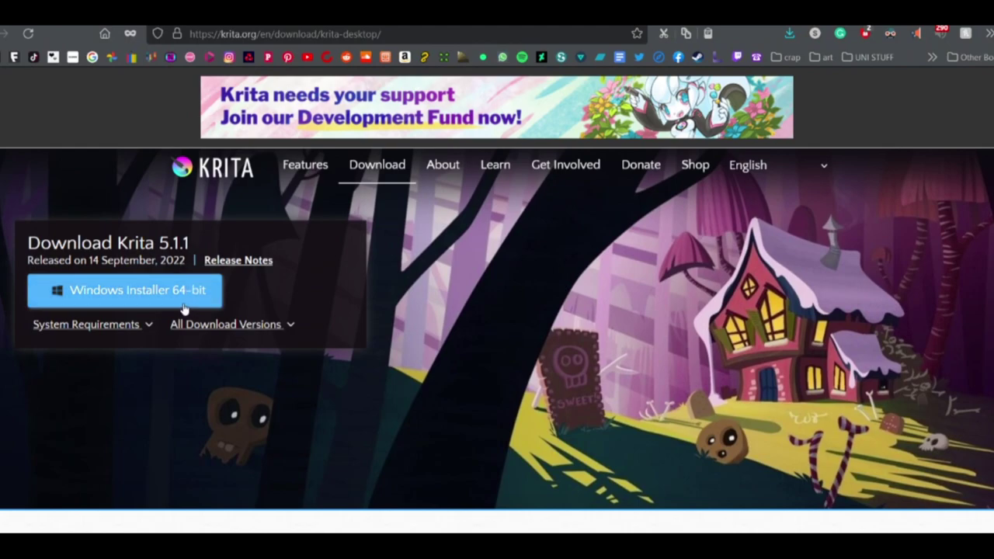
Step: Review Krita's system requirements and the other download options on the Krita download page
left_click(144, 325)
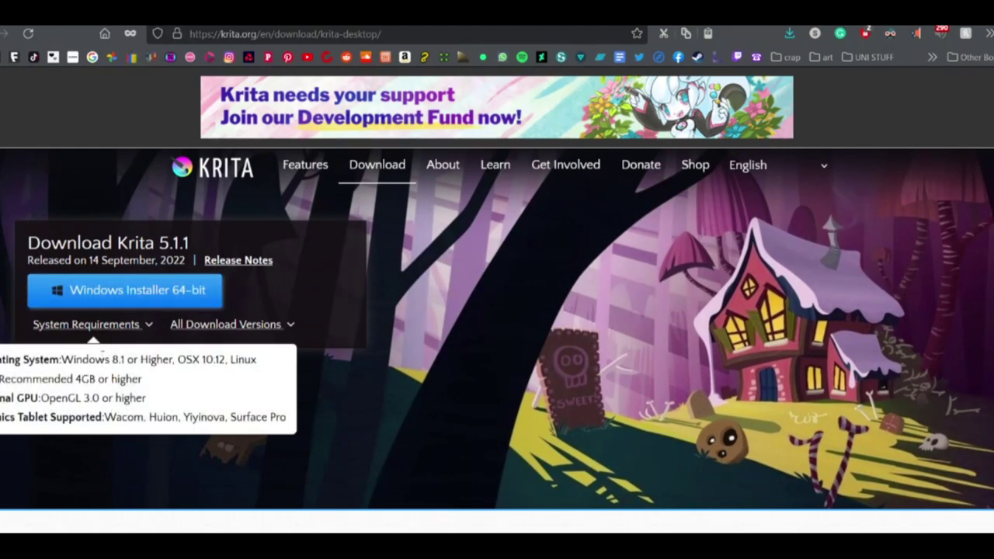
mouse_move(105, 359)
left_mouse_down()
mouse_move(172, 420)
mouse_move(159, 391)
mouse_move(95, 358)
mouse_move(151, 414)
mouse_move(147, 392)
mouse_move(159, 417)
mouse_move(253, 417)
mouse_move(244, 407)
mouse_move(142, 398)
mouse_move(111, 376)
left_mouse_up()
left_click(401, 427)
scroll(372, 420, "down", 8)
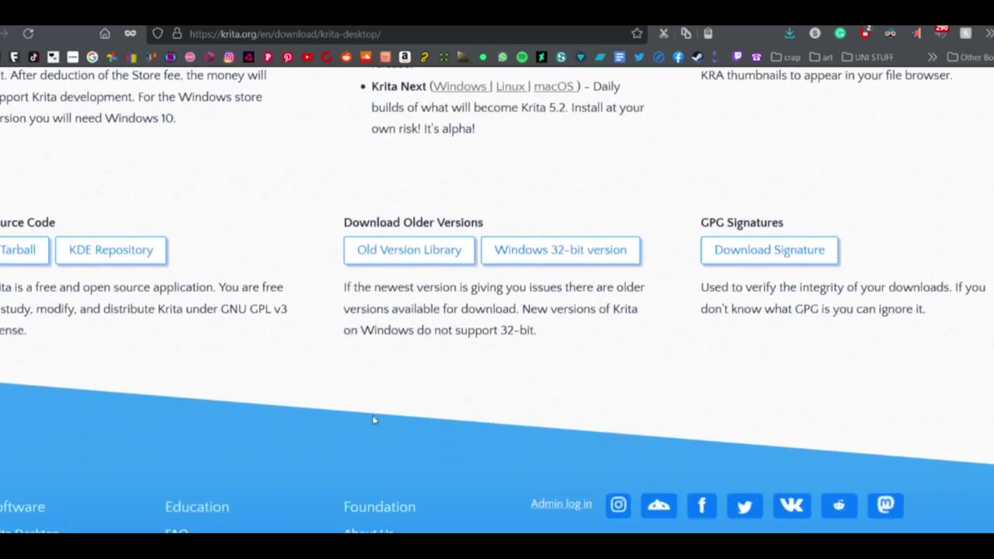
scroll(373, 420, "up", 8)
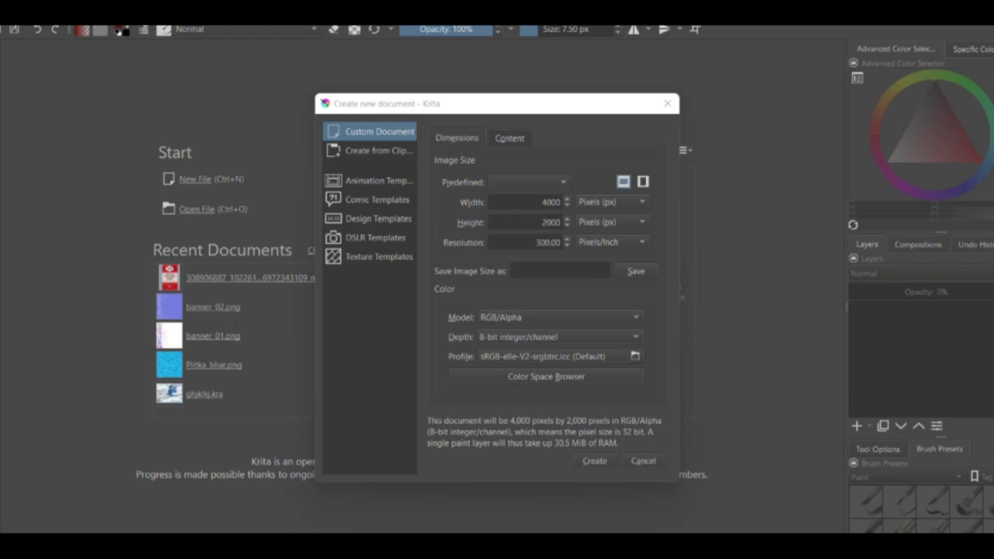
Step: Create a new custom document of 4000 × 2000 px at 300 pixels/inch, RGB/Alpha, 8-bit integer/channel
left_click(551, 201)
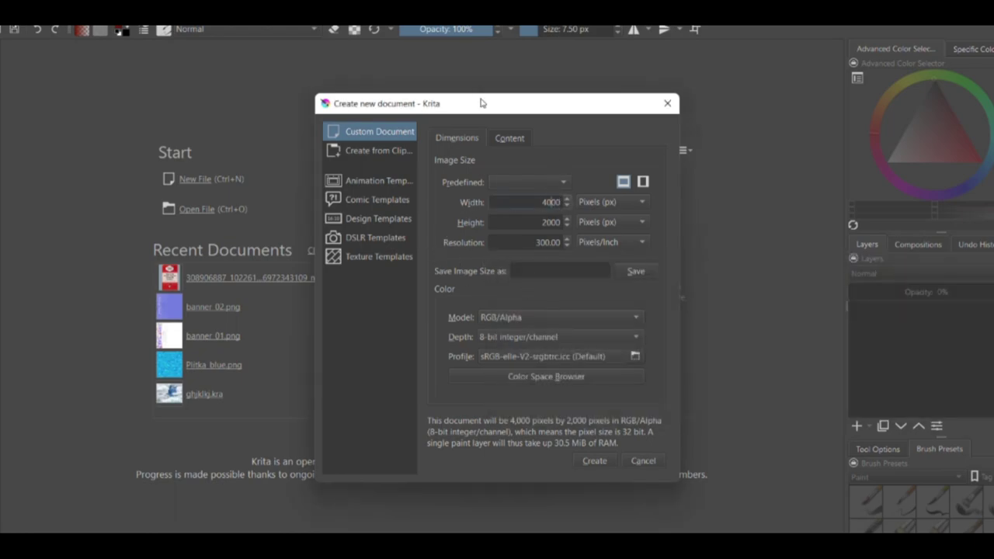
left_click_drag(481, 103, 248, 102)
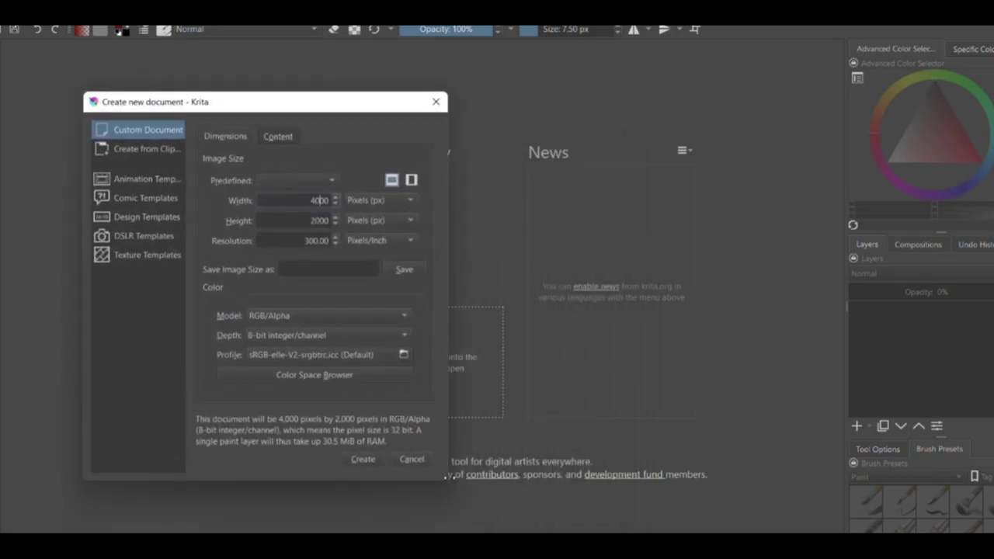
left_click_drag(448, 479, 559, 551)
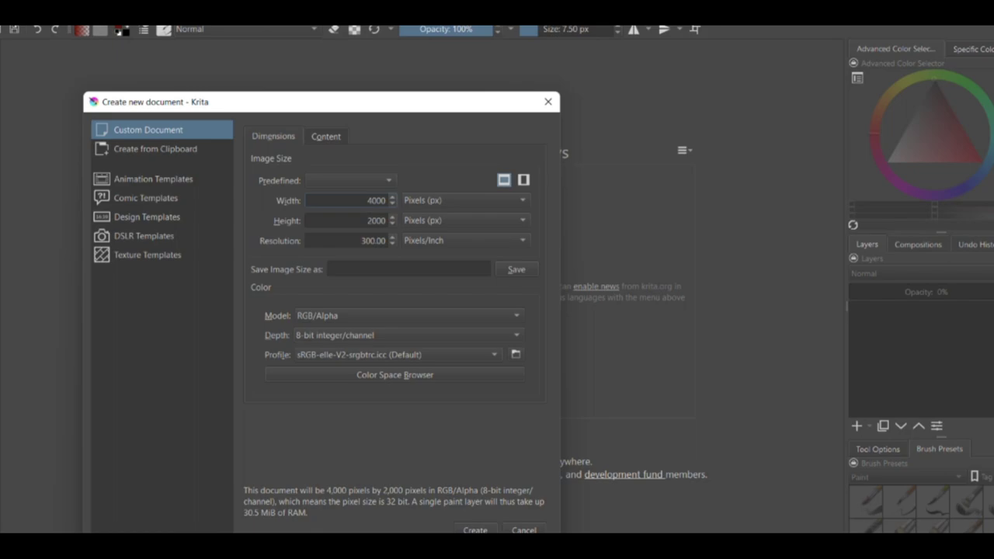
left_click_drag(328, 100, 528, 151)
left_click_drag(377, 150, 350, 99)
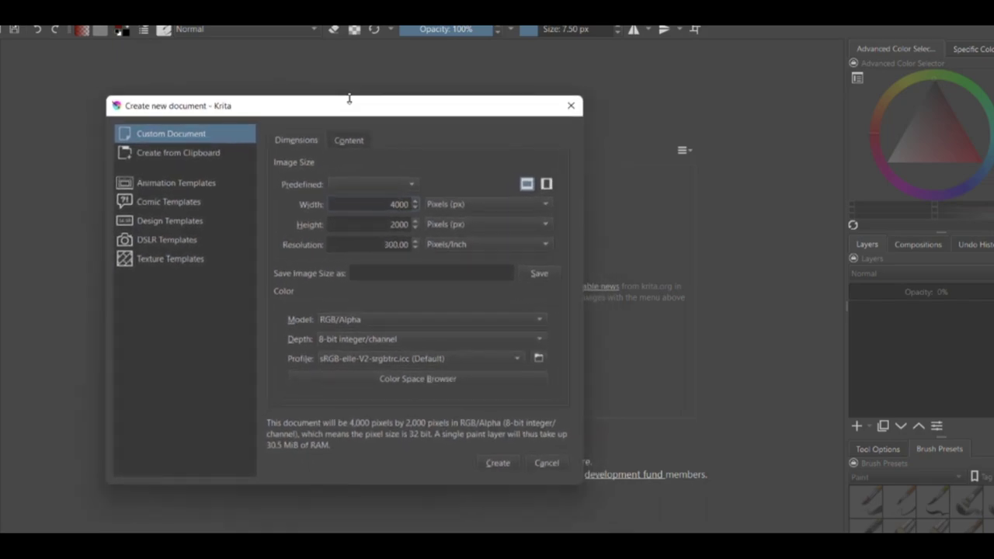
left_click(399, 204)
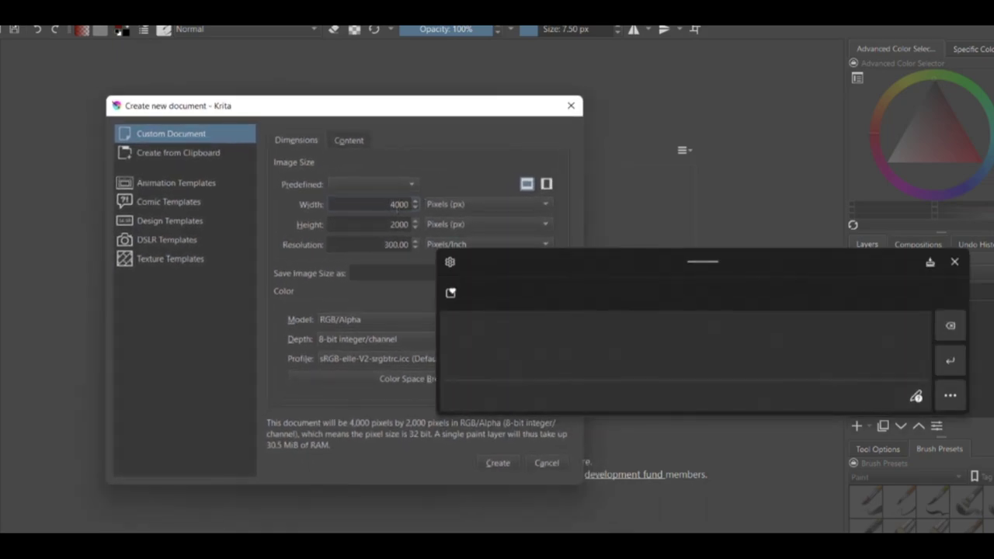
left_click(954, 261)
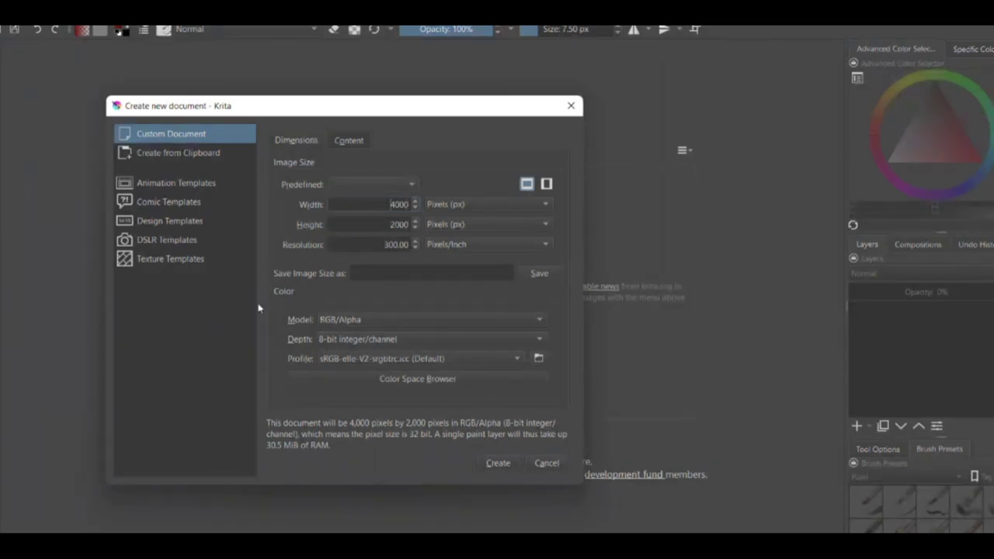
left_click_drag(417, 105, 440, 116)
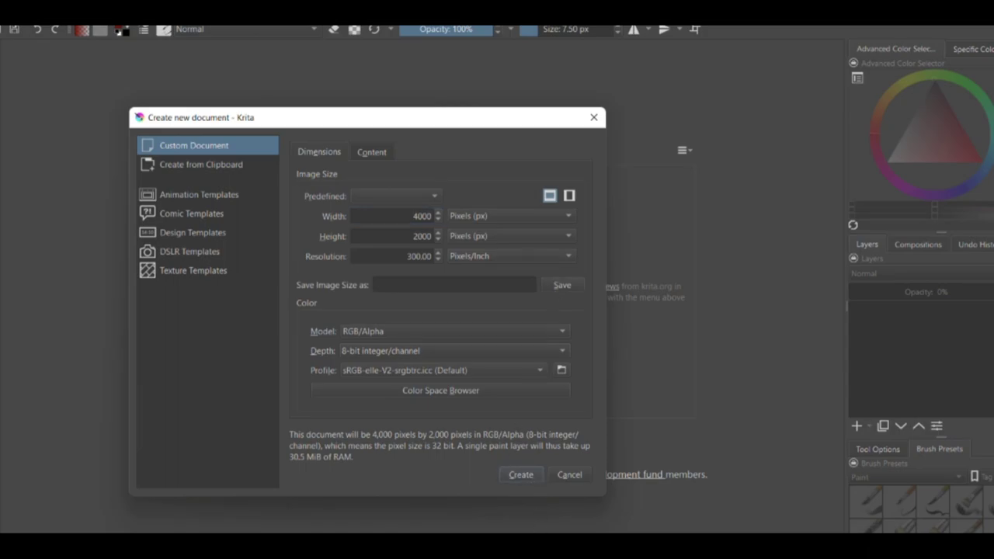
left_click(520, 475)
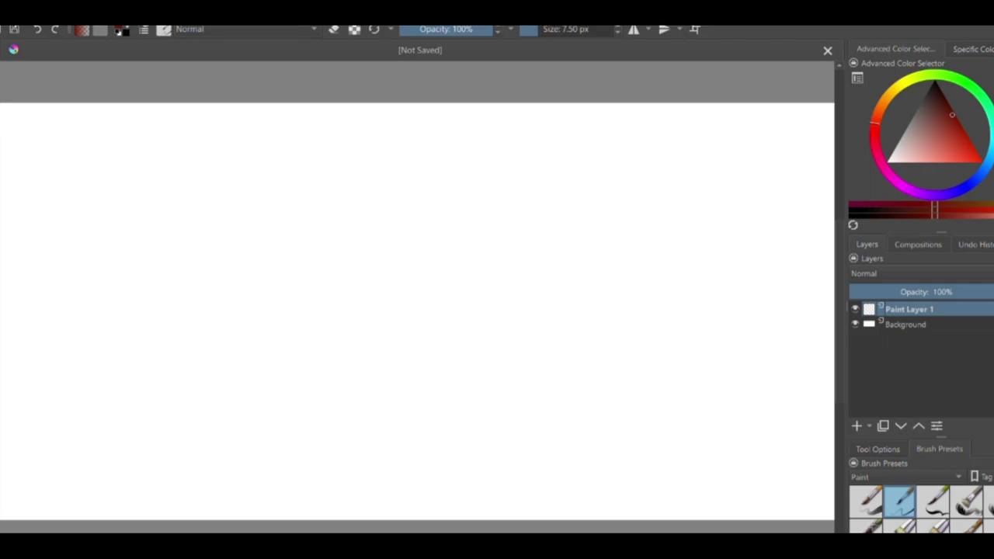
Step: Enable mirroring across the canvas's horizontal centre line and sketch thin dark-red strokes along that line
scroll(174, 67, "down", 2)
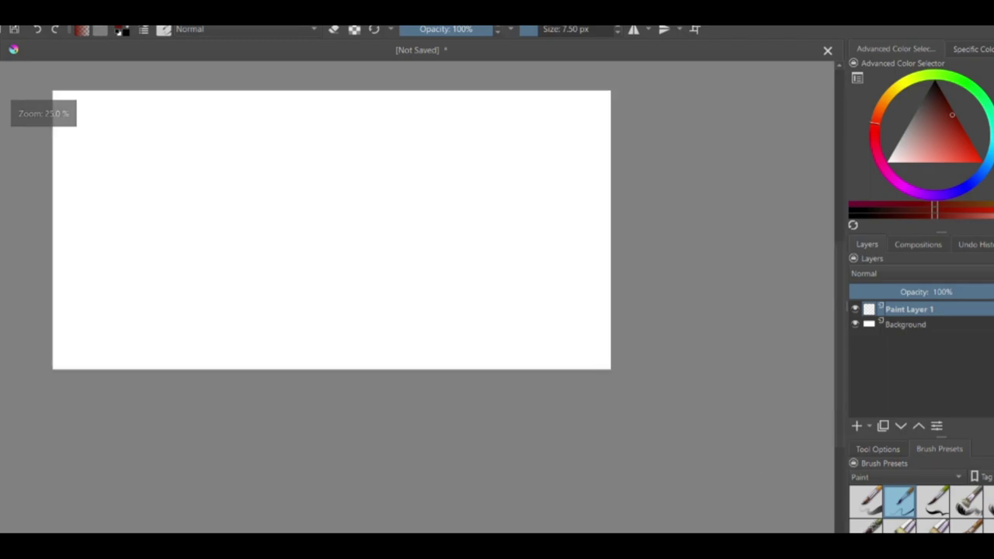
left_click(664, 30)
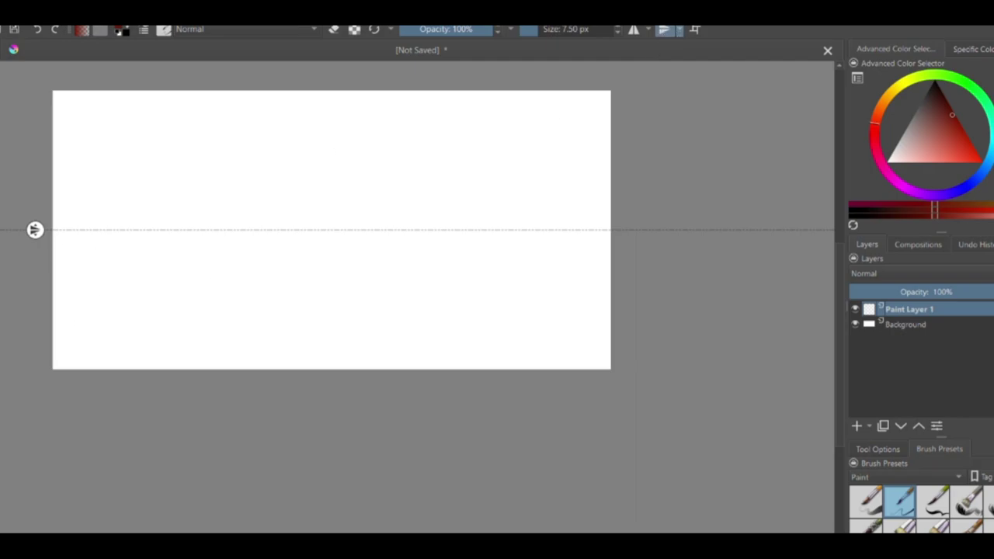
left_click_drag(64, 230, 90, 230)
mouse_move(226, 230)
left_mouse_down()
mouse_move(458, 238)
mouse_move(457, 230)
mouse_move(599, 230)
left_mouse_up()
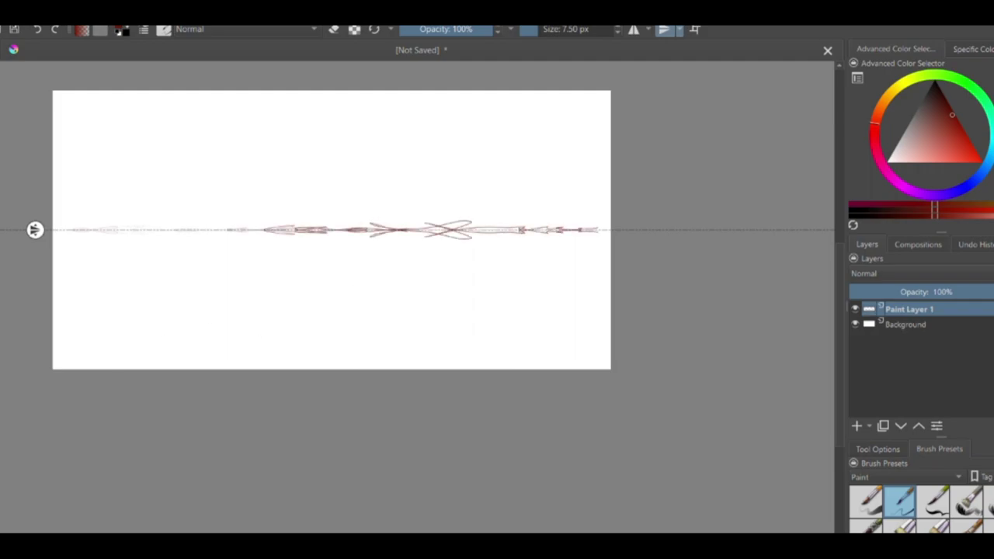
Step: Add more mirrored strokes along the middle of the centre line and try a stroke running vertically across it
scroll(212, 310, "up", 3)
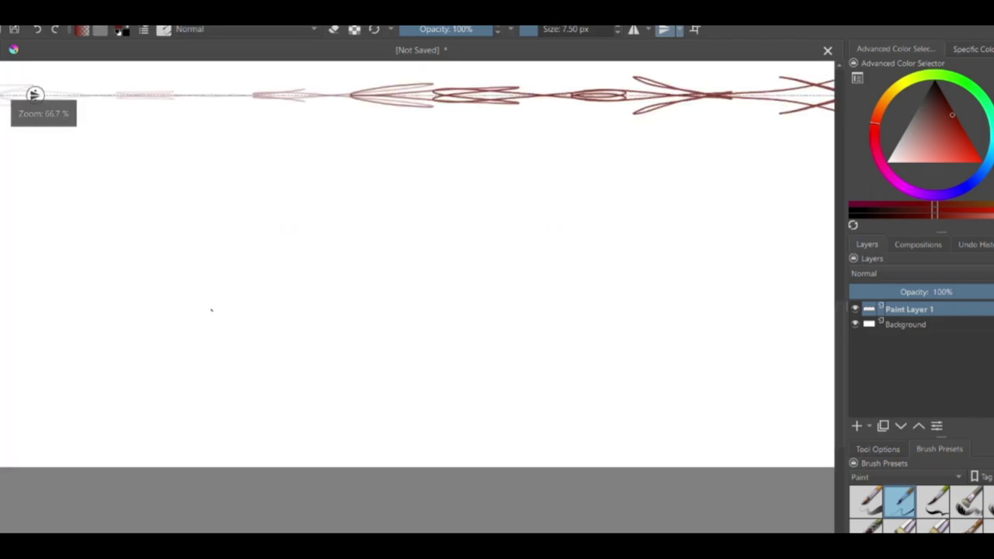
mouse_move(290, 233)
left_mouse_down()
mouse_move(466, 341)
mouse_move(424, 371)
left_mouse_up()
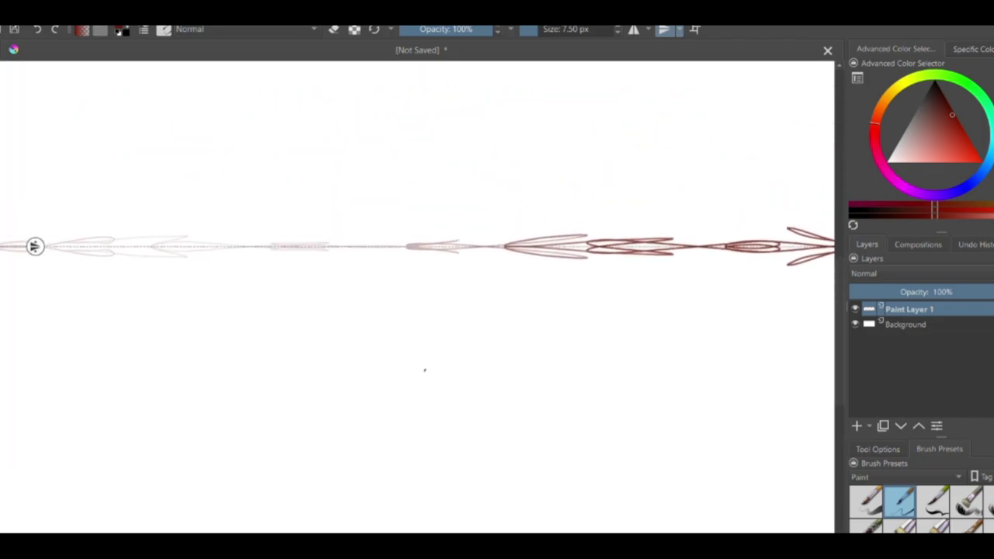
scroll(424, 371, "down", 4)
scroll(352, 319, "up", 3)
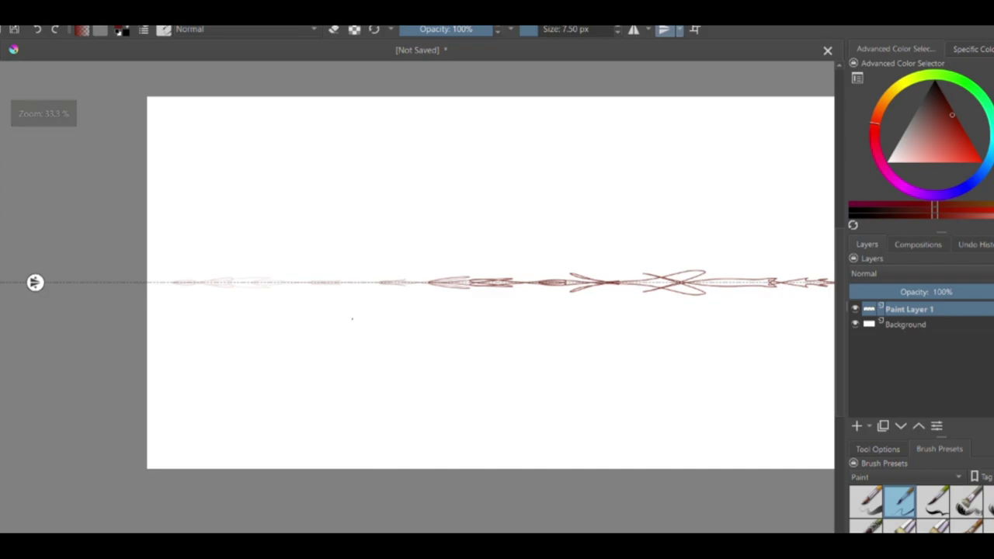
left_click_drag(380, 308, 287, 334)
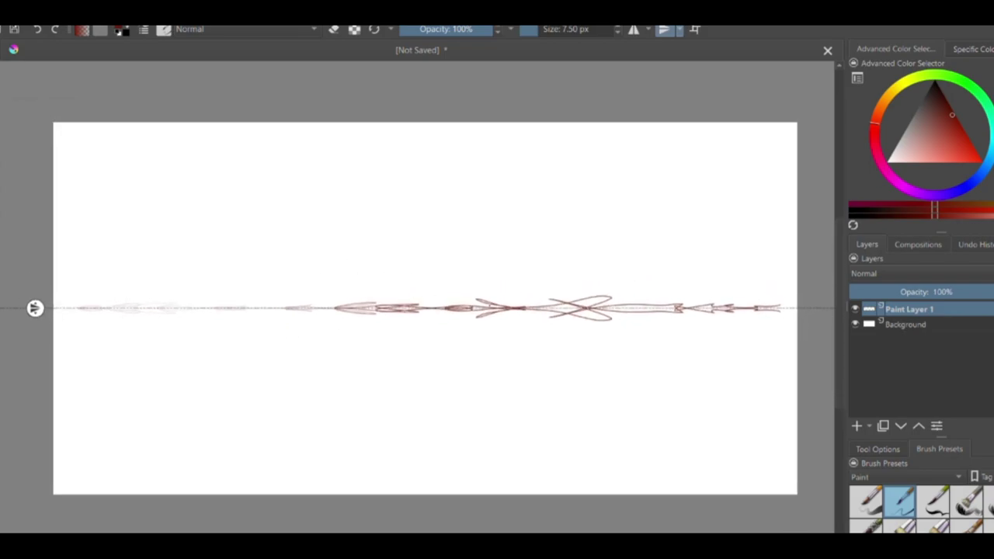
left_click_drag(506, 308, 283, 308)
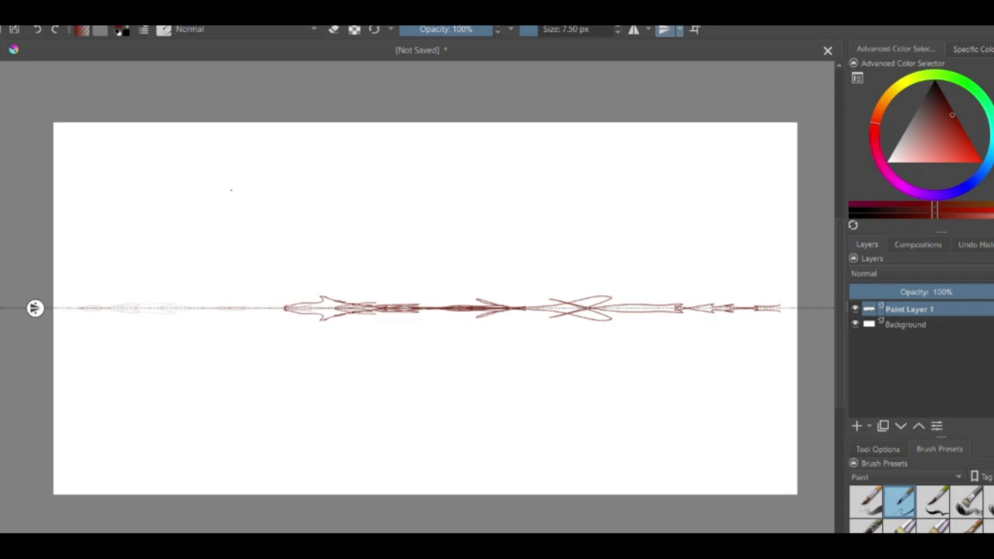
left_click_drag(302, 419, 299, 309)
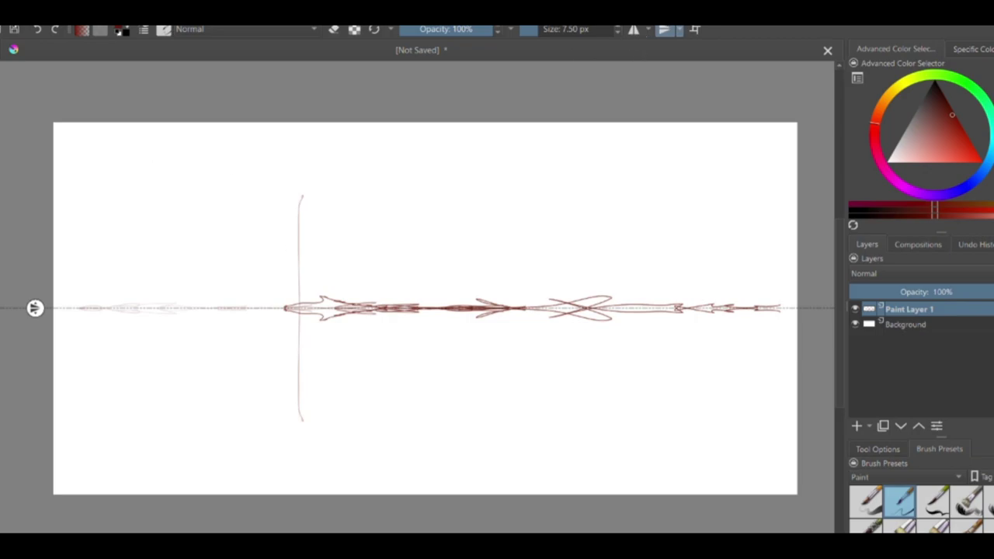
key("ctrl+z")
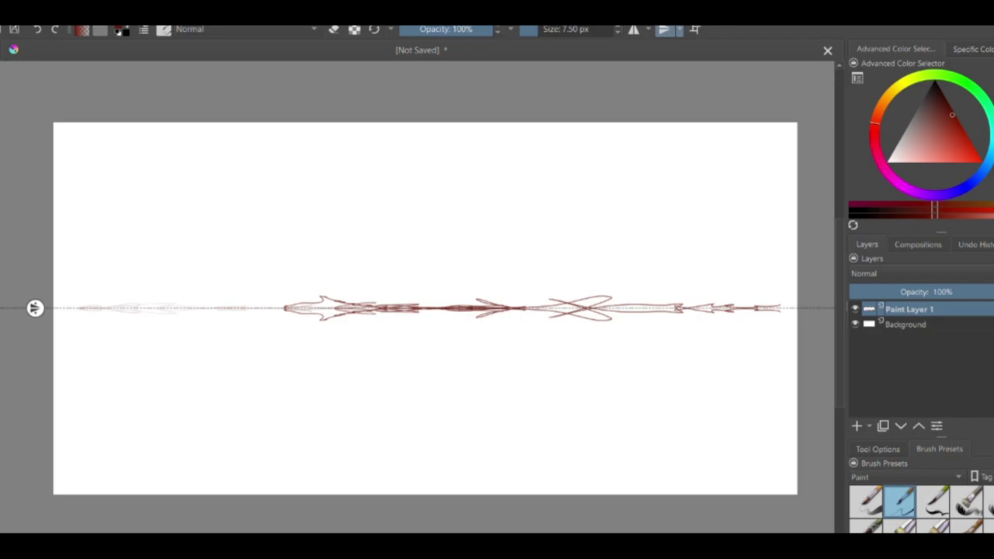
Step: Choose the first preset in the Erasers brush set and erase all strokes along the centre line
left_click(916, 476)
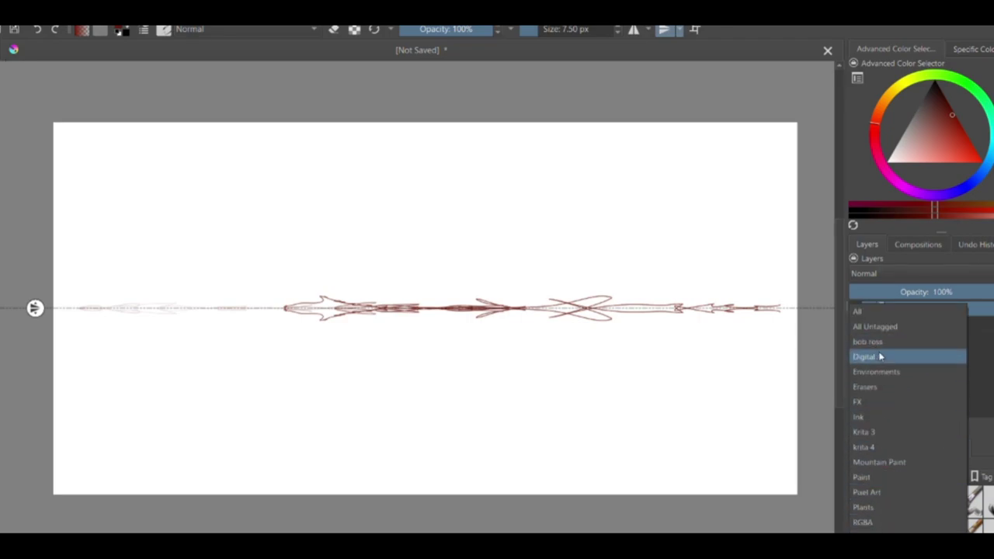
left_click(868, 492)
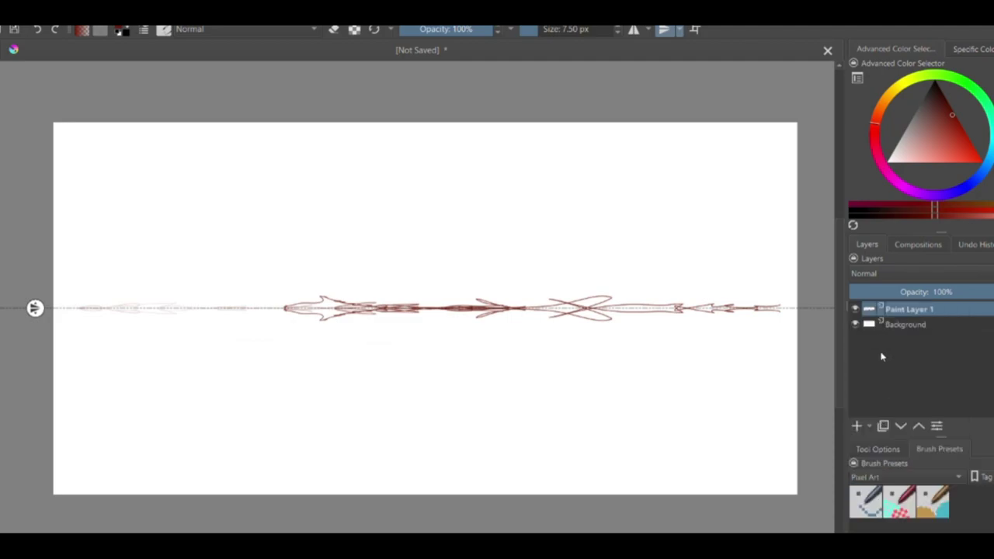
left_click(905, 476)
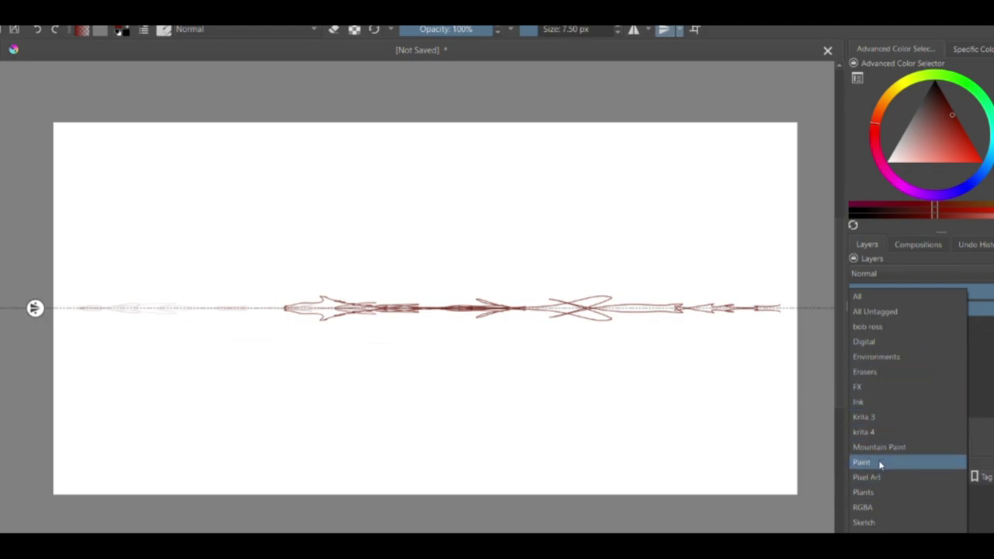
left_click(890, 374)
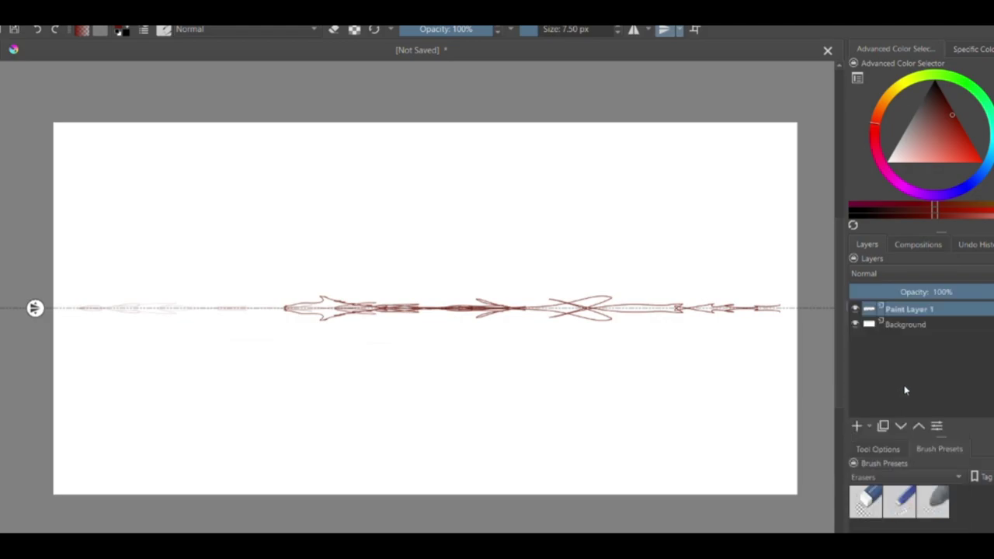
left_click(865, 501)
mouse_move(780, 308)
left_mouse_down()
mouse_move(638, 304)
mouse_move(549, 328)
mouse_move(527, 319)
mouse_move(529, 308)
mouse_move(452, 295)
mouse_move(489, 312)
mouse_move(398, 304)
mouse_move(325, 312)
mouse_move(343, 308)
mouse_move(334, 296)
mouse_move(253, 322)
mouse_move(141, 301)
mouse_move(58, 308)
left_mouse_up()
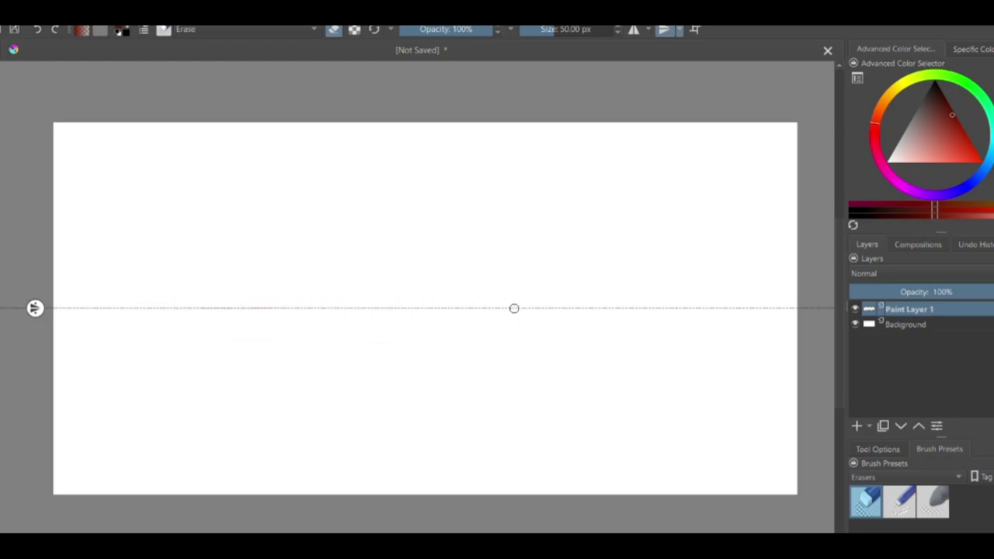
left_click_drag(120, 304, 780, 303)
Step: Choose the first brush preset of the Paint set at 40 px, test it with a mirrored scribble and clear the scribble
left_click(933, 479)
left_click(890, 479)
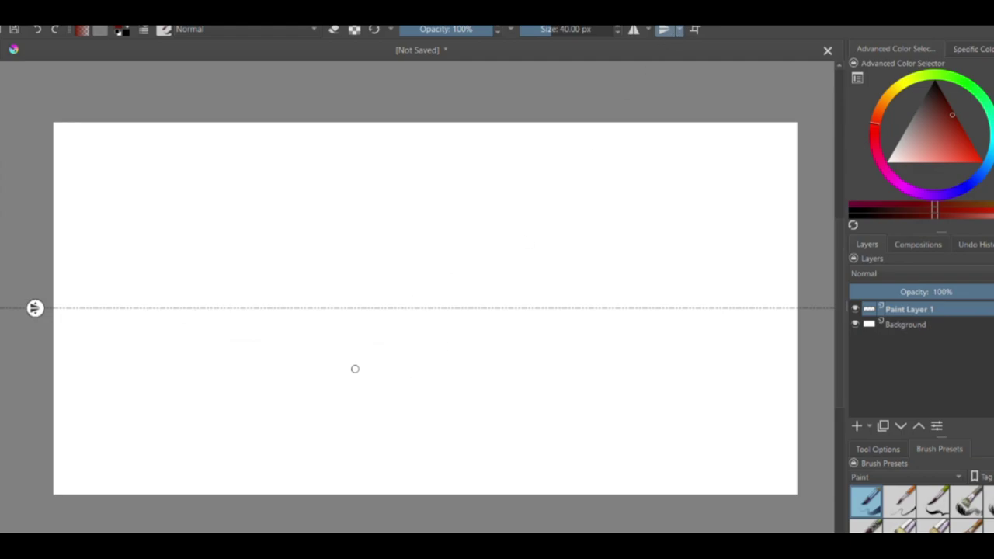
mouse_move(342, 386)
left_mouse_down()
mouse_move(351, 400)
mouse_move(456, 375)
left_mouse_up()
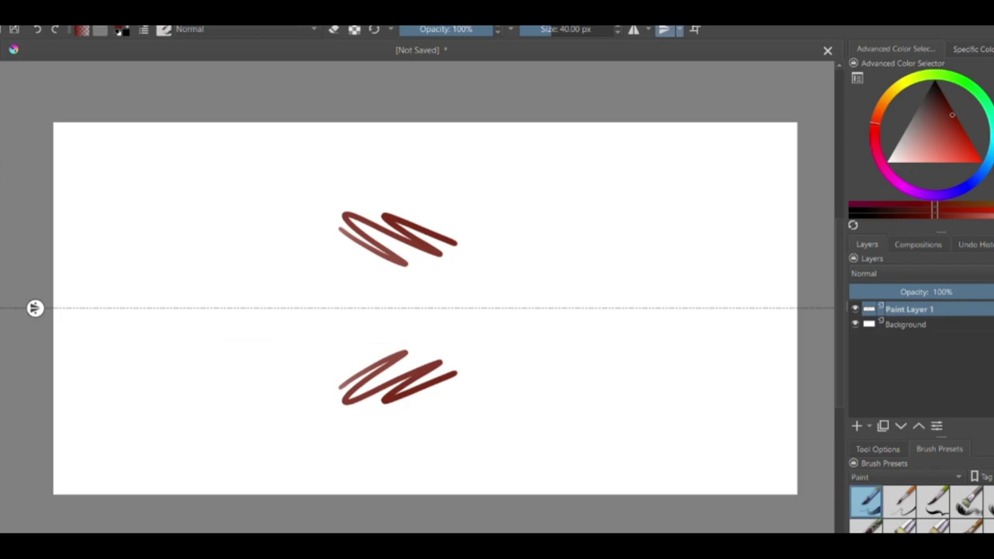
key("Delete")
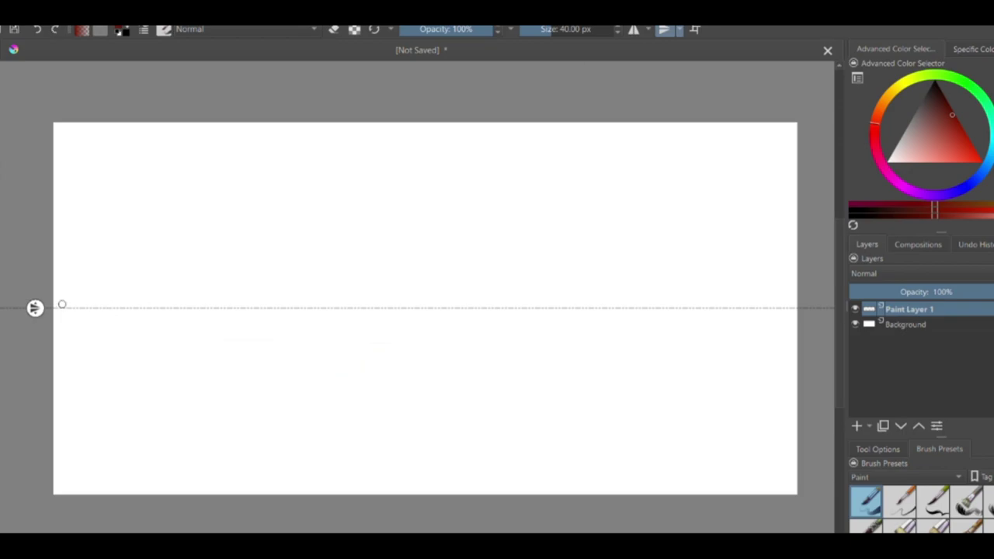
left_click_drag(55, 308, 795, 308)
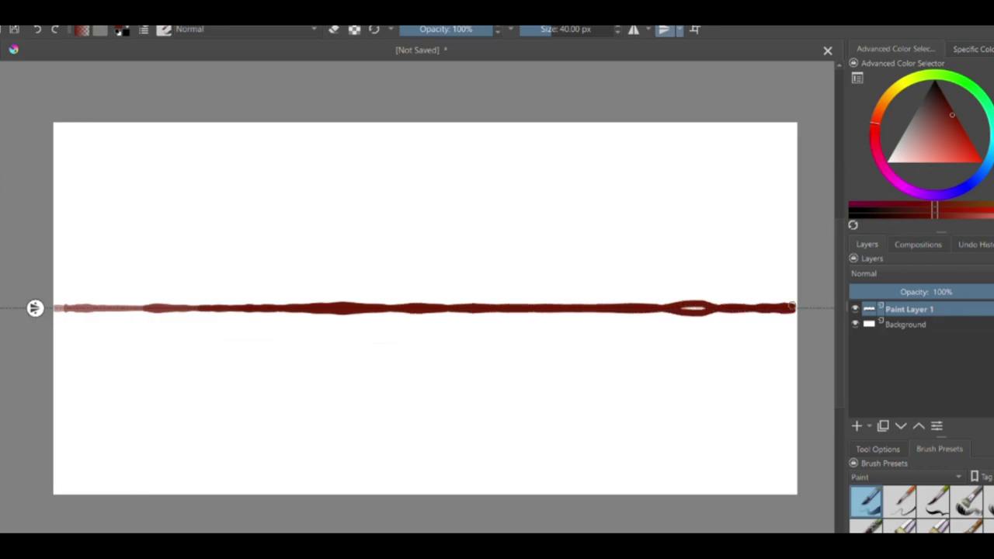
left_click_drag(703, 308, 685, 309)
key("ctrl+z")
key("ctrl+z")
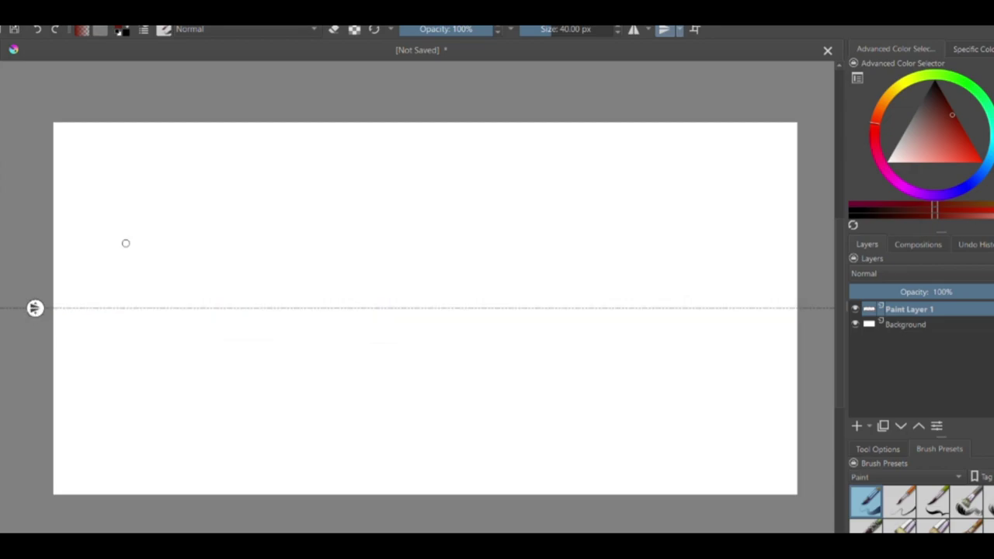
left_click(664, 31)
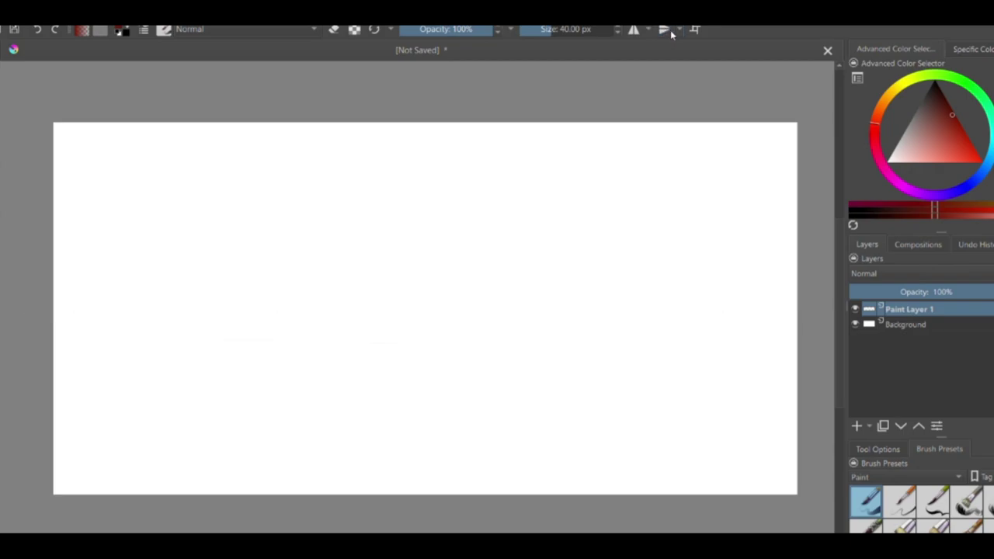
left_click(664, 30)
left_click(664, 30)
left_click(665, 31)
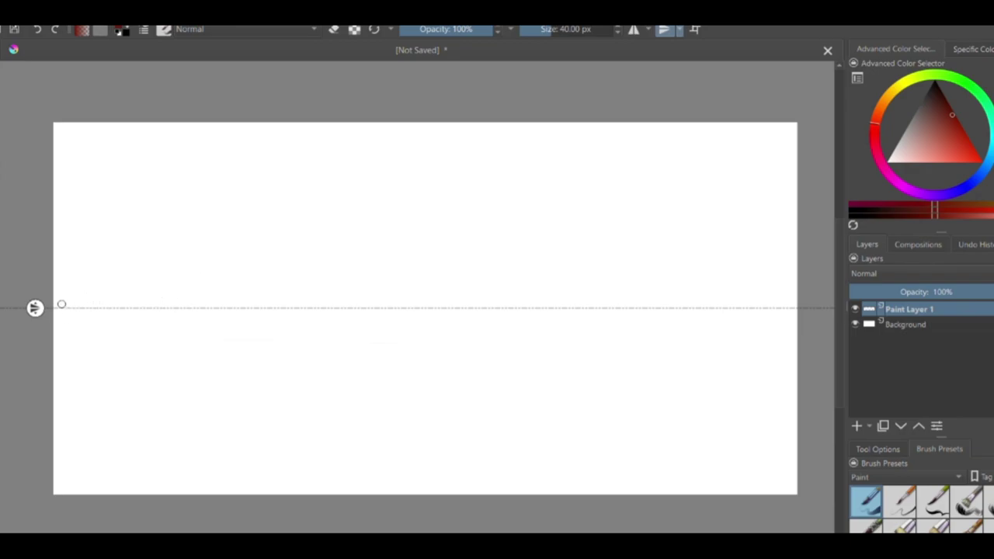
Step: Draw a dark-red wavy outline with several peaks along the mirror line, spanning nearly the full canvas width
mouse_move(62, 306)
left_mouse_down()
mouse_move(110, 283)
mouse_move(176, 308)
mouse_move(287, 276)
mouse_move(356, 300)
mouse_move(452, 275)
mouse_move(489, 294)
mouse_move(560, 297)
mouse_move(657, 264)
mouse_move(789, 307)
left_mouse_up()
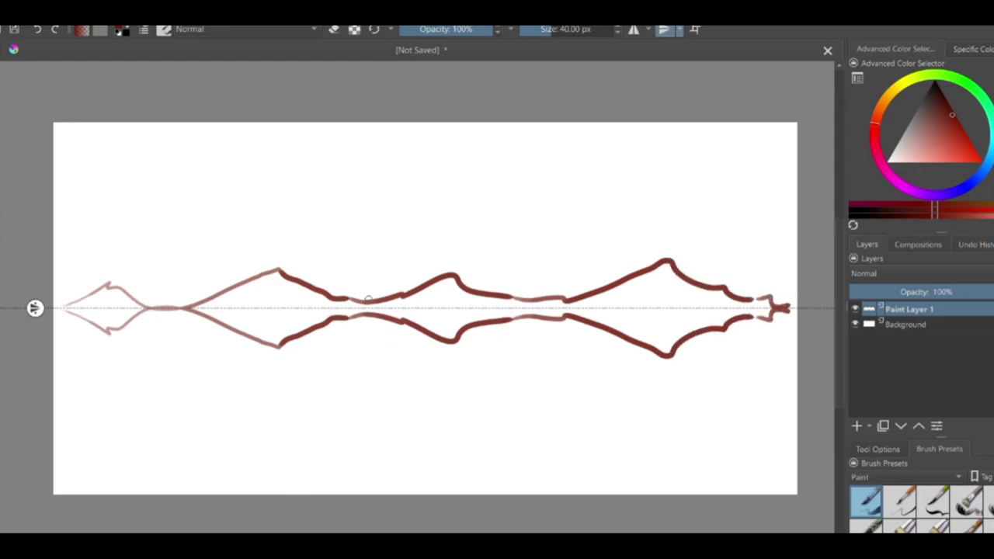
left_click_drag(190, 305, 283, 268)
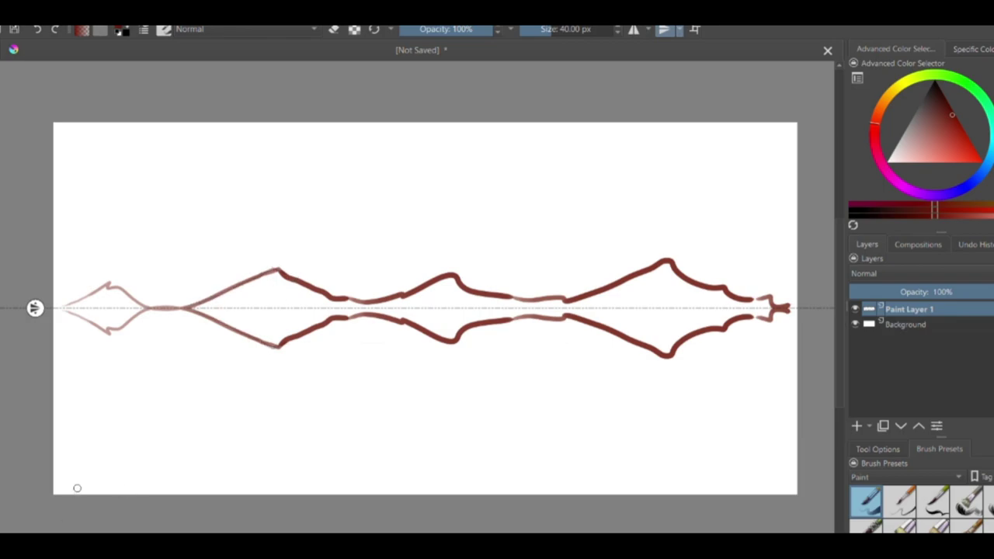
left_click(2, 23)
mouse_move(9, 23)
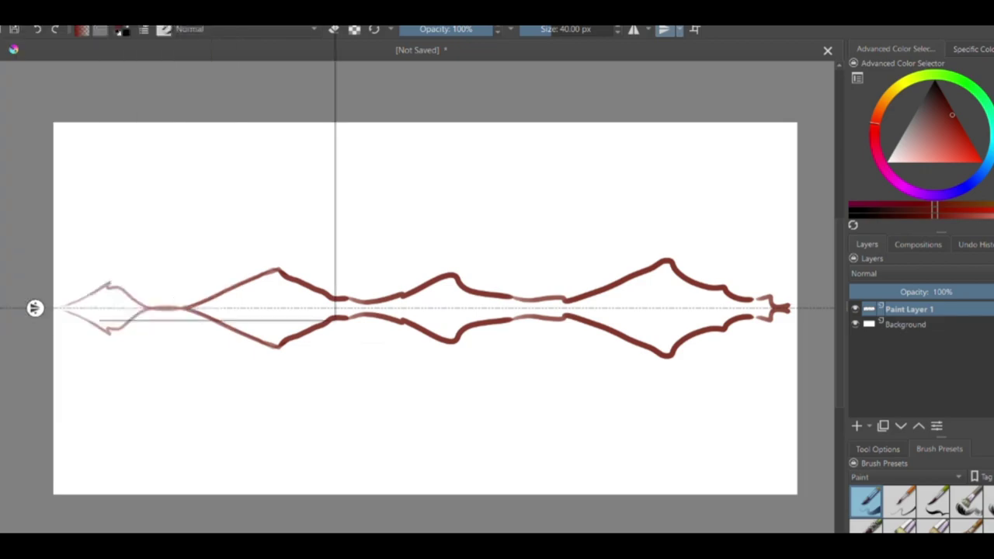
left_click(3, 42)
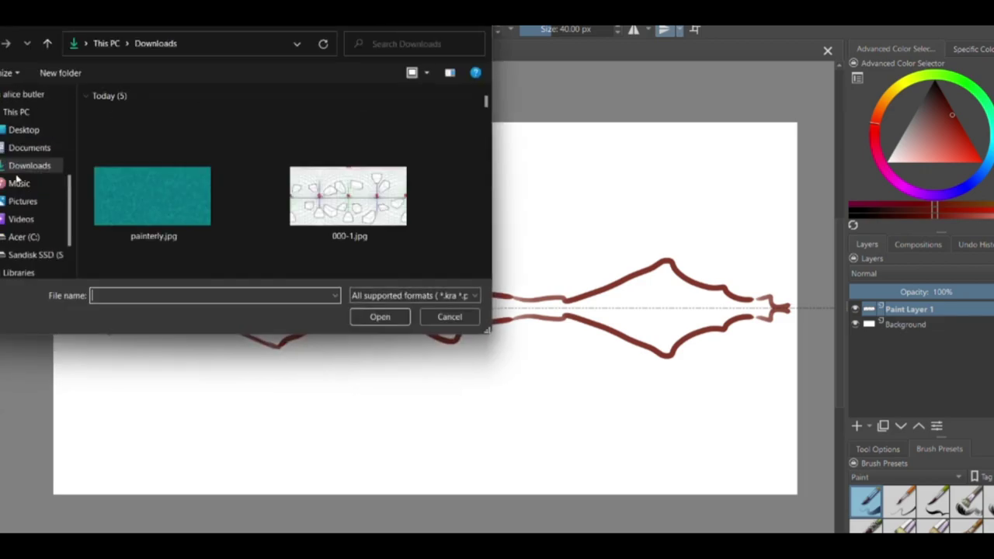
mouse_move(486, 101)
left_mouse_down()
mouse_move(487, 117)
mouse_move(488, 104)
left_mouse_up()
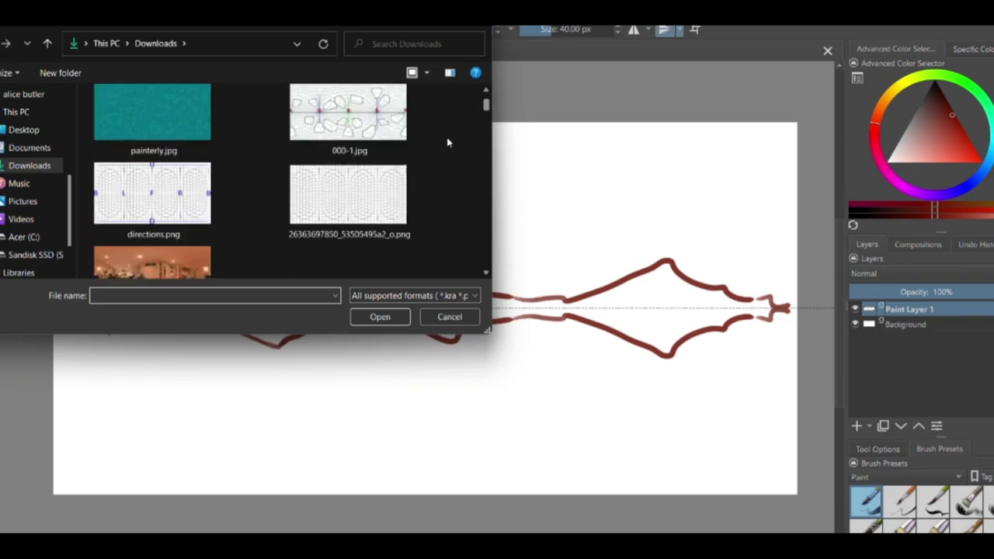
left_click(348, 198)
left_click(380, 318)
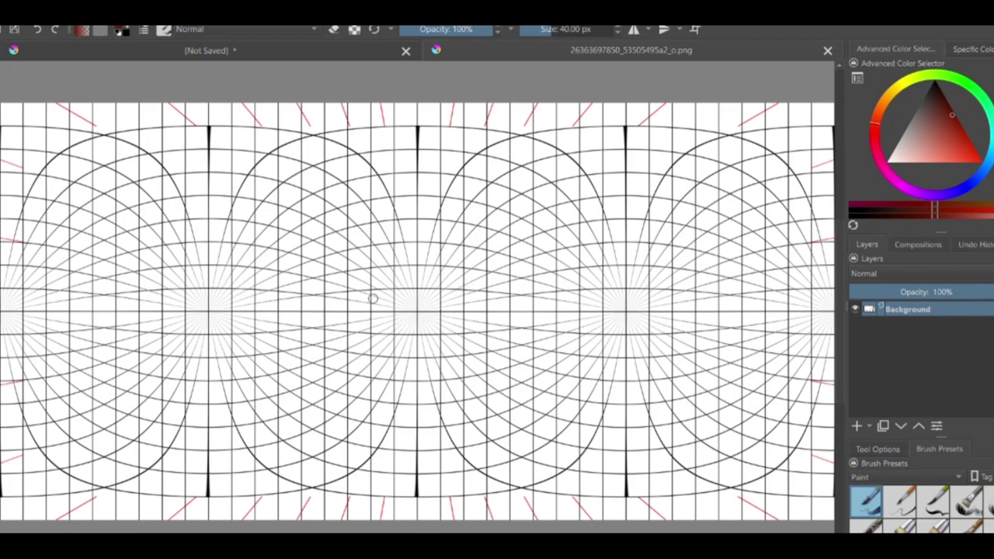
Step: Copy the entire grid image and paste it as a new layer in the unsaved canvas document
left_click(1, 87)
key("ctrl+a")
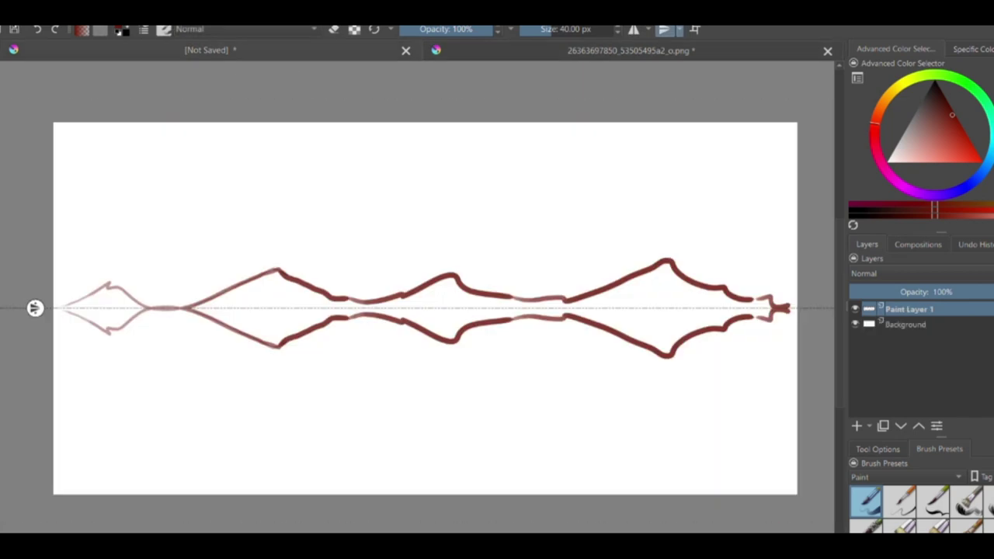
key("ctrl+v")
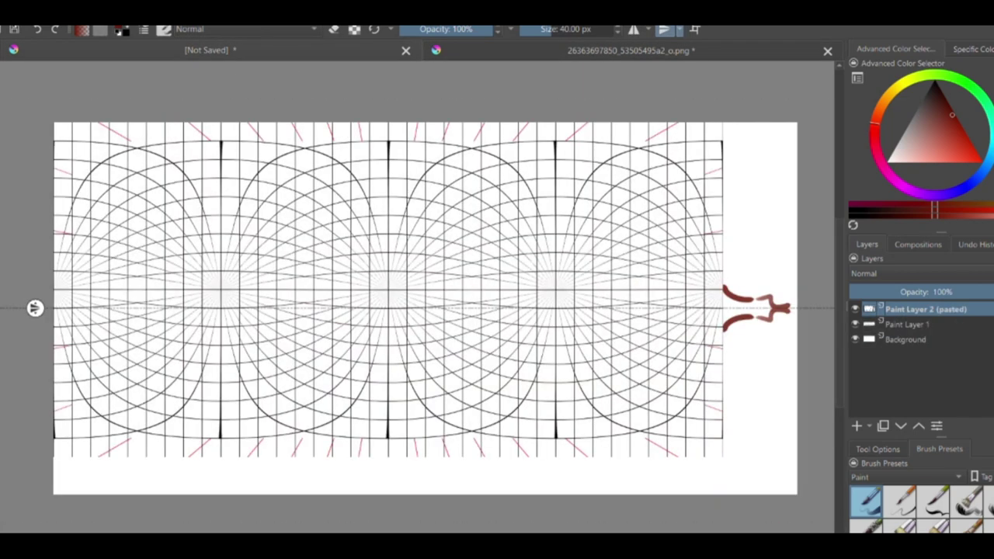
Step: Scale the pasted grid layer so that it fills the whole canvas and apply the transformation
key("ctrl+t")
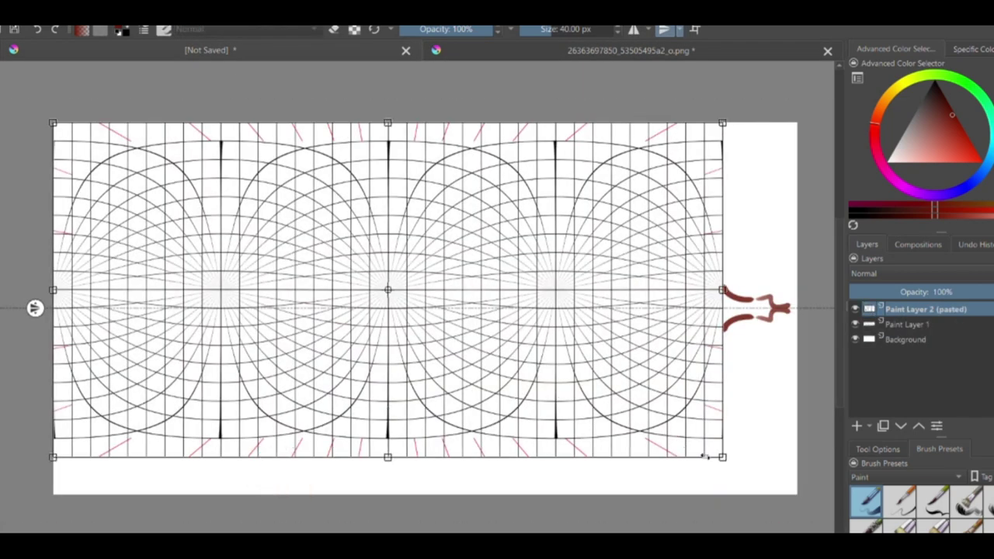
left_click_drag(722, 457, 794, 490)
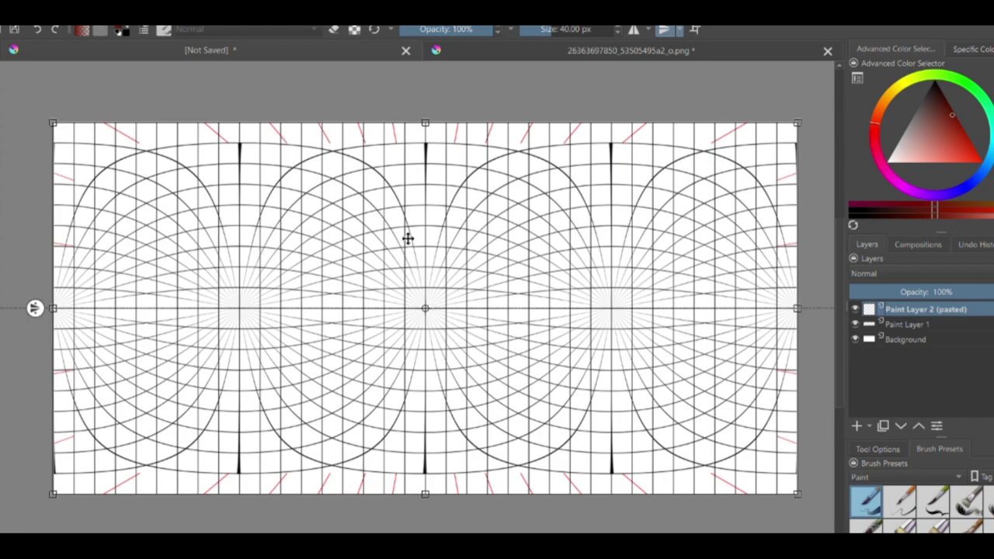
key("Return")
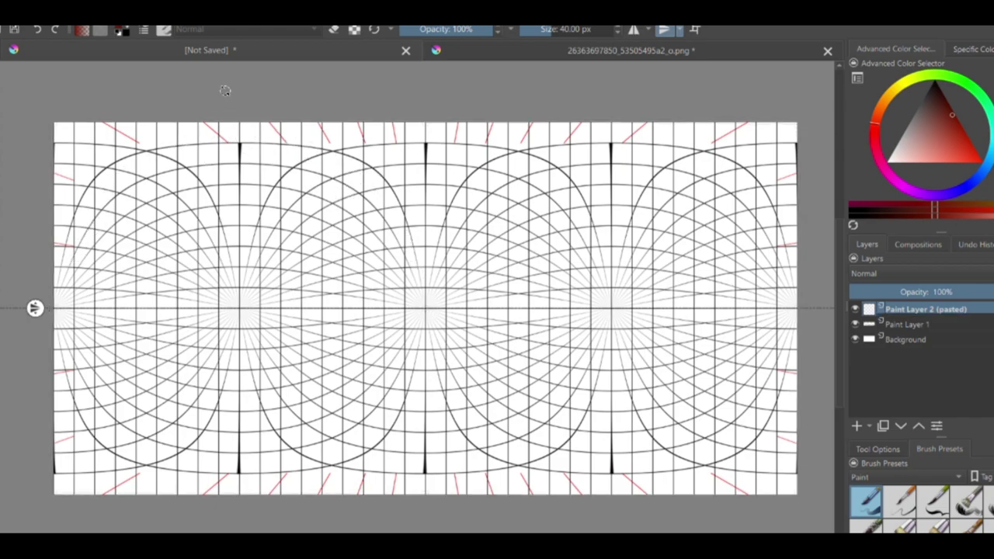
left_click(107, 380)
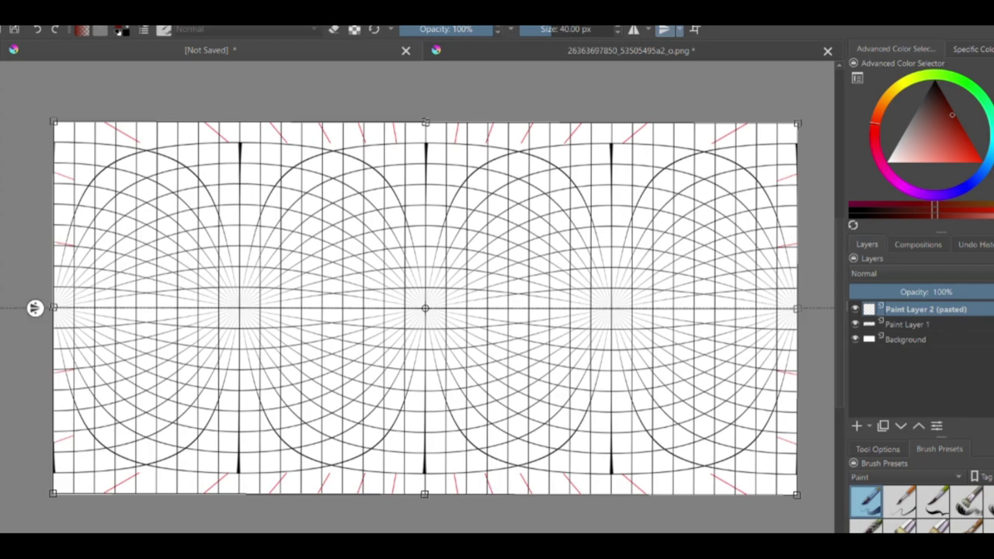
key("Return")
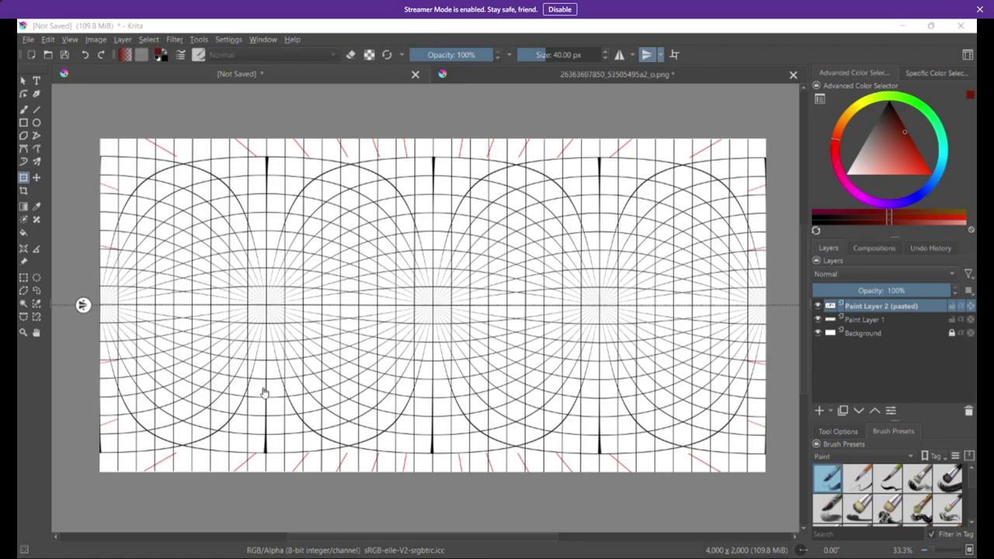
Step: Add a new paint layer above the grid and set the brush to about 169.65 px in olive green
left_click(24, 81)
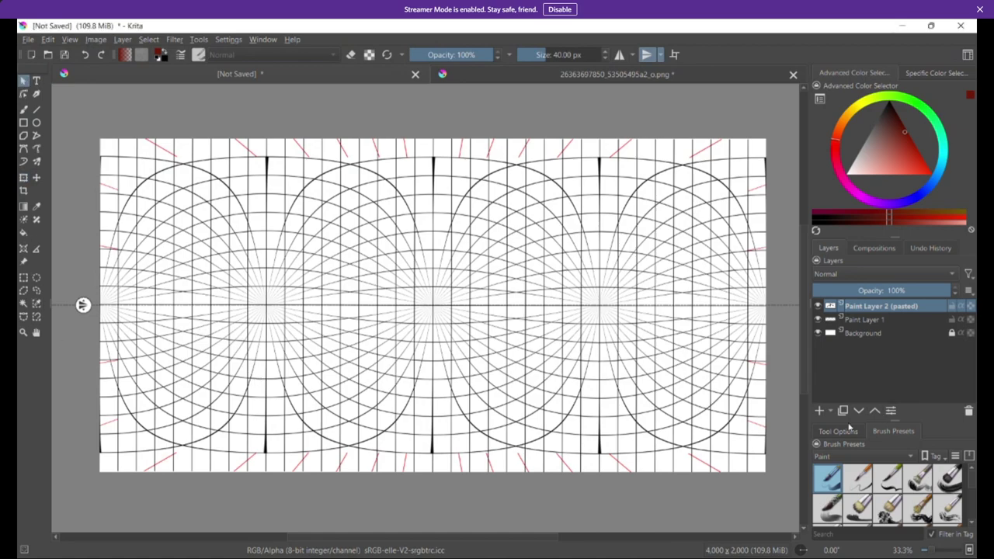
left_click(820, 411)
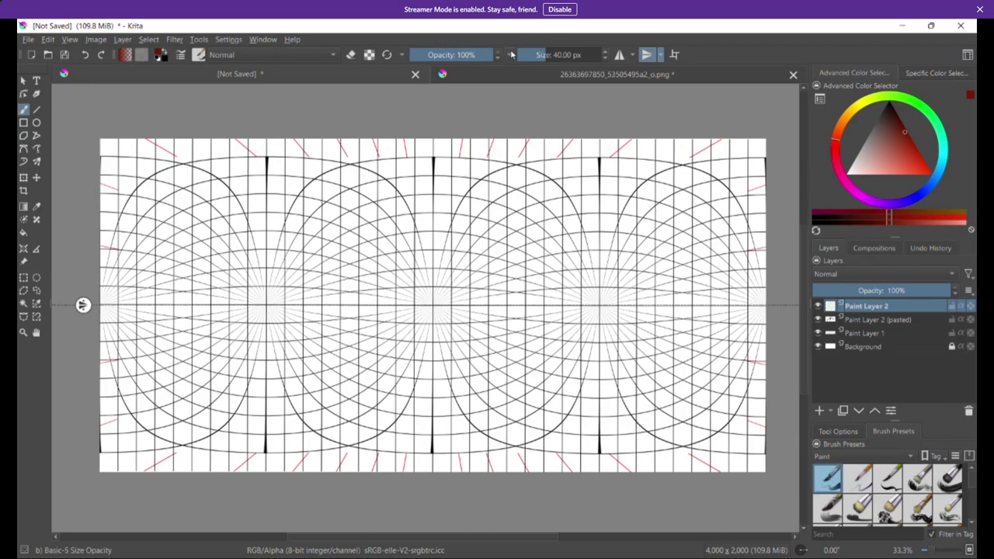
left_click_drag(511, 54, 572, 39)
left_click(890, 152)
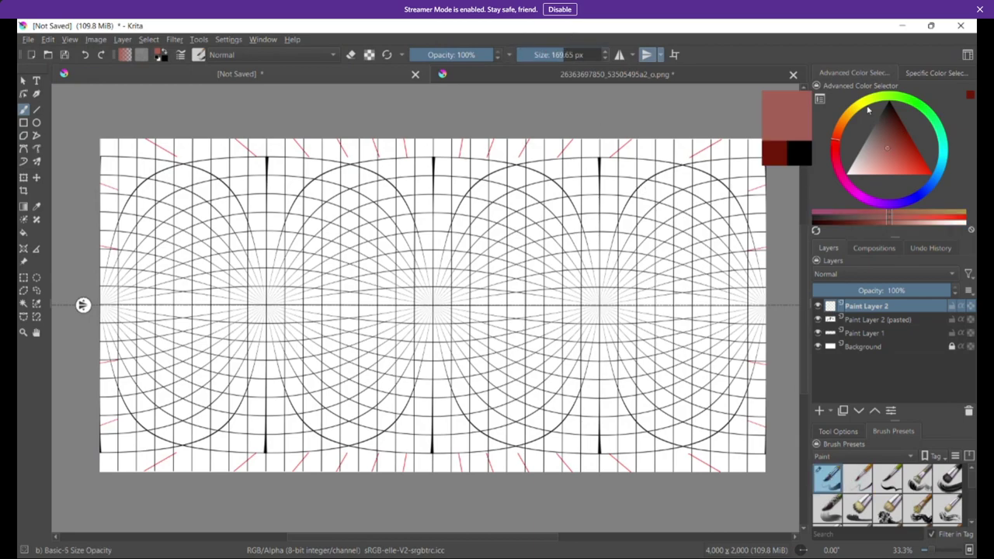
left_click(863, 103)
left_click(890, 145)
left_click(902, 136)
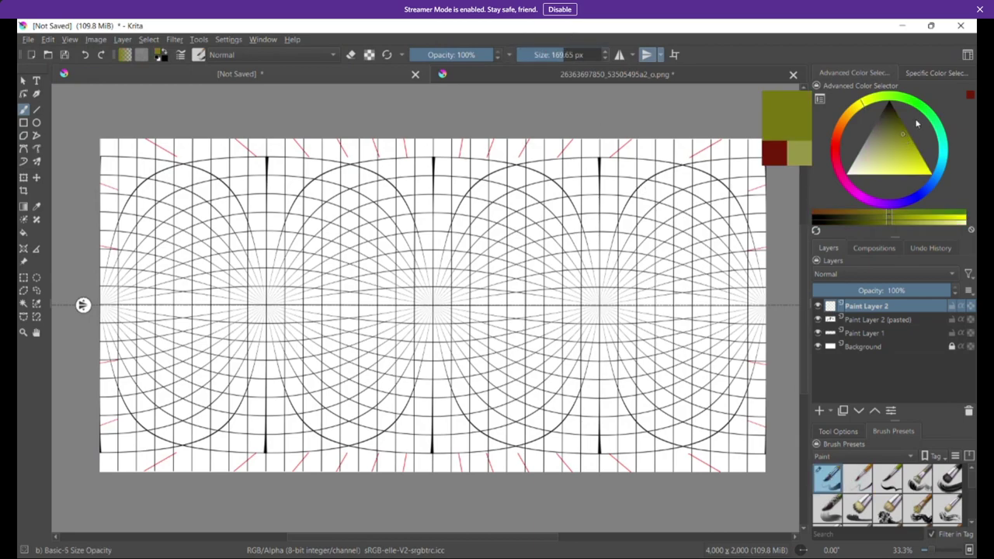
Step: Try a short olive stroke mirrored above and below the horizontal centre line, and undo it
left_click_drag(419, 392, 388, 438)
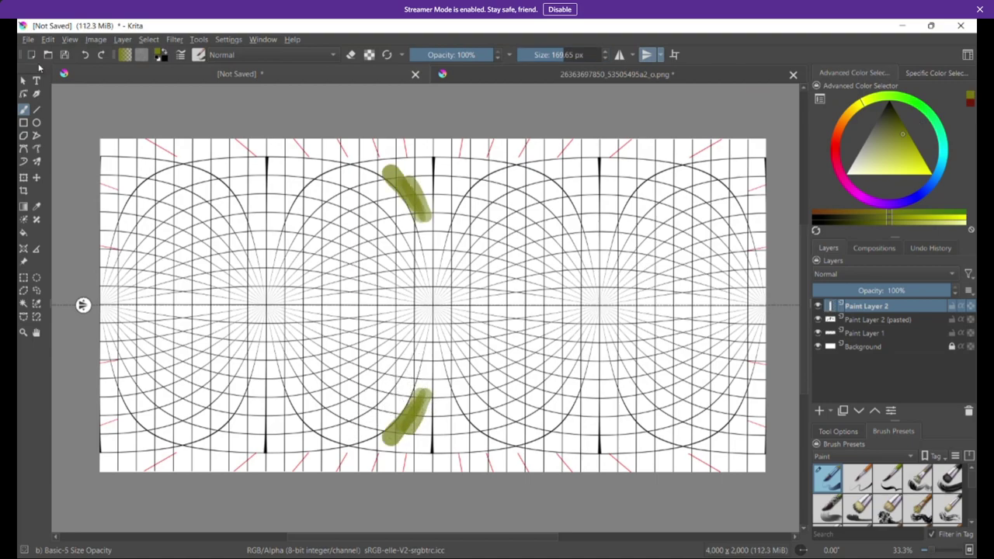
key("ctrl+z")
key("ctrl+z")
key("ctrl+z")
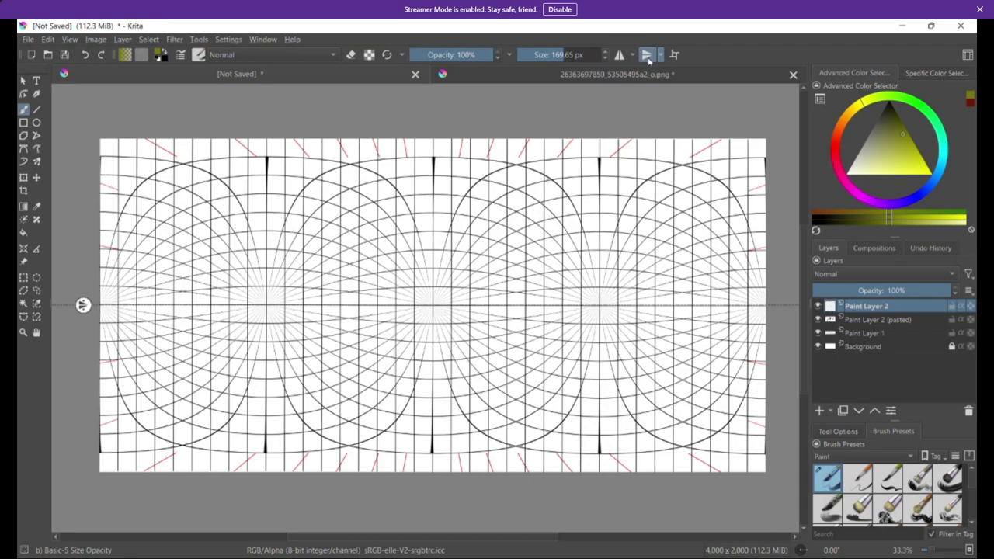
Step: Turn off mirroring across the horizontal centre line and paint olive ground following the grid curves from below the centre to the right canvas edge
left_click(648, 60)
mouse_move(419, 394)
left_mouse_down()
mouse_move(385, 434)
mouse_move(303, 464)
left_mouse_up()
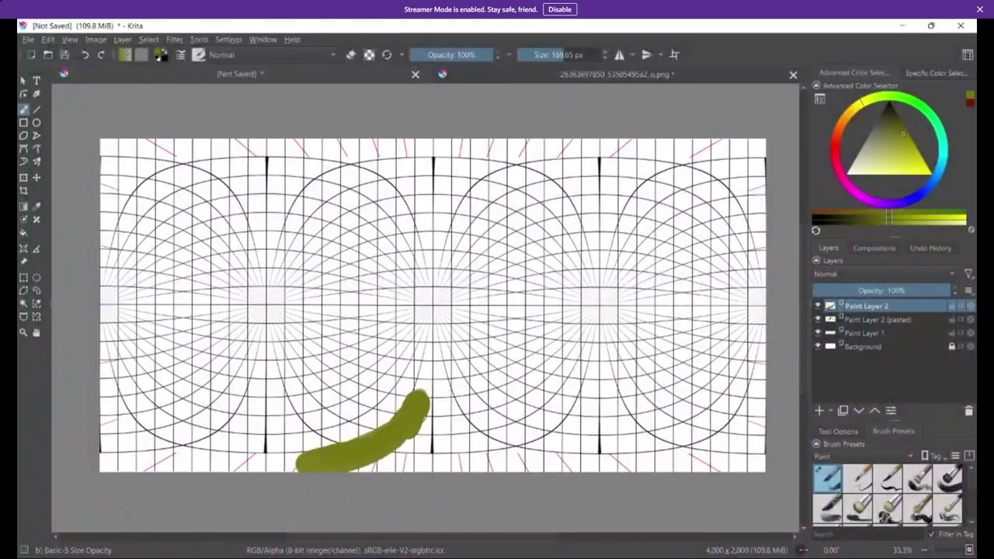
mouse_move(415, 423)
left_mouse_down()
mouse_move(423, 391)
mouse_move(446, 389)
mouse_move(470, 438)
mouse_move(505, 474)
mouse_move(515, 457)
mouse_move(543, 470)
mouse_move(497, 439)
mouse_move(577, 464)
mouse_move(611, 456)
mouse_move(582, 451)
mouse_move(681, 458)
mouse_move(673, 461)
mouse_move(714, 439)
mouse_move(751, 387)
mouse_move(763, 386)
mouse_move(741, 436)
mouse_move(708, 464)
mouse_move(676, 465)
left_mouse_up()
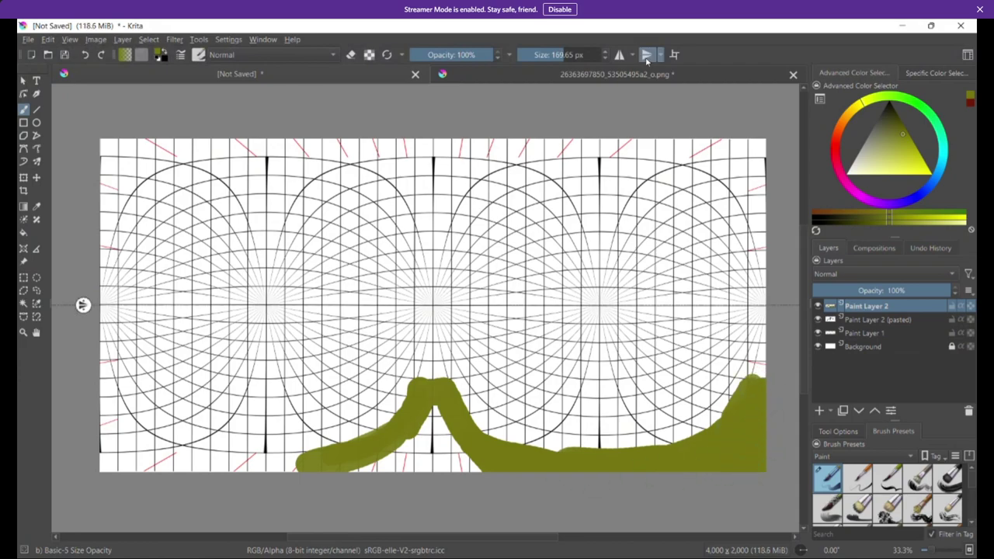
Step: Mirror the brush about the vertical centre line and extend the olive ground into two matching valleys along the bottom of the canvas
left_click(618, 55)
mouse_move(477, 464)
left_mouse_down()
mouse_move(431, 478)
mouse_move(448, 451)
mouse_move(443, 389)
mouse_move(388, 451)
mouse_move(319, 467)
mouse_move(122, 433)
left_mouse_up()
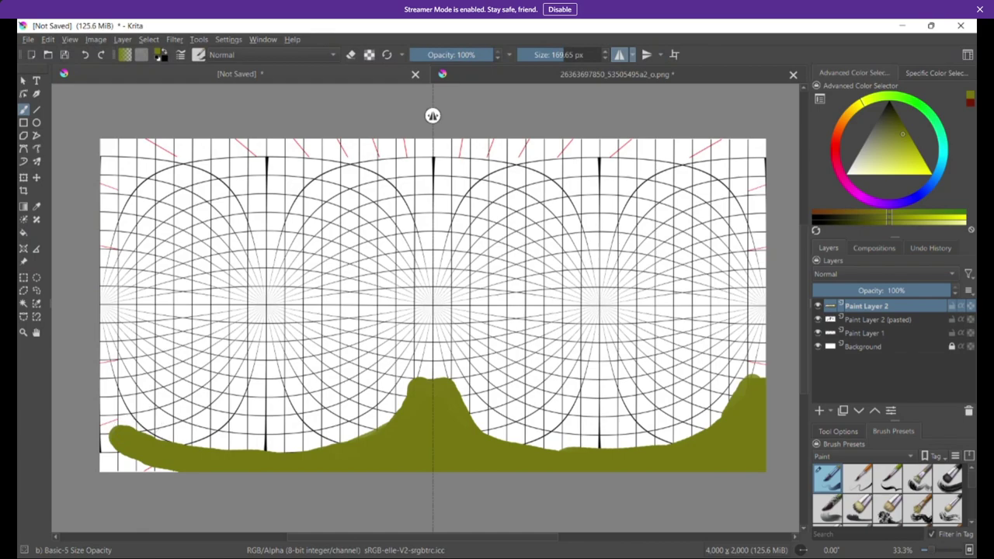
mouse_move(109, 357)
left_mouse_down()
mouse_move(116, 398)
mouse_move(171, 440)
mouse_move(112, 454)
mouse_move(149, 483)
mouse_move(138, 457)
left_mouse_up()
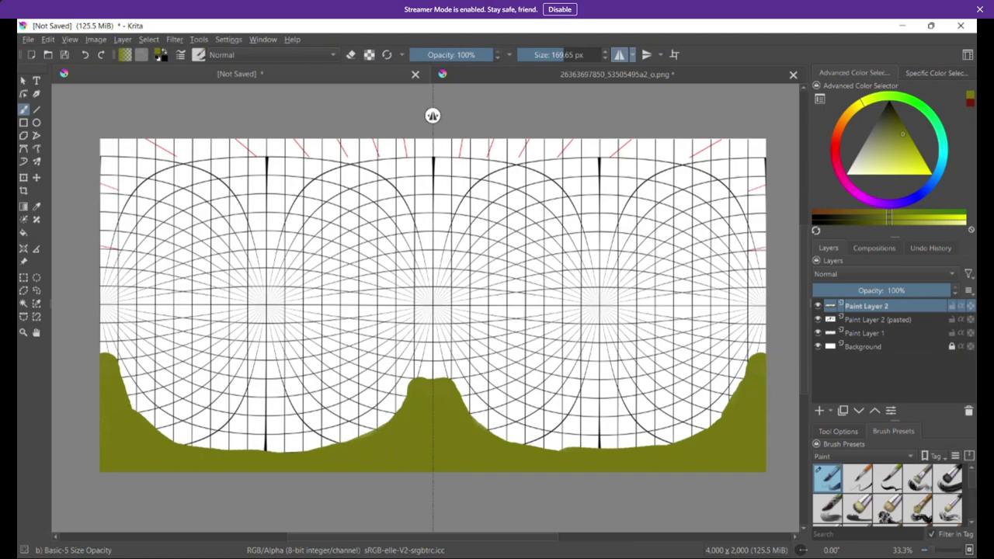
mouse_move(128, 392)
left_mouse_down()
mouse_move(175, 435)
mouse_move(322, 450)
left_mouse_up()
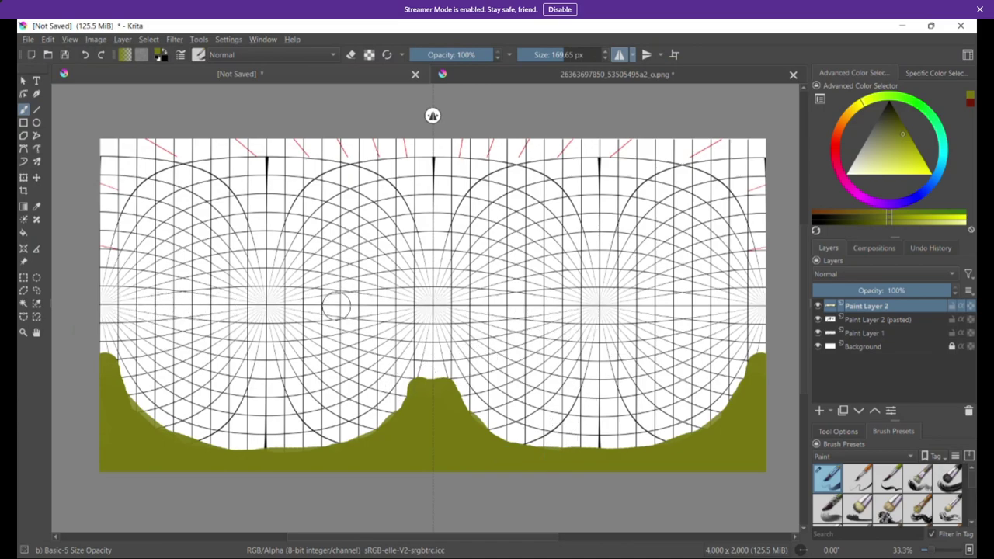
Step: Fill the lower half of the canvas with olive up to the horizon line, covering the remaining gaps and evening out the edge
mouse_move(361, 312)
left_mouse_down()
mouse_move(454, 313)
mouse_move(414, 312)
mouse_move(435, 314)
mouse_move(350, 337)
mouse_move(468, 406)
mouse_move(524, 378)
mouse_move(553, 394)
left_mouse_up()
mouse_move(532, 320)
left_mouse_down()
mouse_move(765, 320)
mouse_move(543, 345)
mouse_move(756, 354)
mouse_move(605, 369)
mouse_move(699, 377)
mouse_move(684, 412)
mouse_move(621, 443)
mouse_move(513, 388)
left_mouse_up()
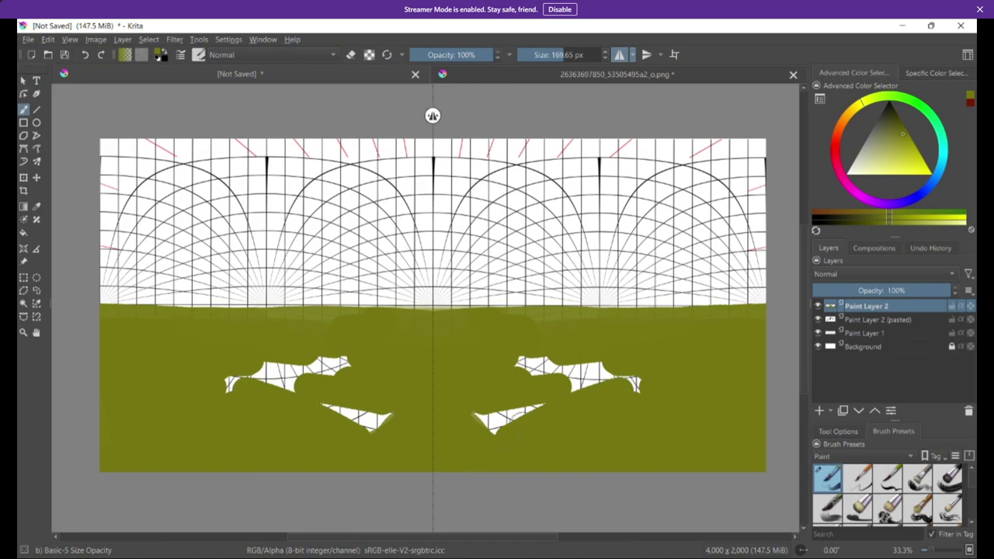
left_click_drag(621, 384, 532, 363)
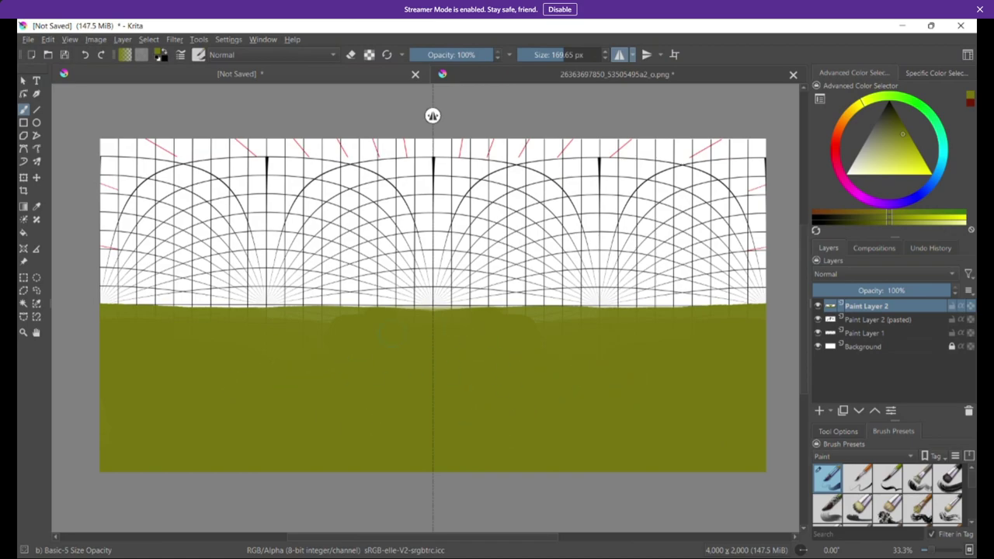
mouse_move(391, 332)
left_mouse_down()
mouse_move(477, 321)
mouse_move(413, 321)
mouse_move(554, 330)
left_mouse_up()
mouse_move(349, 324)
left_mouse_down()
mouse_move(236, 324)
mouse_move(295, 315)
mouse_move(544, 321)
left_mouse_up()
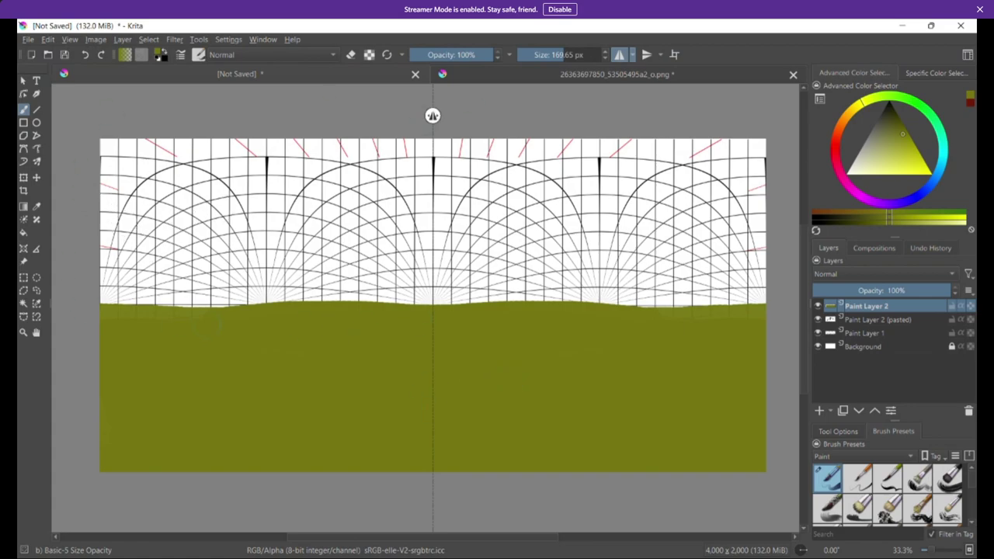
Step: Sketch hill guidelines above the horizon at both canvas edges with a 5.70 px brush, and paint the mirrored olive slopes at 107.99 px
left_click_drag(543, 54, 532, 54)
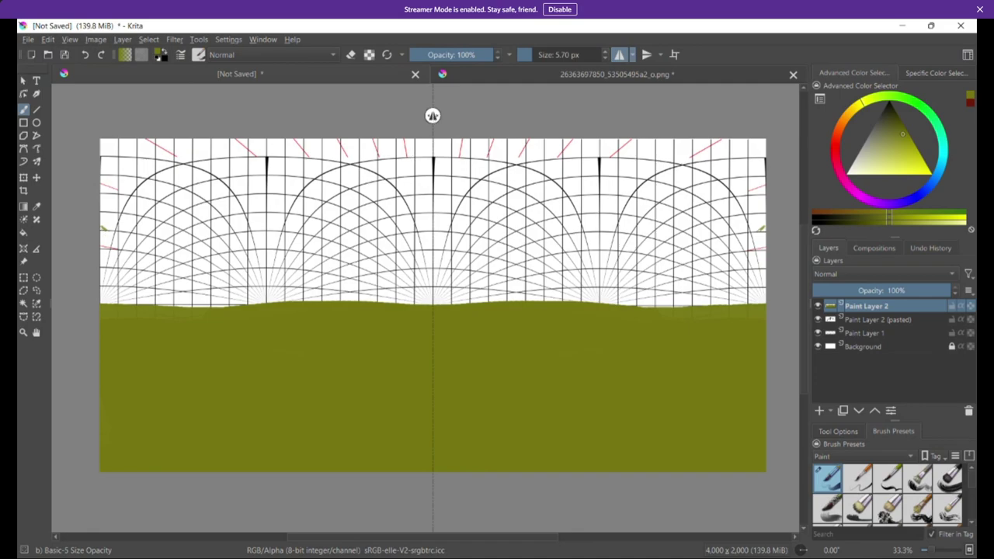
mouse_move(104, 229)
left_mouse_down()
mouse_move(144, 247)
mouse_move(142, 235)
left_mouse_up()
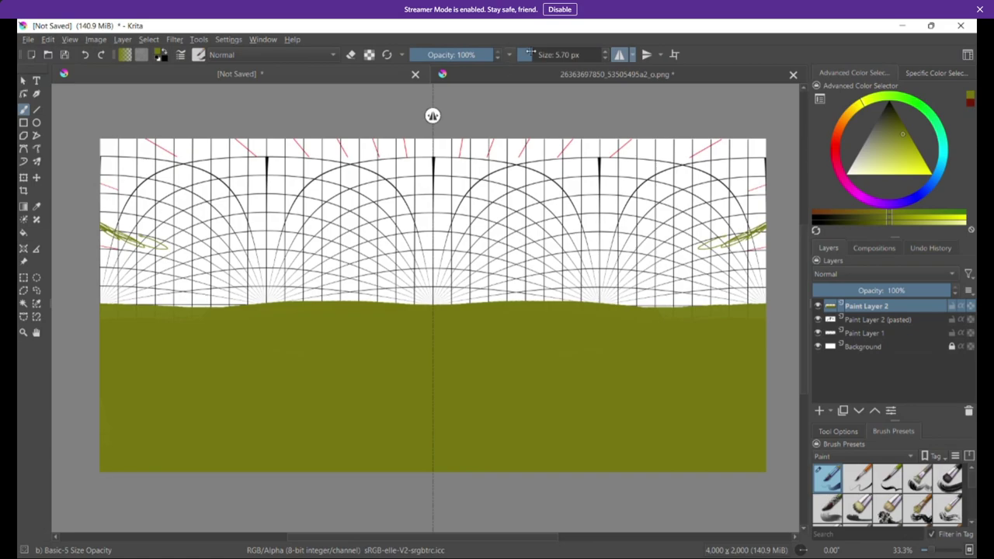
left_click_drag(529, 53, 556, 54)
mouse_move(151, 299)
left_mouse_down()
mouse_move(108, 291)
mouse_move(115, 233)
mouse_move(147, 265)
mouse_move(199, 290)
mouse_move(140, 284)
mouse_move(204, 303)
mouse_move(257, 289)
left_mouse_up()
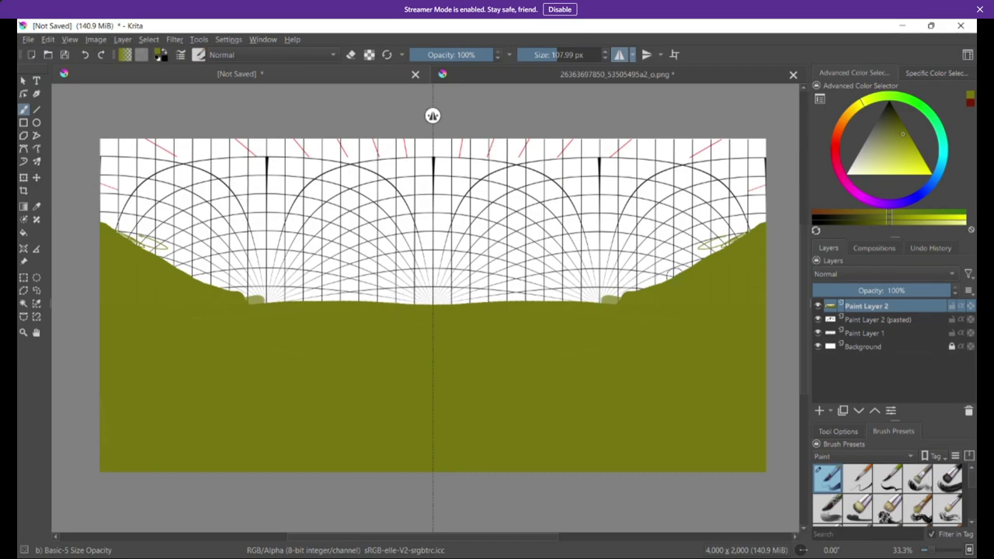
mouse_move(671, 281)
left_mouse_down()
mouse_move(605, 287)
mouse_move(558, 274)
mouse_move(516, 293)
mouse_move(462, 301)
mouse_move(439, 289)
mouse_move(470, 299)
mouse_move(435, 292)
mouse_move(446, 301)
mouse_move(437, 301)
mouse_move(598, 296)
mouse_move(437, 302)
mouse_move(458, 295)
mouse_move(446, 290)
left_mouse_up()
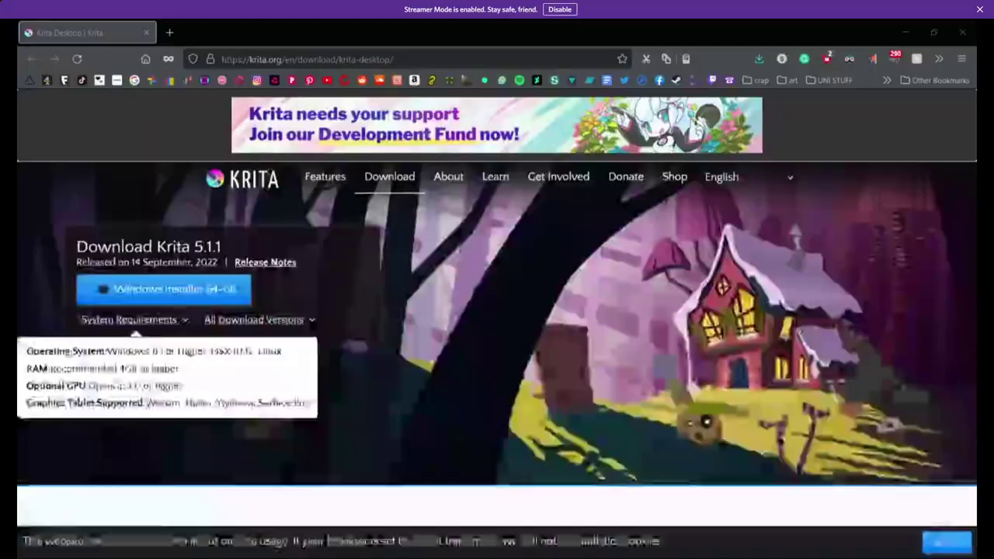
Step: Open the list of own AltspaceVR skyboxes in a new browser tab and browse through pages 1 to 4
left_click(168, 32)
left_click(116, 81)
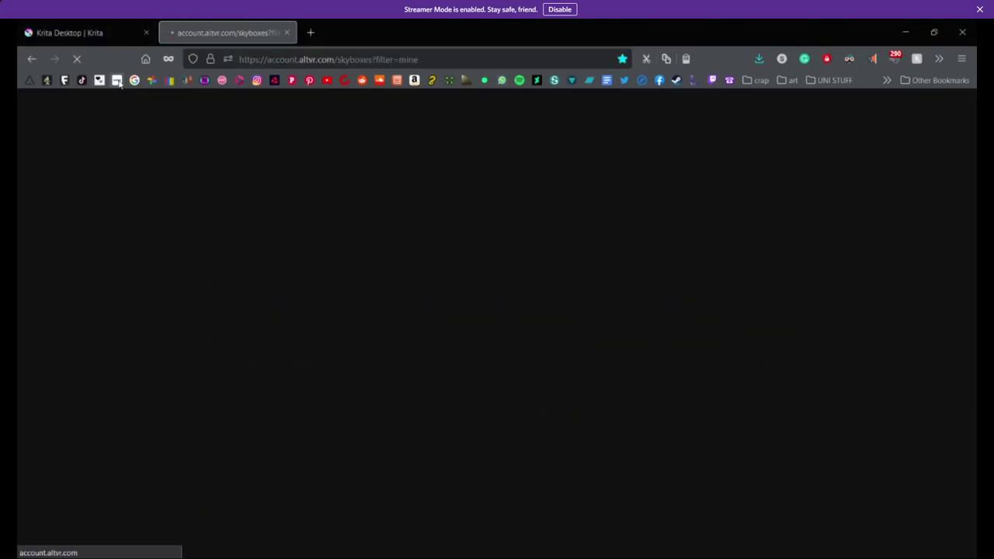
scroll(580, 261, "down", 5)
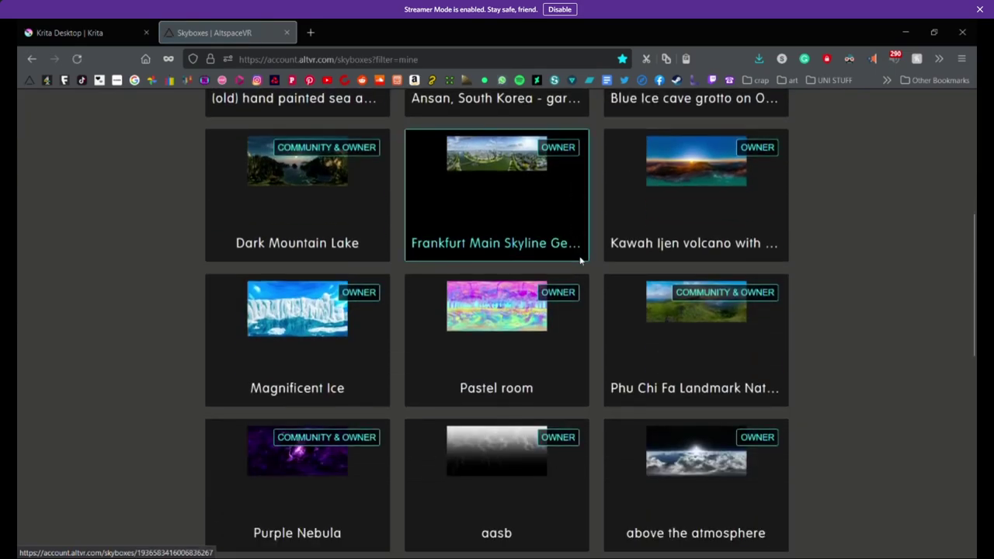
scroll(580, 261, "down", 8)
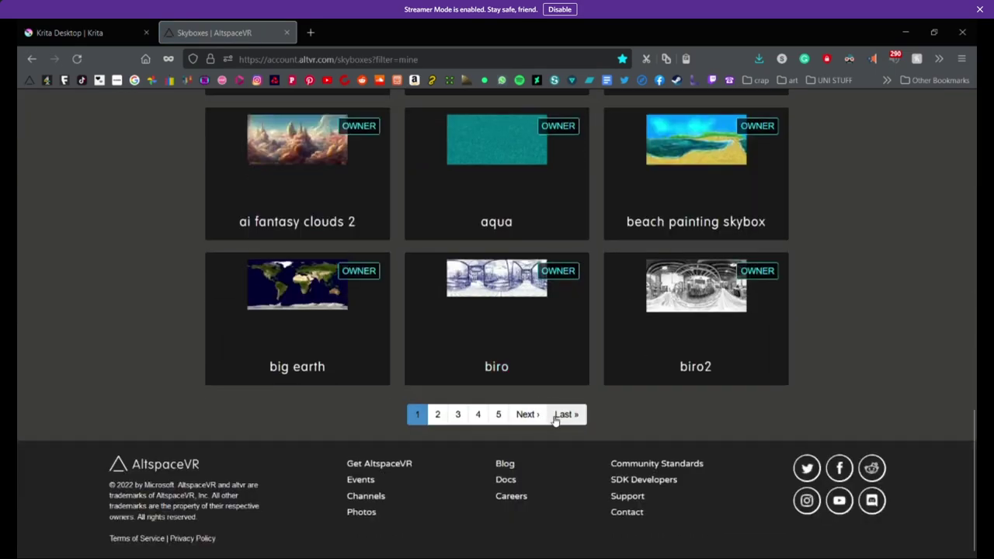
left_click(528, 414)
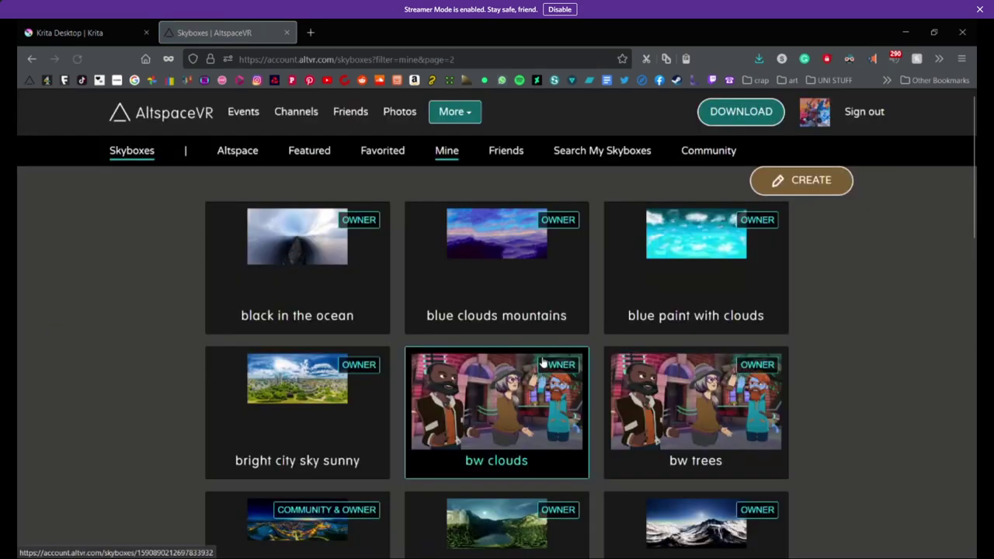
scroll(544, 363, "down", 10)
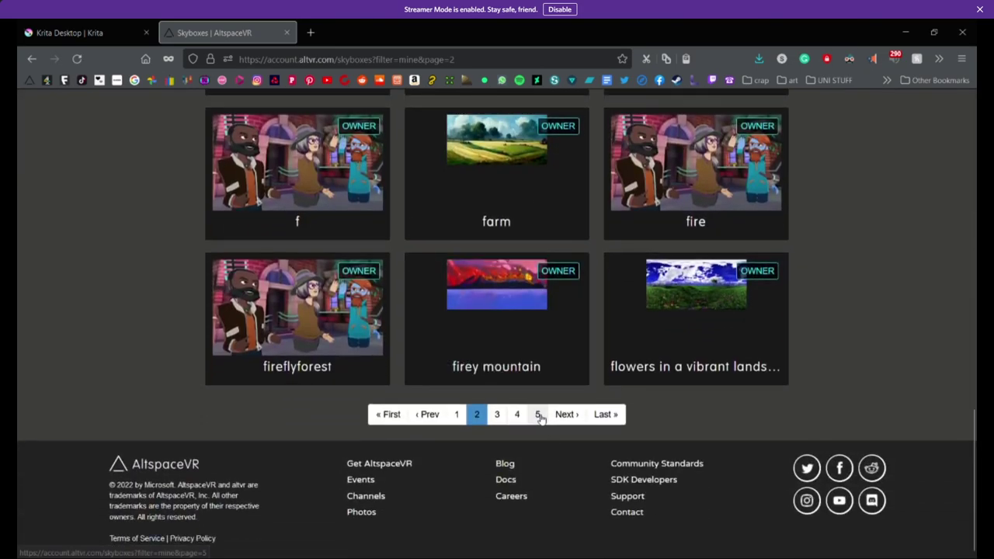
left_click(565, 414)
scroll(570, 403, "down", 5)
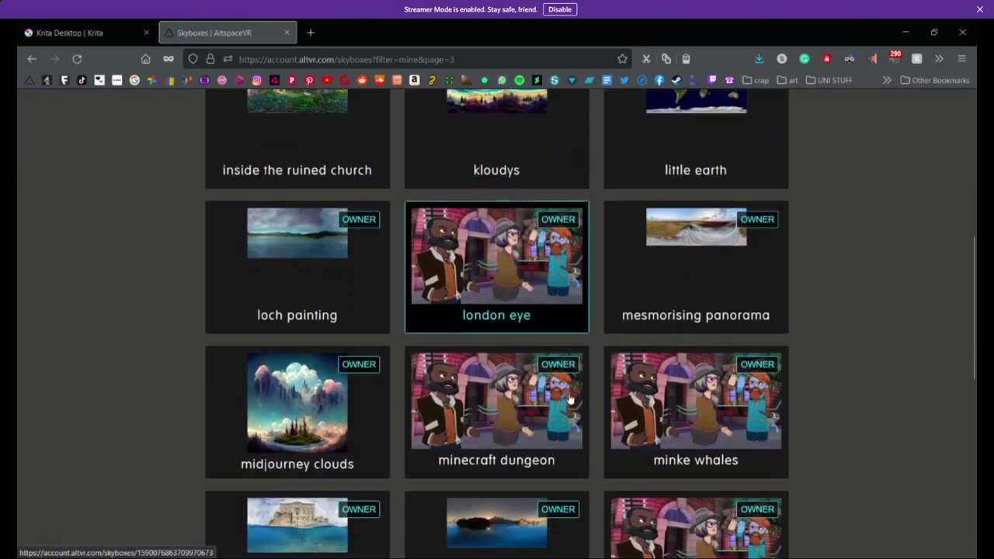
scroll(571, 400, "down", 7)
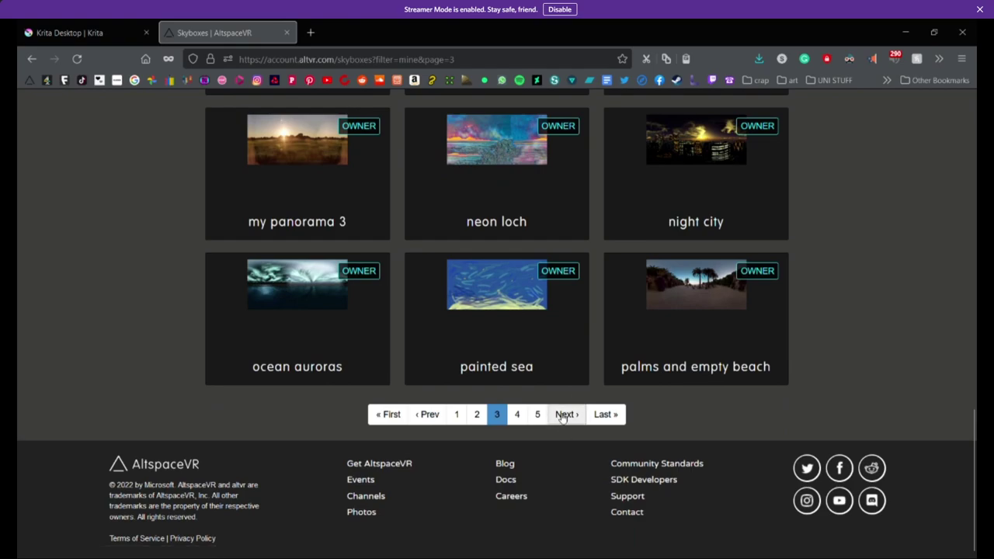
left_click(564, 414)
scroll(578, 403, "down", 6)
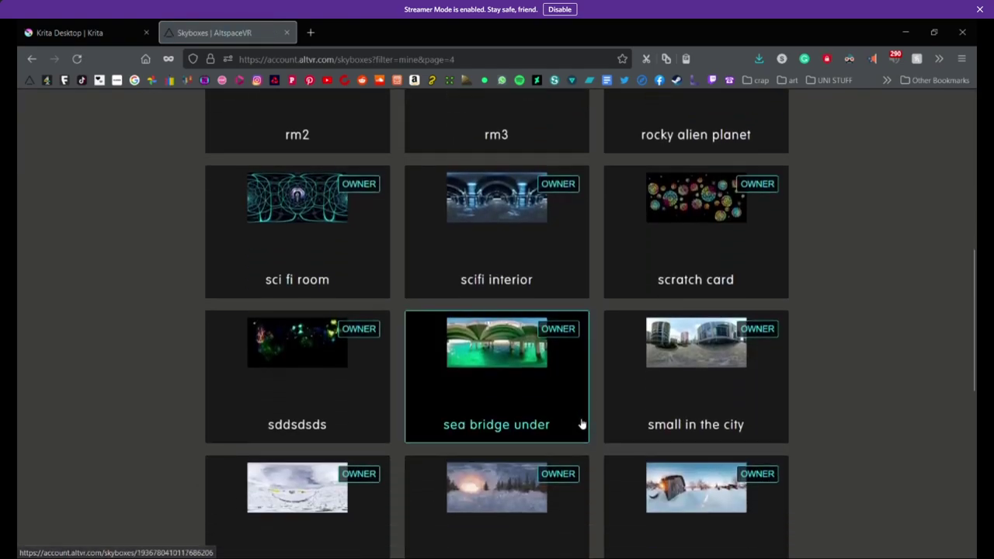
scroll(581, 424, "down", 5)
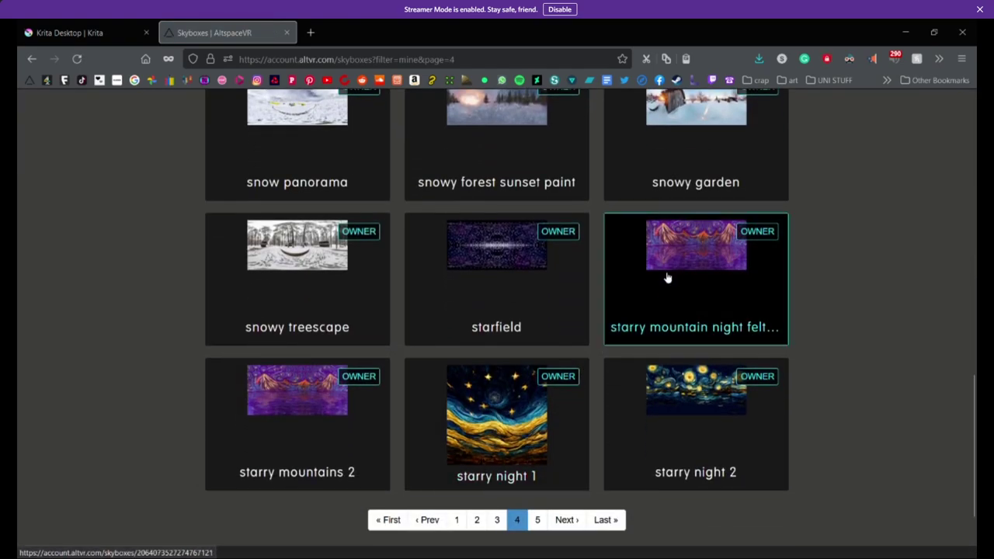
Step: Open the "starry mountain night felt tips" skybox and examine its panorama image with the mirrored mountains
left_click(666, 278)
scroll(557, 383, "down", 2)
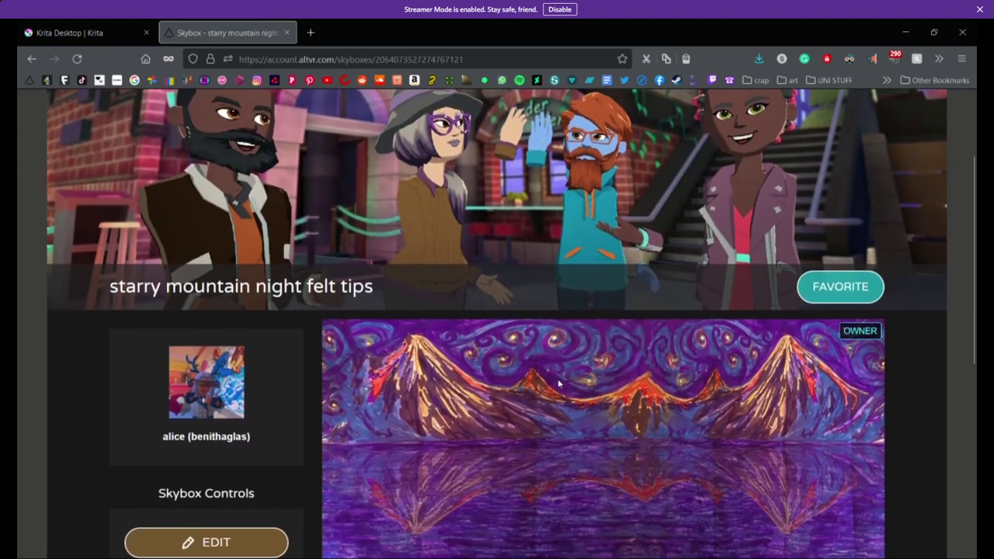
scroll(557, 382, "down", 1)
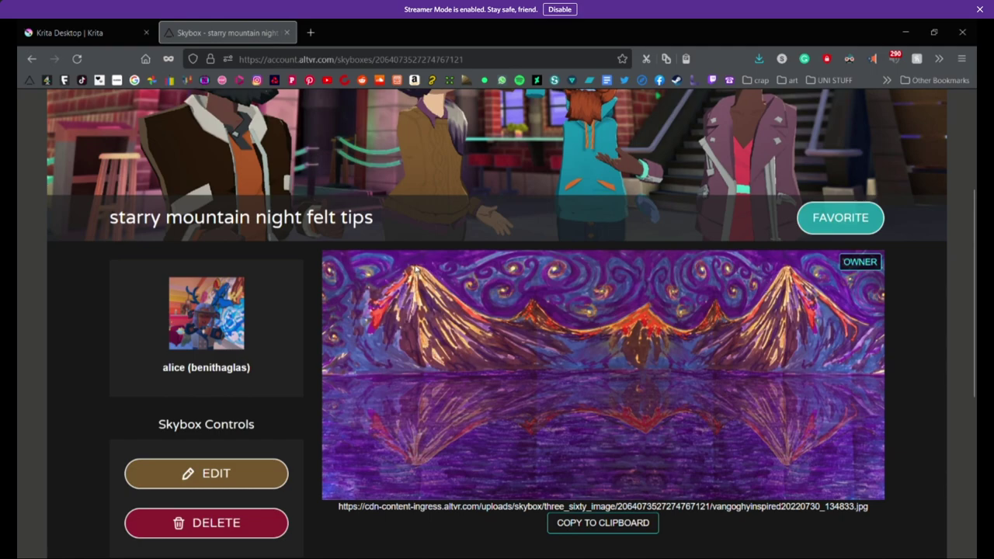
scroll(488, 346, "up", 1)
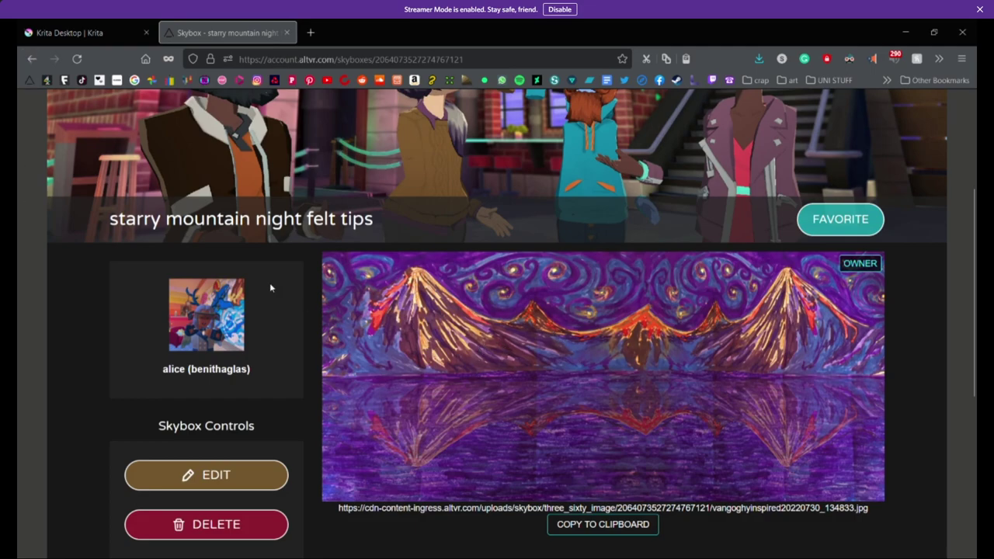
Step: Return to the skybox list and open "starry mountains 2" to examine its panorama image
left_click(31, 60)
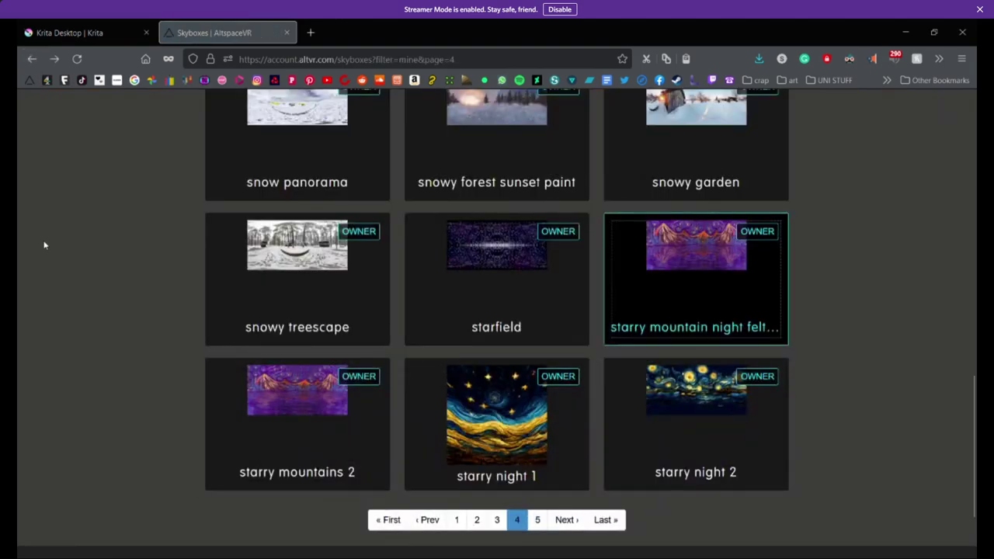
left_click(352, 451)
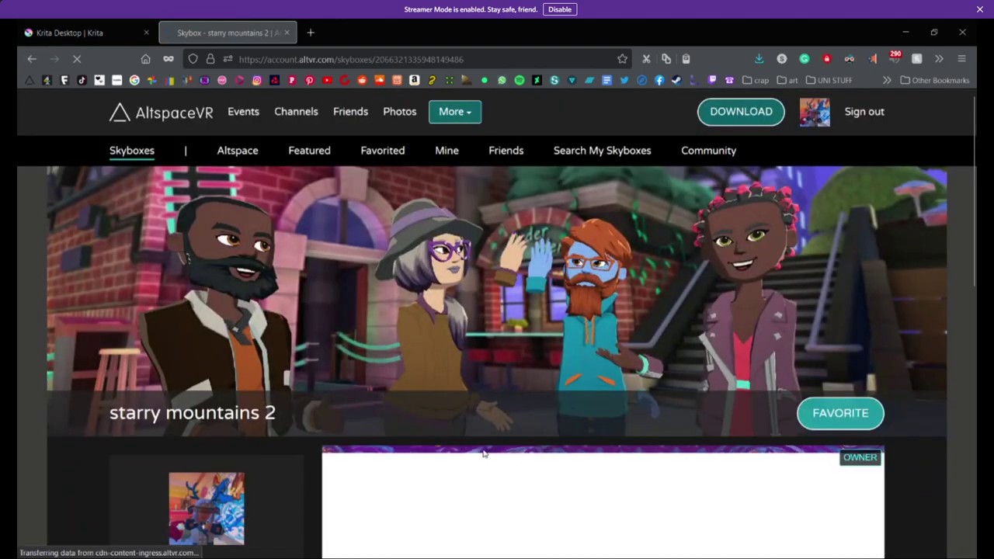
scroll(464, 292, "down", 3)
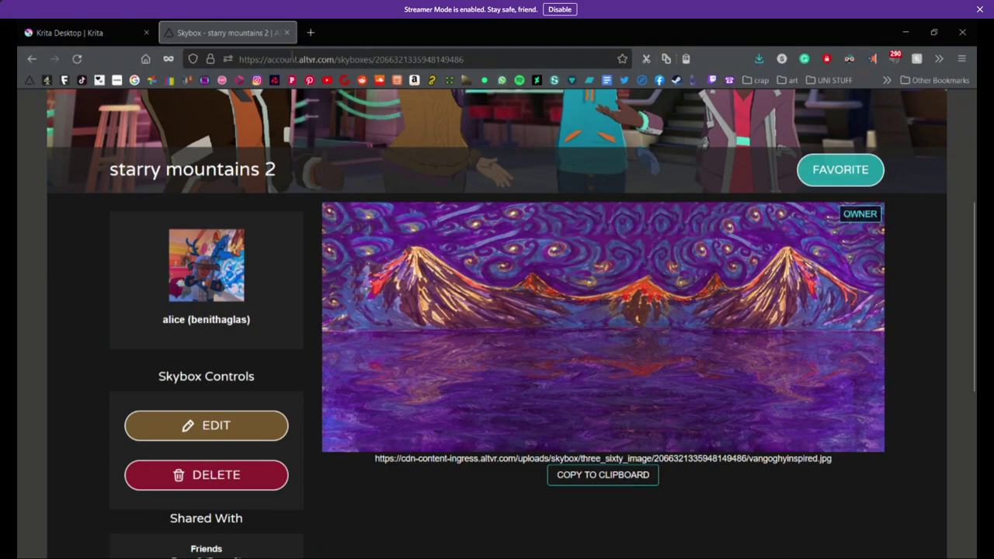
Step: Shrink the browser to a small window, move it over the Krita canvas, and close it to return to the painting
left_click_drag(615, 31, 17, 247)
left_click_drag(369, 35, 229, 185)
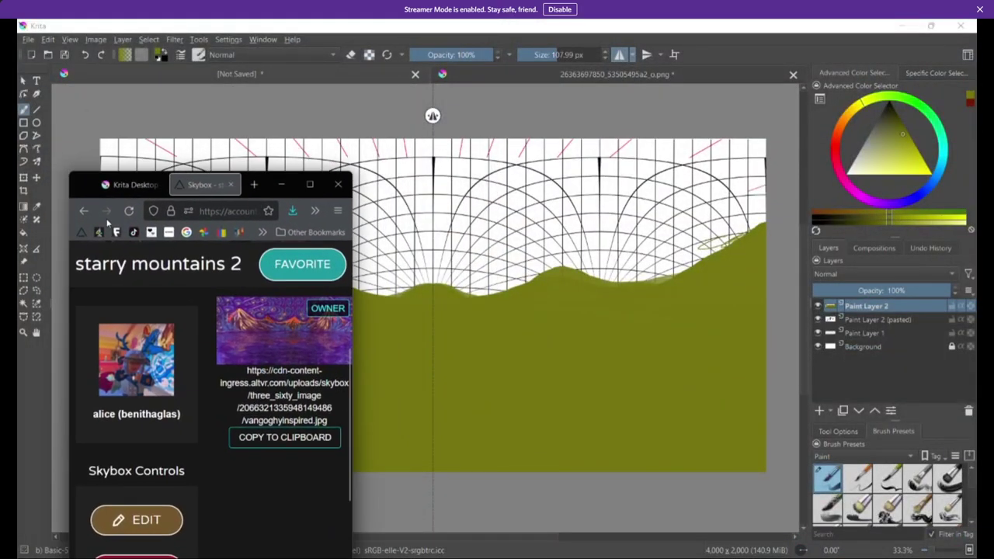
left_click_drag(81, 184, 244, 180)
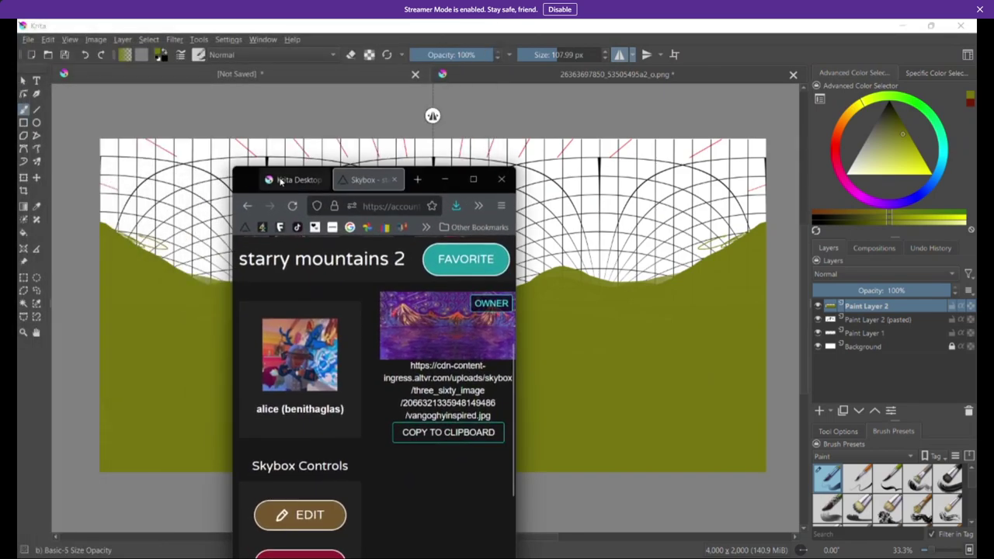
left_click(499, 180)
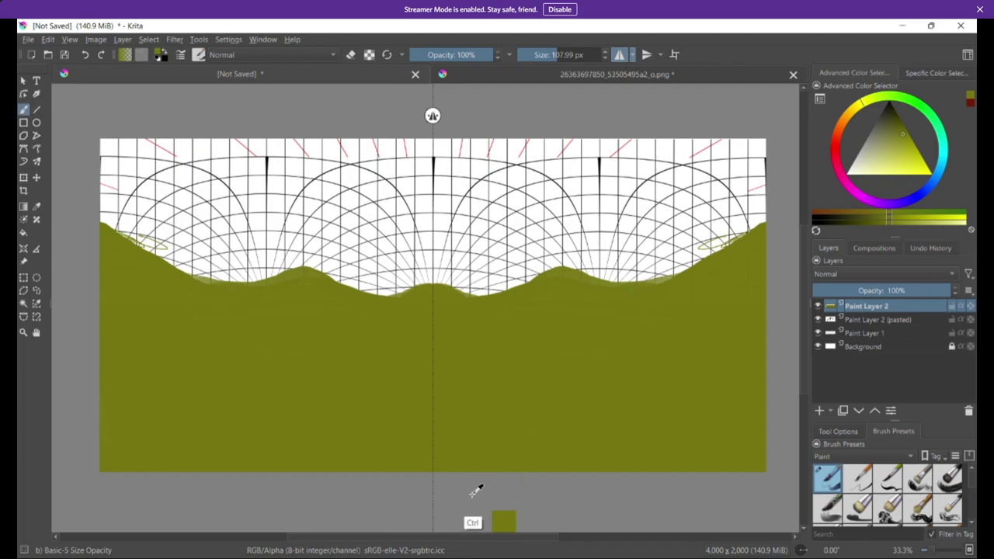
Step: Add a new empty paint layer above the olive landscape layer
left_click(827, 411)
left_click(823, 415)
left_click(819, 414)
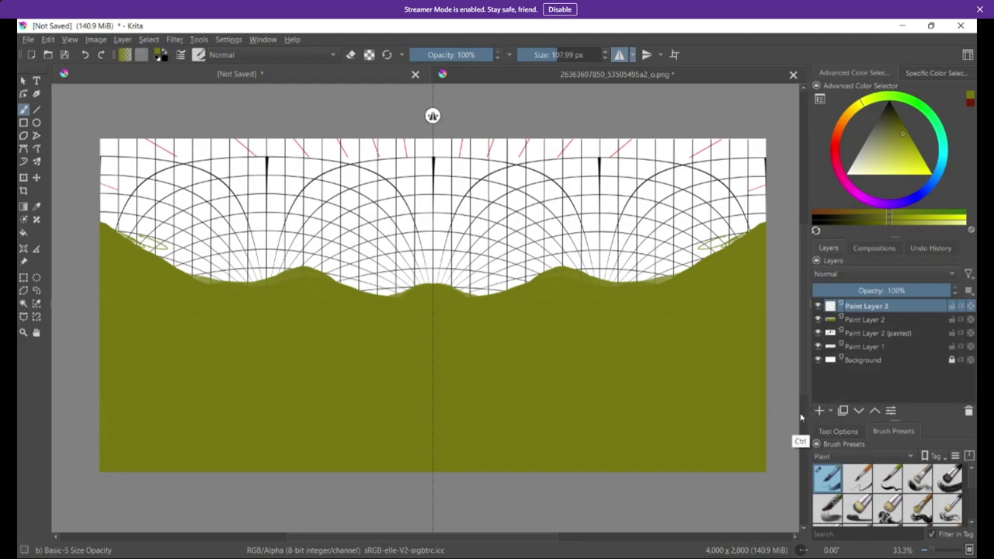
key("ctrl+t")
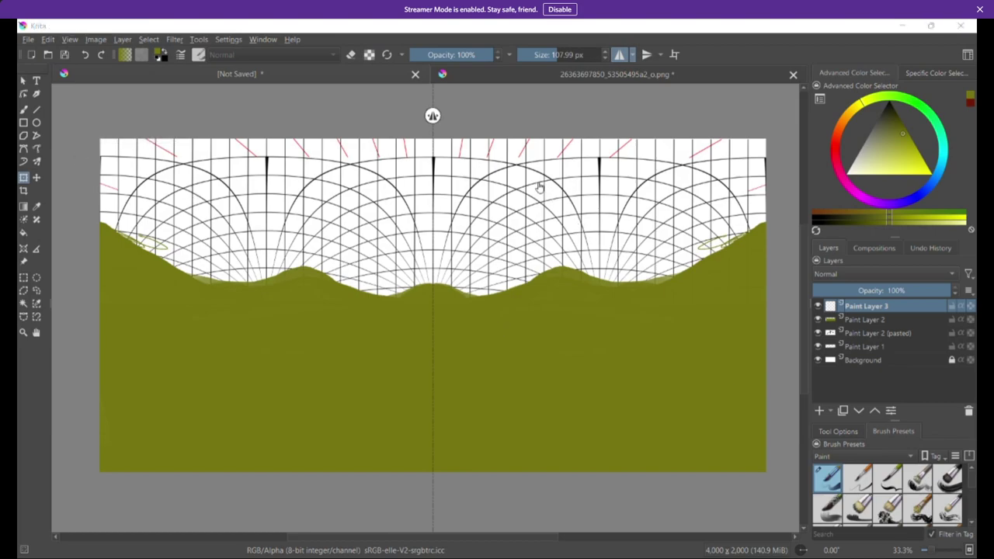
left_click(499, 119)
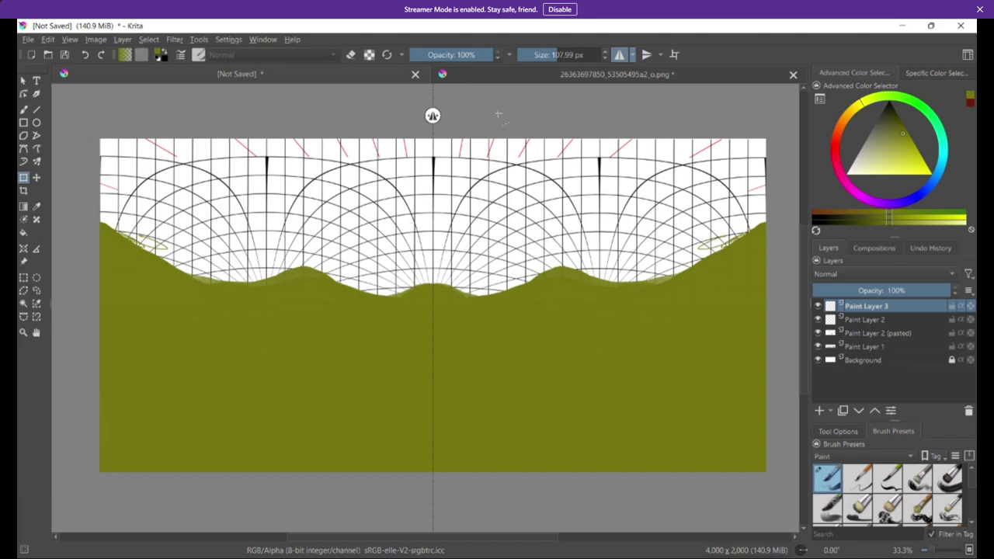
left_click(499, 118)
mouse_move(850, 539)
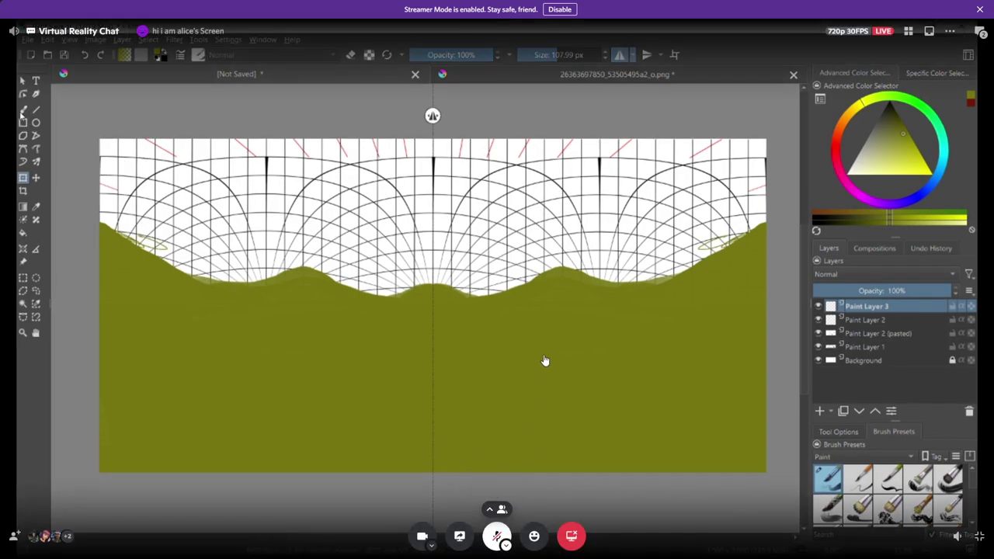
Step: Try to paste the clipboard content onto the new layer with the Select Shapes tool
left_click(23, 81)
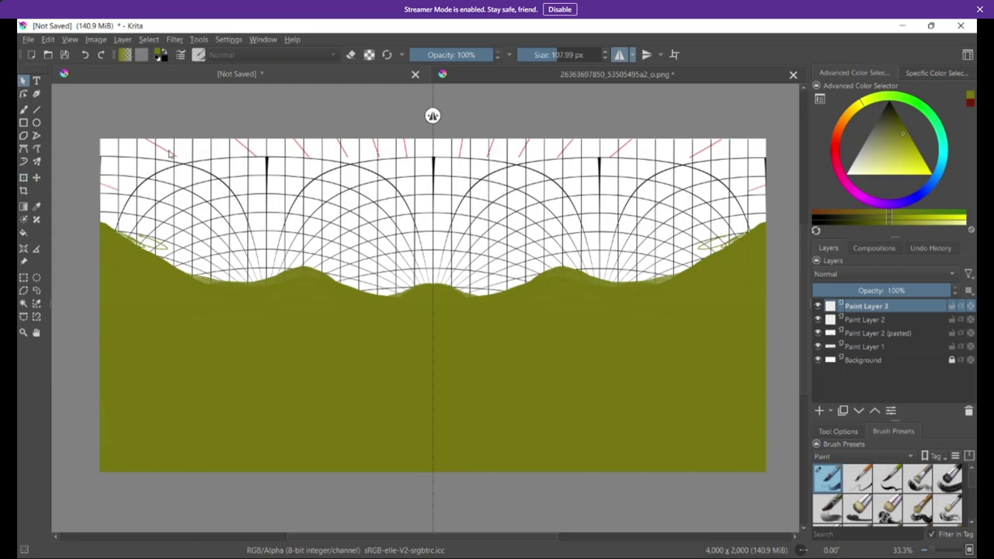
right_click(157, 184)
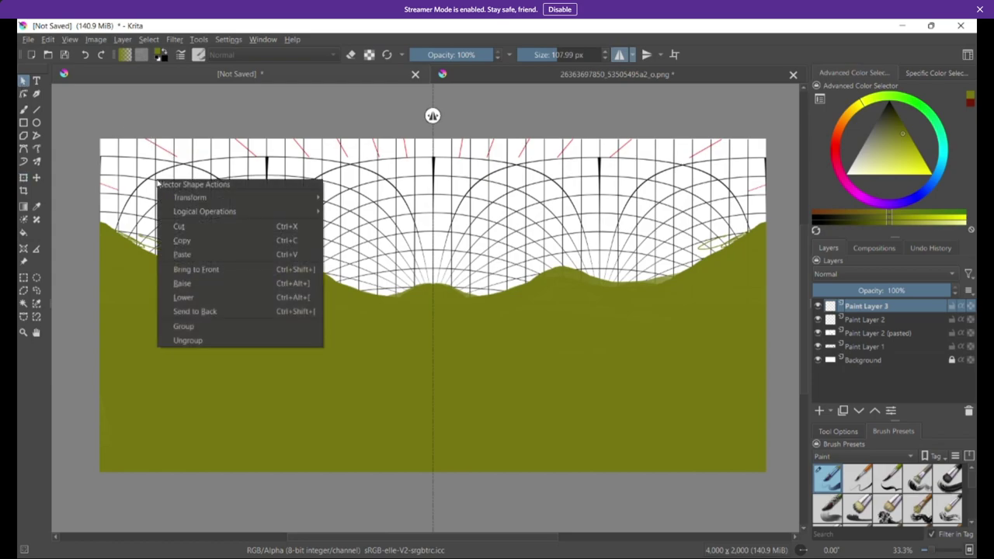
left_click(187, 254)
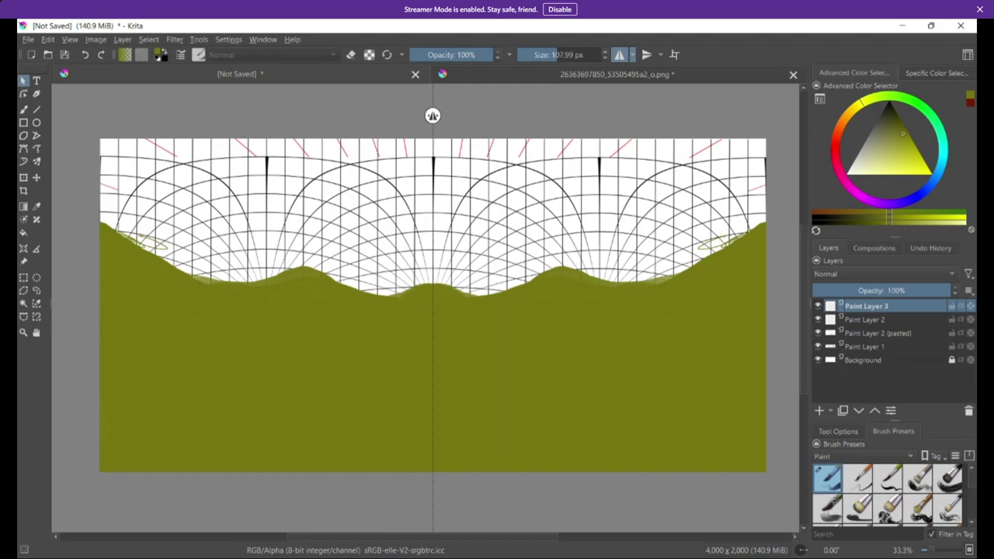
Step: Add another empty paint layer on top of Paint Layer 3
left_click(830, 319)
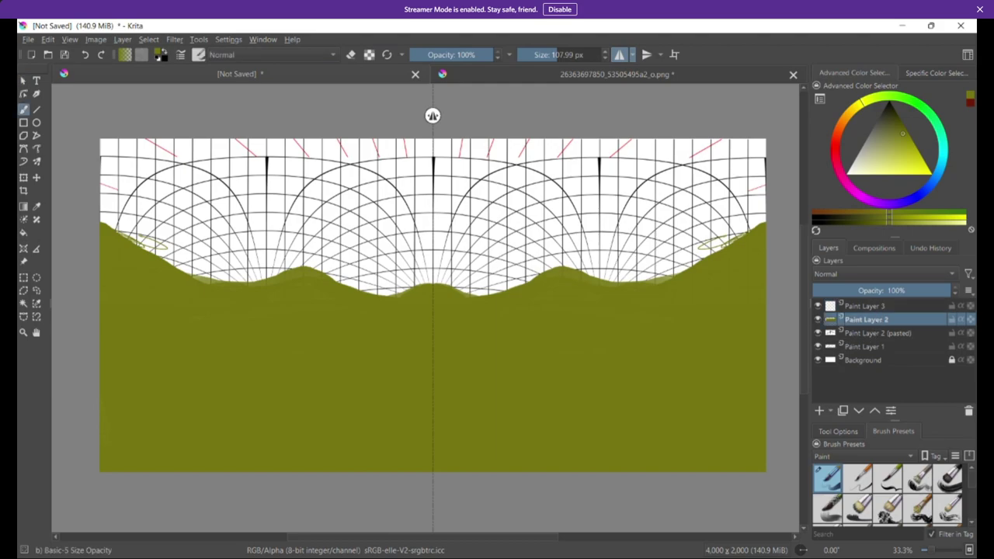
left_click(866, 306)
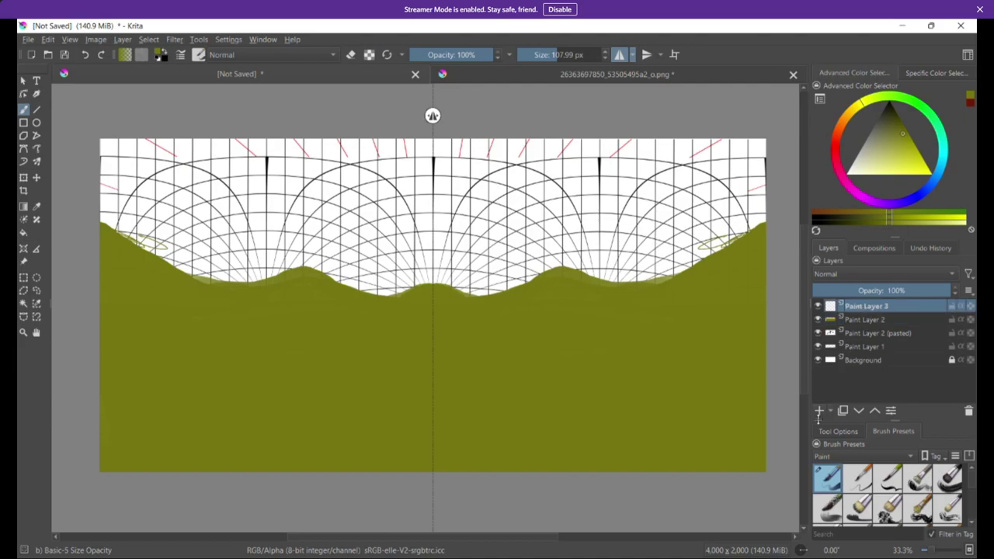
left_click(819, 410)
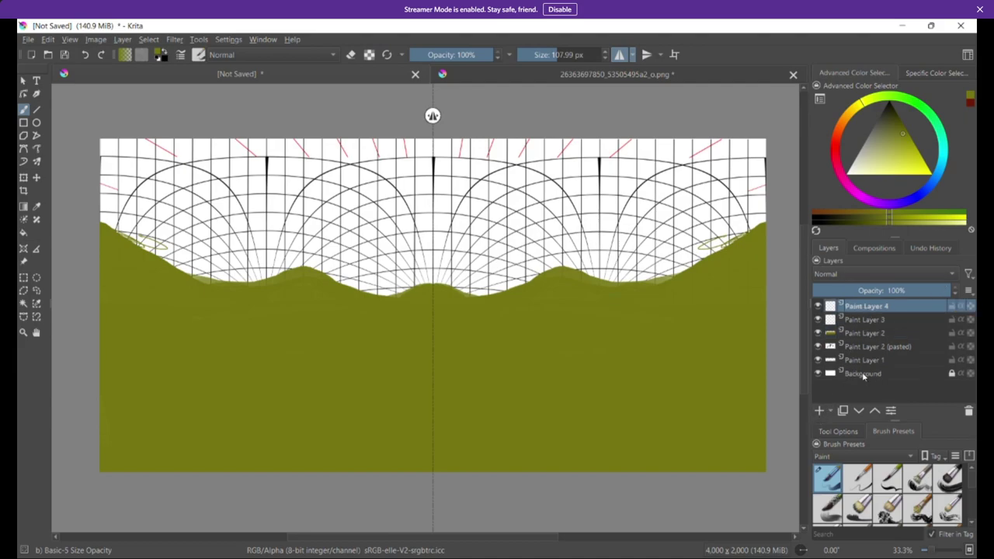
Step: Hide the olive landscape layer, the pasted grid layer, Paint Layer 1 and the Background to leave a transparent canvas
left_click(818, 332)
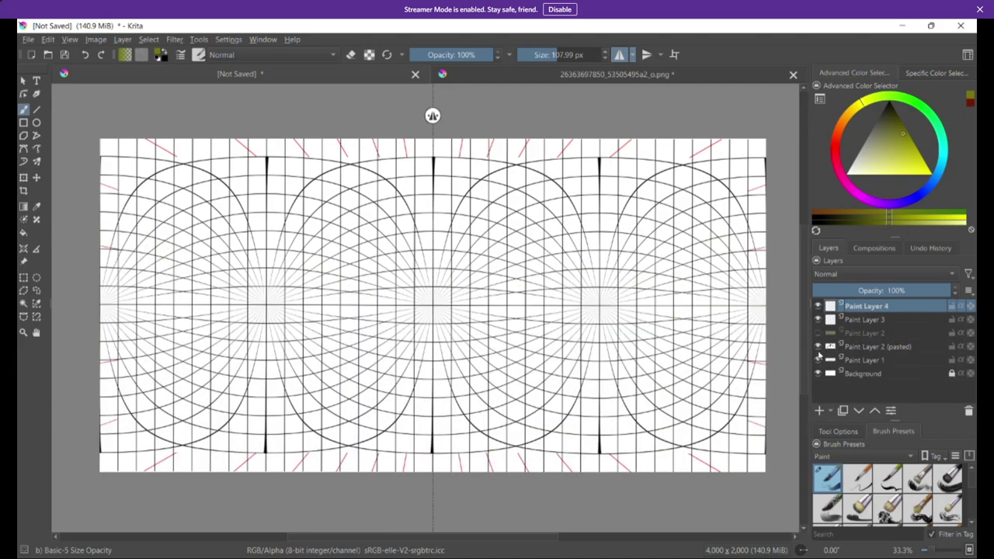
left_click(817, 346)
left_click(817, 359)
left_click(817, 373)
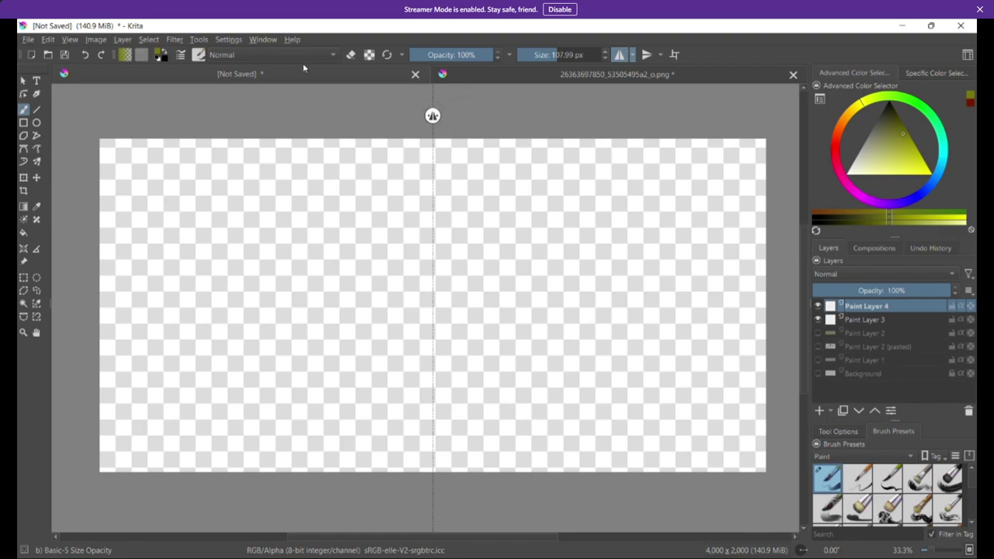
Step: Paint a mirrored teal band across the lower half of Paint Layer 4 with the Dry Bristles Eroded brush at 463.35 px
left_click(920, 506)
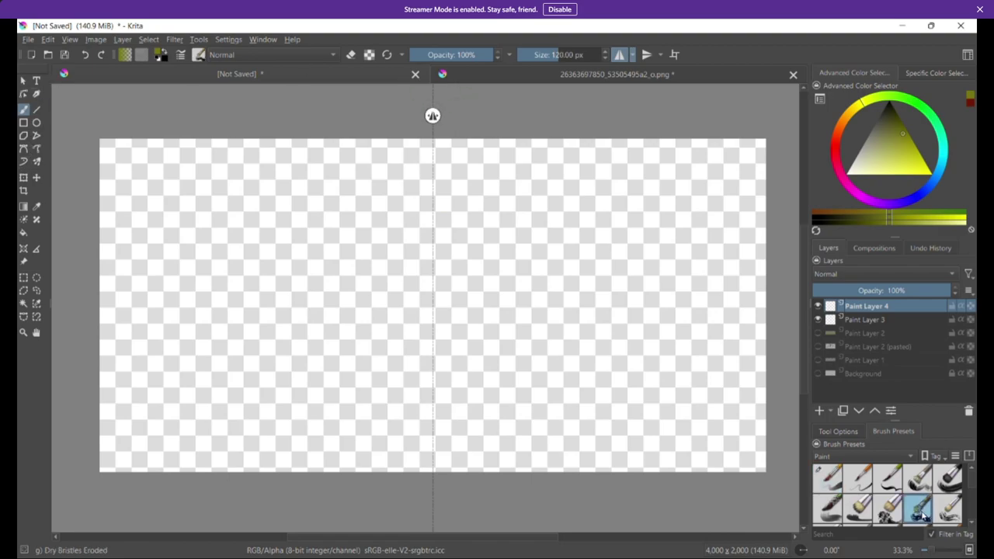
left_click(942, 154)
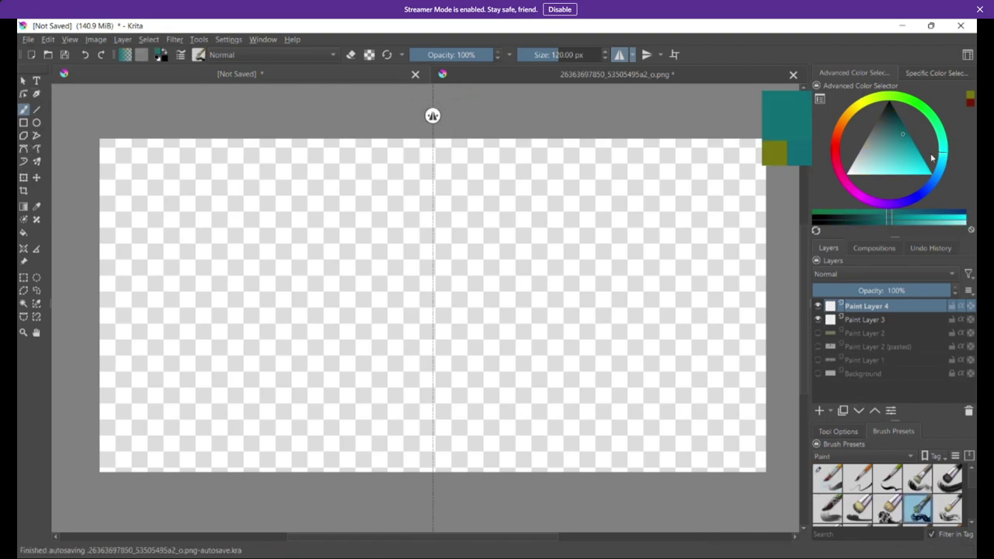
left_click(911, 156)
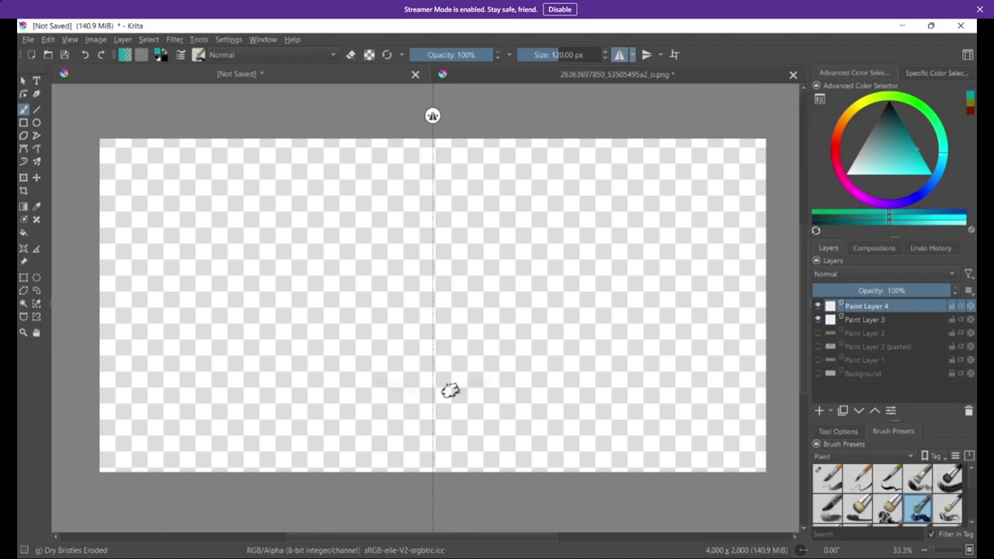
mouse_move(441, 395)
left_mouse_down()
mouse_move(506, 374)
mouse_move(437, 385)
mouse_move(498, 370)
mouse_move(446, 375)
mouse_move(330, 409)
left_mouse_up()
left_click_drag(561, 55, 583, 55)
mouse_move(459, 384)
left_mouse_down()
mouse_move(555, 361)
mouse_move(451, 389)
mouse_move(584, 363)
mouse_move(592, 375)
mouse_move(664, 378)
mouse_move(579, 375)
mouse_move(656, 368)
mouse_move(567, 370)
mouse_move(495, 358)
mouse_move(505, 326)
mouse_move(495, 361)
mouse_move(405, 368)
mouse_move(611, 360)
mouse_move(685, 369)
mouse_move(674, 377)
mouse_move(690, 389)
mouse_move(617, 402)
mouse_move(625, 390)
mouse_move(502, 409)
mouse_move(521, 398)
mouse_move(470, 407)
left_mouse_up()
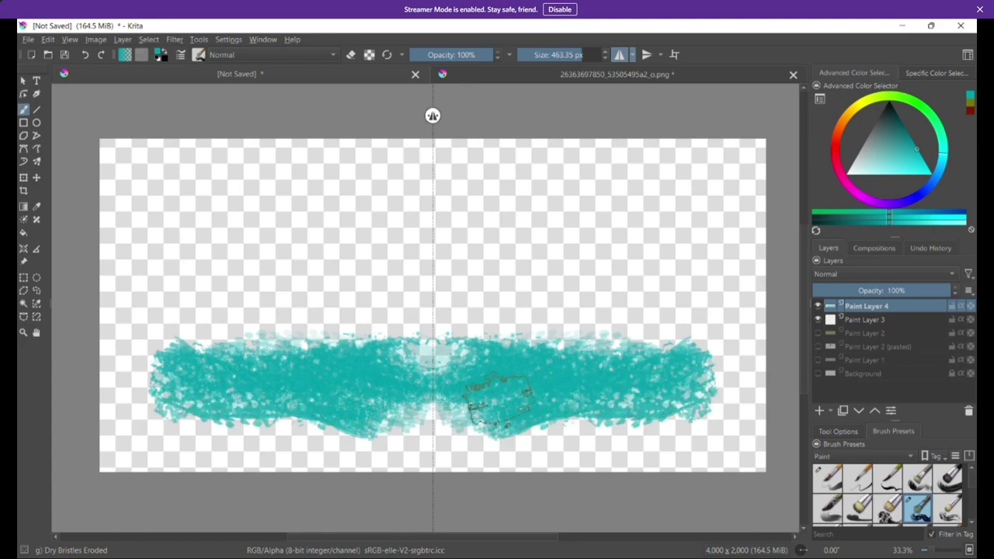
left_click_drag(434, 357, 458, 361)
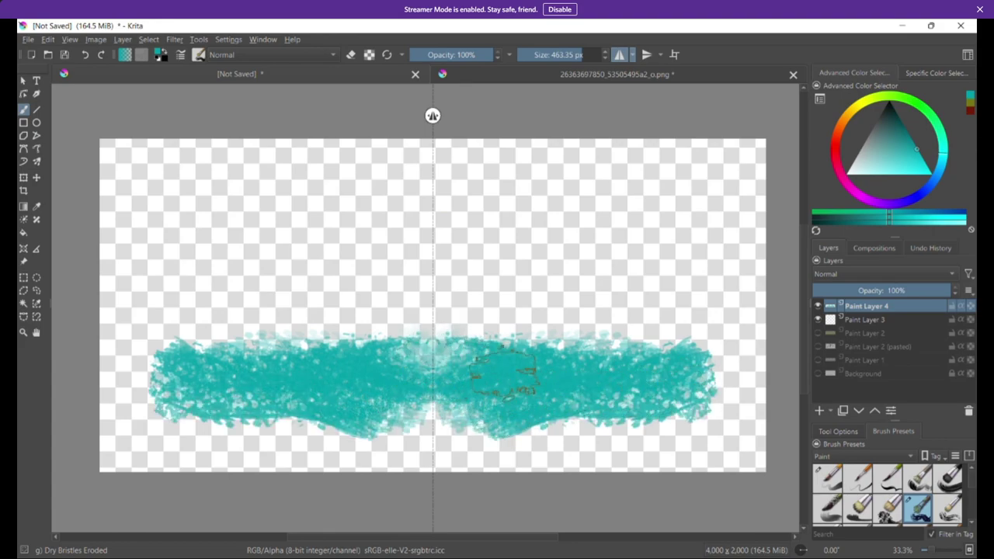
Step: Finish the mirrored teal band, then enable vertical mirroring and paint faint teal patches in all four quadrants of Paint Layer 4
mouse_move(504, 402)
left_mouse_down()
mouse_move(554, 386)
mouse_move(695, 390)
mouse_move(664, 330)
left_mouse_up()
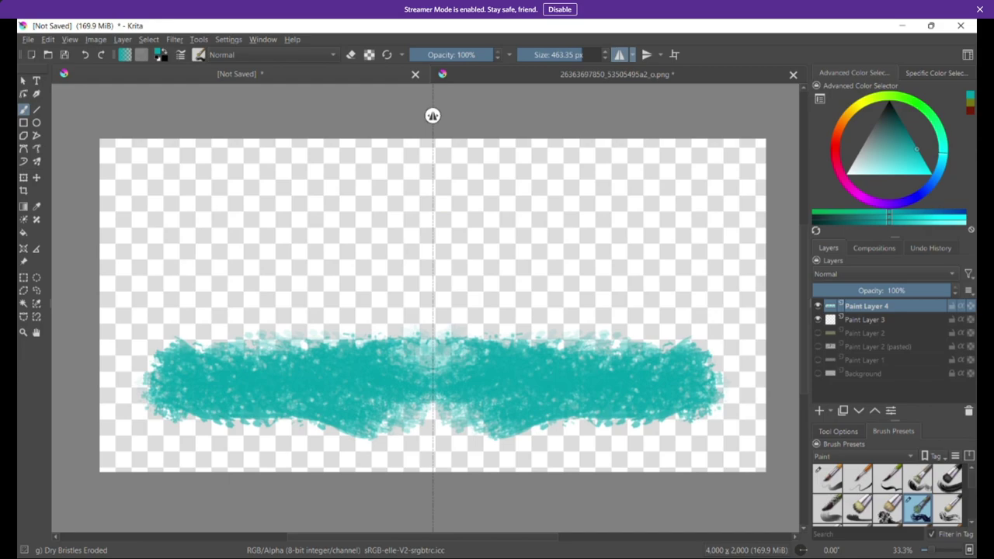
left_click(646, 54)
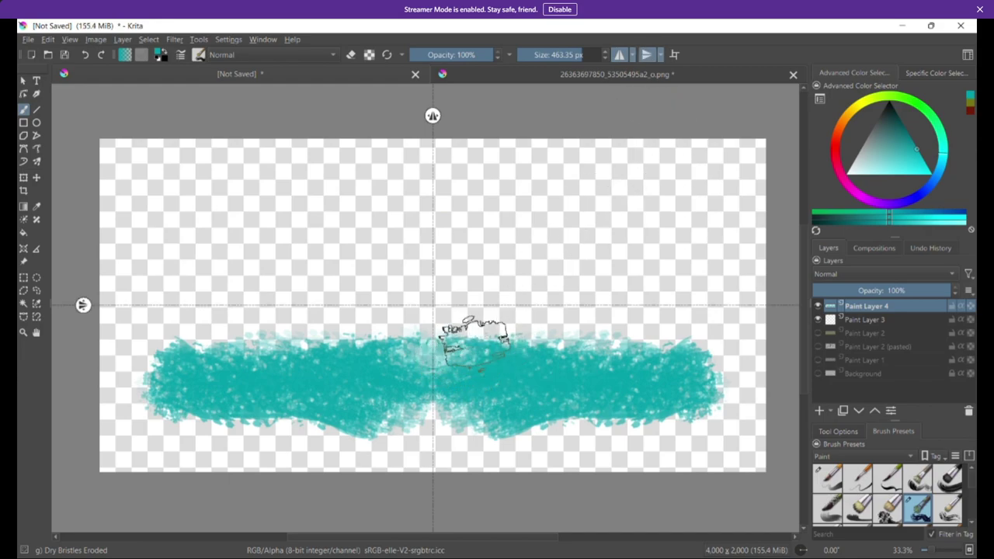
left_click_drag(455, 332, 469, 334)
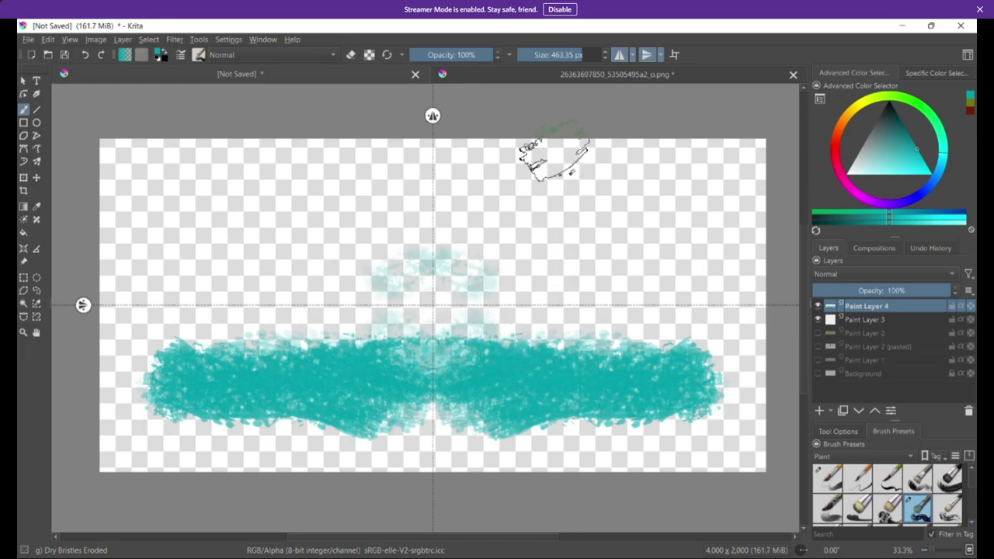
mouse_move(598, 200)
left_mouse_down()
mouse_move(634, 234)
mouse_move(673, 242)
mouse_move(696, 204)
mouse_move(666, 195)
left_mouse_up()
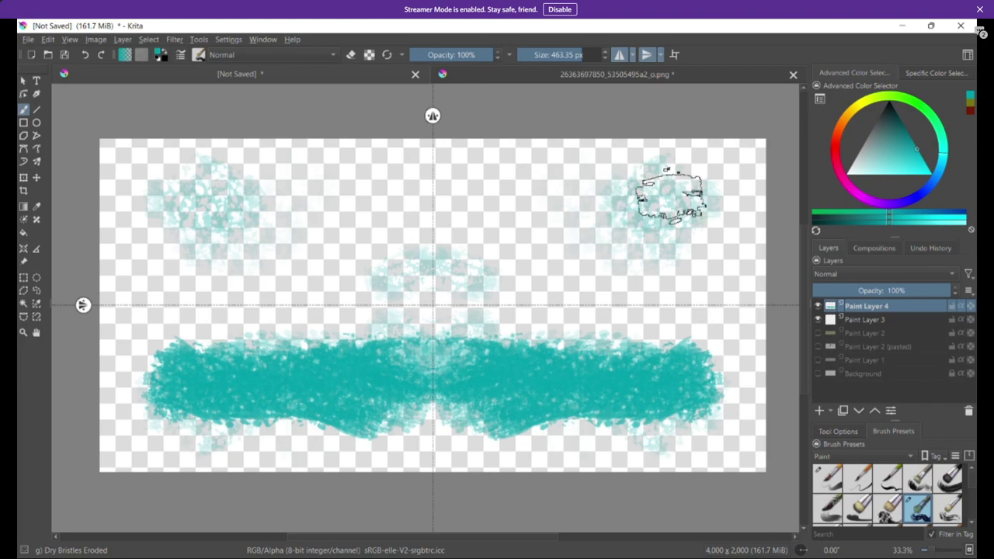
Step: Choose a lighter teal, then switch both horizontal and vertical brush mirroring off and back on
left_click(901, 165)
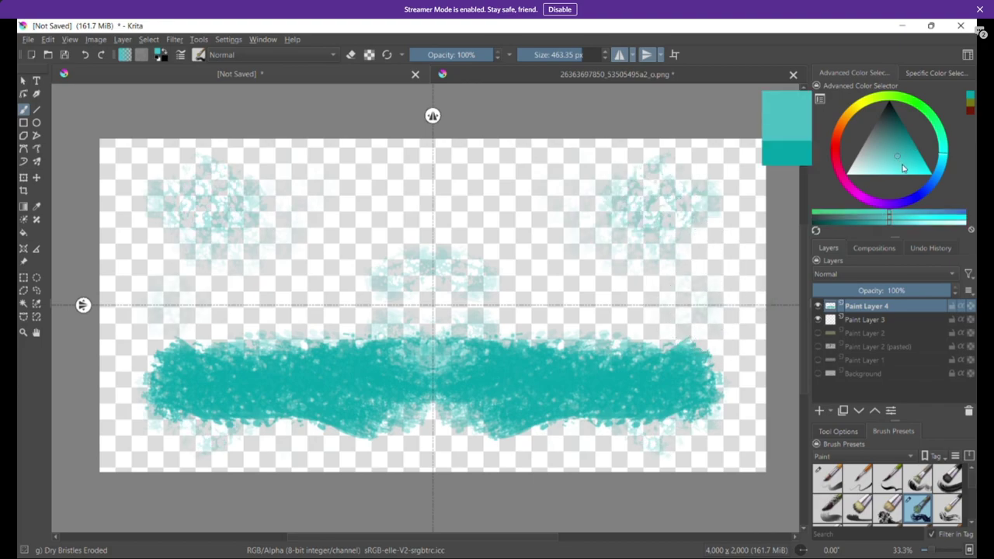
left_click(647, 57)
left_click(646, 57)
left_click(619, 56)
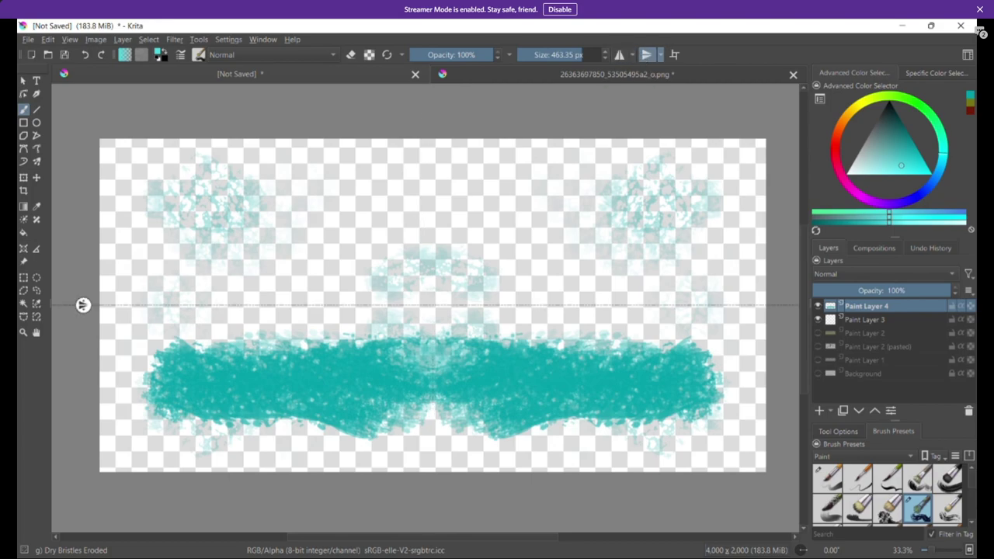
left_click(645, 60)
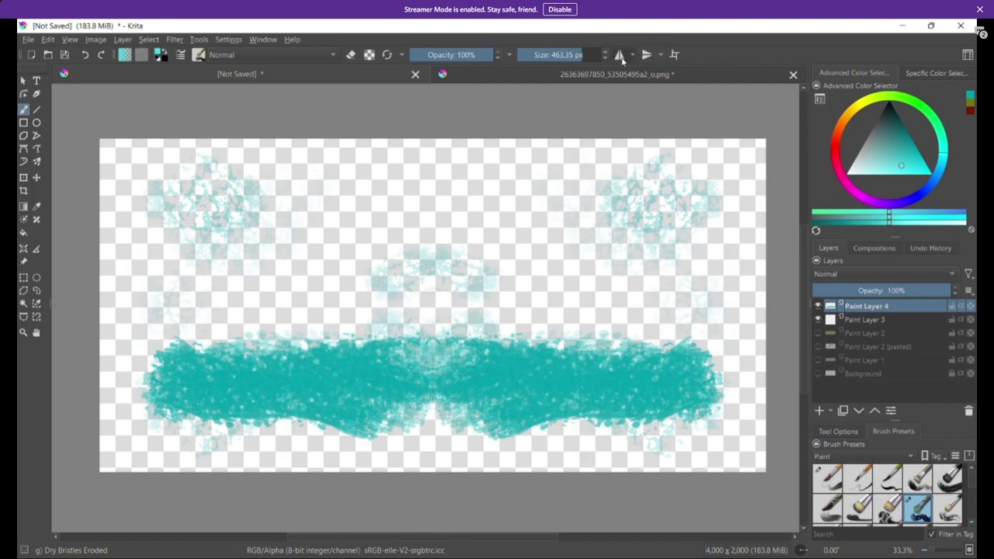
left_click(619, 56)
left_click(644, 59)
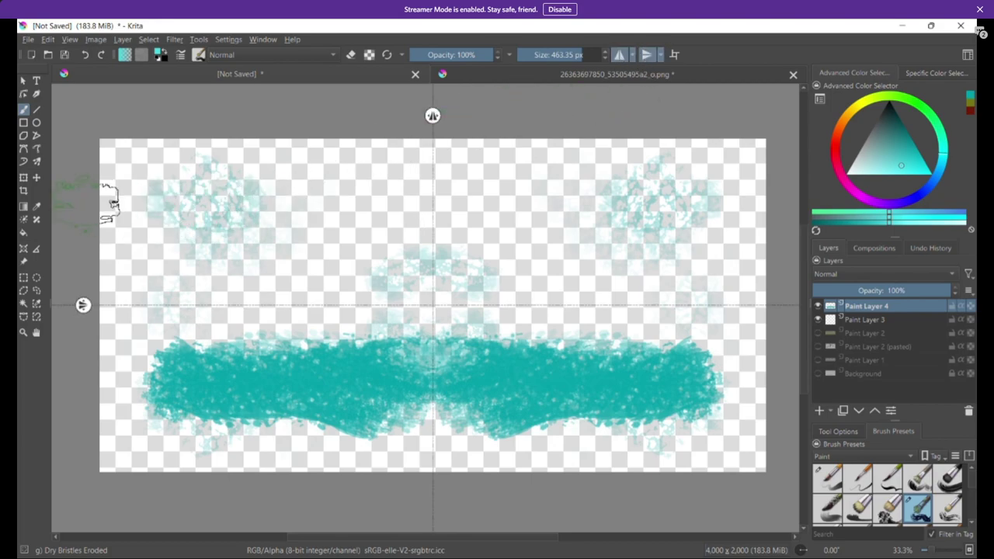
Step: Draw thin black lines mirrored on both axes along the horizon with the Dry Bristles Eroded brush at 12.52 px
left_click_drag(538, 58, 522, 56)
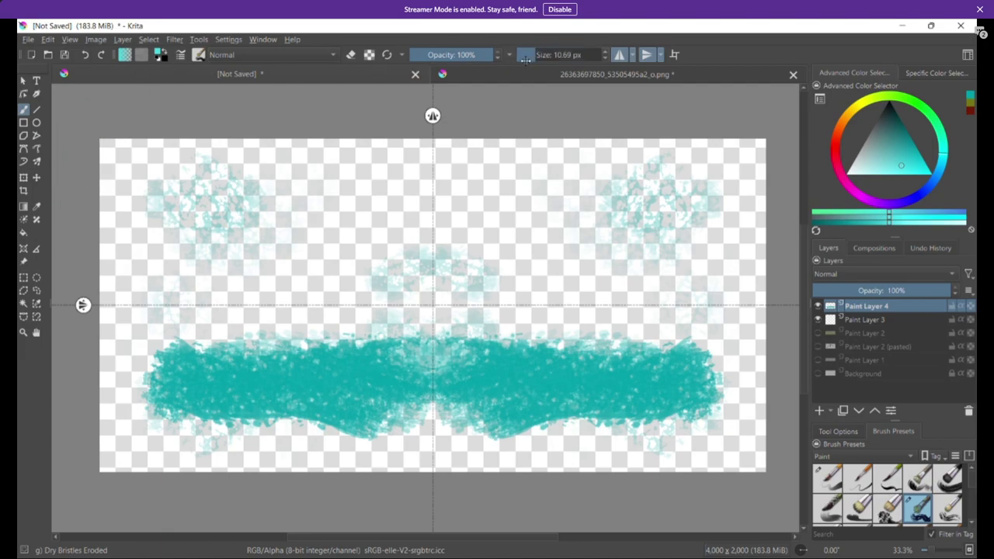
left_click_drag(919, 154, 902, 100)
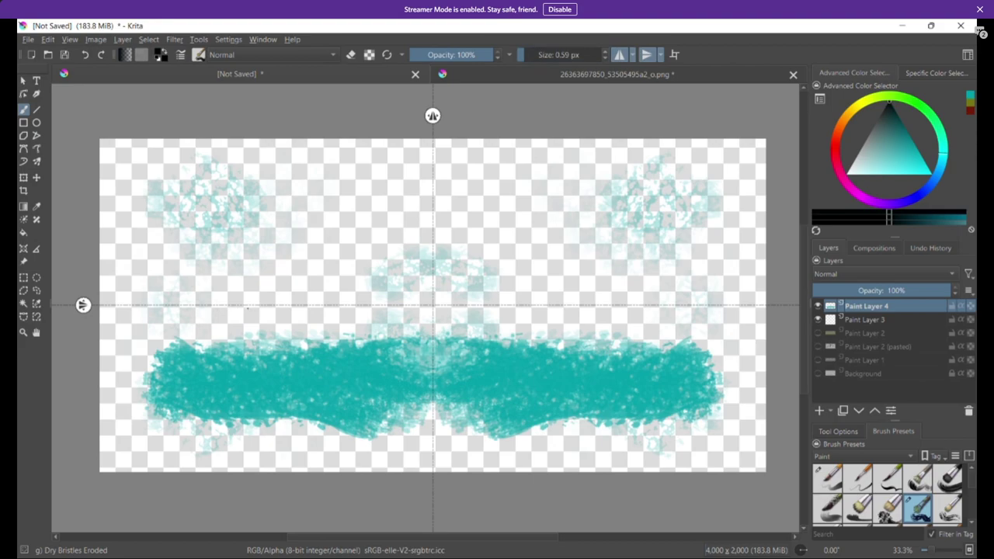
left_click_drag(535, 55, 537, 55)
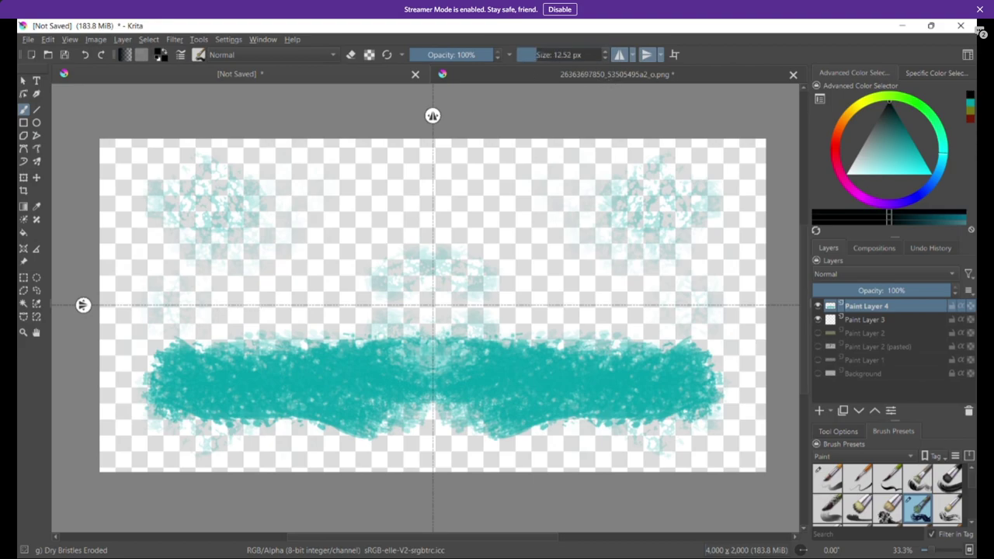
left_click_drag(277, 295, 314, 295)
left_click_drag(279, 314, 432, 301)
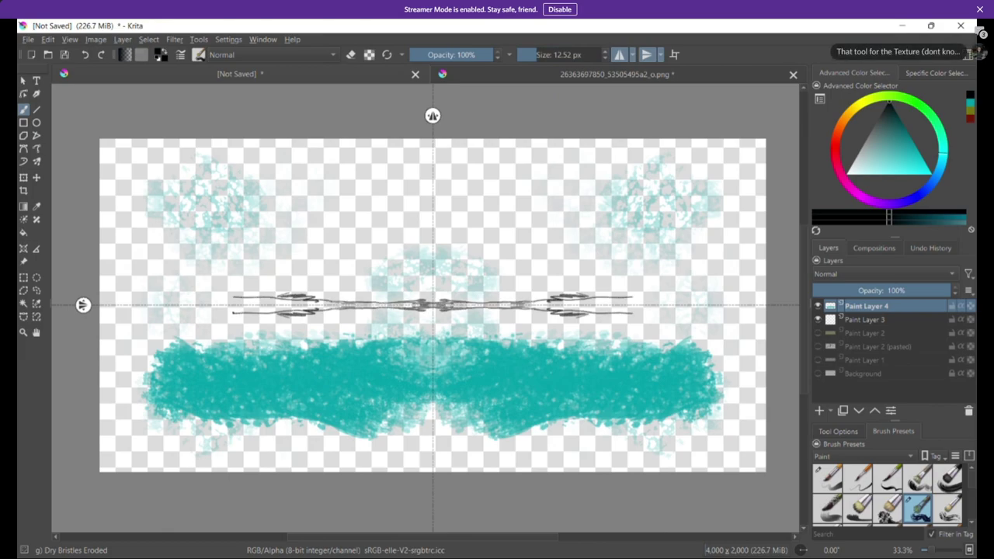
mouse_move(482, 496)
left_click(497, 535)
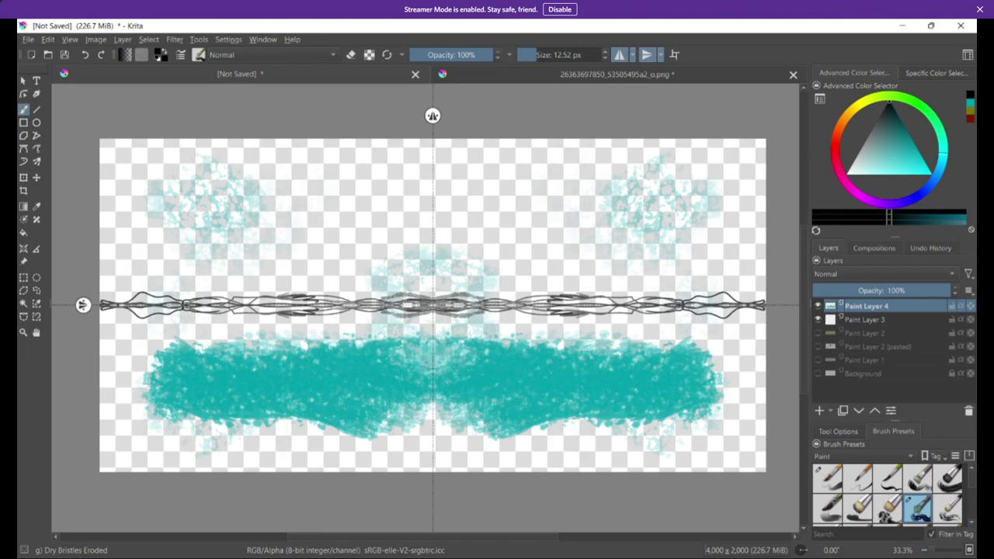
left_click_drag(365, 301, 400, 299)
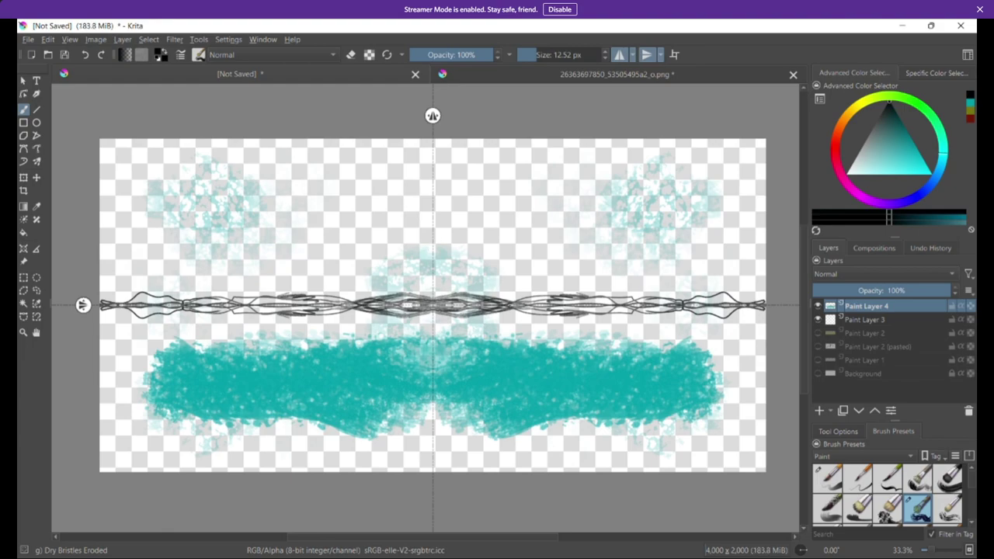
Step: Paint black over the upper sky and outer sides with the Basic-5 Size Opacity brush at 107.99 px, turning vertical mirroring off
left_click(828, 477)
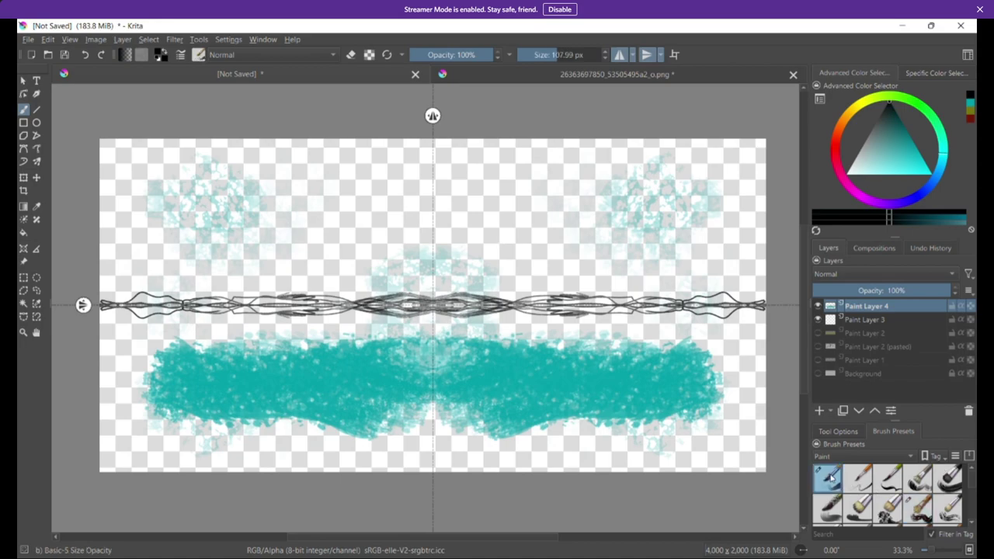
mouse_move(745, 196)
left_mouse_down()
mouse_move(720, 208)
mouse_move(747, 214)
mouse_move(730, 217)
left_mouse_up()
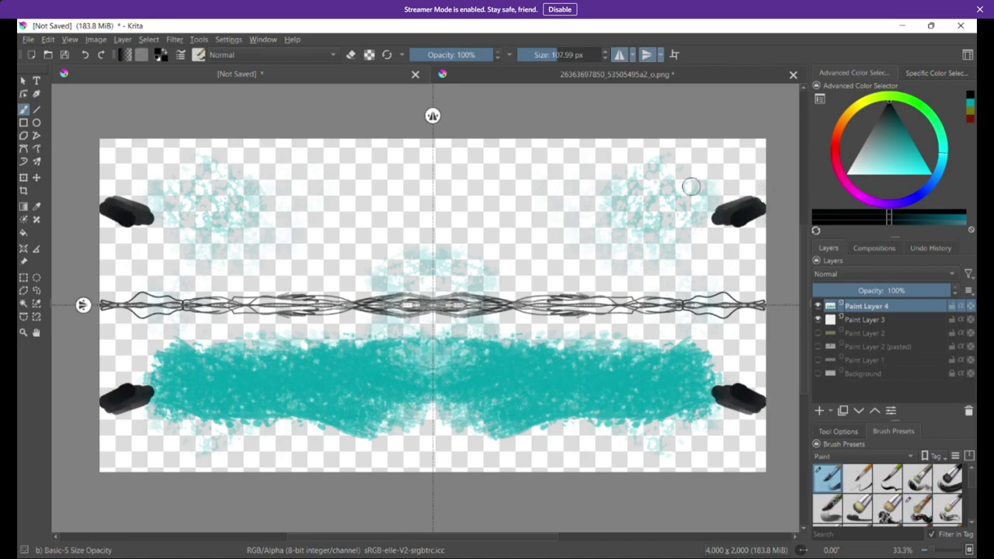
left_click(647, 55)
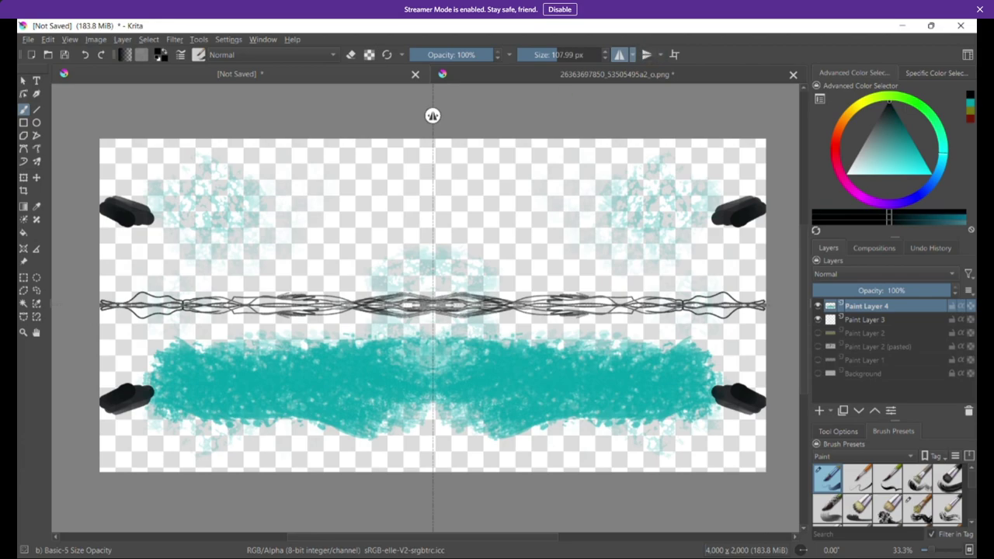
mouse_move(449, 188)
left_mouse_down()
mouse_move(489, 182)
mouse_move(477, 147)
mouse_move(521, 171)
mouse_move(629, 155)
mouse_move(574, 147)
mouse_move(761, 167)
left_mouse_up()
mouse_move(114, 168)
left_mouse_down()
mouse_move(122, 214)
mouse_move(101, 293)
mouse_move(139, 281)
mouse_move(115, 293)
mouse_move(117, 259)
mouse_move(97, 219)
mouse_move(119, 168)
mouse_move(122, 194)
mouse_move(137, 189)
mouse_move(140, 229)
mouse_move(163, 243)
mouse_move(113, 282)
left_mouse_up()
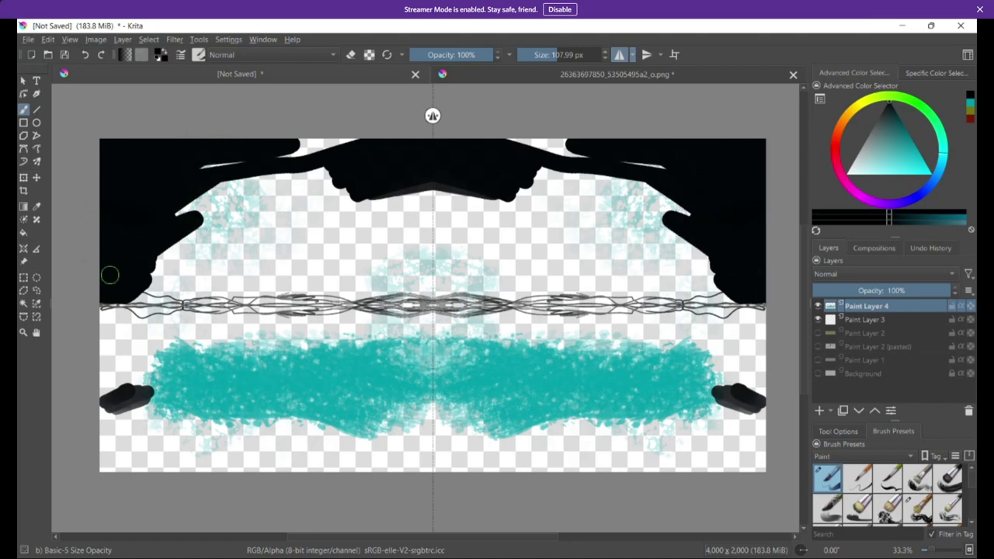
Step: Cover the whole lower half of the canvas with light grey ground, enlarging the brush to 337.78 px
left_click(862, 155)
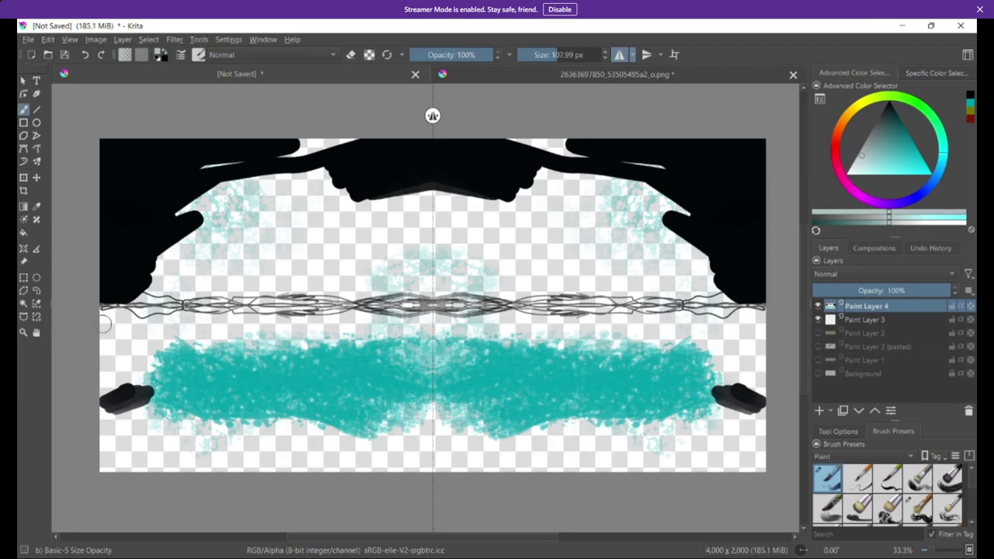
mouse_move(104, 325)
left_mouse_down()
mouse_move(162, 303)
mouse_move(100, 319)
mouse_move(116, 322)
mouse_move(104, 340)
mouse_move(151, 326)
mouse_move(118, 383)
mouse_move(146, 381)
mouse_move(120, 433)
mouse_move(121, 469)
left_mouse_up()
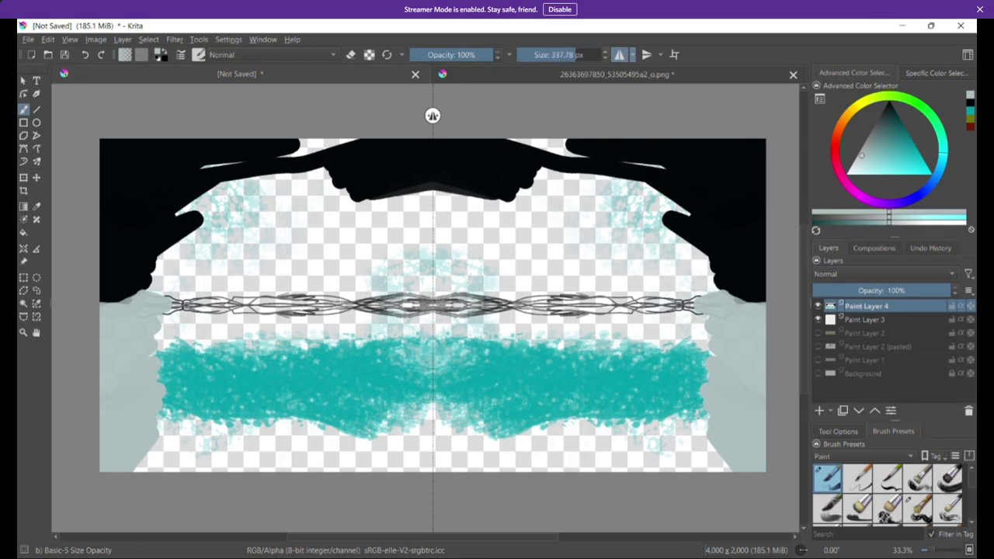
mouse_move(281, 393)
left_mouse_down()
mouse_move(194, 391)
mouse_move(193, 338)
mouse_move(164, 317)
mouse_move(192, 323)
mouse_move(166, 313)
mouse_move(194, 329)
mouse_move(220, 318)
mouse_move(240, 331)
mouse_move(298, 319)
mouse_move(450, 328)
mouse_move(396, 353)
mouse_move(378, 343)
mouse_move(202, 375)
mouse_move(183, 361)
mouse_move(341, 335)
mouse_move(305, 321)
mouse_move(450, 348)
mouse_move(407, 370)
mouse_move(475, 396)
mouse_move(619, 421)
mouse_move(677, 412)
mouse_move(740, 423)
mouse_move(661, 450)
mouse_move(719, 454)
mouse_move(275, 460)
mouse_move(617, 451)
mouse_move(266, 416)
mouse_move(322, 351)
mouse_move(272, 339)
mouse_move(321, 326)
mouse_move(105, 334)
mouse_move(85, 373)
mouse_move(173, 416)
mouse_move(484, 379)
mouse_move(519, 356)
mouse_move(608, 347)
mouse_move(683, 324)
mouse_move(663, 324)
mouse_move(727, 338)
mouse_move(751, 366)
mouse_move(558, 427)
mouse_move(550, 401)
mouse_move(623, 368)
left_mouse_up()
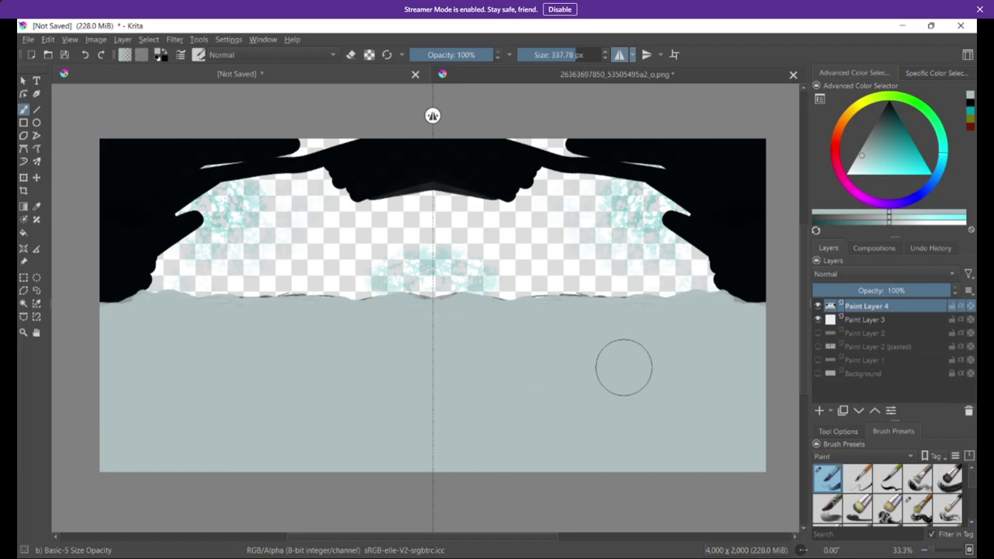
Step: Sample the black of the sky and fill the remaining area above the uneven grey horizon with it
left_click(743, 188, "ctrl")
mouse_move(743, 188)
left_mouse_down()
mouse_move(732, 243)
mouse_move(708, 263)
mouse_move(726, 273)
mouse_move(691, 258)
mouse_move(666, 275)
mouse_move(414, 280)
mouse_move(211, 247)
mouse_move(177, 229)
mouse_move(326, 156)
mouse_move(194, 169)
mouse_move(621, 166)
mouse_move(329, 192)
mouse_move(592, 206)
mouse_move(626, 223)
mouse_move(380, 234)
mouse_move(163, 228)
mouse_move(395, 189)
mouse_move(684, 179)
mouse_move(173, 162)
mouse_move(121, 151)
mouse_move(207, 239)
left_mouse_up()
scroll(245, 218, "up", 3)
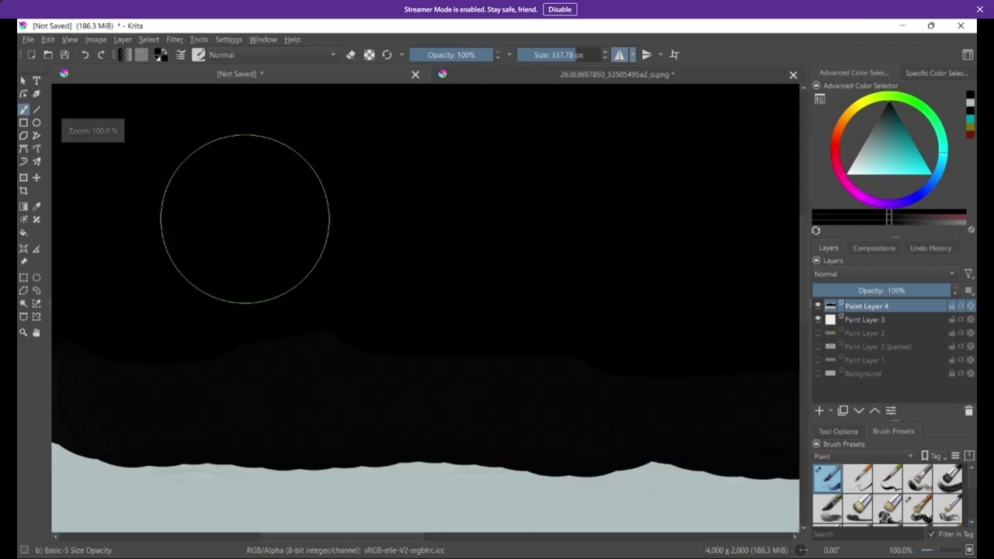
scroll(244, 219, "down", 3)
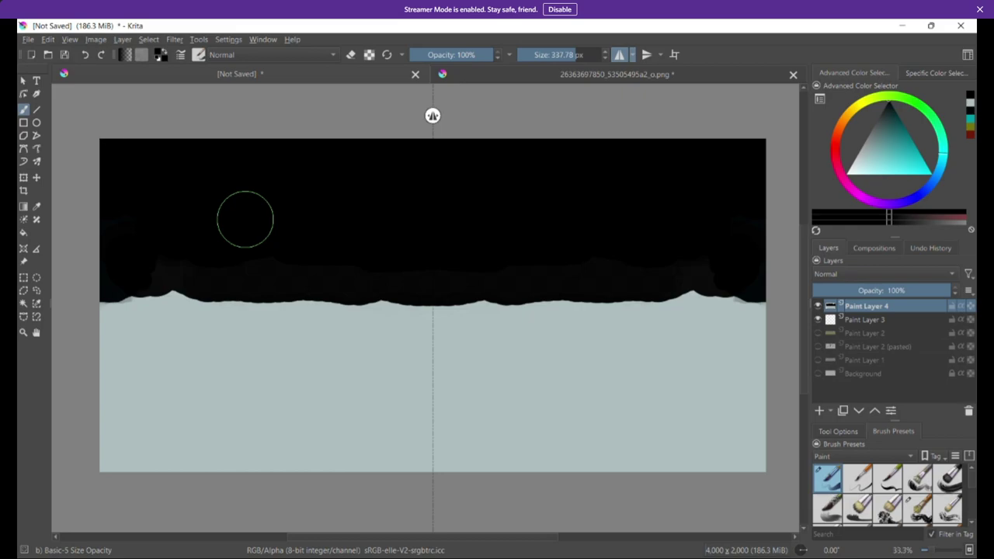
Step: Add a new paint layer and paint a mirrored dark purple cloud band across the black sky with the Dry Bristles brush at 130 px
left_click(819, 410)
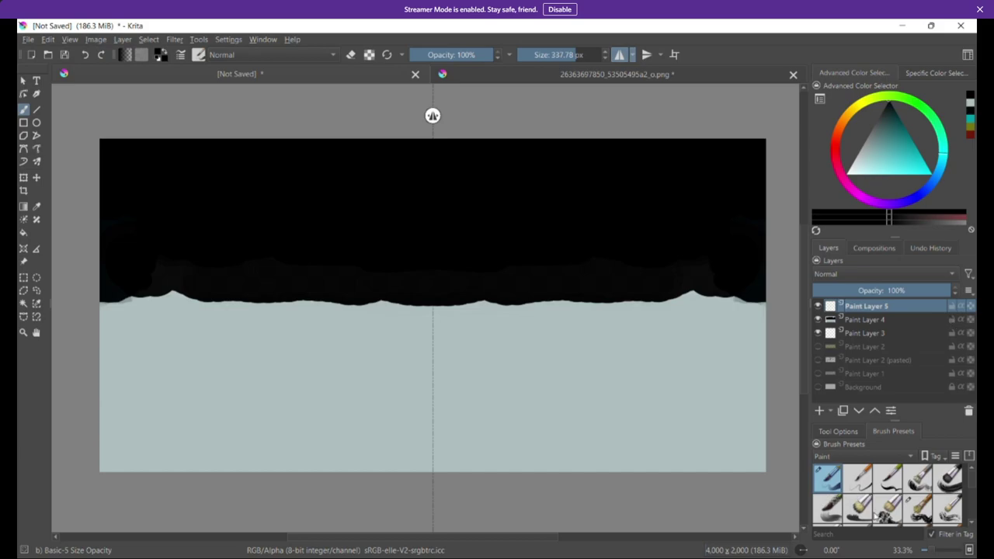
left_click(891, 507)
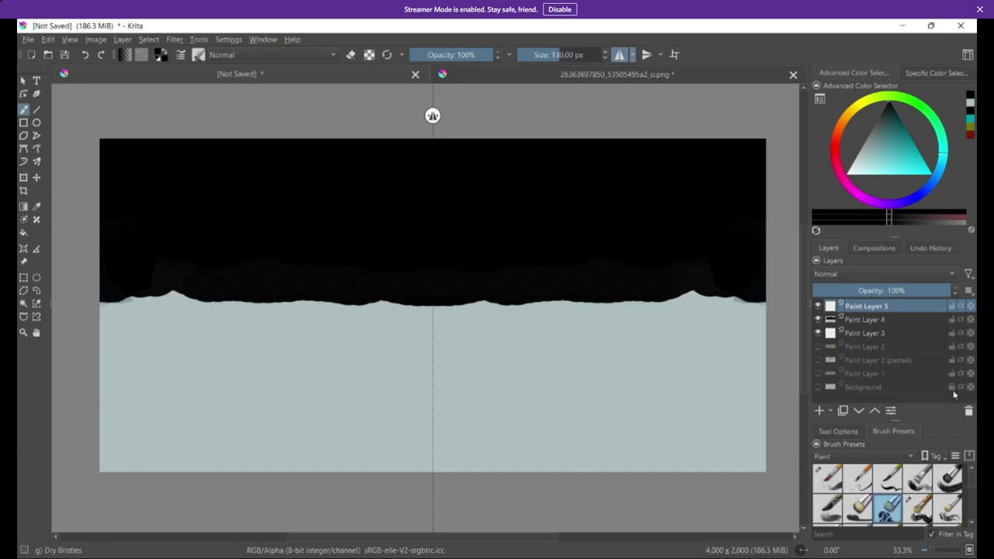
left_click(882, 200)
left_click_drag(905, 129, 895, 114)
left_click_drag(624, 200, 653, 210)
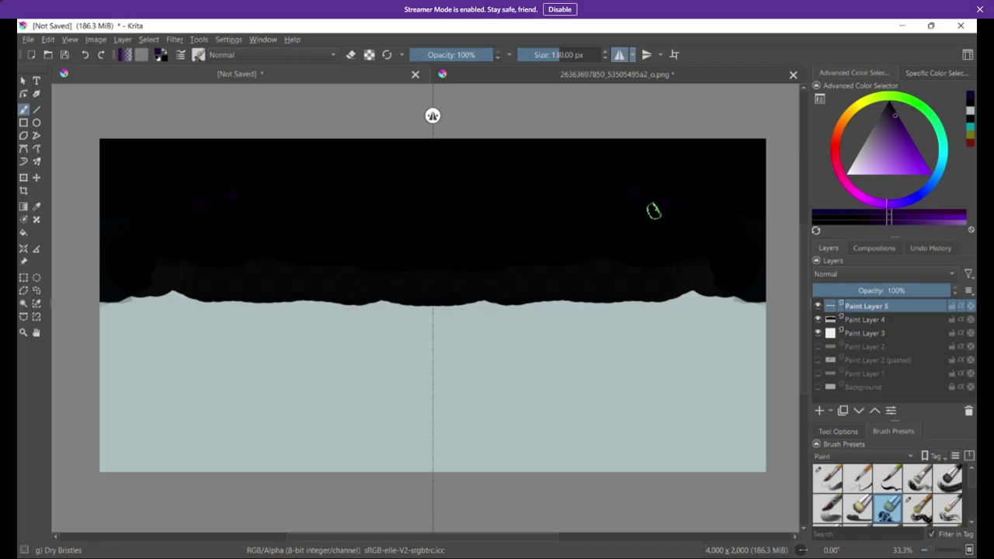
mouse_move(622, 243)
left_mouse_down()
mouse_move(575, 253)
mouse_move(580, 230)
mouse_move(534, 266)
mouse_move(583, 224)
left_mouse_up()
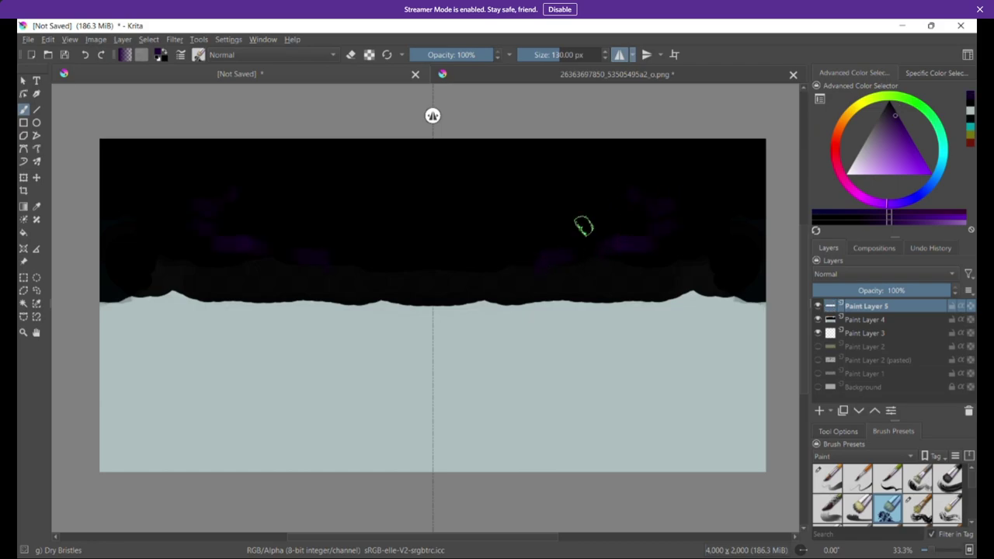
mouse_move(359, 155)
left_mouse_down()
mouse_move(368, 184)
mouse_move(365, 170)
mouse_move(380, 178)
mouse_move(403, 166)
mouse_move(384, 170)
mouse_move(455, 163)
mouse_move(356, 167)
mouse_move(299, 183)
mouse_move(281, 175)
mouse_move(284, 144)
mouse_move(259, 171)
left_mouse_up()
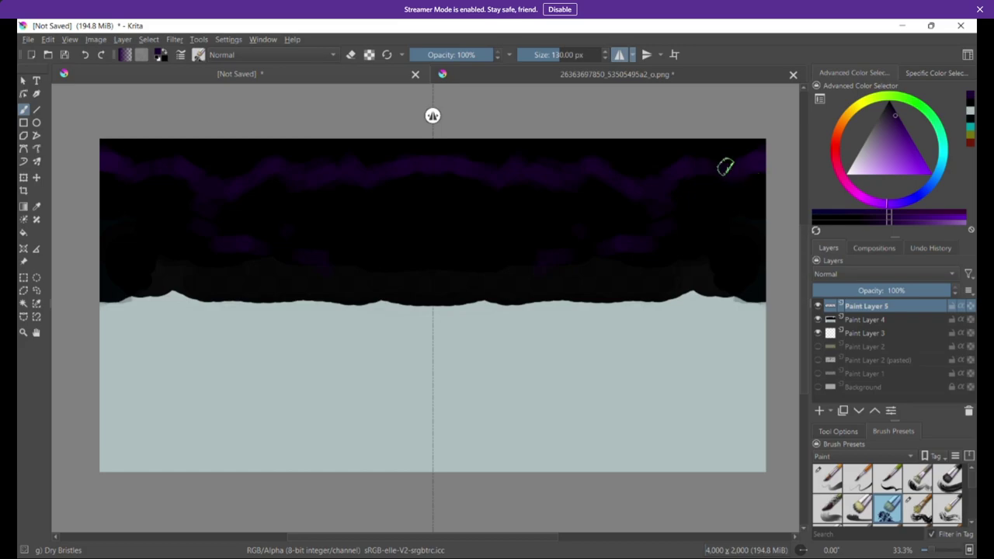
left_click_drag(652, 181, 617, 165)
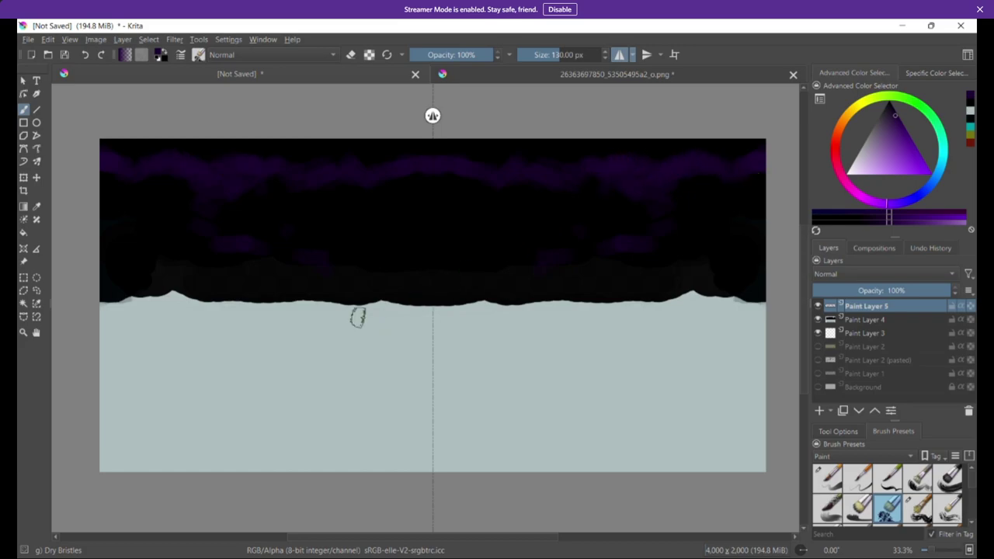
Step: Paint brighter purple highlights along the mirrored cloud band with the Dry Bristles brush at 130 px
left_click(749, 163, "ctrl")
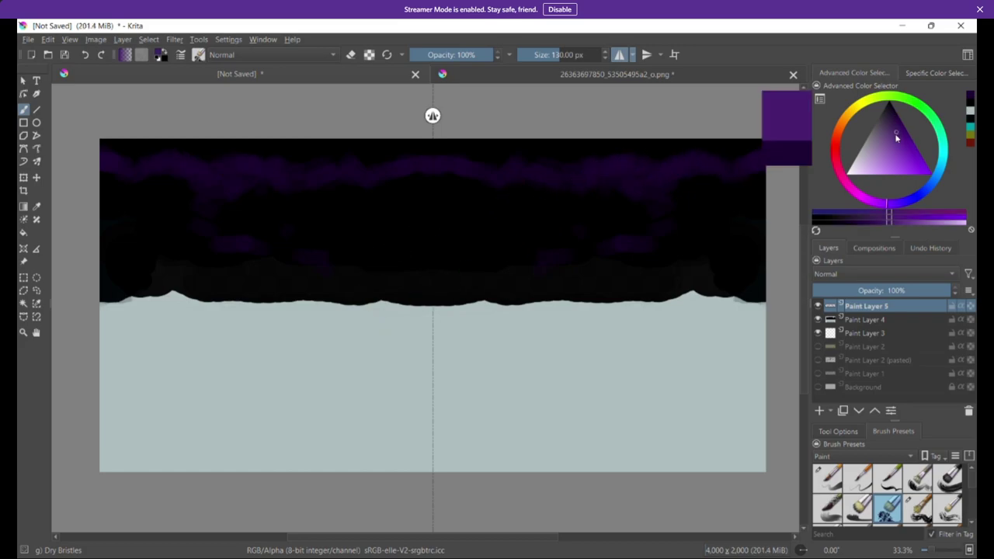
mouse_move(721, 166)
left_mouse_down()
mouse_move(676, 177)
mouse_move(658, 192)
mouse_move(596, 177)
mouse_move(565, 192)
mouse_move(575, 193)
mouse_move(543, 194)
mouse_move(526, 180)
mouse_move(464, 184)
mouse_move(418, 171)
mouse_move(438, 153)
mouse_move(422, 167)
mouse_move(442, 173)
mouse_move(412, 180)
mouse_move(456, 192)
mouse_move(504, 180)
mouse_move(482, 161)
left_mouse_up()
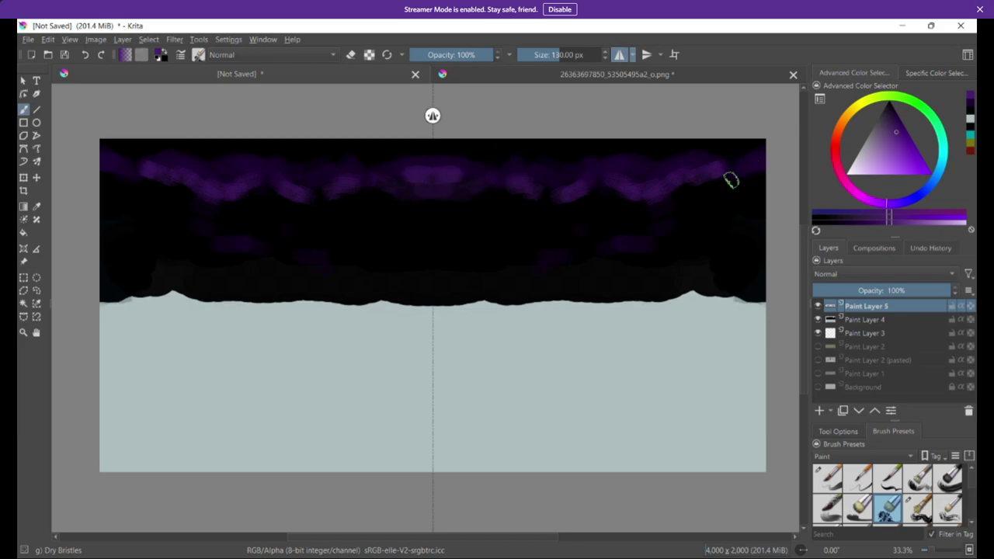
left_click_drag(728, 178, 750, 171)
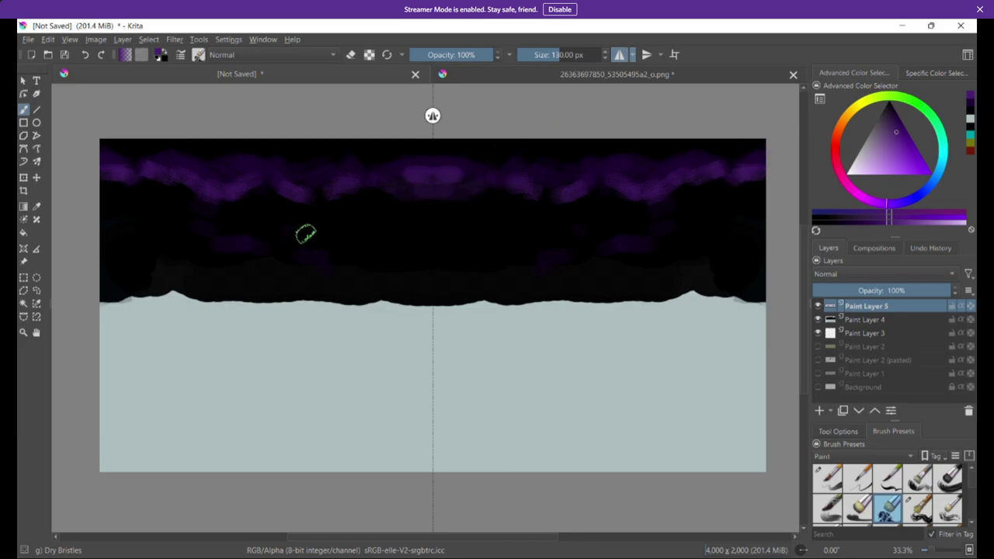
scroll(409, 161, "up", 4)
scroll(402, 186, "down", 4)
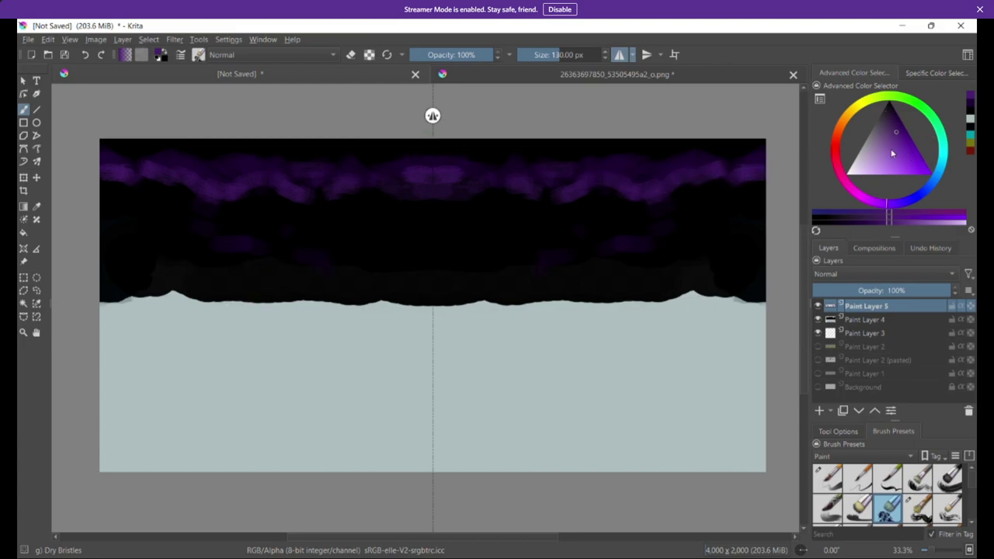
Step: Dab lighter purple accents onto the mirrored cloud band and scatter deeper purple patches in the black sky beneath it
left_click_drag(894, 152, 893, 139)
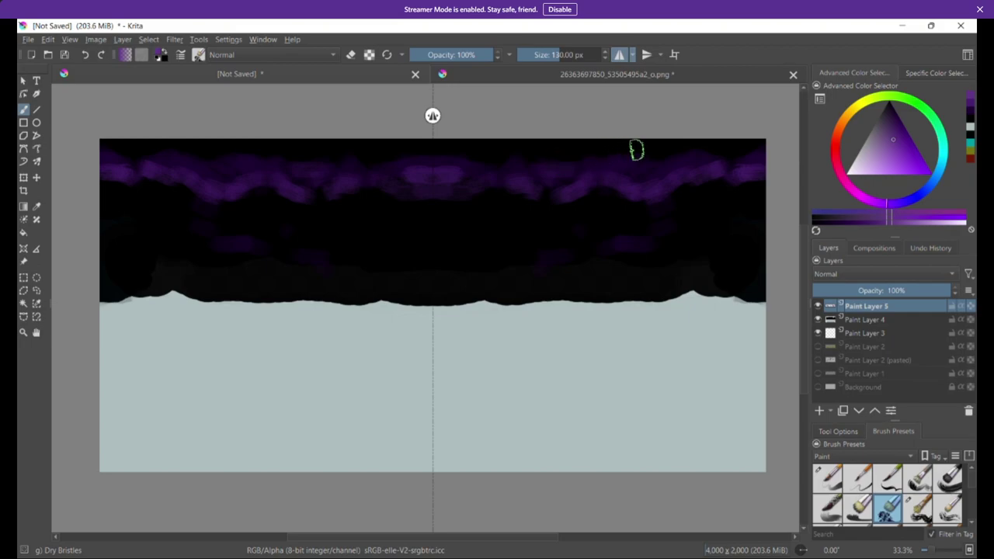
mouse_move(632, 151)
left_mouse_down()
mouse_move(638, 173)
mouse_move(701, 172)
left_mouse_up()
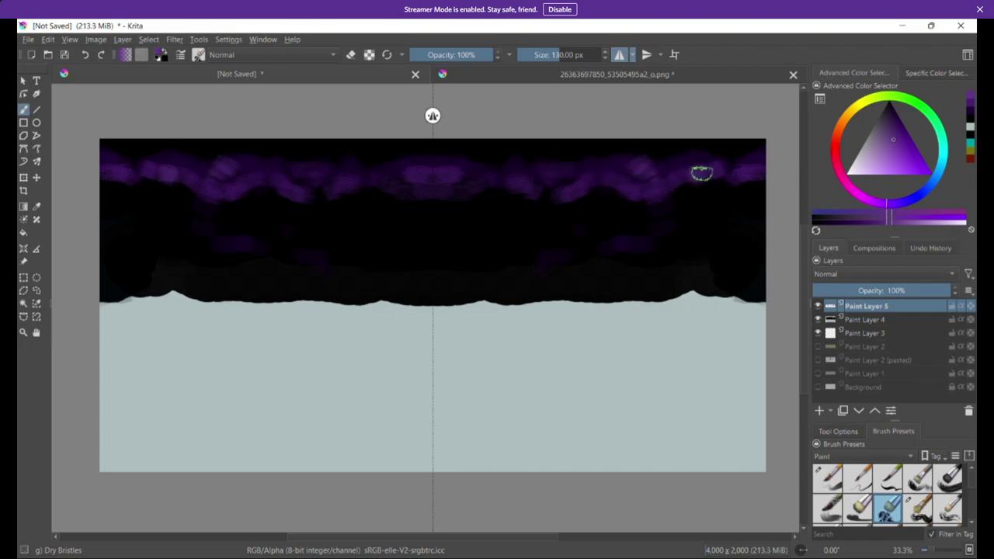
left_click_drag(901, 148, 901, 124)
mouse_move(657, 182)
left_mouse_down()
mouse_move(705, 179)
mouse_move(637, 170)
mouse_move(606, 178)
mouse_move(620, 182)
mouse_move(608, 197)
mouse_move(641, 212)
mouse_move(753, 162)
mouse_move(701, 173)
mouse_move(728, 165)
mouse_move(673, 165)
mouse_move(684, 159)
mouse_move(736, 183)
mouse_move(702, 198)
mouse_move(733, 212)
mouse_move(664, 235)
mouse_move(652, 216)
mouse_move(615, 231)
mouse_move(639, 188)
mouse_move(562, 215)
left_mouse_up()
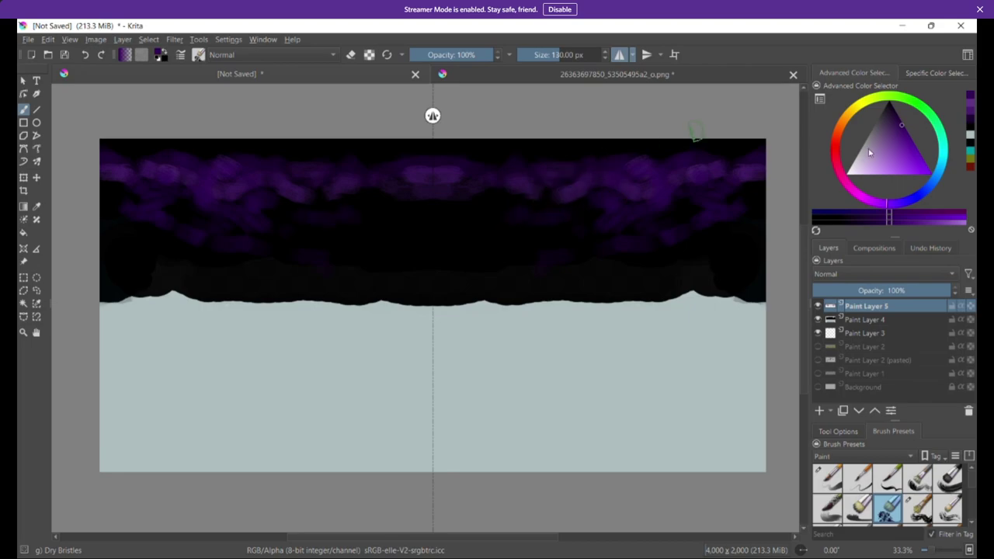
Step: Paint mirrored dark blue patches among the lower purple clouds on both sides
mouse_move(896, 144)
left_mouse_down()
mouse_move(906, 142)
mouse_move(899, 121)
left_mouse_up()
left_click(939, 183)
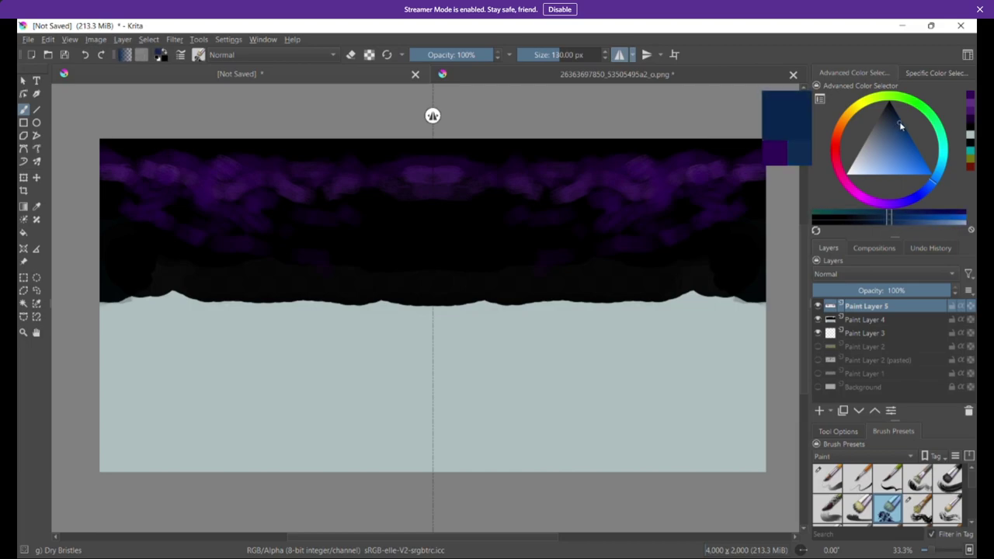
left_click_drag(681, 192, 610, 208)
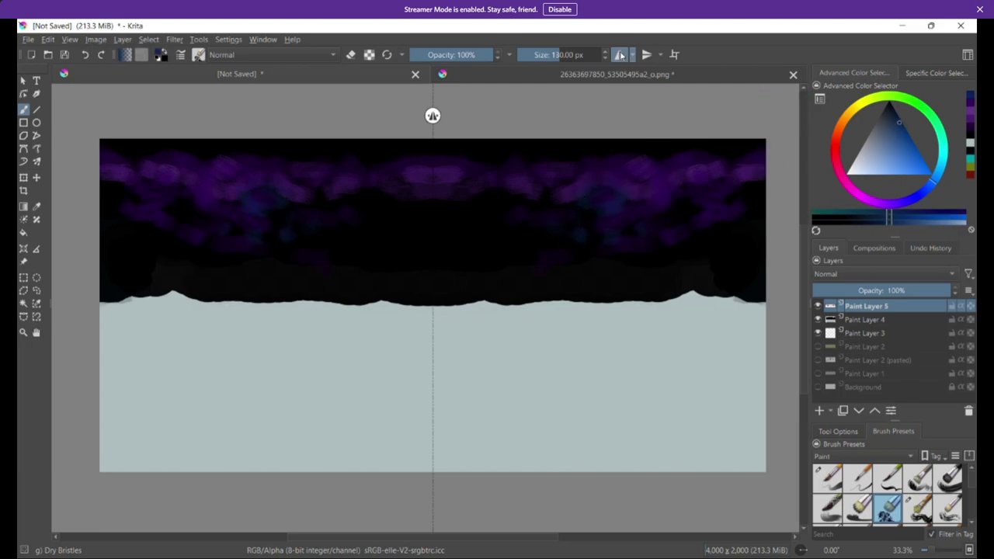
Step: Turn horizontal mirroring off and paint uneven dark blue clouds from the central band towards the horizon, reducing the brush to 37.05 px
left_click(621, 55)
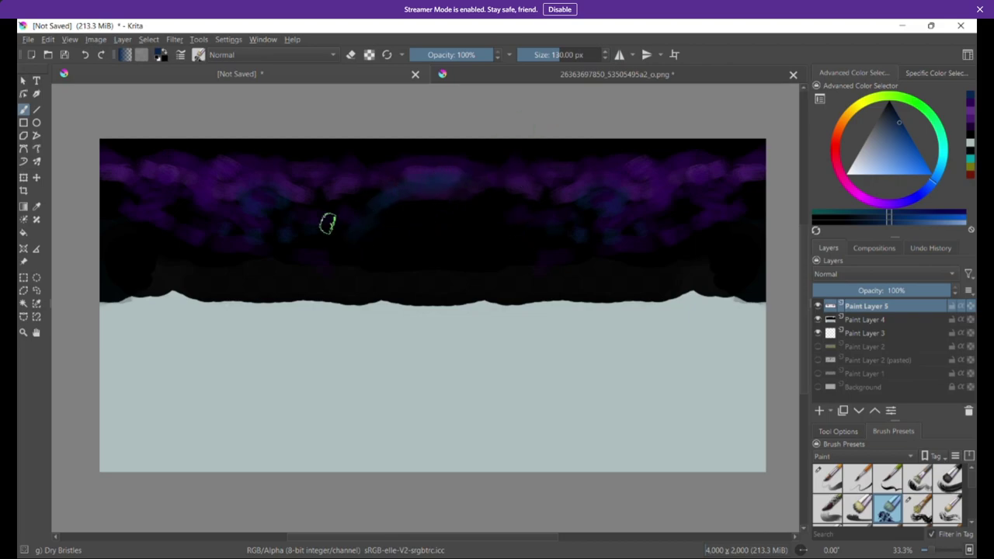
left_click_drag(366, 249, 362, 269)
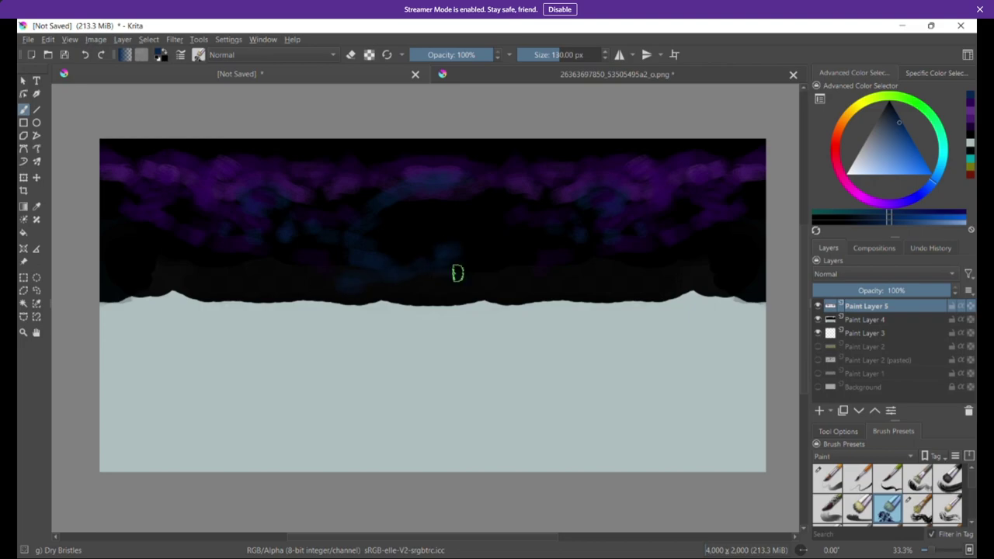
scroll(520, 228, "up", 6)
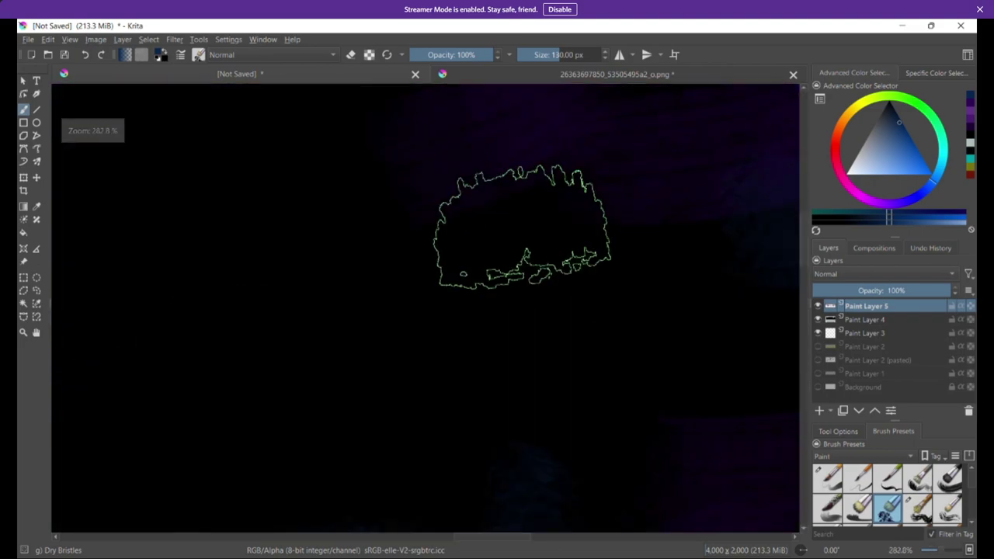
scroll(519, 228, "down", 3)
left_click_drag(525, 232, 441, 264)
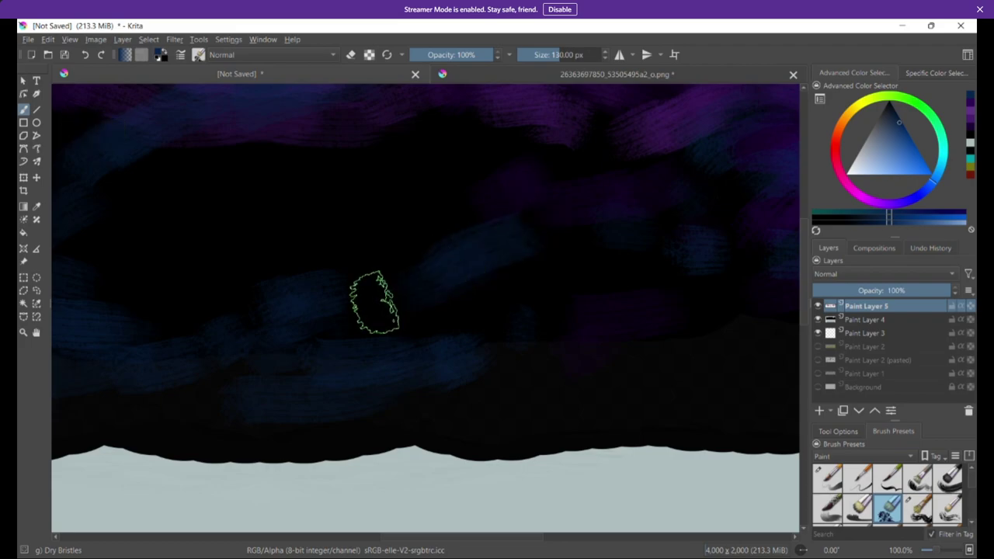
left_click_drag(375, 302, 443, 312)
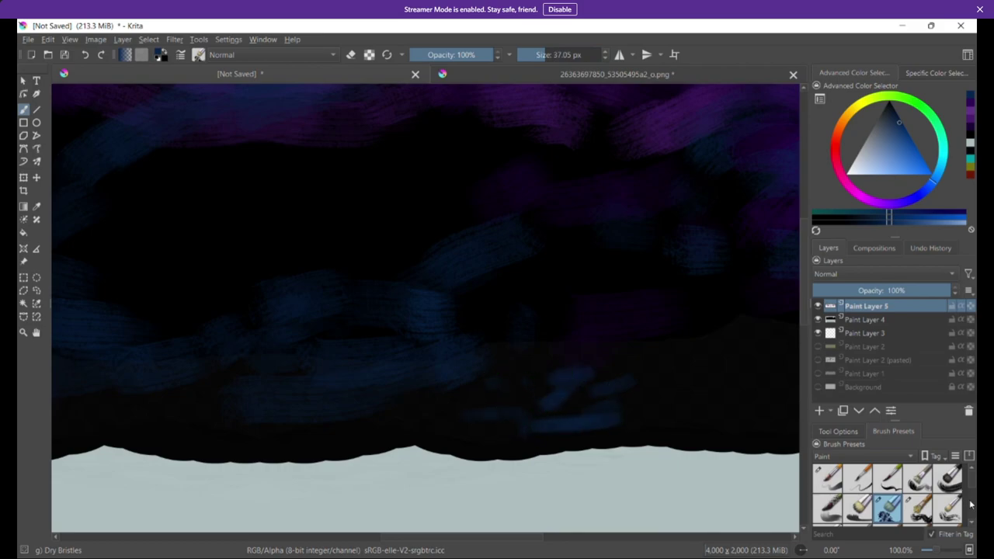
Step: Brush blue streaks over the central blue clouds with the Dry Brushing preset at 70 px
scroll(970, 485, "down", 2)
left_click(955, 481)
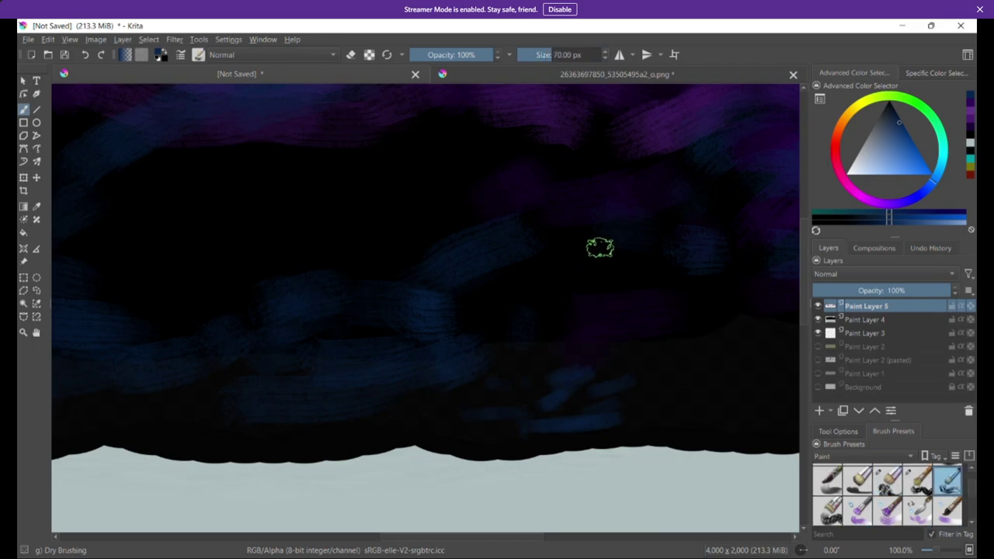
mouse_move(388, 294)
left_mouse_down()
mouse_move(353, 277)
mouse_move(266, 272)
left_mouse_up()
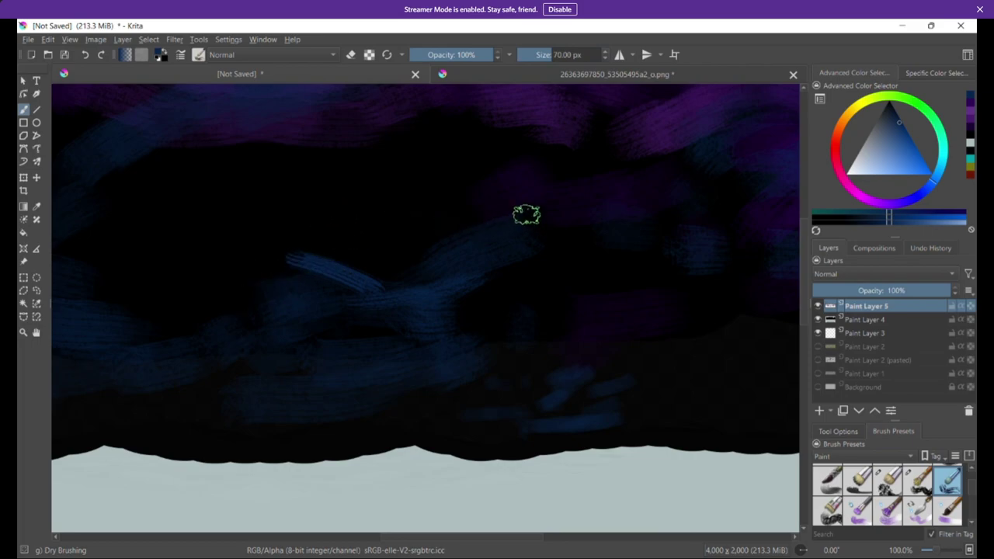
left_click_drag(488, 223, 556, 219)
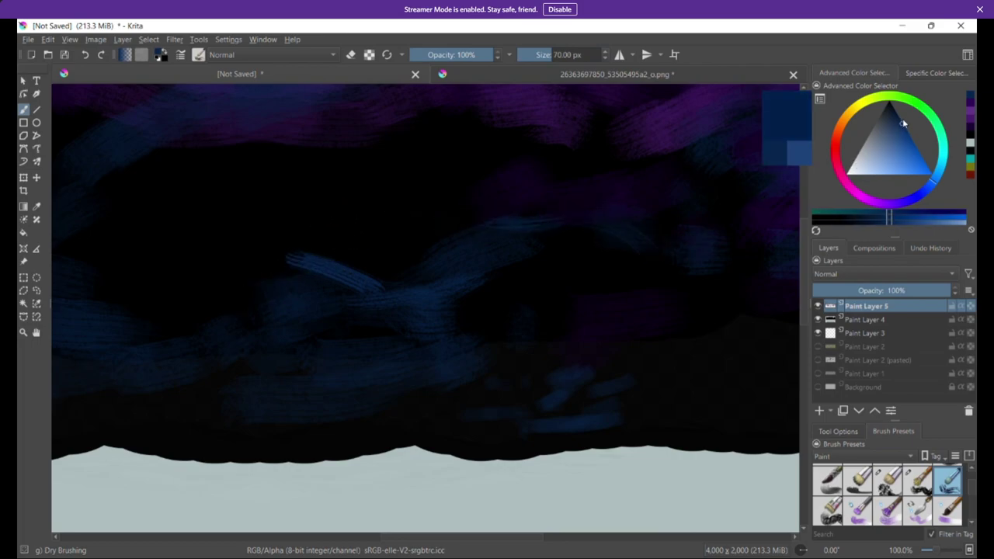
Step: Blend the blue streaks with darker blue and near-black dry-brush strokes, extending them to the far-left clouds above the horizon
left_click(898, 114)
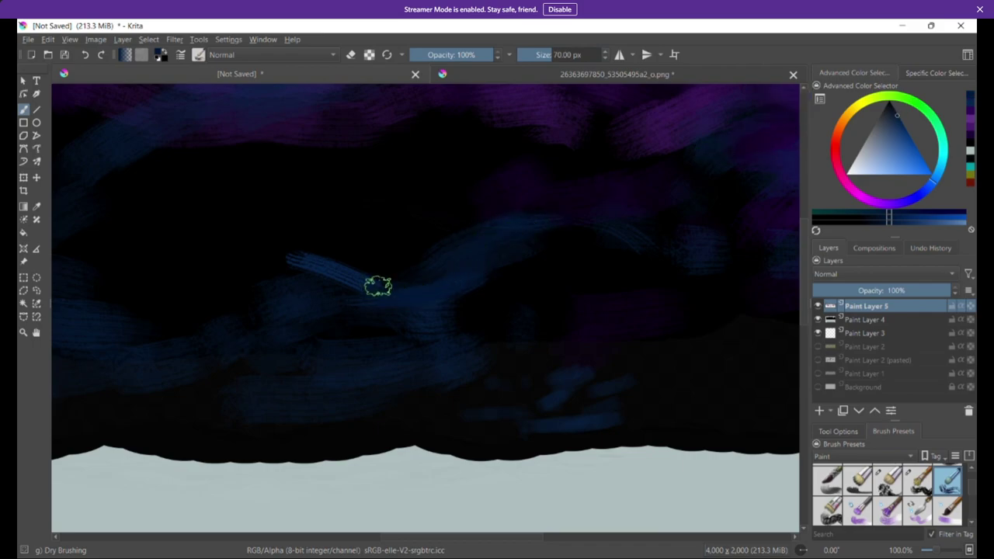
left_click_drag(310, 251, 389, 278)
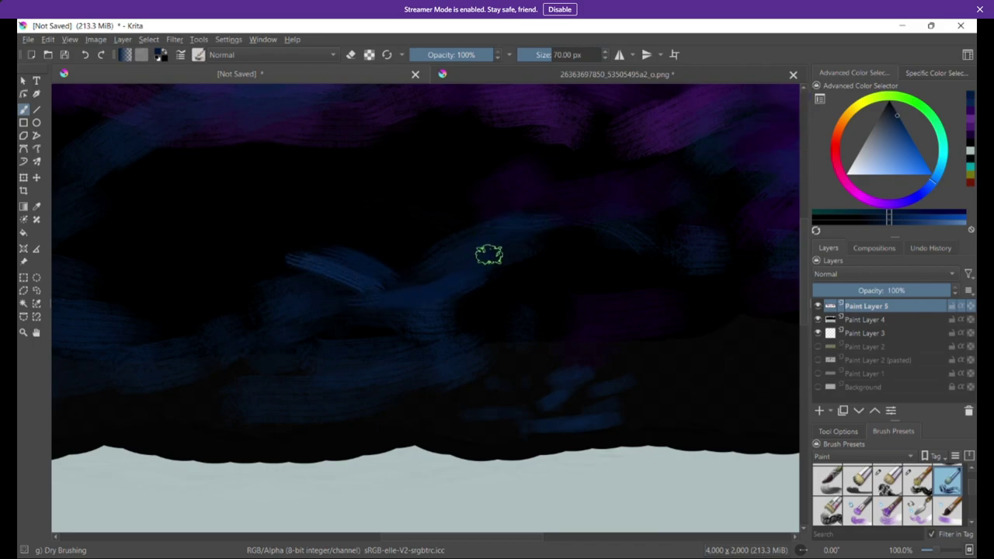
left_click(898, 111)
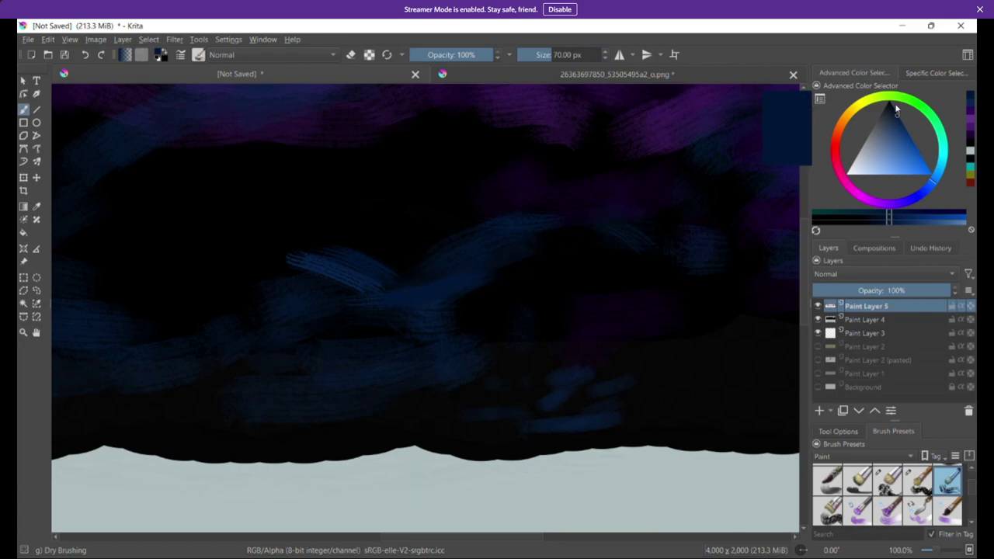
left_click_drag(897, 111, 890, 104)
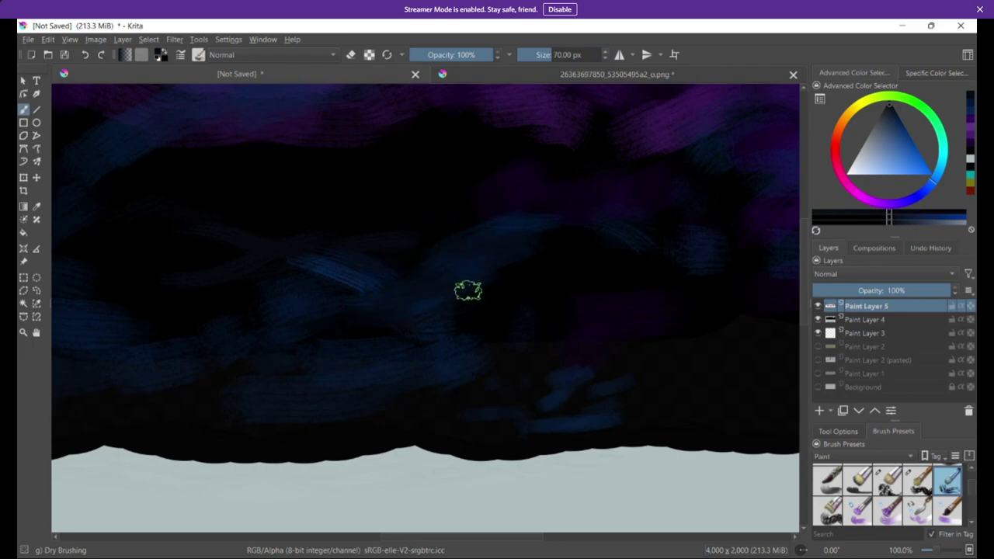
left_click_drag(461, 537, 256, 535)
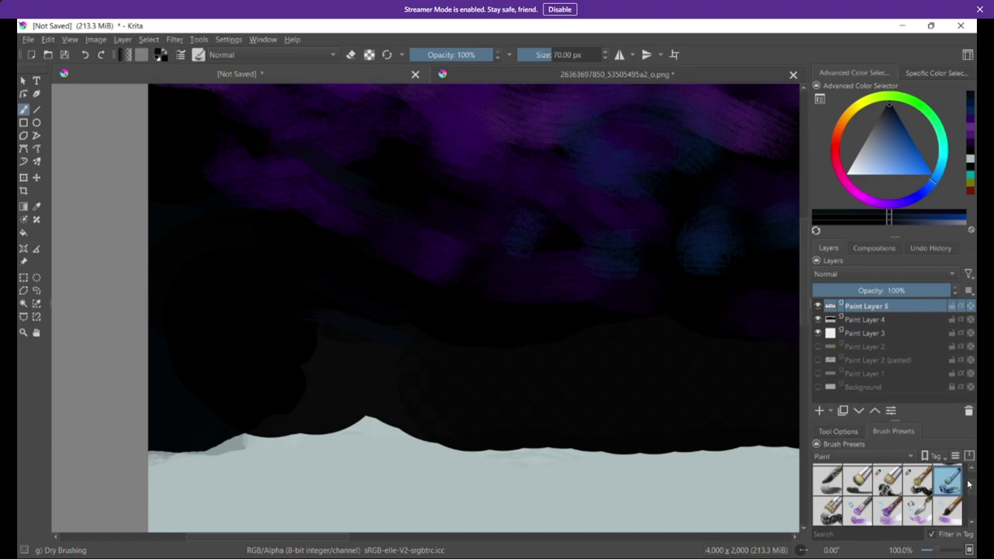
Step: Try two strokes of dots across the left purple clouds with the Texture Pointillism brush at 55 px, and undo them
scroll(972, 493, "up", 2)
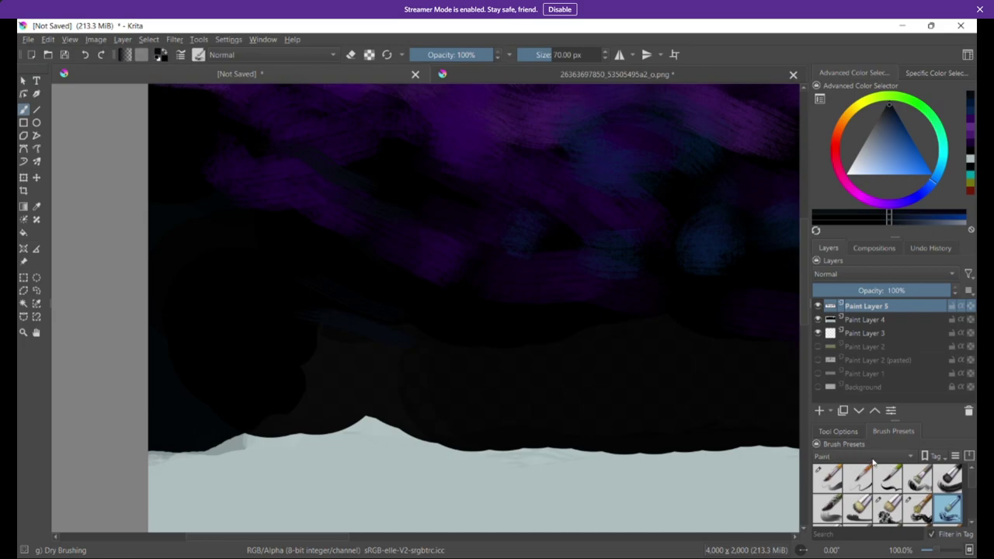
left_click(910, 457)
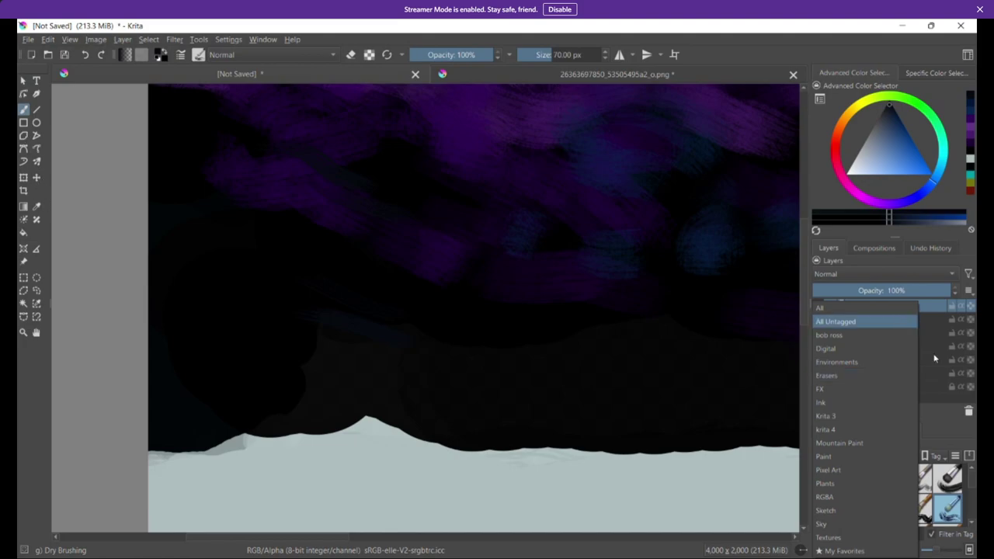
left_click(939, 419)
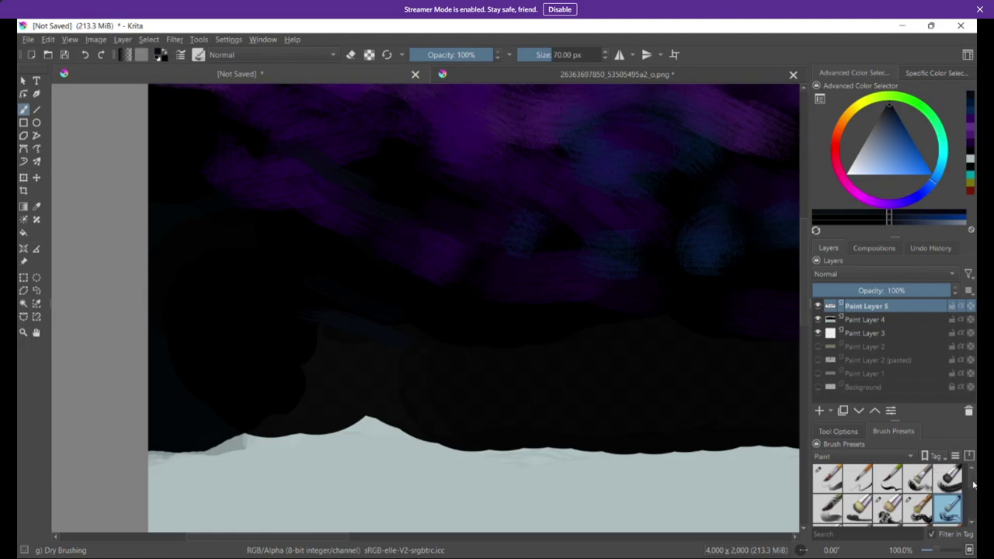
mouse_move(972, 485)
left_mouse_down()
mouse_move(972, 514)
mouse_move(971, 506)
left_mouse_up()
left_click(918, 516)
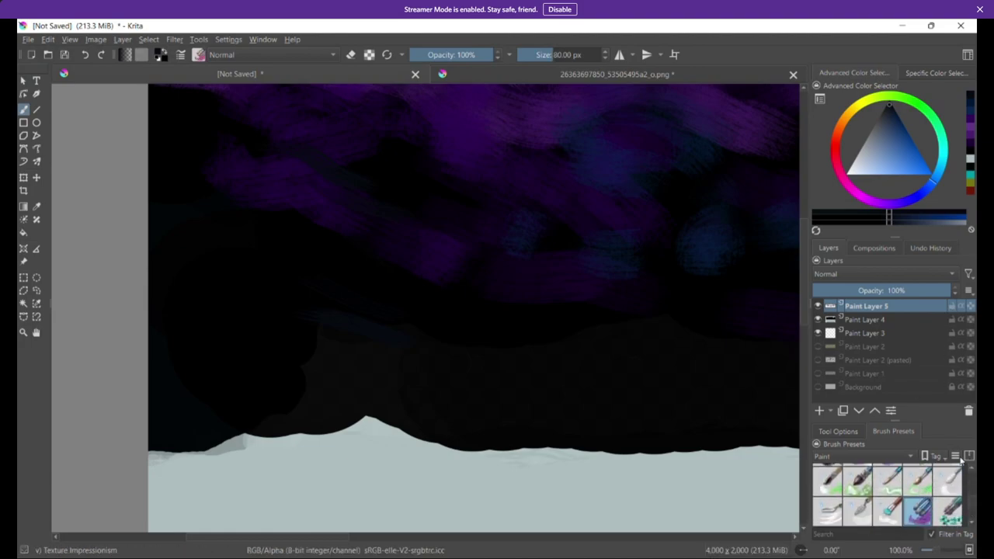
left_click(951, 513)
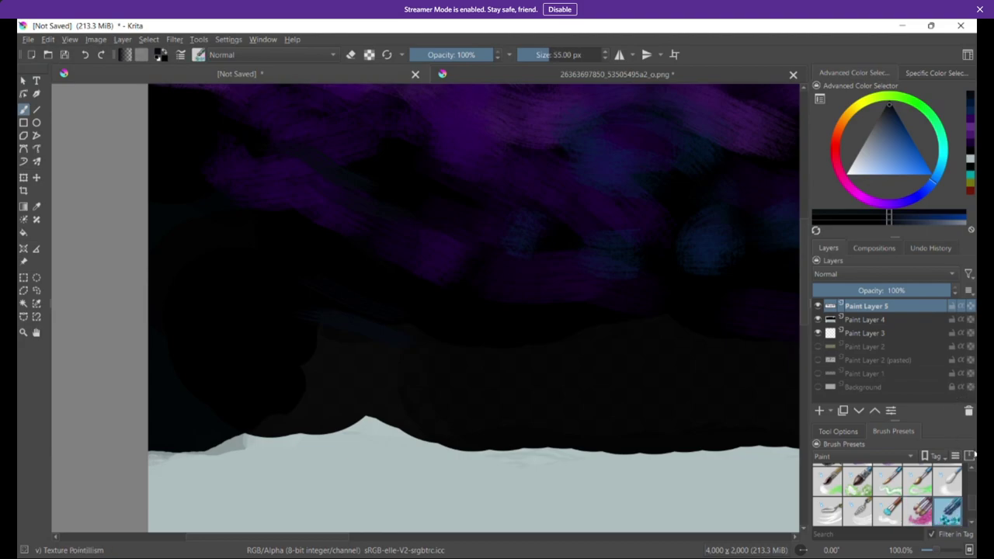
mouse_move(433, 186)
left_mouse_down()
mouse_move(483, 235)
mouse_move(475, 231)
mouse_move(585, 232)
left_mouse_up()
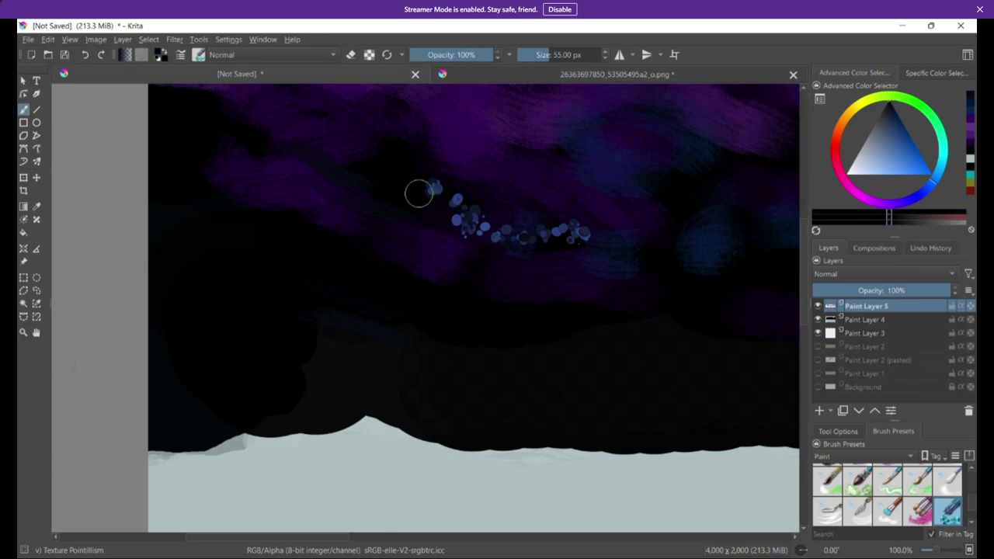
mouse_move(418, 194)
left_mouse_down()
mouse_move(489, 236)
mouse_move(471, 205)
mouse_move(512, 228)
mouse_move(592, 233)
left_mouse_up()
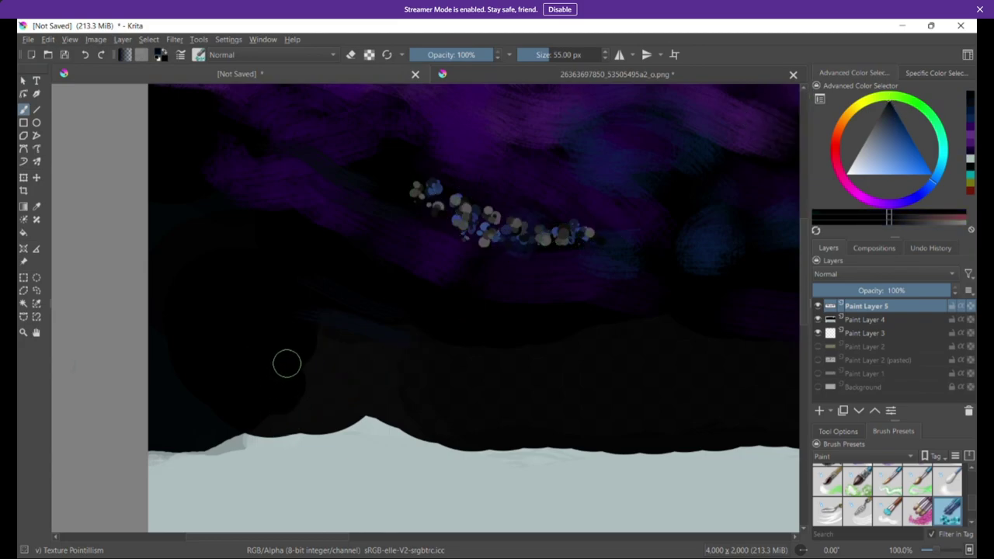
key("ctrl+z")
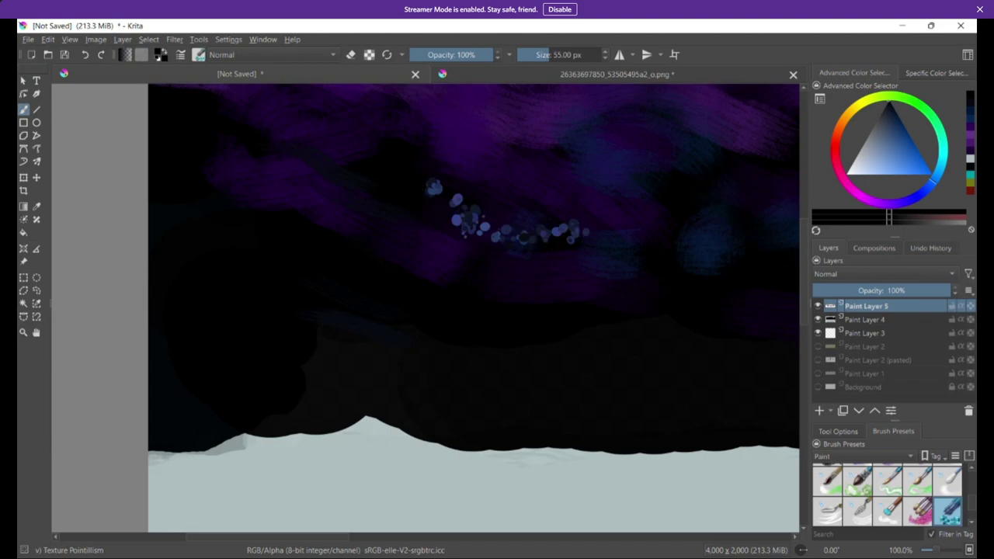
key("ctrl+z")
Step: Darken and soften the left purple clouds and the central blue clouds with the Waterpaint Hard Edges brush at 100 px
left_click(895, 480)
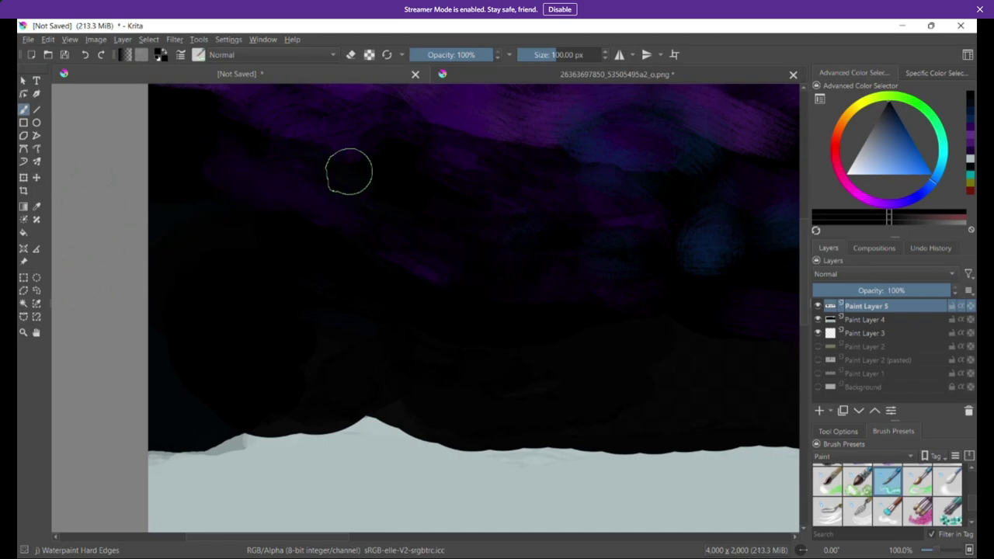
left_click_drag(315, 538, 466, 539)
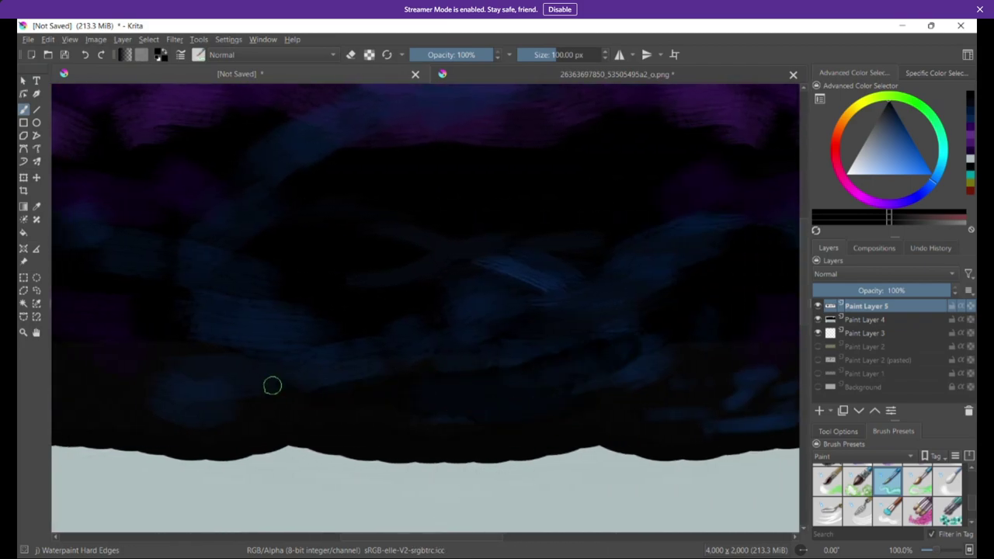
mouse_move(497, 306)
left_mouse_down()
mouse_move(506, 272)
mouse_move(418, 278)
mouse_move(531, 298)
mouse_move(427, 350)
mouse_move(529, 350)
mouse_move(457, 368)
mouse_move(619, 294)
mouse_move(570, 301)
mouse_move(651, 272)
mouse_move(611, 327)
mouse_move(670, 346)
mouse_move(563, 379)
mouse_move(337, 334)
mouse_move(233, 372)
mouse_move(377, 363)
mouse_move(183, 350)
mouse_move(240, 326)
mouse_move(242, 300)
mouse_move(170, 286)
mouse_move(256, 253)
mouse_move(239, 394)
left_mouse_up()
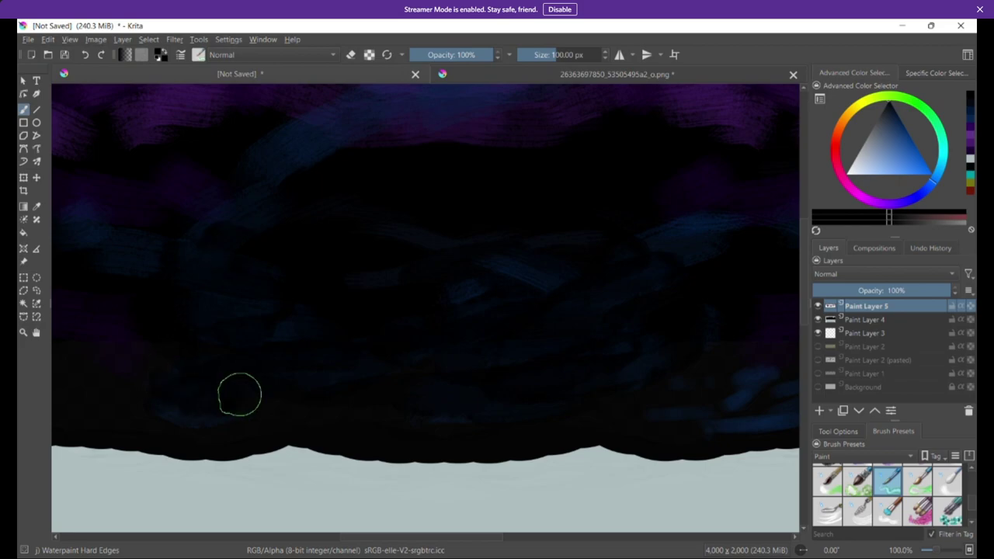
Step: Darken and soften the central purple-and-blue clouds and the left purple clouds with the Waterpaint Hard Edges brush at 100 px
left_click(804, 380)
scroll(803, 363, "up", 15)
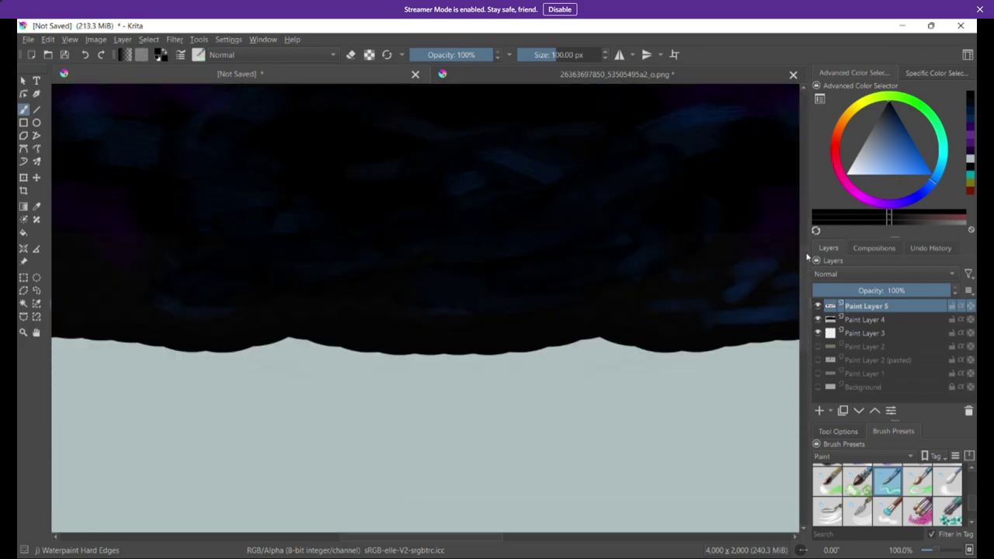
scroll(787, 149, "down", 4)
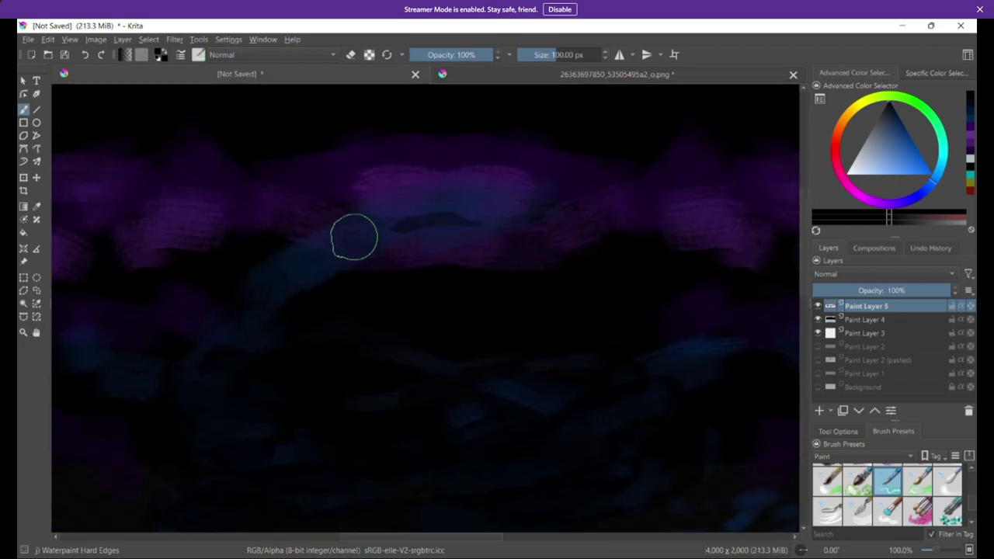
mouse_move(437, 230)
left_mouse_down()
mouse_move(538, 209)
mouse_move(424, 208)
mouse_move(311, 185)
mouse_move(299, 161)
mouse_move(369, 194)
mouse_move(480, 213)
mouse_move(556, 195)
mouse_move(561, 171)
left_mouse_up()
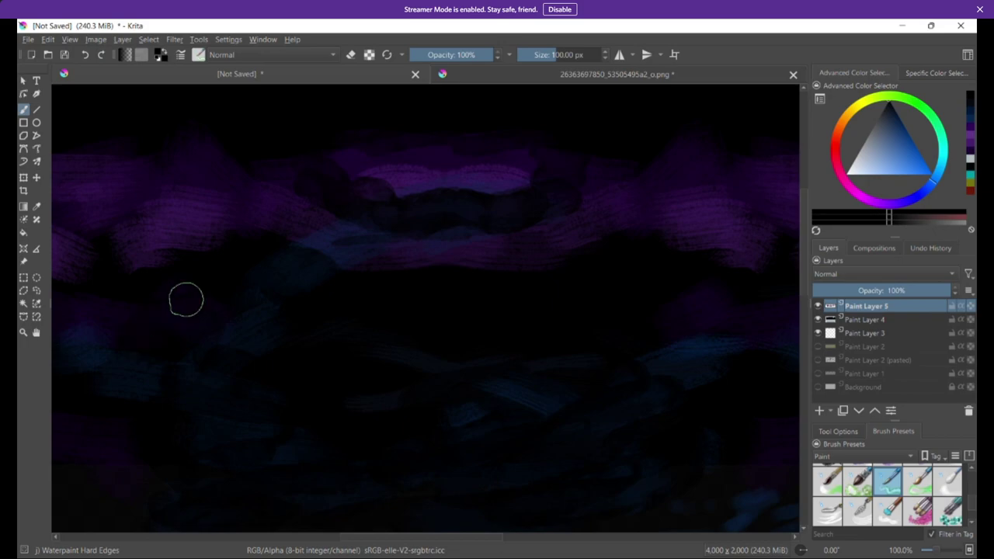
mouse_move(187, 300)
left_mouse_down()
mouse_move(253, 303)
mouse_move(130, 268)
mouse_move(161, 255)
mouse_move(125, 233)
mouse_move(193, 220)
mouse_move(258, 224)
mouse_move(140, 229)
mouse_move(342, 270)
mouse_move(483, 270)
mouse_move(605, 230)
mouse_move(507, 158)
mouse_move(359, 142)
left_mouse_up()
mouse_move(369, 537)
left_mouse_down()
mouse_move(244, 483)
mouse_move(240, 465)
left_mouse_up()
mouse_move(273, 192)
left_mouse_down()
mouse_move(395, 257)
mouse_move(481, 251)
left_mouse_up()
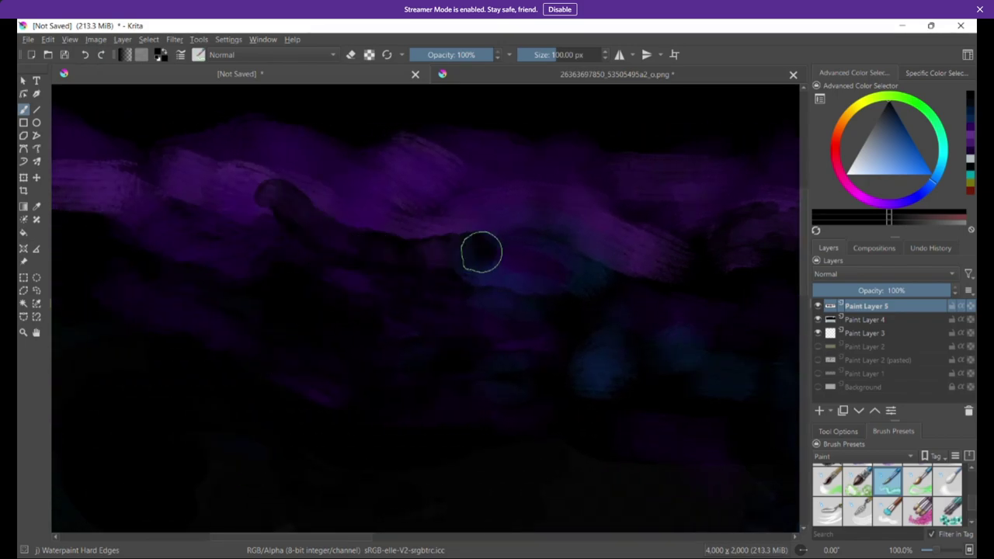
Step: Blend the left purple clouds into the black sky with the brush at 42% opacity and 186.60 px
left_click_drag(462, 51, 456, 55)
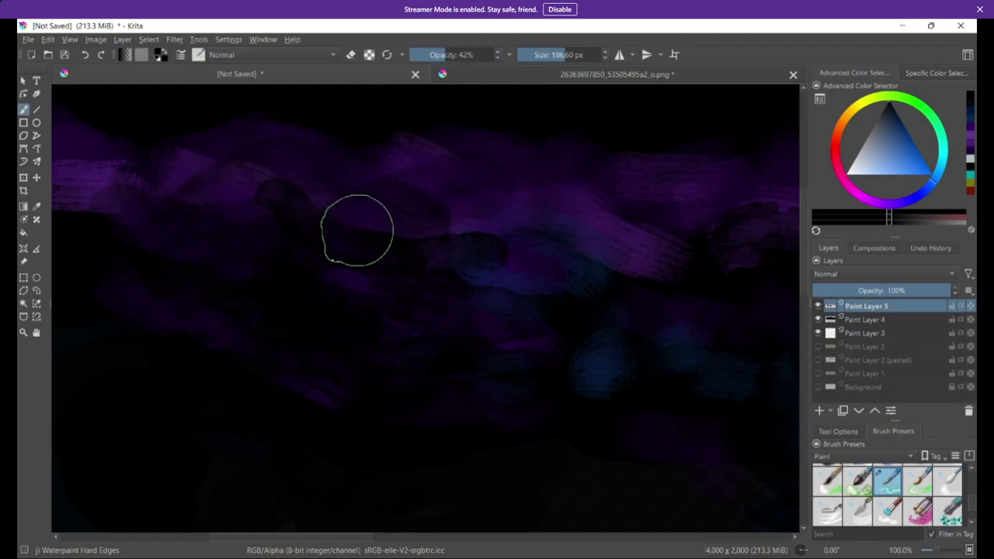
mouse_move(454, 241)
left_mouse_down()
mouse_move(472, 199)
mouse_move(619, 268)
mouse_move(677, 281)
left_mouse_up()
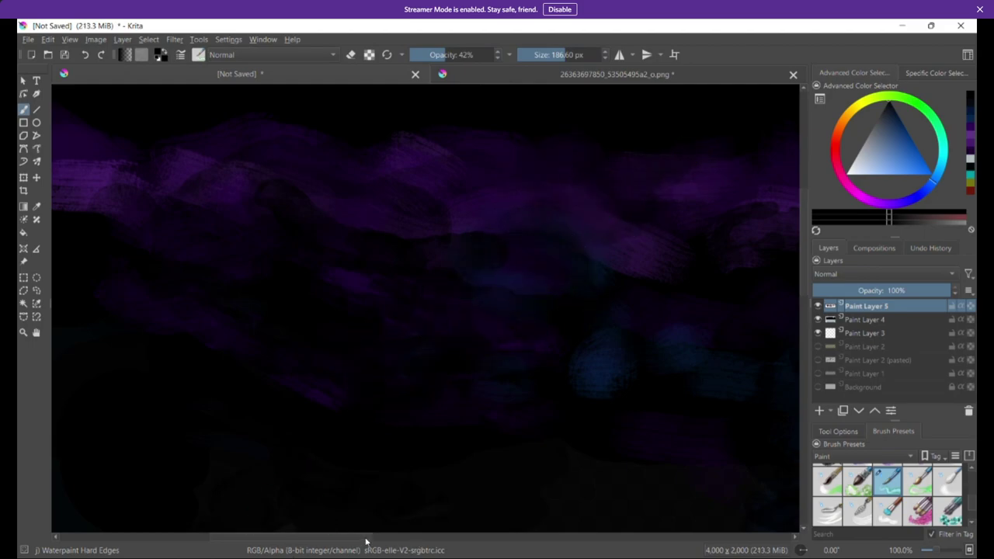
left_click_drag(365, 541, 339, 535)
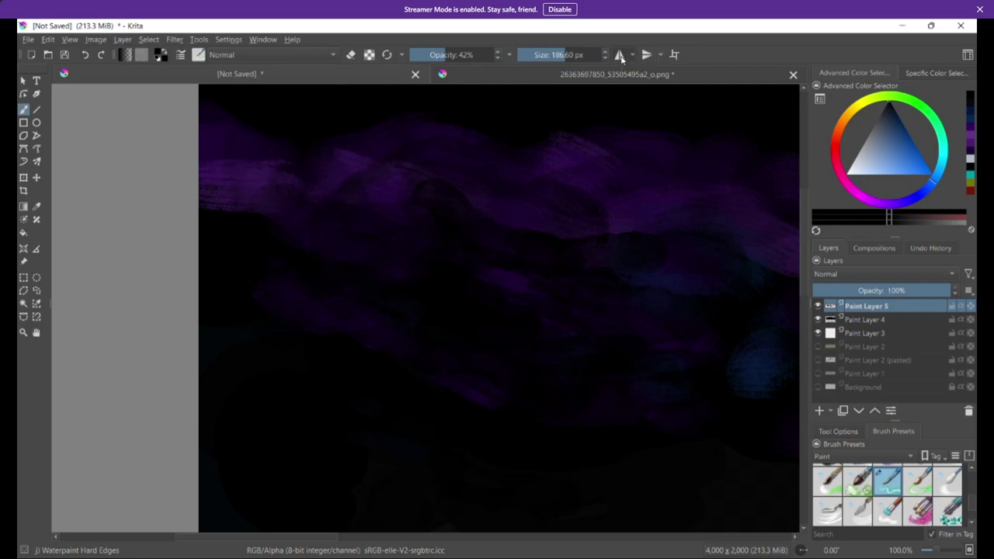
Step: Turn on horizontal mirroring and soften the purple clouds symmetrically across both sides of the sky
left_click(619, 55)
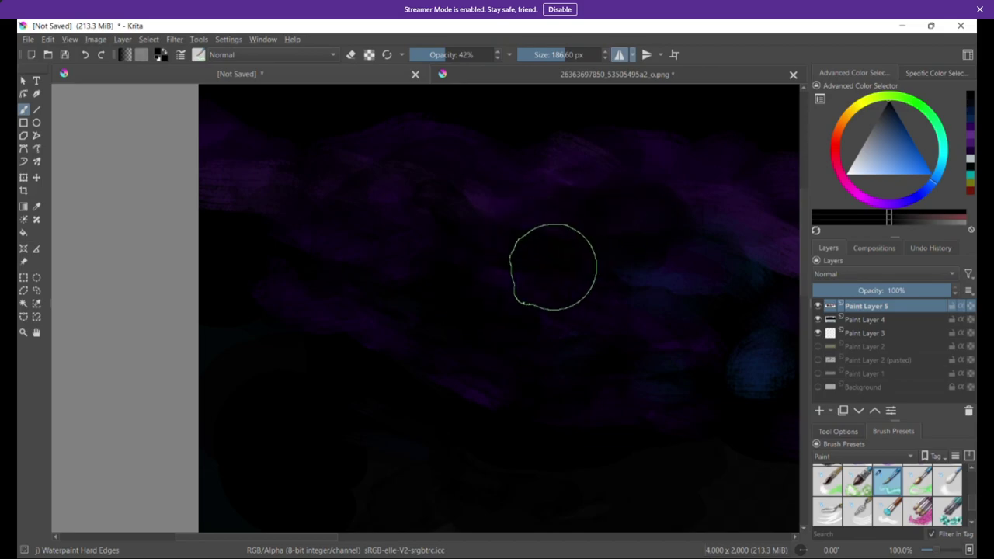
left_click_drag(309, 537, 592, 508)
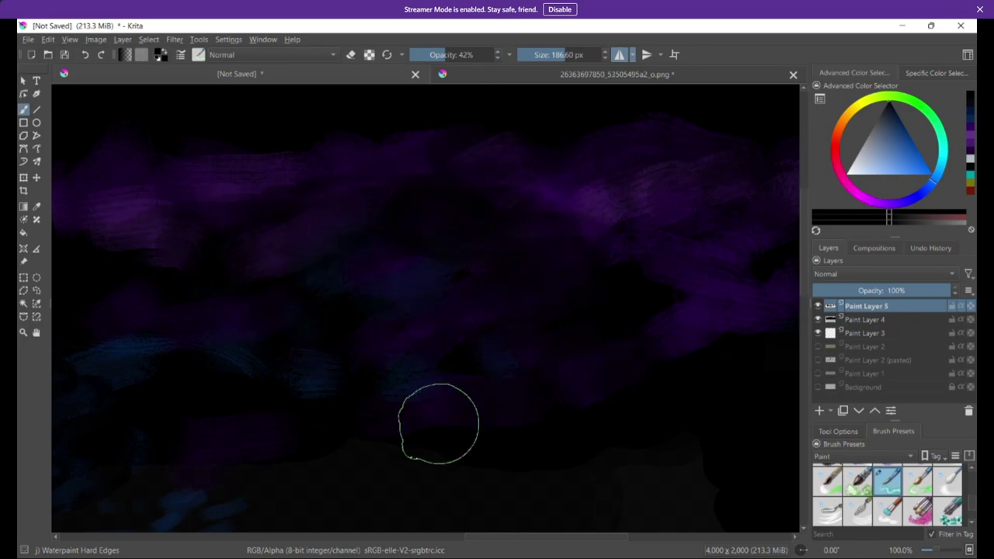
left_click_drag(514, 538, 604, 537)
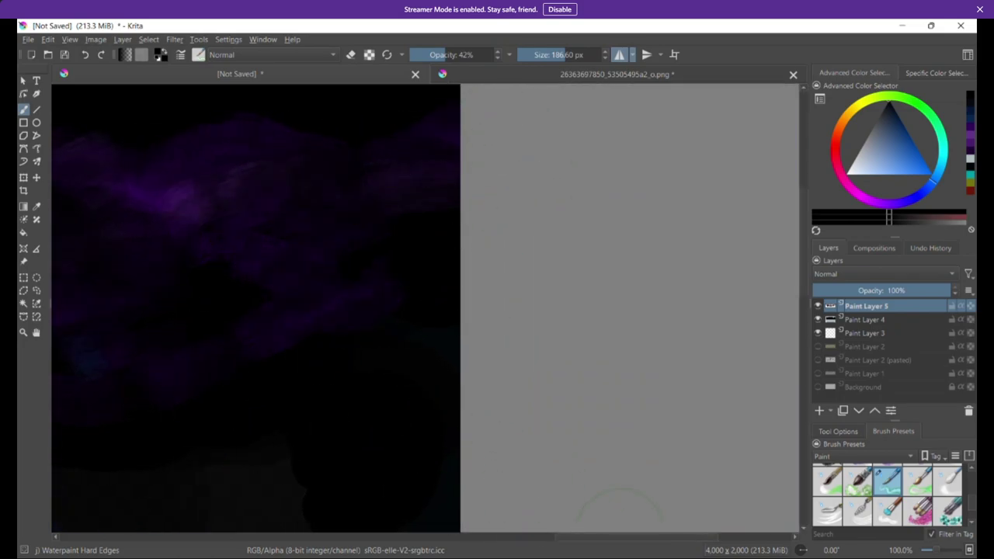
Step: Glaze dark blue over the central clouds above the horizon at 12% opacity with mirrored strokes
left_click_drag(626, 538, 438, 539)
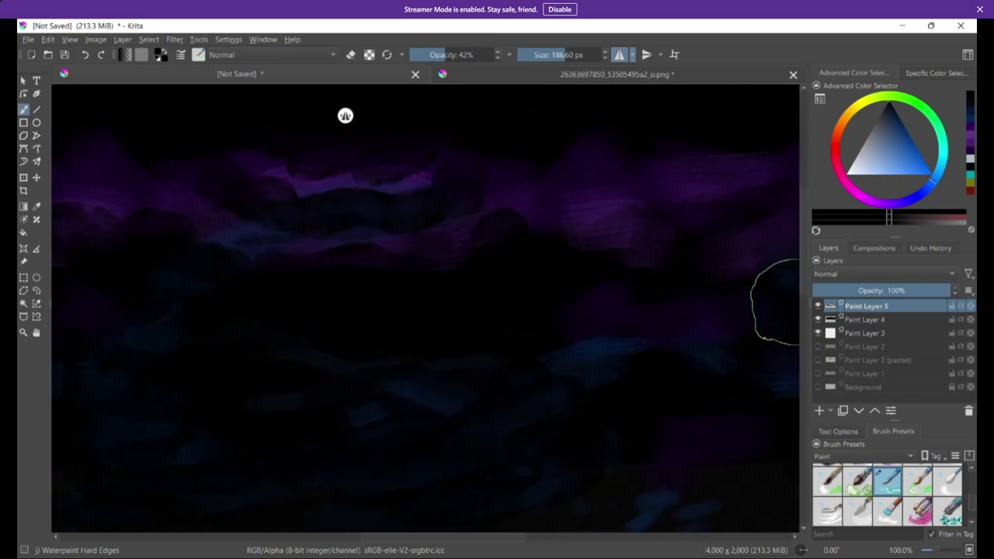
scroll(772, 303, "down", 3)
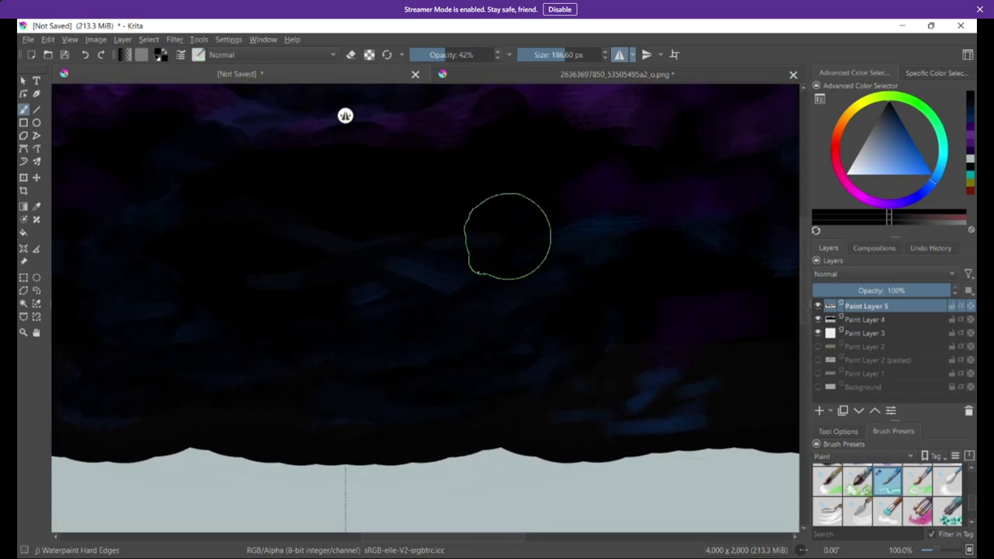
left_click_drag(898, 147, 894, 128)
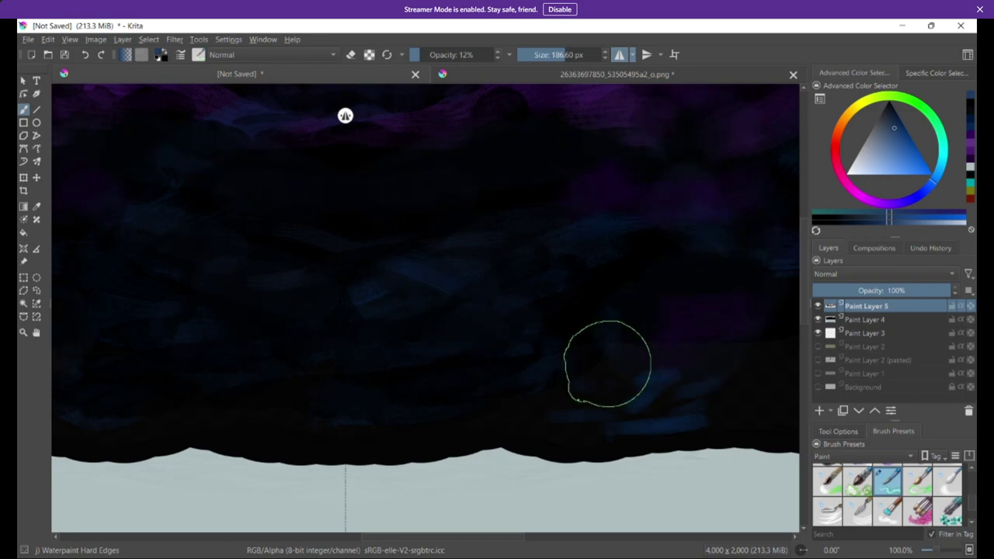
Step: Add a new paint layer and move it directly below Paint Layer 5
left_click(538, 536)
left_click_drag(542, 535, 260, 520)
scroll(260, 524, "left", 5)
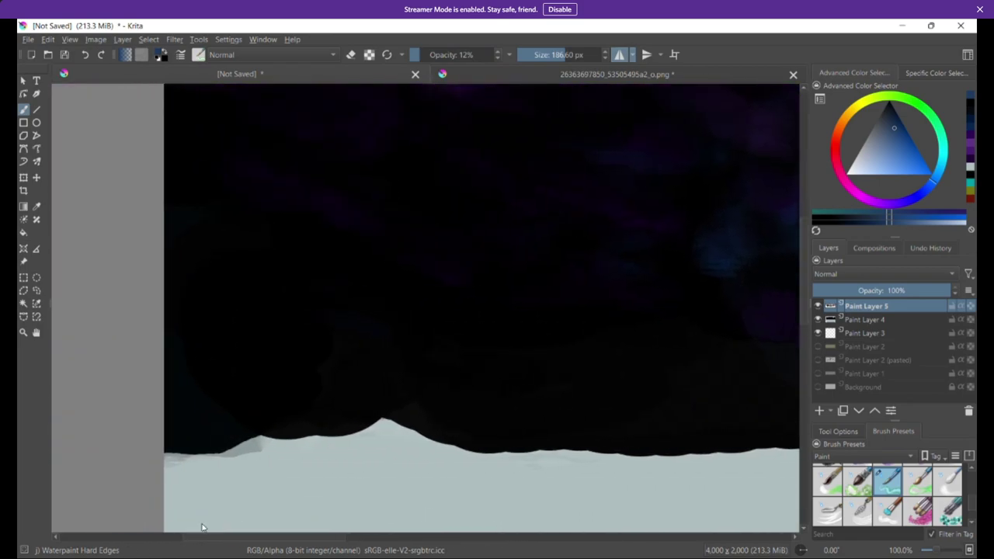
left_click(819, 410)
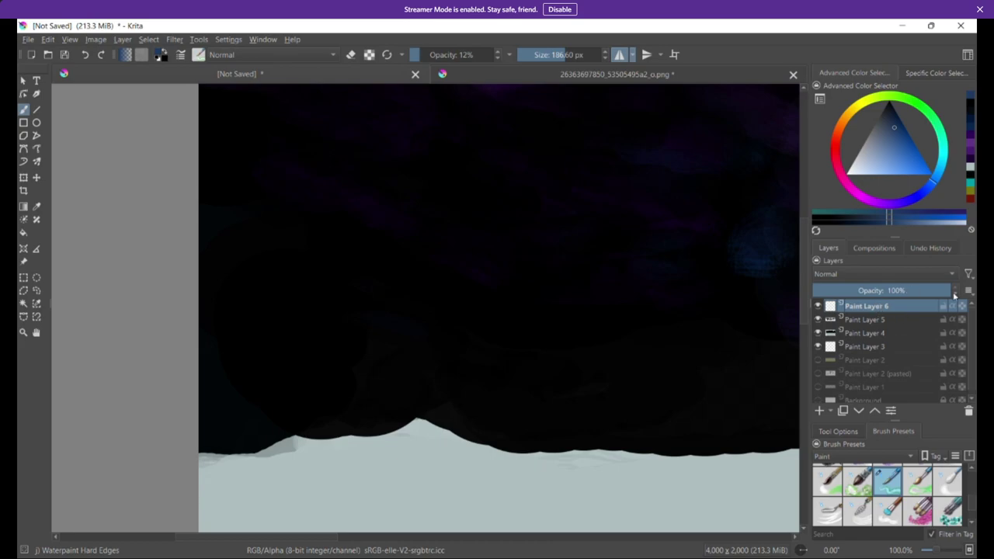
left_click(860, 410)
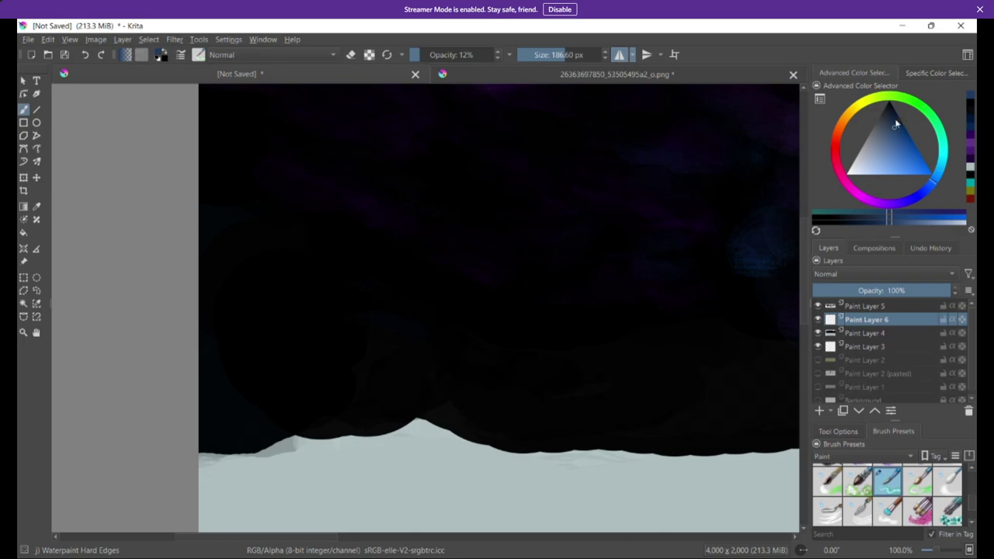
Step: Paint translucent dark-grey shadows on the pale ground around the far-left peak at 12% opacity
left_click_drag(895, 124, 877, 121)
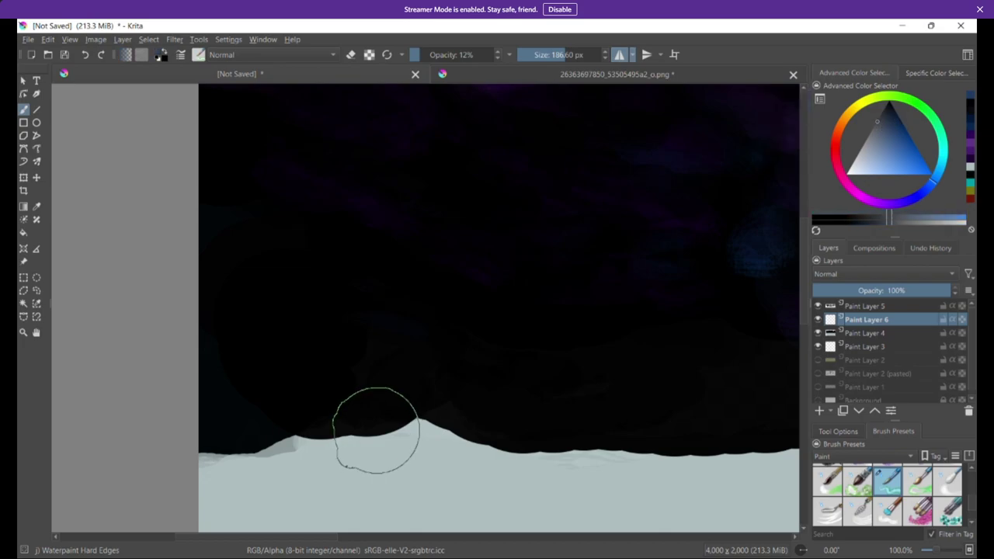
mouse_move(376, 431)
left_mouse_down()
mouse_move(276, 468)
mouse_move(309, 455)
mouse_move(334, 477)
mouse_move(325, 468)
mouse_move(361, 480)
mouse_move(422, 471)
mouse_move(327, 473)
mouse_move(431, 440)
mouse_move(450, 459)
mouse_move(432, 467)
mouse_move(528, 489)
mouse_move(462, 468)
mouse_move(463, 481)
mouse_move(322, 484)
mouse_move(298, 495)
mouse_move(289, 487)
mouse_move(296, 450)
mouse_move(227, 472)
mouse_move(231, 486)
mouse_move(219, 491)
mouse_move(328, 502)
mouse_move(501, 490)
mouse_move(426, 426)
left_mouse_up()
left_click_drag(422, 430, 458, 440)
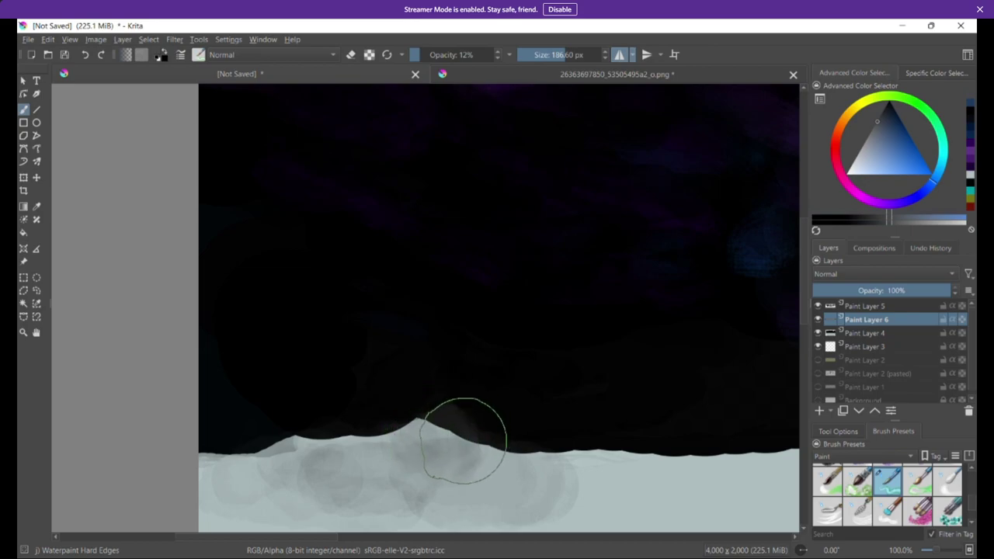
Step: Extend the mirrored grey shadows along the ground below the horizon toward the centre at 18% opacity
key("space")
left_click_drag(560, 422, 435, 355)
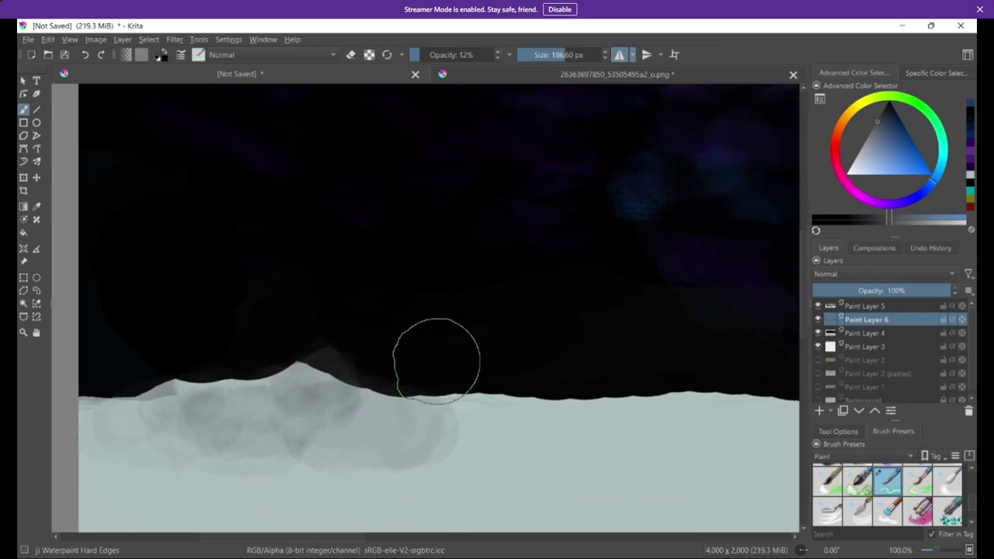
mouse_move(535, 433)
left_mouse_down()
mouse_move(463, 388)
mouse_move(359, 255)
mouse_move(295, 216)
left_mouse_up()
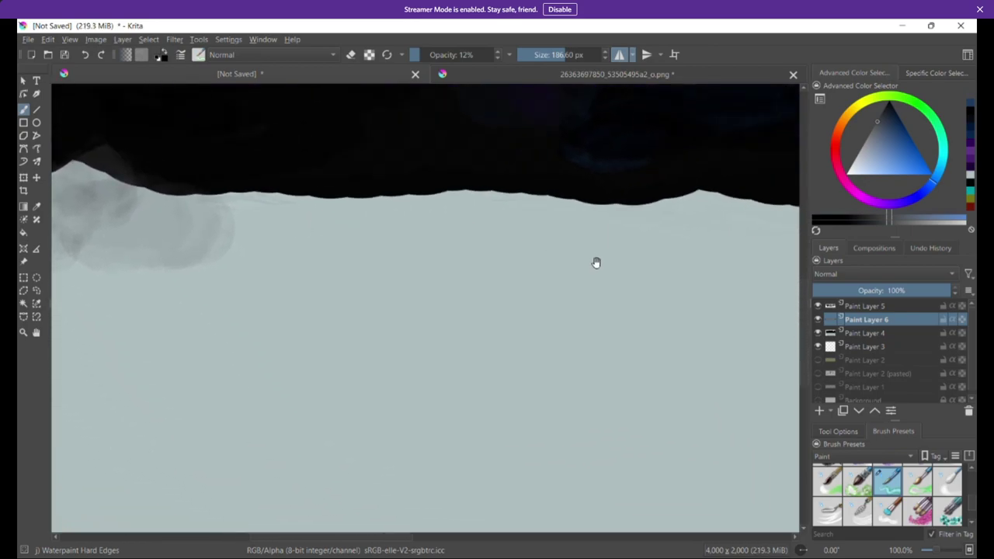
mouse_move(579, 259)
left_mouse_down()
mouse_move(547, 256)
mouse_move(384, 307)
mouse_move(424, 273)
mouse_move(387, 248)
mouse_move(295, 225)
mouse_move(233, 214)
mouse_move(92, 237)
mouse_move(58, 233)
left_mouse_up()
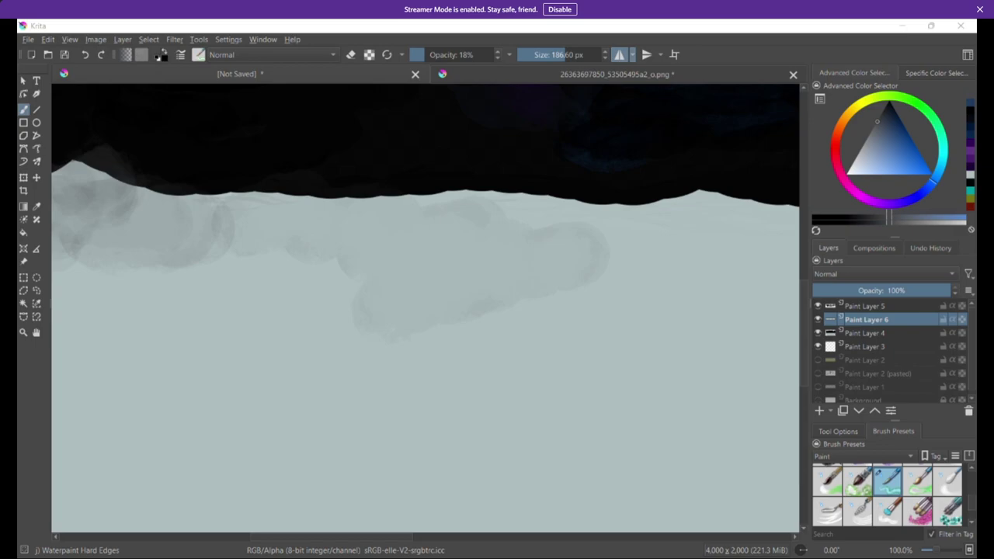
mouse_move(487, 274)
left_mouse_down()
mouse_move(521, 281)
mouse_move(417, 309)
mouse_move(488, 290)
mouse_move(371, 262)
mouse_move(358, 249)
mouse_move(222, 239)
mouse_move(306, 238)
mouse_move(442, 201)
mouse_move(570, 200)
mouse_move(578, 206)
mouse_move(434, 244)
mouse_move(457, 269)
mouse_move(529, 251)
mouse_move(444, 285)
mouse_move(375, 258)
mouse_move(274, 303)
mouse_move(517, 324)
mouse_move(600, 294)
mouse_move(642, 236)
mouse_move(529, 202)
mouse_move(745, 206)
mouse_move(699, 243)
mouse_move(689, 273)
mouse_move(383, 363)
mouse_move(275, 328)
mouse_move(205, 280)
mouse_move(142, 285)
mouse_move(296, 183)
mouse_move(419, 245)
mouse_move(628, 225)
mouse_move(656, 210)
mouse_move(478, 213)
mouse_move(628, 236)
mouse_move(650, 224)
mouse_move(358, 213)
mouse_move(409, 233)
mouse_move(535, 247)
mouse_move(701, 218)
mouse_move(746, 265)
mouse_move(693, 275)
mouse_move(660, 340)
left_mouse_up()
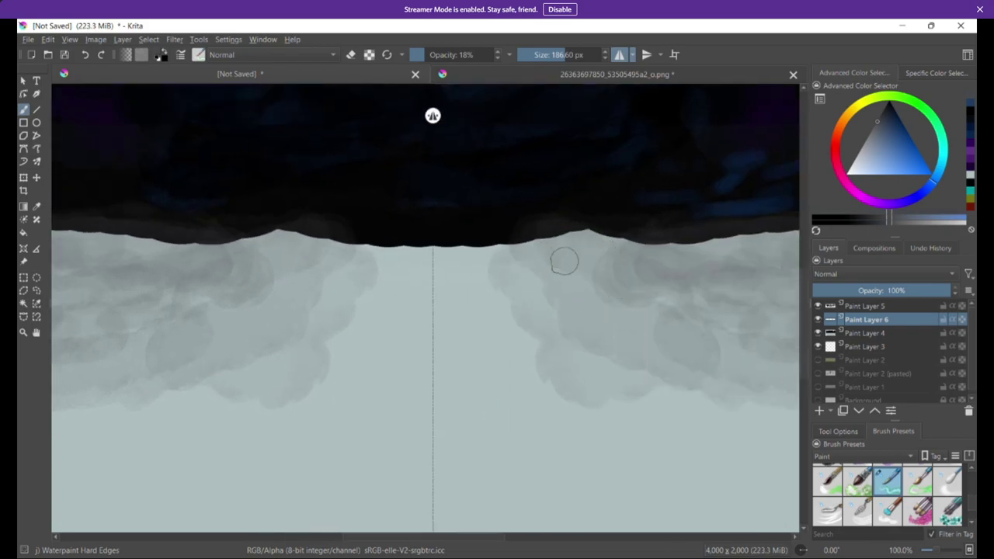
left_click_drag(565, 262, 361, 340)
Step: Turn off horizontal mirroring and layer uneven grey shadow strokes over the central ground below the horizon
left_click(620, 56)
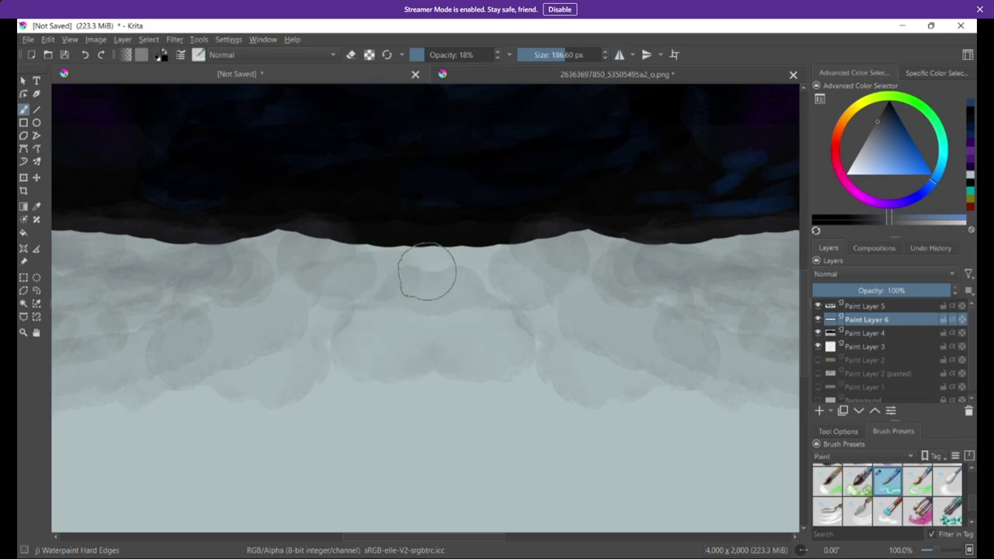
mouse_move(426, 271)
left_mouse_down()
mouse_move(426, 301)
mouse_move(340, 354)
mouse_move(414, 423)
mouse_move(401, 376)
mouse_move(479, 343)
mouse_move(506, 265)
mouse_move(442, 251)
mouse_move(482, 250)
mouse_move(449, 270)
mouse_move(461, 279)
mouse_move(212, 346)
mouse_move(437, 331)
mouse_move(566, 297)
mouse_move(566, 323)
mouse_move(444, 416)
mouse_move(426, 397)
left_mouse_up()
left_click_drag(644, 315, 640, 356)
left_click_drag(590, 251, 588, 257)
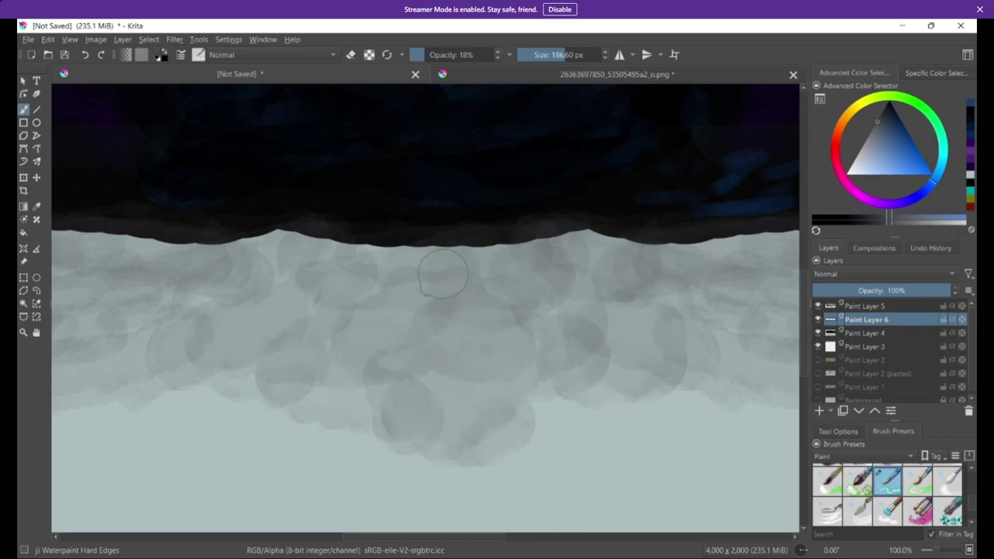
mouse_move(237, 258)
left_mouse_down()
mouse_move(145, 363)
mouse_move(196, 387)
mouse_move(162, 395)
mouse_move(279, 415)
mouse_move(495, 394)
mouse_move(558, 405)
mouse_move(556, 431)
mouse_move(614, 435)
mouse_move(660, 387)
mouse_move(683, 403)
left_mouse_up()
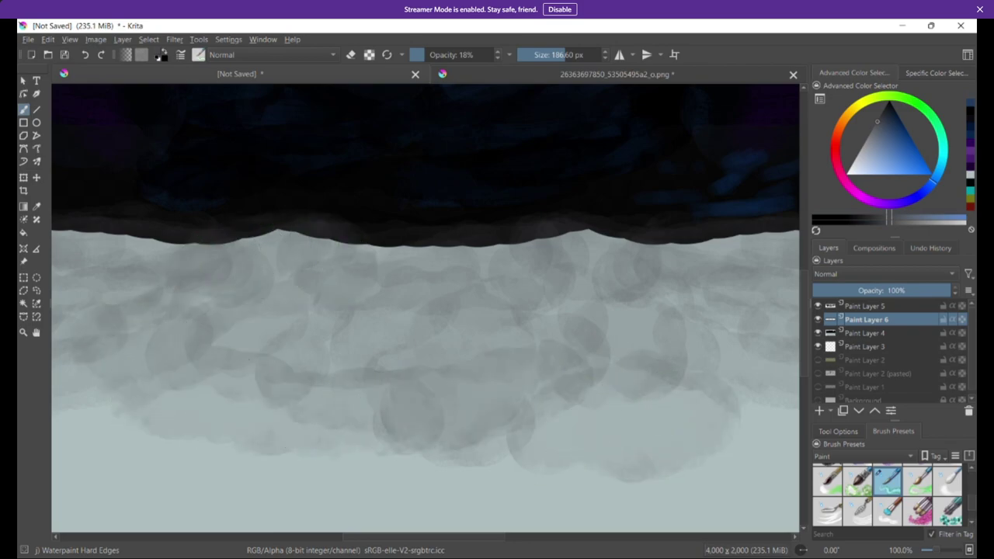
Step: Cover the remaining ground down to the canvas bottom with mirrored grey shadows at 30% opacity, using brush sizes up to 346.52 px
scroll(660, 388, "down", 8)
scroll(660, 388, "up", 6)
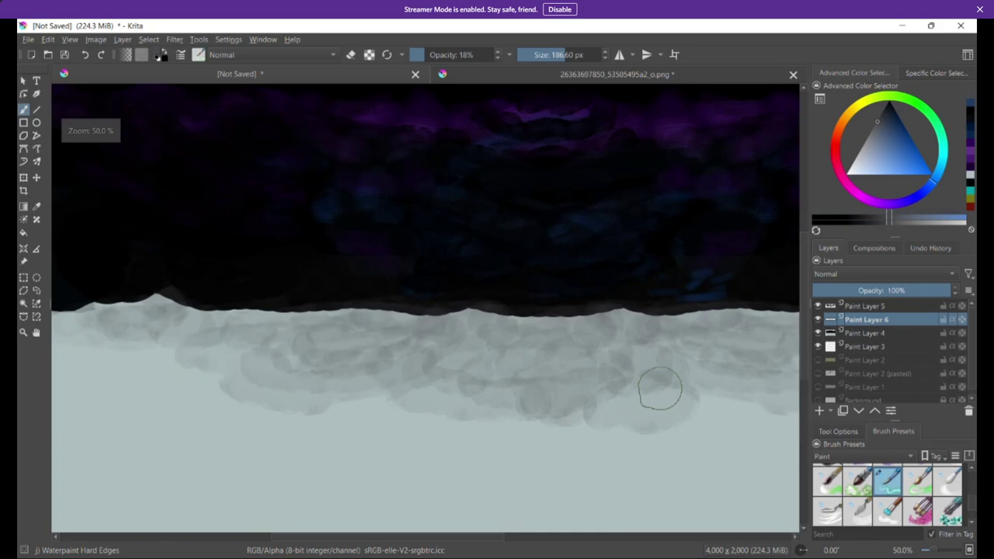
left_click_drag(452, 471, 572, 395)
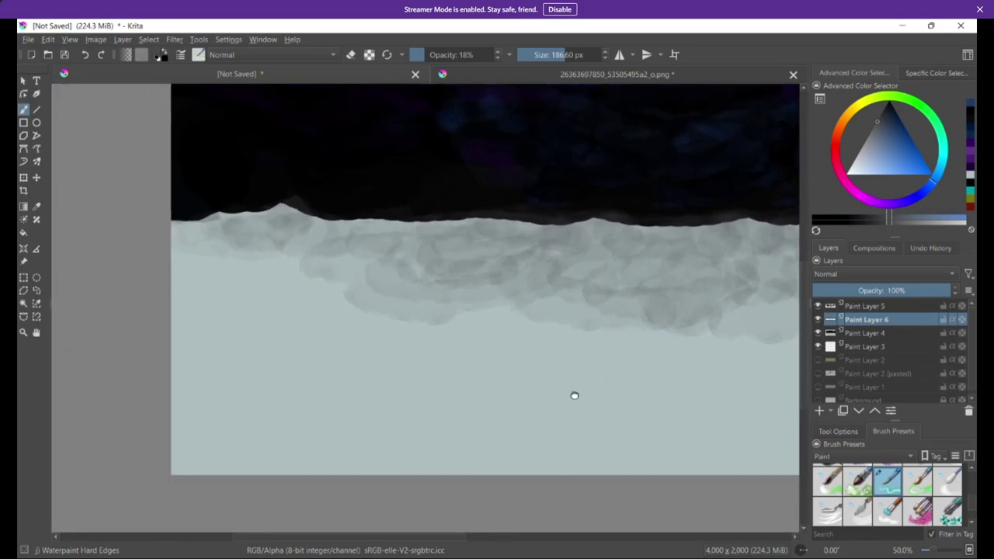
left_click(621, 56)
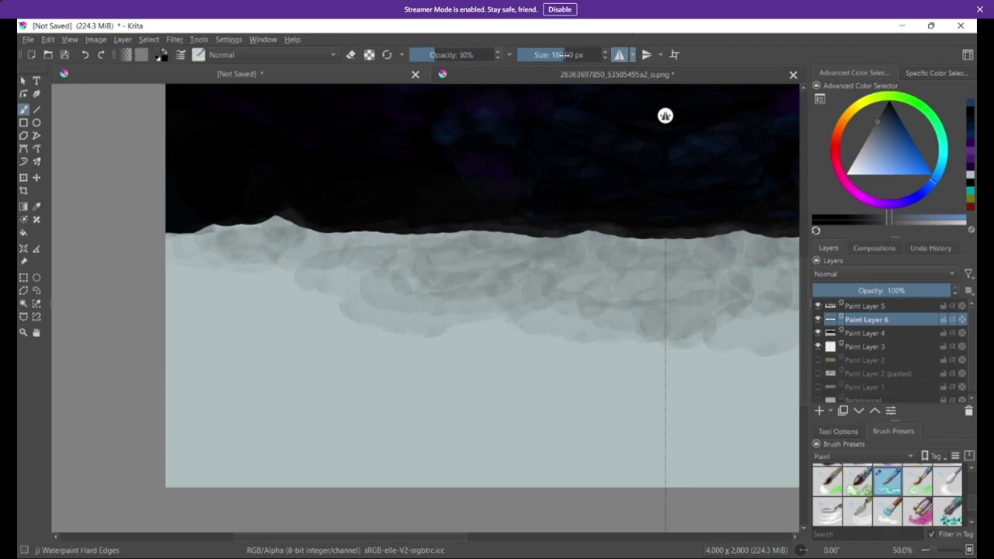
mouse_move(201, 458)
left_mouse_down()
mouse_move(177, 472)
mouse_move(274, 488)
mouse_move(261, 452)
mouse_move(344, 413)
mouse_move(235, 440)
mouse_move(384, 460)
mouse_move(478, 450)
mouse_move(439, 422)
mouse_move(325, 389)
mouse_move(199, 421)
mouse_move(205, 401)
mouse_move(244, 382)
mouse_move(213, 368)
mouse_move(218, 333)
mouse_move(218, 348)
mouse_move(232, 321)
mouse_move(174, 289)
mouse_move(197, 278)
mouse_move(254, 270)
mouse_move(325, 291)
mouse_move(396, 335)
mouse_move(632, 383)
mouse_move(639, 434)
mouse_move(626, 471)
mouse_move(599, 437)
mouse_move(514, 451)
mouse_move(503, 409)
mouse_move(398, 466)
mouse_move(503, 455)
mouse_move(541, 486)
mouse_move(622, 469)
mouse_move(324, 455)
mouse_move(232, 475)
mouse_move(205, 467)
mouse_move(494, 393)
mouse_move(624, 425)
mouse_move(648, 412)
mouse_move(673, 352)
mouse_move(540, 344)
mouse_move(483, 371)
mouse_move(425, 368)
mouse_move(397, 354)
mouse_move(307, 356)
mouse_move(487, 323)
mouse_move(302, 316)
mouse_move(286, 291)
mouse_move(343, 275)
mouse_move(412, 285)
mouse_move(390, 284)
mouse_move(455, 308)
mouse_move(641, 333)
mouse_move(435, 326)
mouse_move(232, 287)
mouse_move(173, 299)
mouse_move(223, 307)
mouse_move(251, 343)
mouse_move(225, 377)
mouse_move(202, 474)
left_mouse_up()
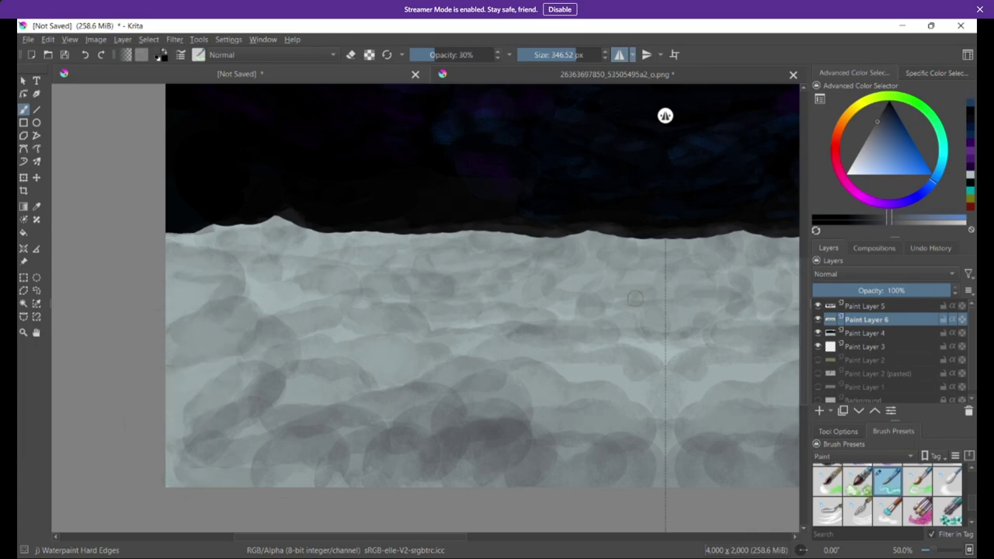
mouse_move(634, 299)
left_mouse_down()
mouse_move(661, 348)
mouse_move(683, 365)
mouse_move(496, 304)
mouse_move(410, 320)
mouse_move(492, 346)
mouse_move(483, 324)
left_mouse_up()
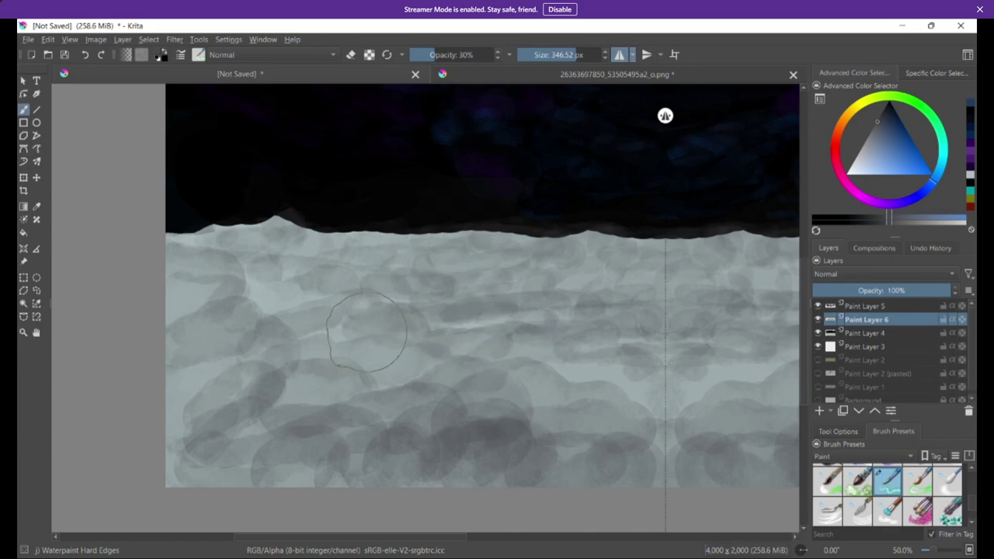
mouse_move(612, 374)
left_mouse_down()
mouse_move(328, 346)
mouse_move(213, 353)
left_mouse_up()
left_click_drag(559, 309, 374, 344)
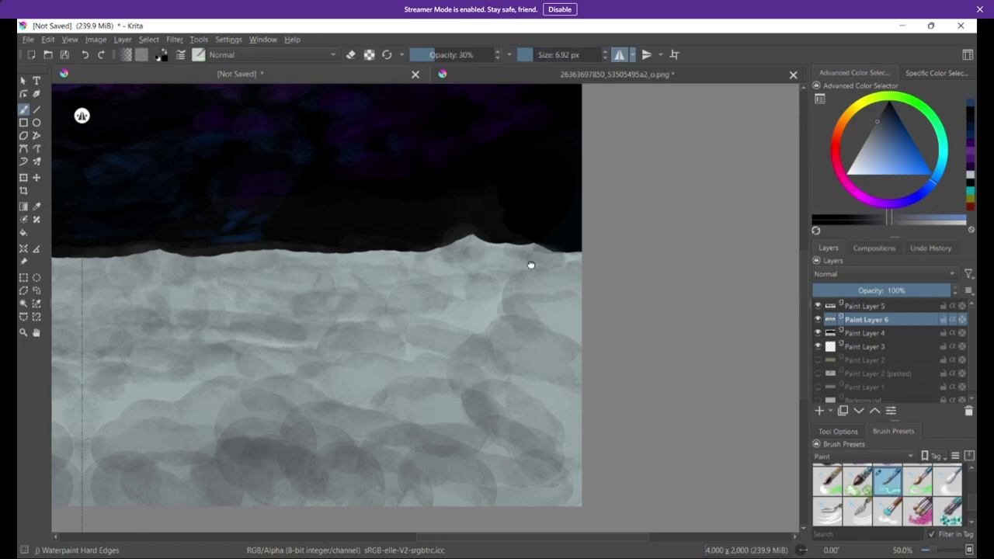
Step: Add a new paint layer above Paint Layer 6 and choose a muted yellow colour for the 6.92 px brush
left_click_drag(531, 264, 538, 390)
mouse_move(479, 230)
left_mouse_down()
mouse_move(401, 315)
mouse_move(399, 226)
mouse_move(631, 102)
mouse_move(732, 111)
mouse_move(556, 212)
mouse_move(346, 275)
mouse_move(456, 240)
mouse_move(497, 142)
left_mouse_up()
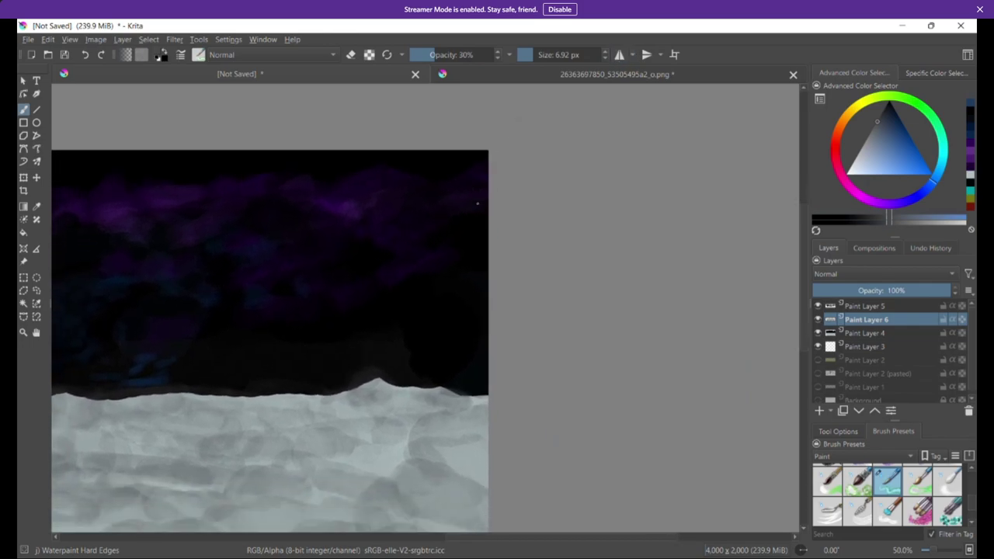
left_click(820, 411)
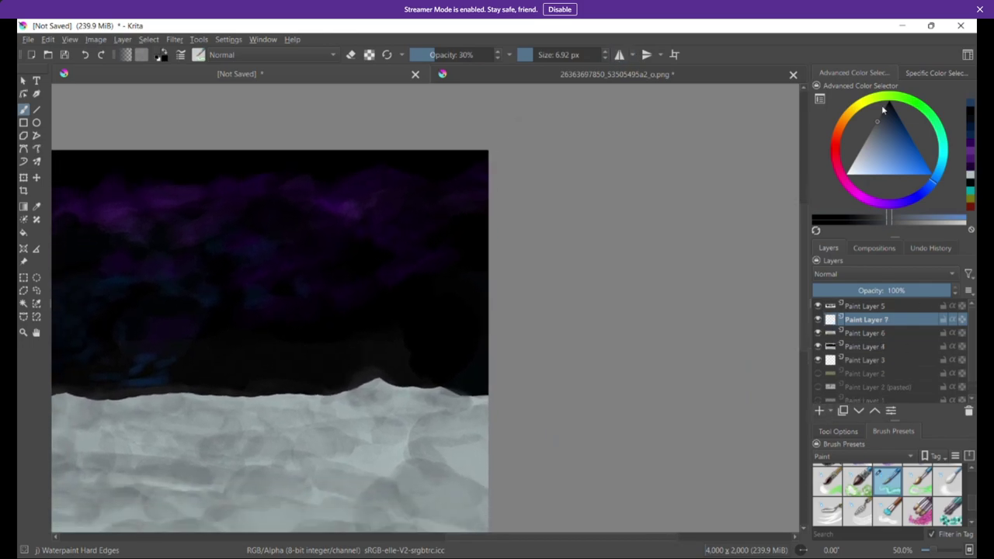
left_click_drag(879, 168, 857, 162)
left_click_drag(844, 127, 851, 113)
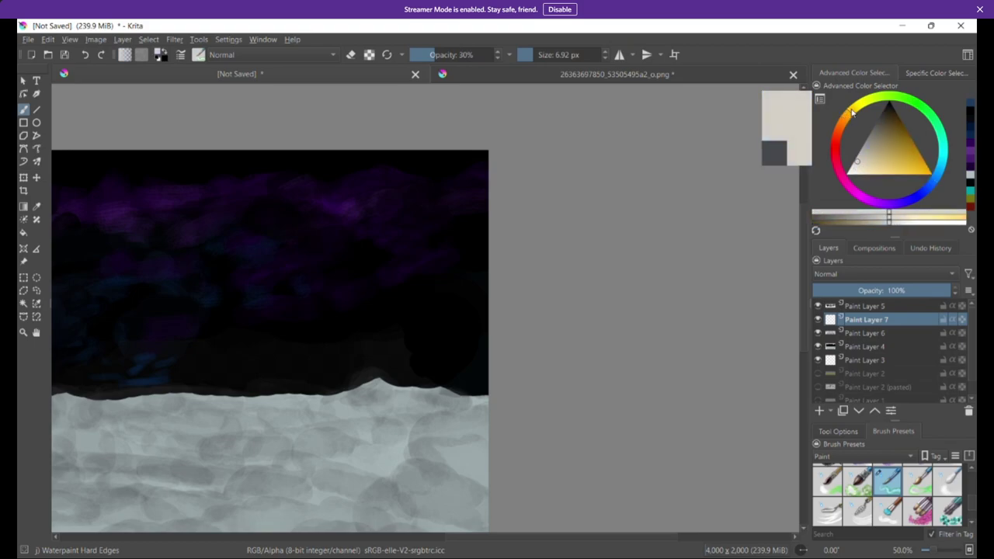
left_click_drag(873, 160, 890, 165)
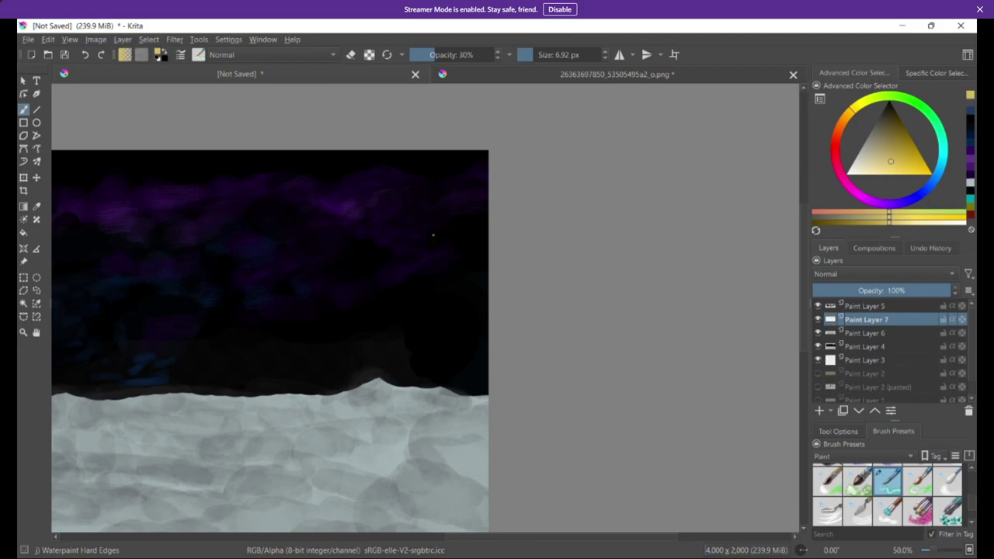
Step: Move Paint Layer 7 to the top of the layer stack and sketch a yellow oval planet in the sky near the canvas's right edge
left_click(874, 411)
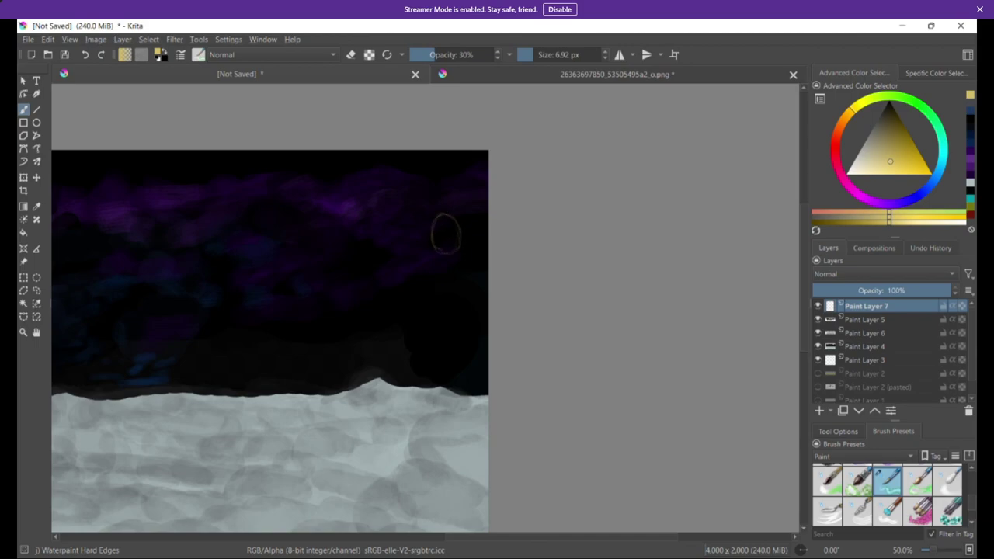
scroll(444, 250, "up", 5)
scroll(444, 251, "down", 2)
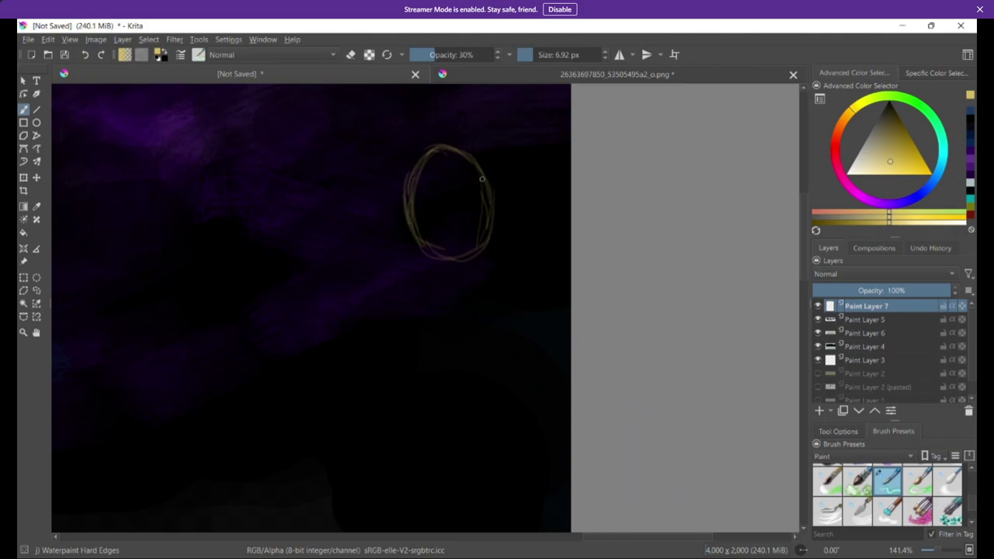
mouse_move(438, 248)
left_mouse_down()
mouse_move(413, 235)
mouse_move(481, 231)
mouse_move(463, 163)
mouse_move(430, 143)
mouse_move(409, 221)
mouse_move(424, 238)
mouse_move(491, 223)
mouse_move(486, 195)
mouse_move(450, 145)
mouse_move(436, 146)
mouse_move(423, 229)
mouse_move(412, 165)
mouse_move(424, 212)
left_mouse_up()
mouse_move(414, 173)
left_mouse_down()
mouse_move(436, 152)
mouse_move(417, 213)
mouse_move(424, 231)
left_mouse_up()
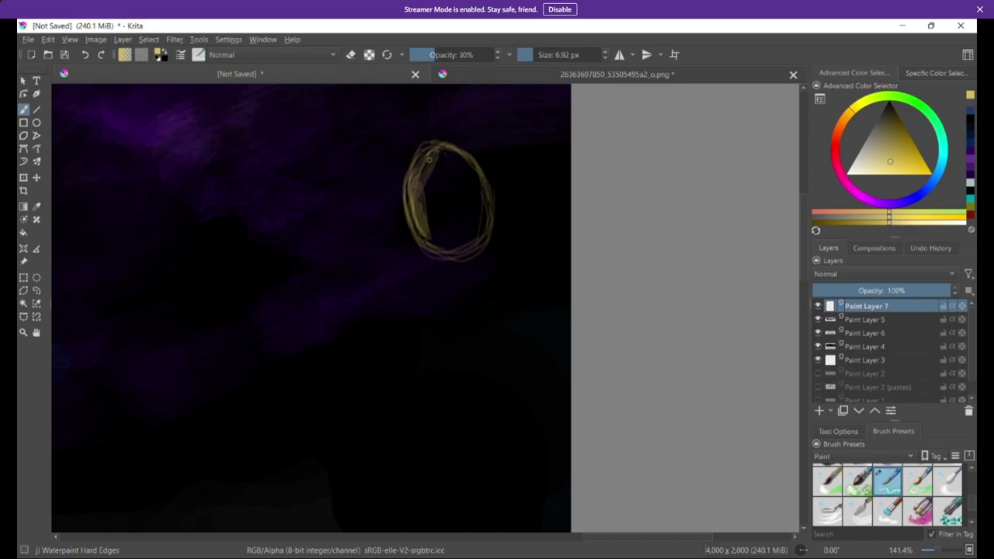
mouse_move(419, 177)
left_mouse_down()
mouse_move(423, 209)
mouse_move(428, 168)
mouse_move(433, 207)
left_mouse_up()
Step: Fill the oval planet with solid muted yellow at 93% opacity using a 21.91 px brush
left_click_drag(448, 54, 489, 55)
mouse_move(436, 165)
left_mouse_down()
mouse_move(429, 202)
mouse_move(419, 187)
left_mouse_up()
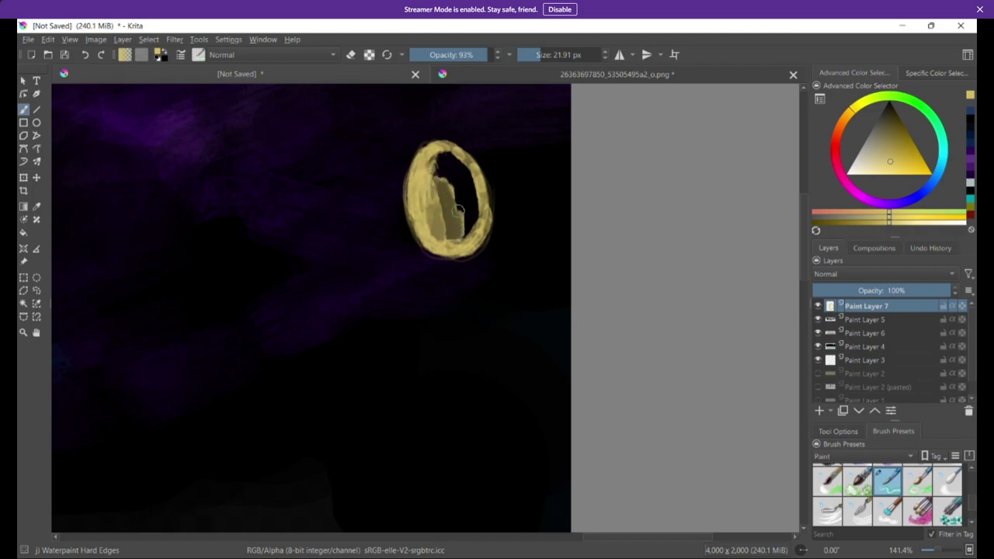
mouse_move(469, 194)
left_mouse_down()
mouse_move(438, 150)
mouse_move(455, 226)
mouse_move(471, 210)
mouse_move(454, 183)
mouse_move(471, 224)
mouse_move(474, 187)
mouse_move(451, 167)
mouse_move(434, 189)
mouse_move(435, 211)
mouse_move(422, 183)
mouse_move(438, 160)
mouse_move(444, 218)
mouse_move(452, 166)
mouse_move(468, 202)
mouse_move(444, 150)
mouse_move(481, 213)
mouse_move(448, 163)
mouse_move(458, 245)
mouse_move(445, 198)
mouse_move(415, 190)
mouse_move(440, 167)
mouse_move(438, 200)
mouse_move(425, 211)
mouse_move(428, 159)
mouse_move(435, 175)
mouse_move(463, 177)
mouse_move(462, 232)
mouse_move(463, 178)
mouse_move(472, 194)
mouse_move(456, 154)
mouse_move(468, 190)
mouse_move(472, 179)
mouse_move(474, 242)
mouse_move(485, 201)
mouse_move(476, 173)
mouse_move(475, 241)
left_mouse_up()
mouse_move(451, 198)
left_mouse_down()
mouse_move(423, 163)
mouse_move(441, 243)
mouse_move(451, 243)
mouse_move(432, 226)
mouse_move(438, 179)
mouse_move(424, 160)
left_mouse_up()
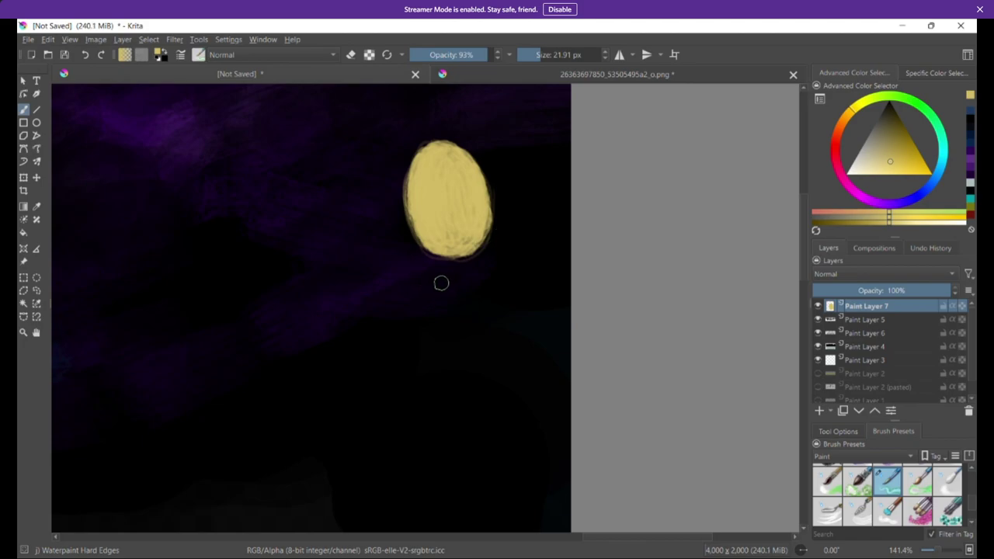
Step: Shade the planet's right side with progressively darker yellow strokes
left_click(898, 151)
left_click_drag(899, 149, 906, 146)
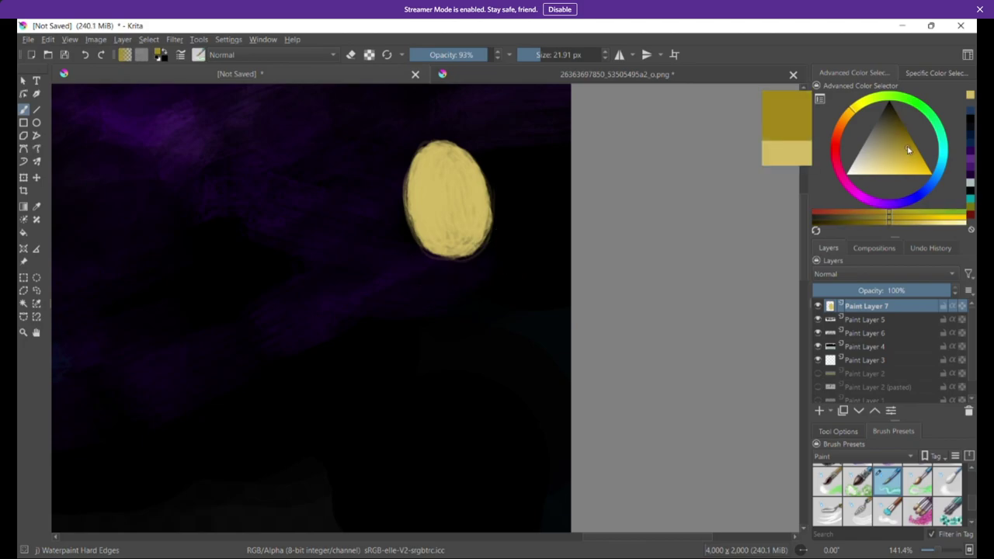
mouse_move(443, 147)
left_mouse_down()
mouse_move(482, 201)
mouse_move(474, 241)
mouse_move(479, 192)
mouse_move(467, 170)
mouse_move(476, 248)
mouse_move(473, 217)
mouse_move(463, 246)
mouse_move(471, 223)
mouse_move(457, 159)
left_mouse_up()
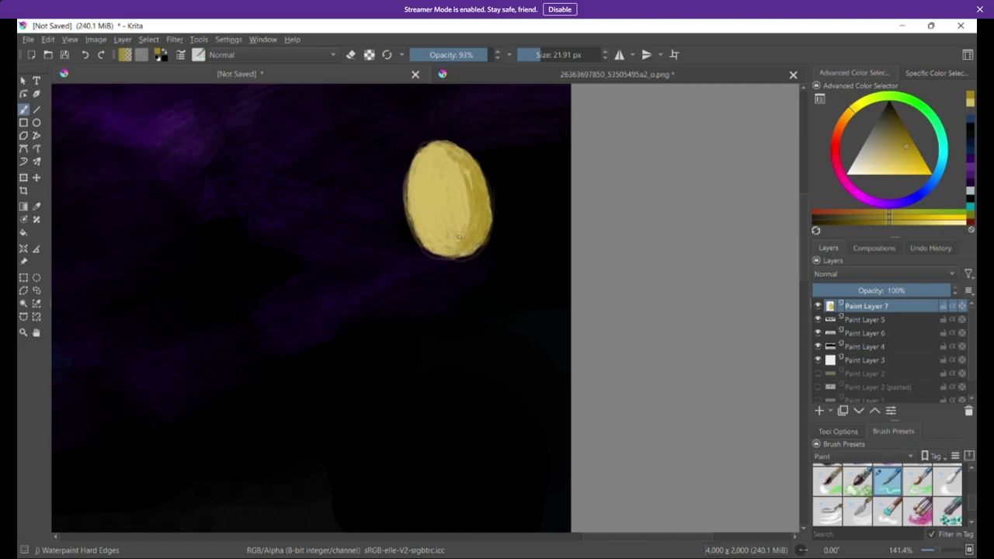
mouse_move(460, 236)
left_mouse_down()
mouse_move(468, 208)
mouse_move(444, 245)
mouse_move(464, 225)
mouse_move(452, 159)
mouse_move(423, 144)
mouse_move(423, 156)
mouse_move(450, 164)
mouse_move(457, 210)
left_mouse_up()
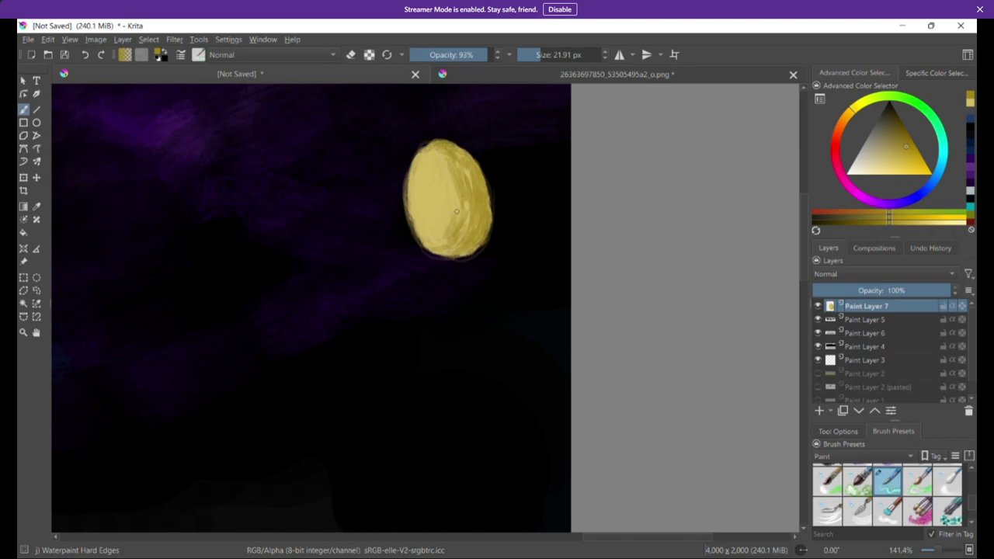
left_click(905, 135)
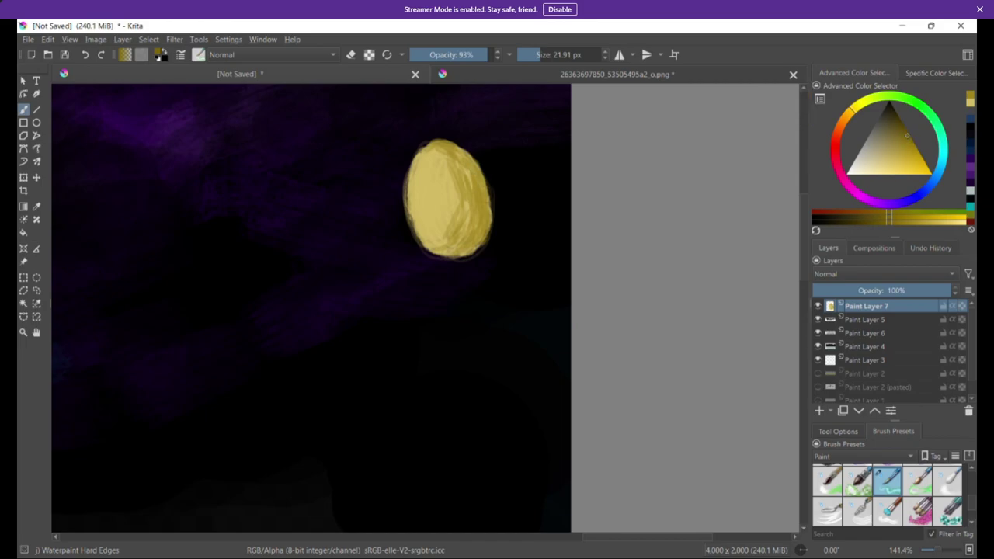
mouse_move(485, 194)
left_mouse_down()
mouse_move(488, 231)
mouse_move(475, 242)
left_mouse_up()
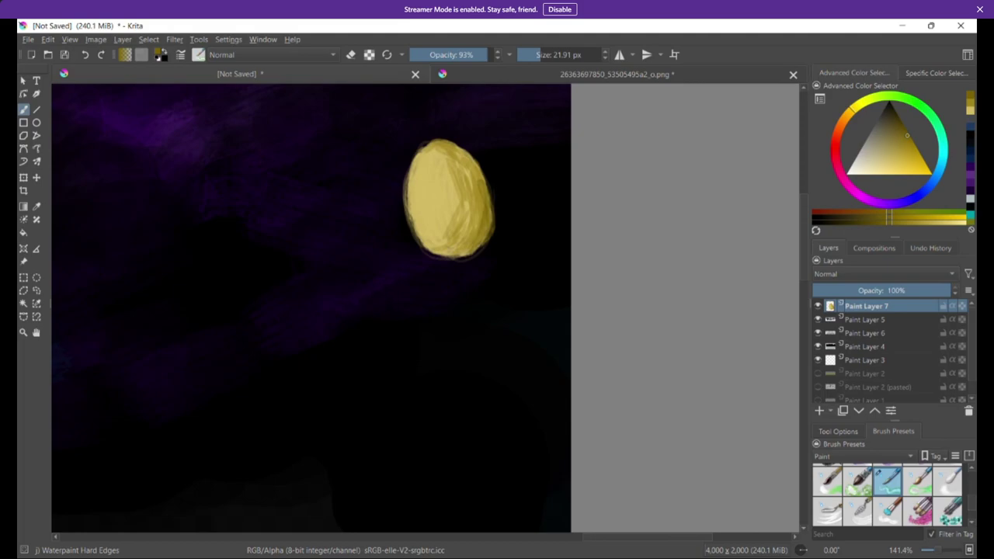
left_click_drag(468, 169, 490, 200)
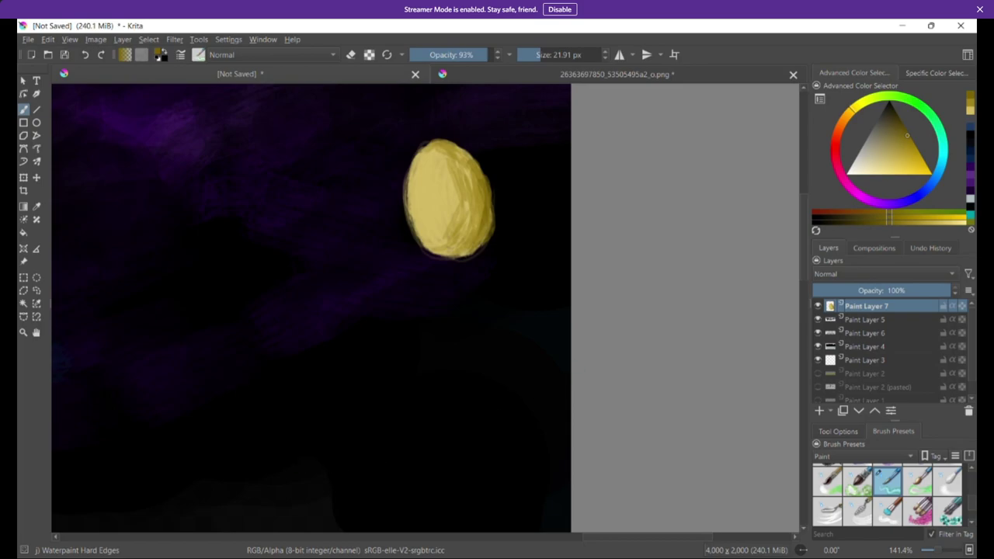
left_click(902, 127)
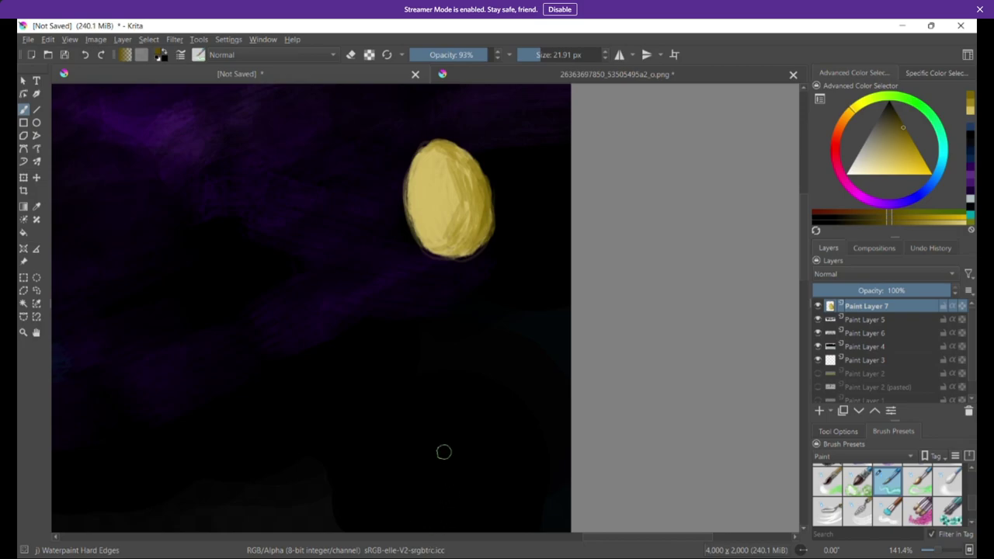
Step: Paint pale green highlight strokes along the planet's left side
left_click_drag(333, 379, 763, 304)
left_click_drag(278, 252, 218, 380)
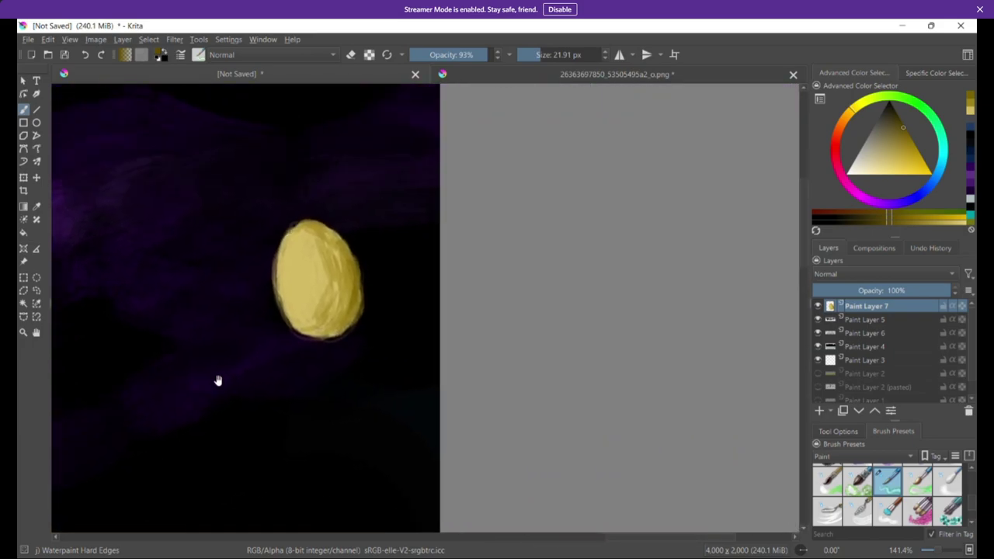
left_click_drag(354, 372, 313, 464)
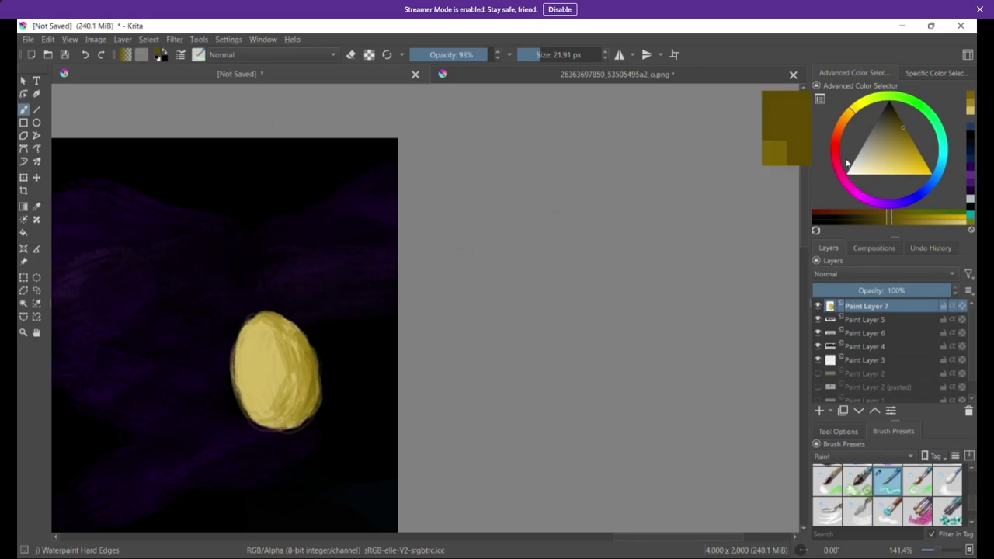
left_click(843, 128)
left_click(879, 146)
left_click(854, 109)
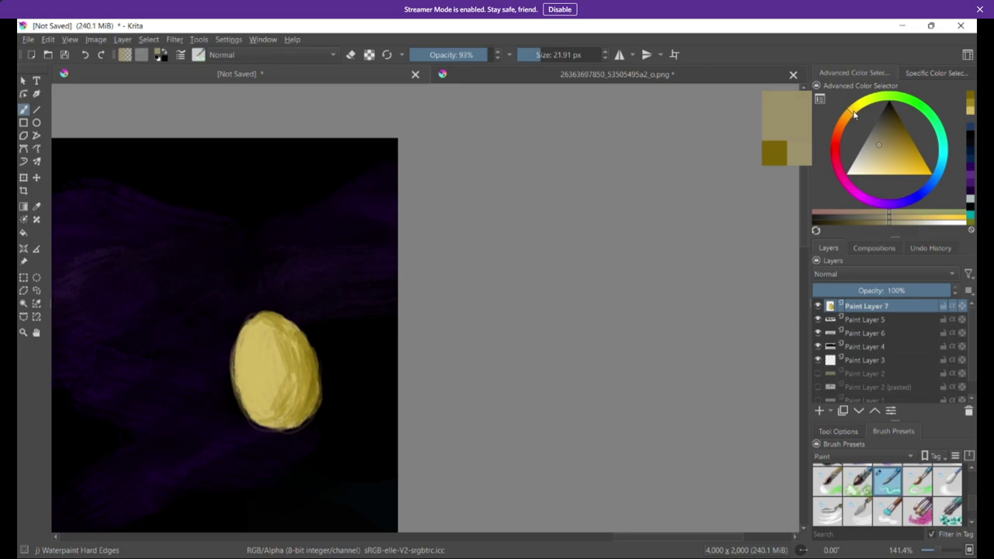
left_click(945, 147)
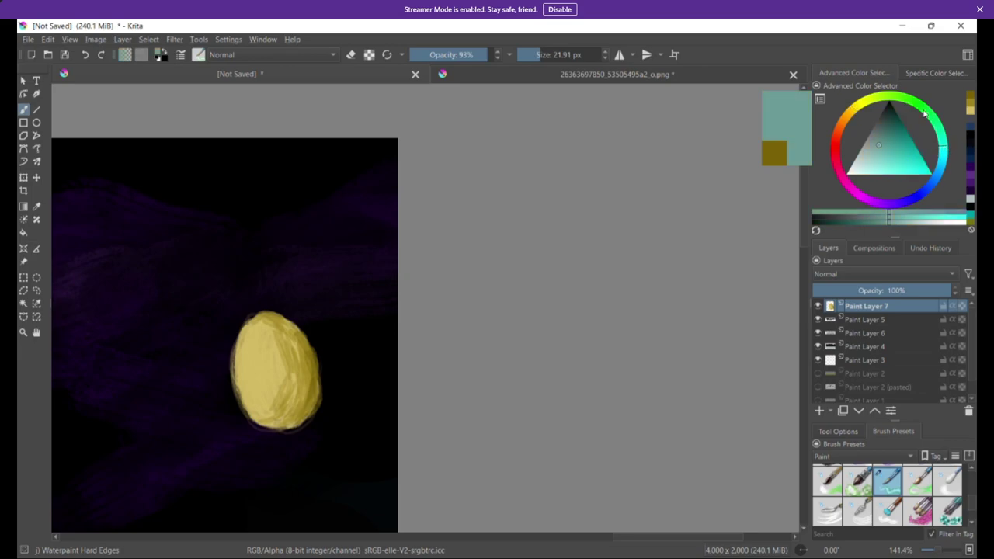
left_click_drag(923, 114, 893, 95)
left_click_drag(879, 148, 864, 169)
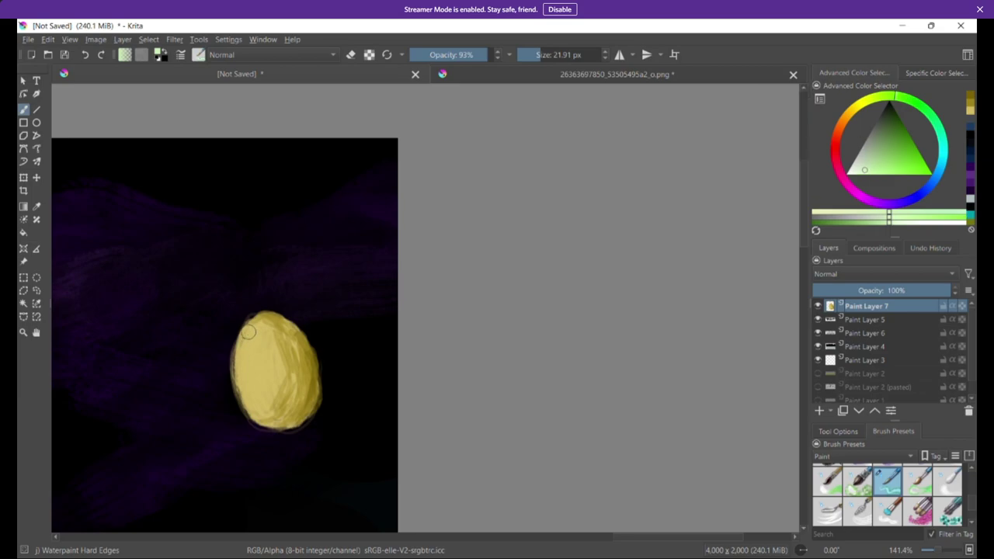
left_click_drag(249, 333, 241, 350)
mouse_move(241, 385)
left_mouse_down()
mouse_move(239, 342)
mouse_move(241, 382)
left_mouse_up()
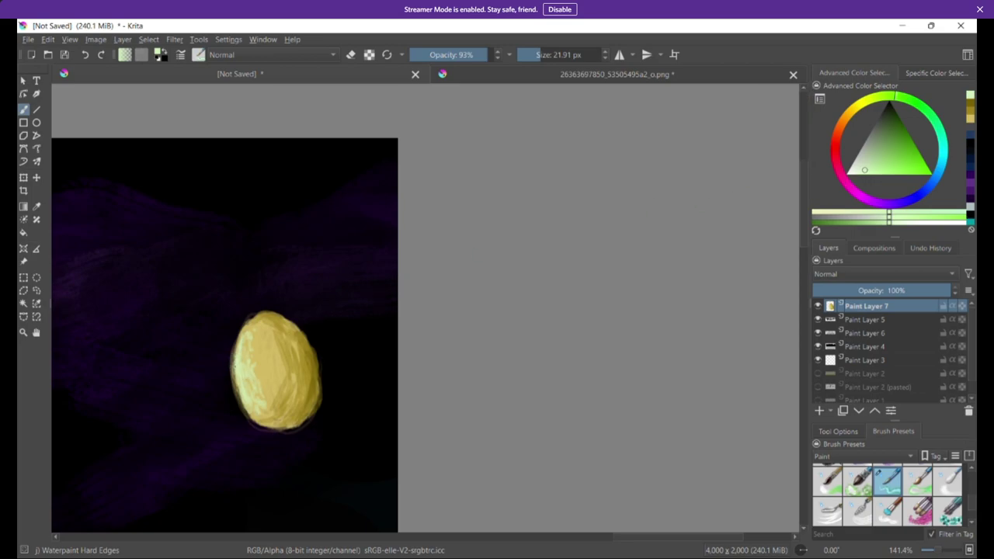
Step: Draw a tilted elliptical ring around the planet in muted orange, passing in front of its lower half
left_click(846, 119)
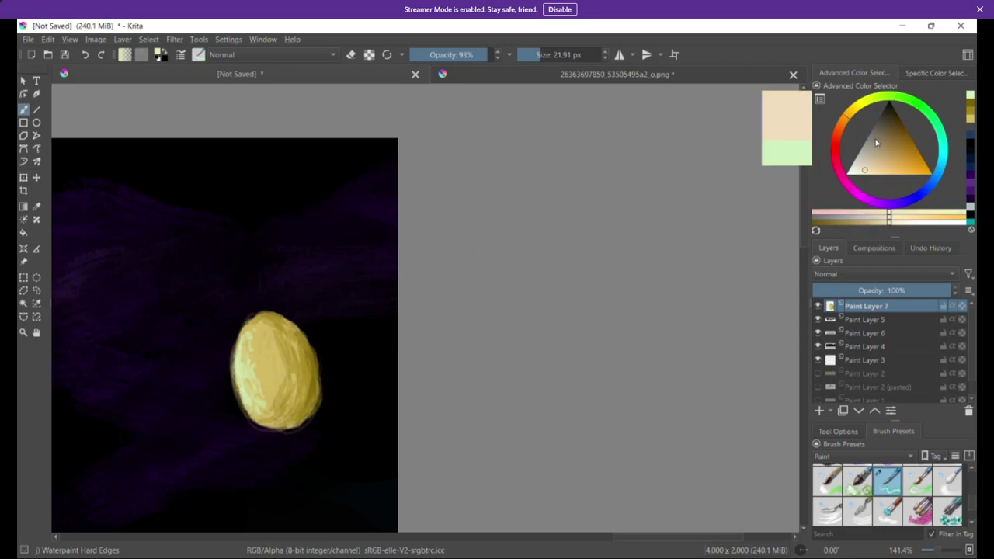
left_click_drag(878, 144, 904, 162)
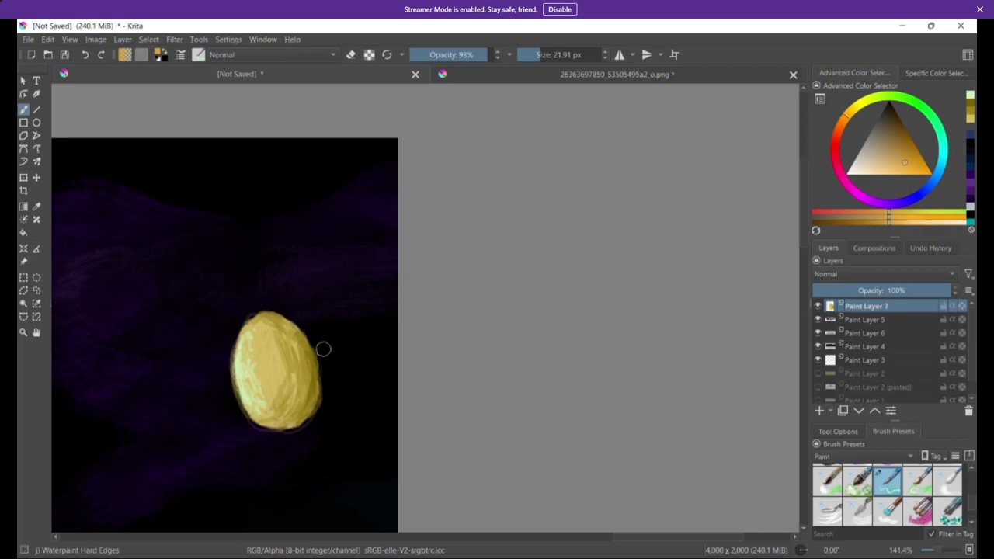
mouse_move(241, 403)
left_mouse_down()
mouse_move(209, 403)
mouse_move(219, 388)
mouse_move(260, 405)
left_mouse_up()
mouse_move(295, 352)
left_mouse_down()
mouse_move(332, 351)
mouse_move(270, 387)
mouse_move(321, 357)
mouse_move(295, 377)
mouse_move(227, 400)
mouse_move(215, 389)
mouse_move(236, 399)
left_mouse_up()
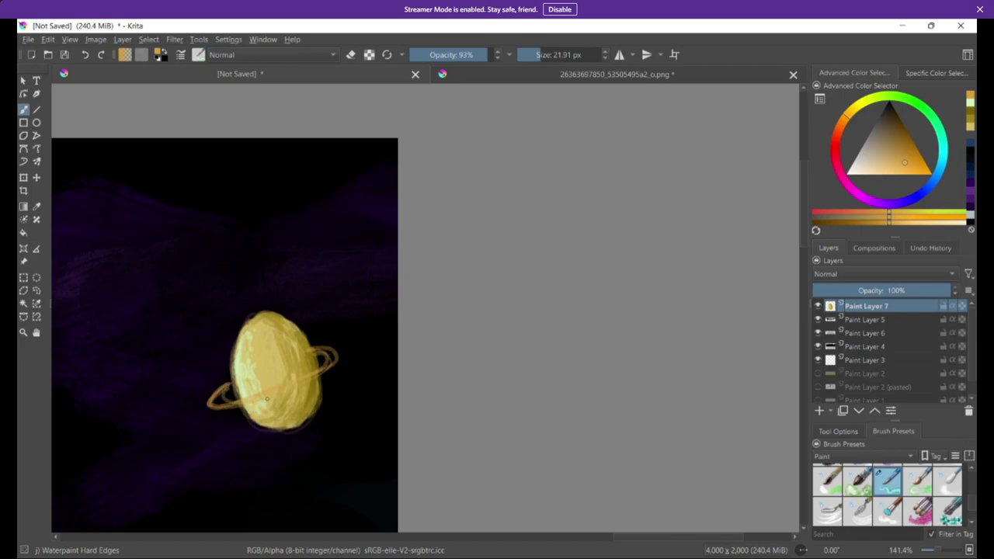
left_click_drag(319, 371, 317, 347)
mouse_move(230, 378)
left_mouse_down()
mouse_move(260, 406)
mouse_move(336, 359)
left_mouse_up()
Step: Reinforce the planet's ring with strokes of a more saturated orange
mouse_move(905, 161)
left_mouse_down()
mouse_move(908, 143)
mouse_move(918, 159)
left_mouse_up()
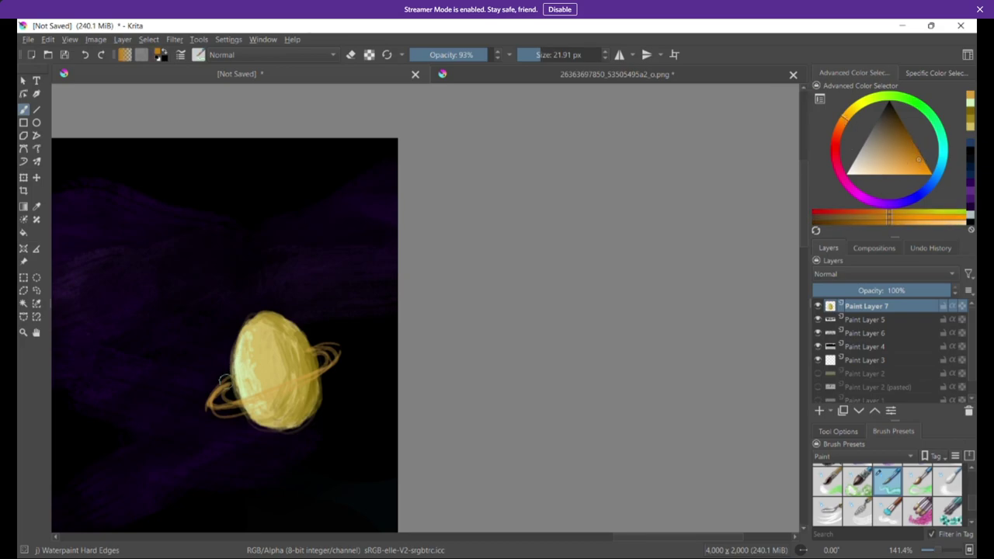
mouse_move(225, 380)
left_mouse_down()
mouse_move(223, 394)
mouse_move(253, 399)
left_mouse_up()
mouse_move(314, 353)
left_mouse_down()
mouse_move(300, 379)
mouse_move(236, 396)
mouse_move(278, 390)
mouse_move(232, 378)
mouse_move(275, 385)
left_mouse_up()
left_click_drag(342, 349, 312, 345)
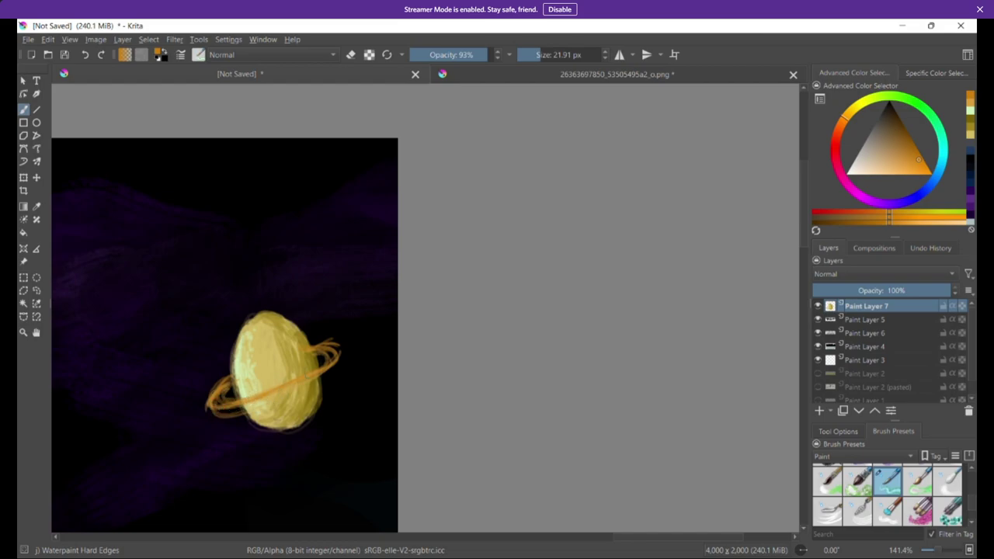
left_click_drag(334, 350, 326, 367)
Step: Highlight the planet's ring with thin pale green strokes and light grey-white strokes
left_click(894, 96)
left_click_drag(889, 138, 871, 166)
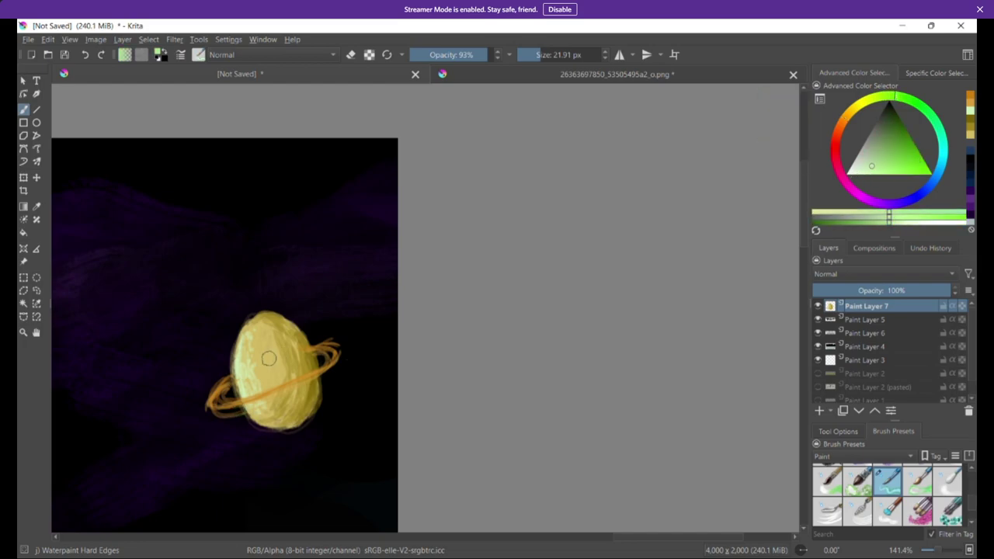
mouse_move(220, 388)
left_mouse_down()
mouse_move(252, 398)
mouse_move(226, 396)
mouse_move(337, 355)
left_mouse_up()
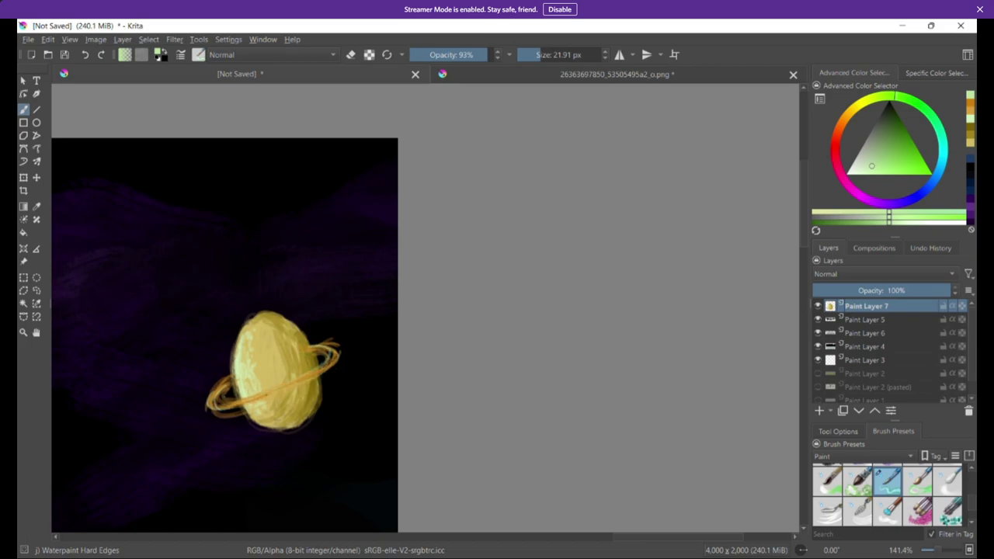
left_click_drag(223, 372, 258, 398)
left_click_drag(875, 156, 853, 163)
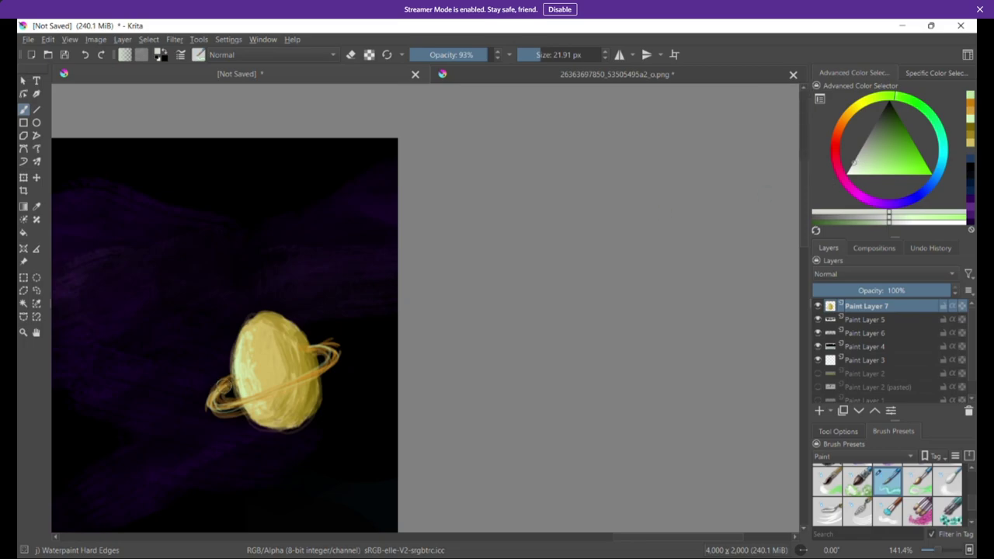
mouse_move(297, 380)
left_mouse_down()
mouse_move(329, 348)
mouse_move(234, 405)
mouse_move(252, 402)
left_mouse_up()
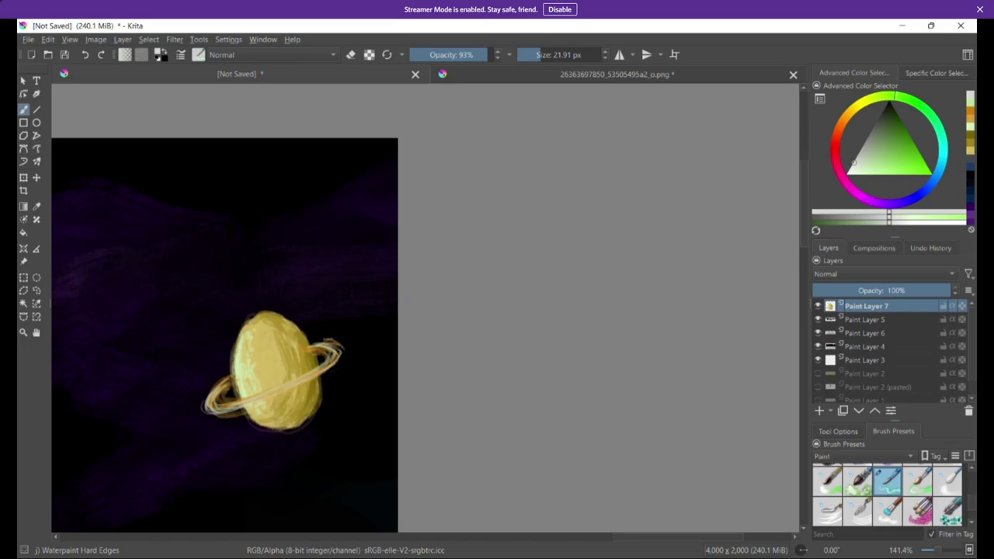
Step: Dot small stars in a near-white cyan tint across the whole width of the night sky
left_click_drag(251, 437, 523, 391)
left_click_drag(367, 399, 416, 320)
scroll(388, 358, "down", 7)
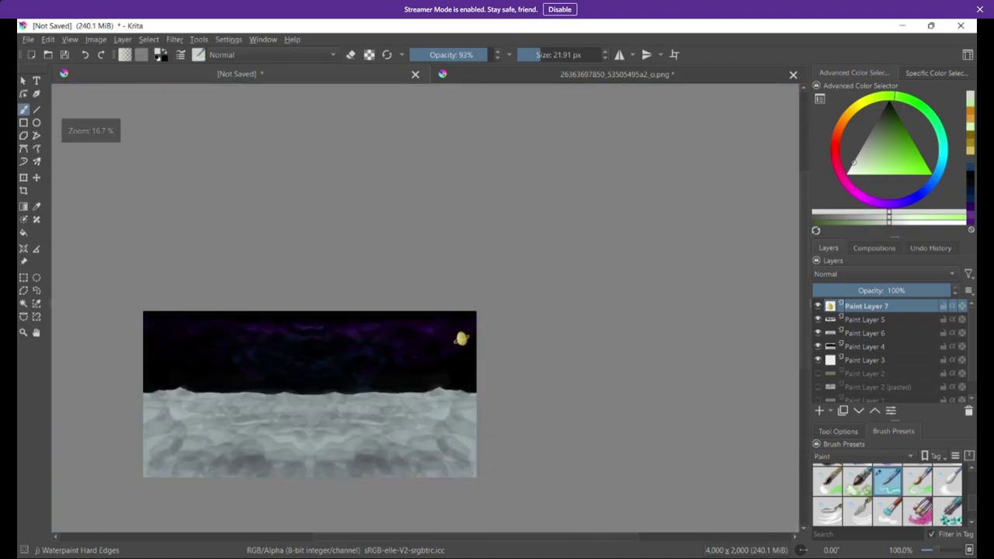
scroll(367, 361, "up", 3)
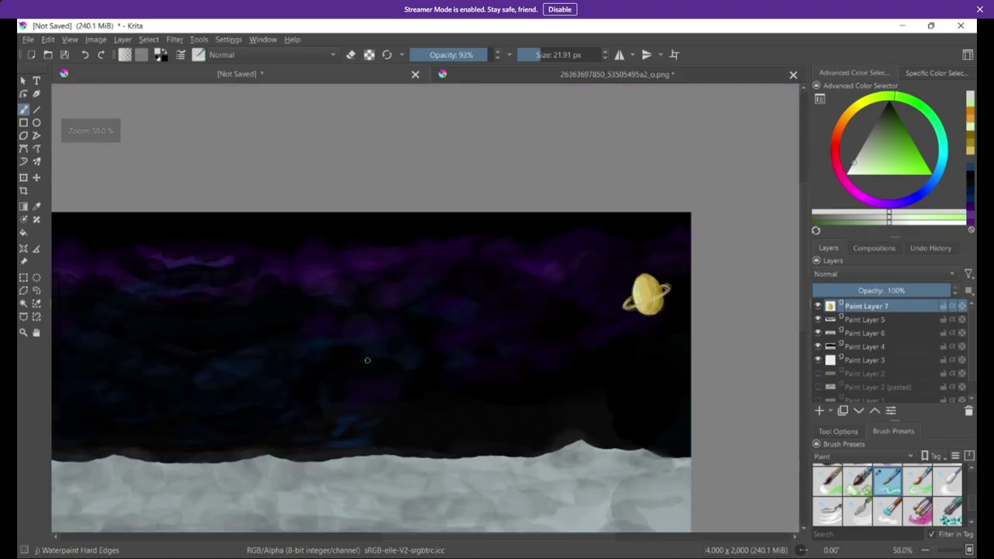
left_click(856, 170)
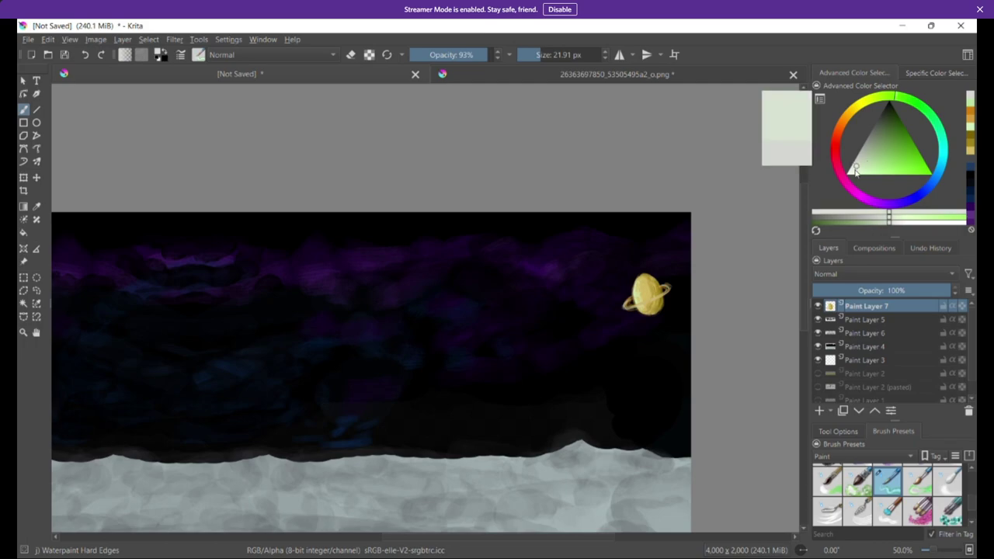
left_click_drag(860, 157, 856, 171)
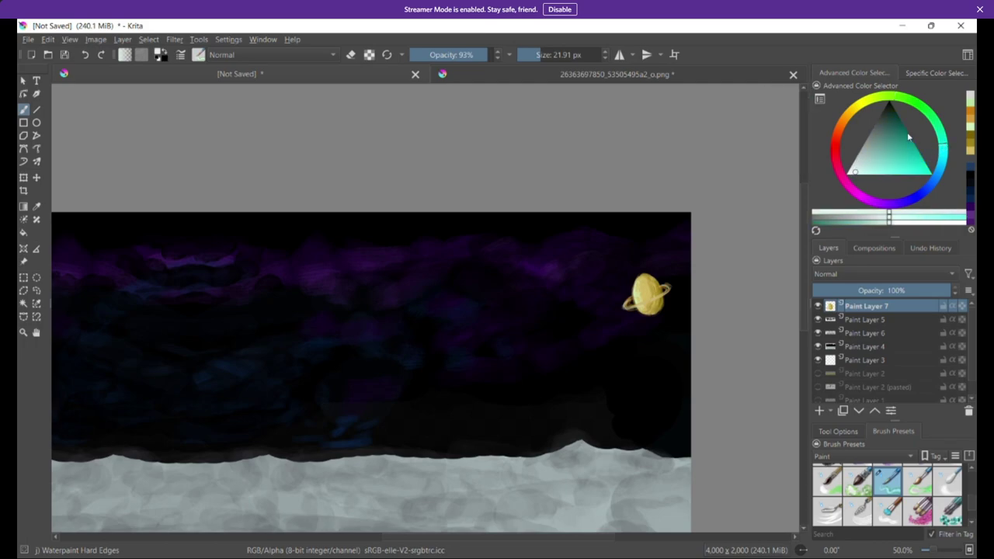
left_click(318, 299)
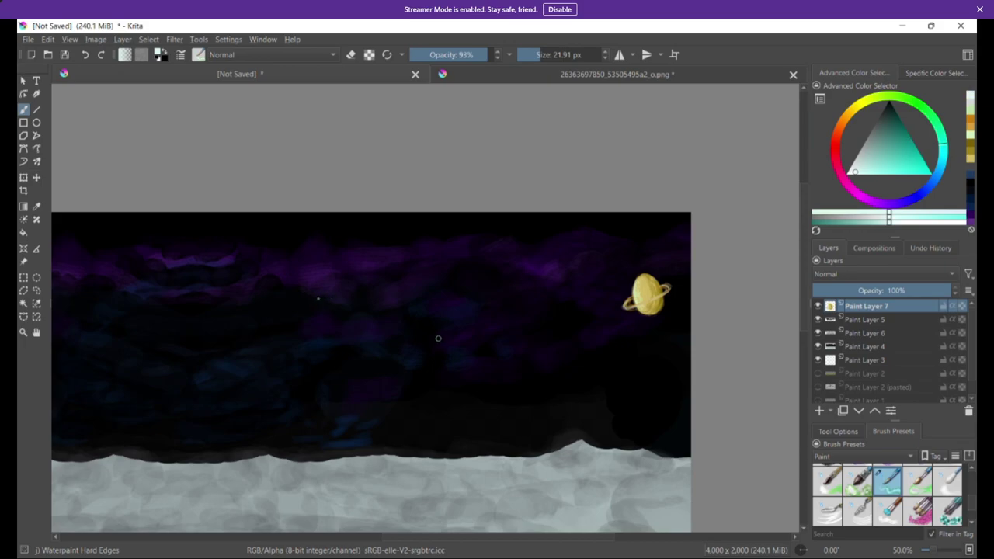
left_click(438, 338)
left_click_drag(421, 446, 771, 438)
left_click_drag(371, 430, 485, 437)
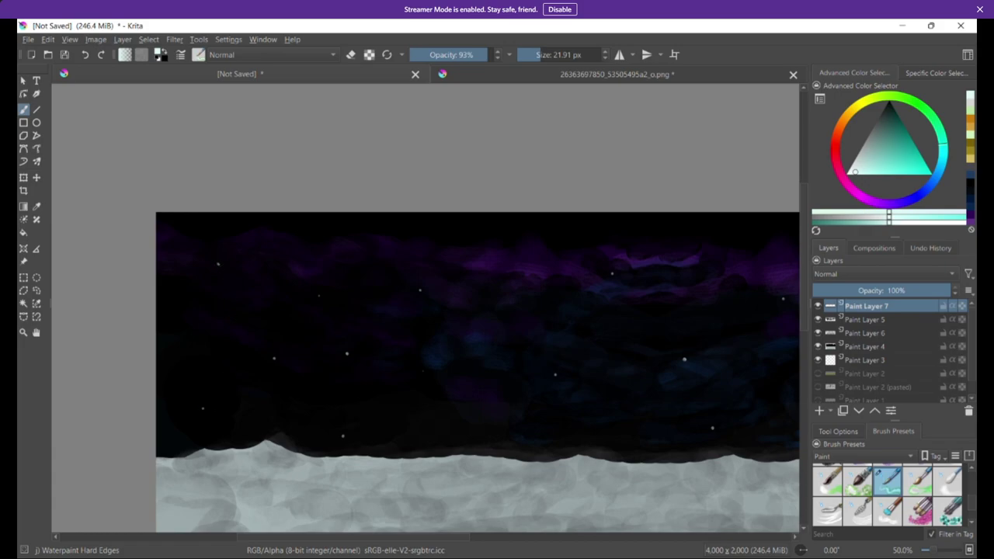
mouse_move(630, 376)
left_mouse_down()
mouse_move(597, 395)
mouse_move(383, 416)
left_mouse_up()
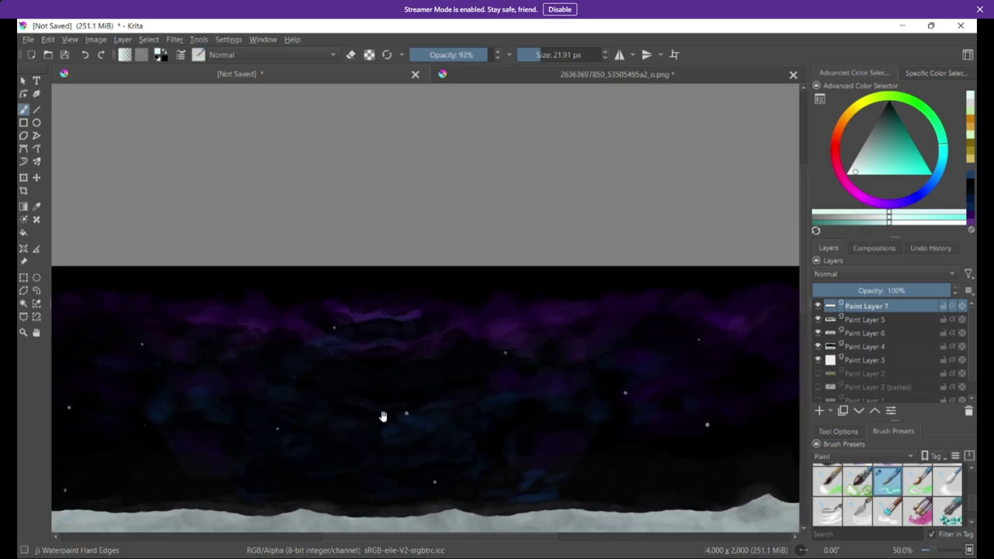
mouse_move(601, 396)
left_mouse_down()
mouse_move(485, 372)
mouse_move(388, 336)
left_mouse_up()
left_click_drag(337, 390, 607, 350)
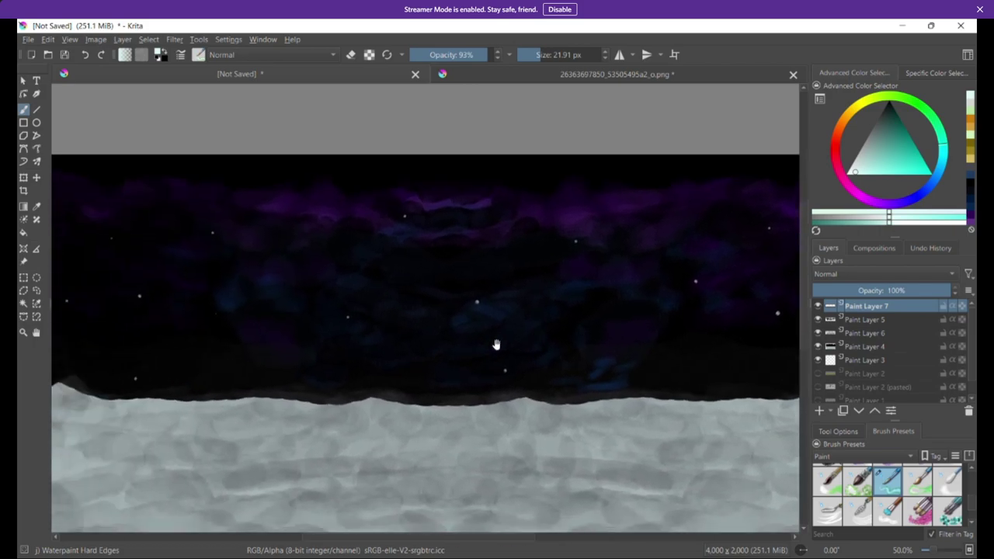
left_click_drag(448, 368, 563, 368)
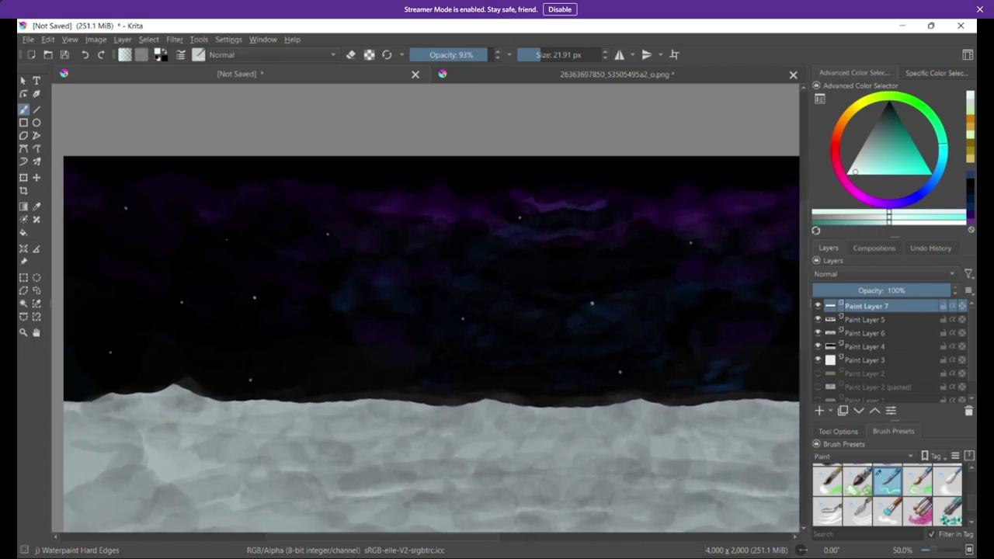
scroll(477, 353, "up", 3)
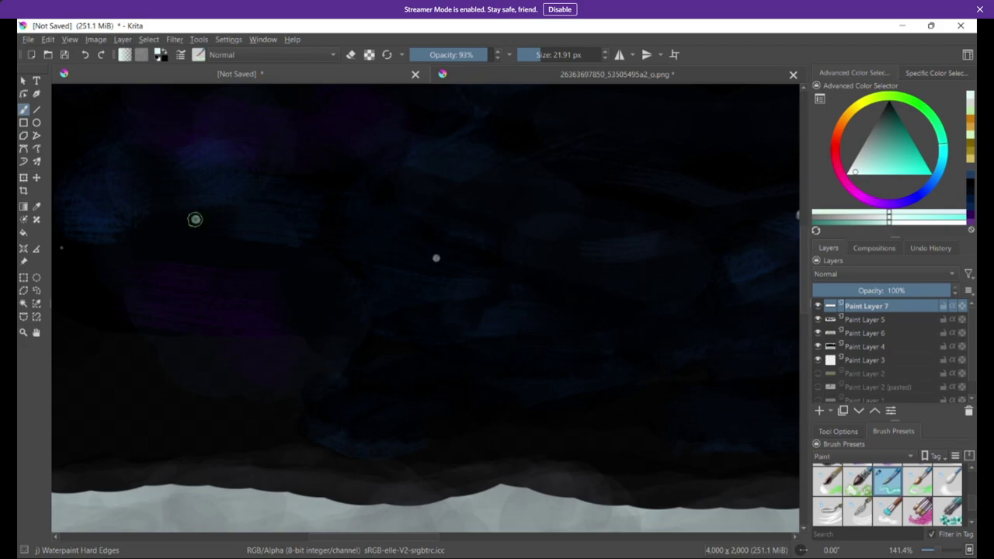
Step: Switch to the Discord screen-share call and send a fire emoji reaction
left_click(533, 536)
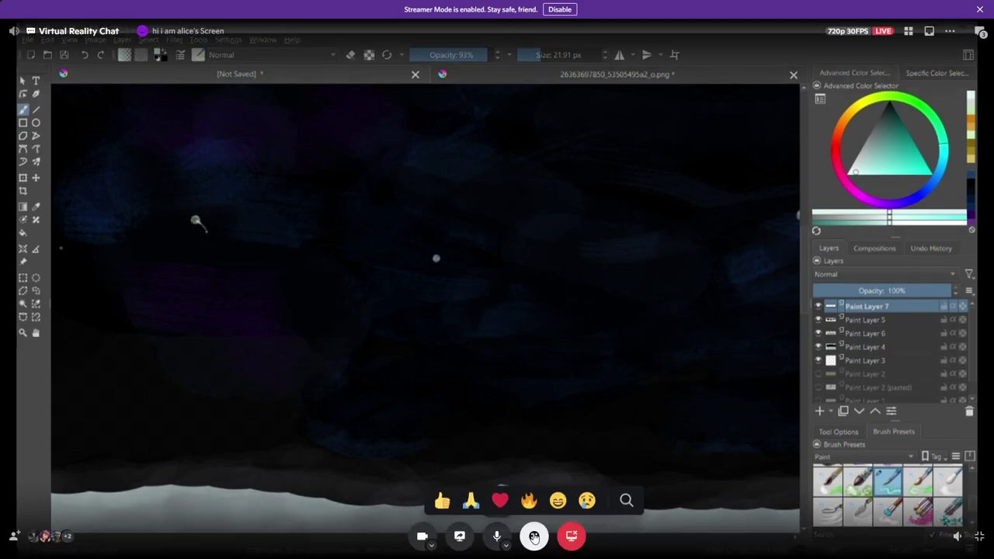
mouse_move(532, 537)
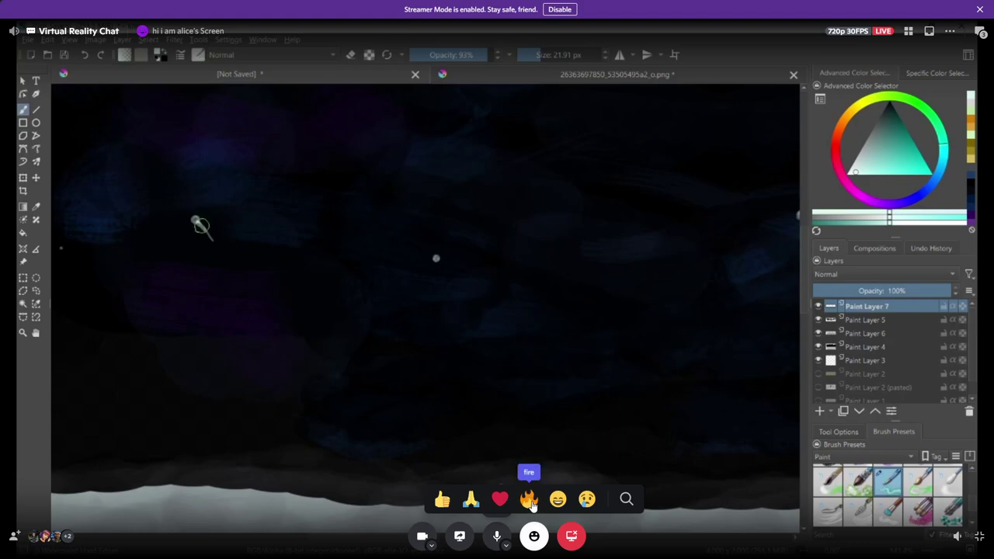
left_click(532, 503)
Step: Cover the streaked star in the lower night sky with black paint
left_click(889, 124)
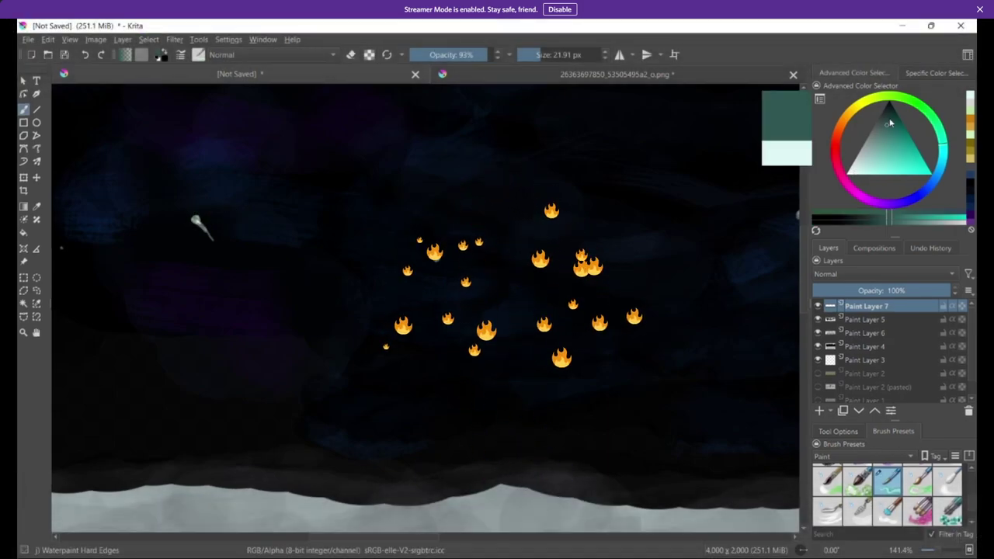
Step: Send a red heart emoji reaction to the screen share in the Discord call
mouse_move(656, 491)
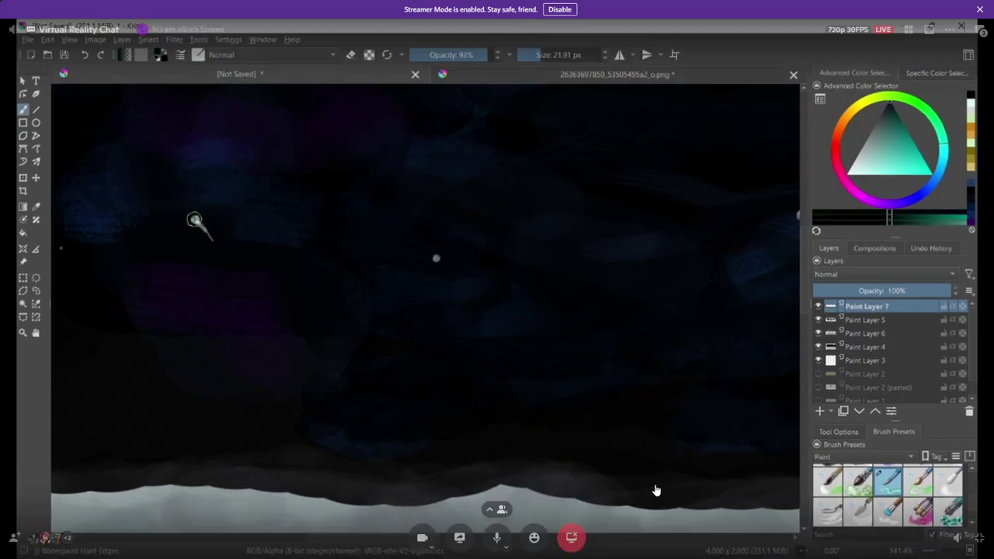
mouse_move(543, 539)
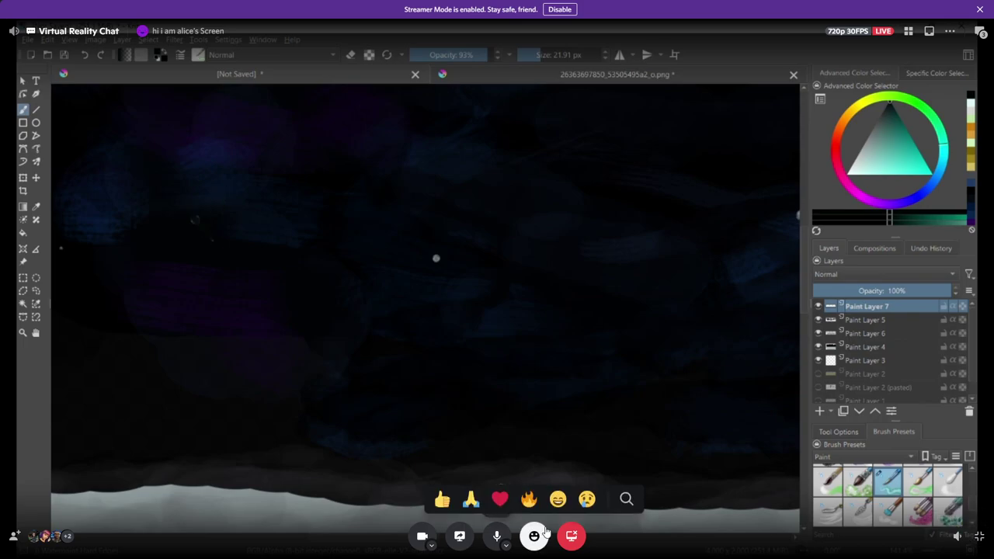
left_click(499, 498)
left_click(500, 499)
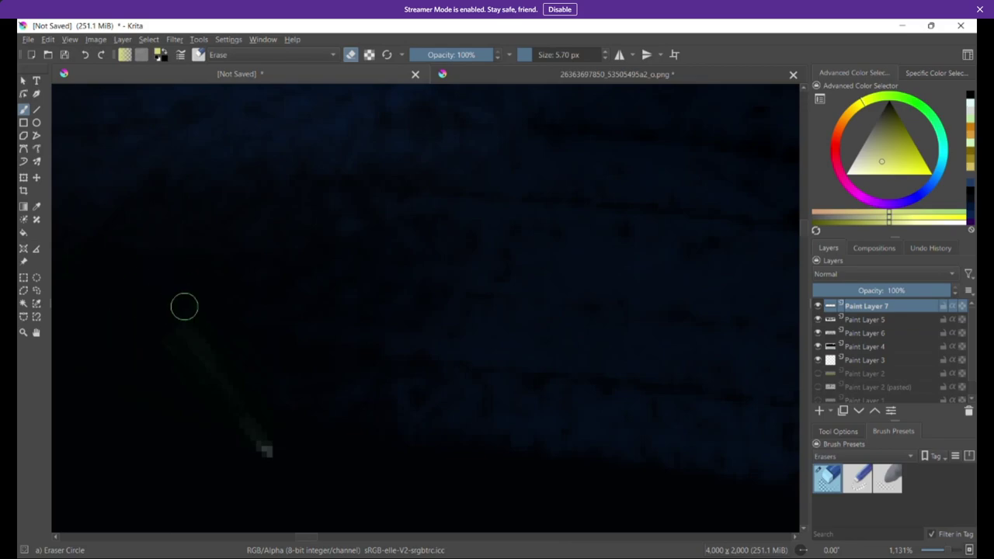
Step: Erase the leftover star streak with the Eraser Circle brush and show the Paint set of brush presets
mouse_move(213, 336)
left_mouse_down()
mouse_move(217, 402)
mouse_move(246, 445)
mouse_move(268, 458)
left_mouse_up()
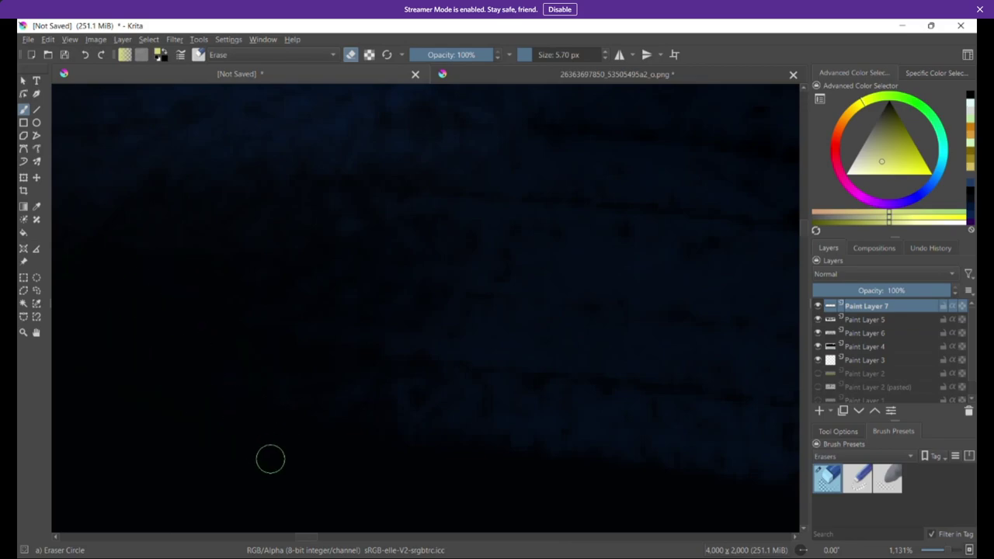
left_click(871, 456)
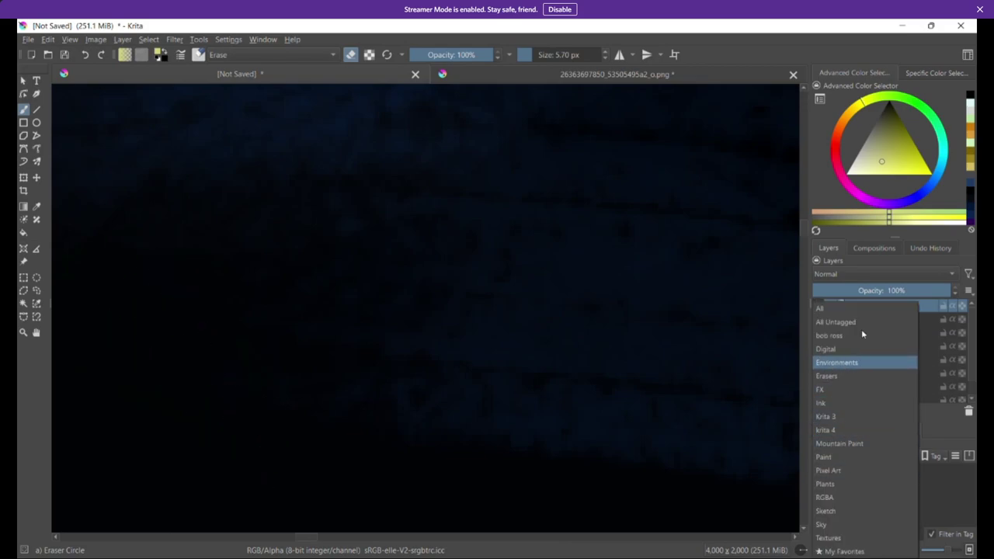
left_click(835, 460)
Step: Try the Dry Brushing preset at 1.96 px in saturated yellow on the dark sky
left_click(829, 476)
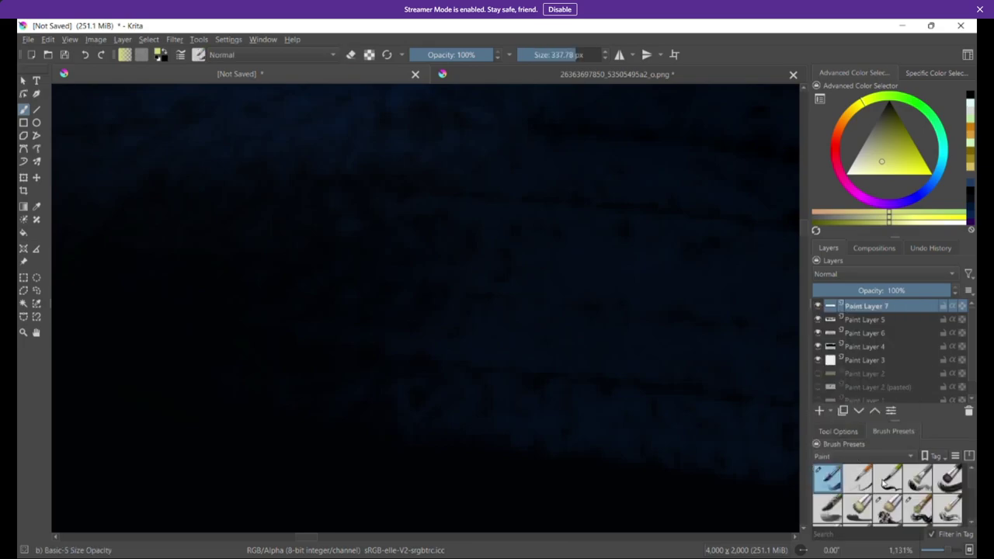
left_click(949, 506)
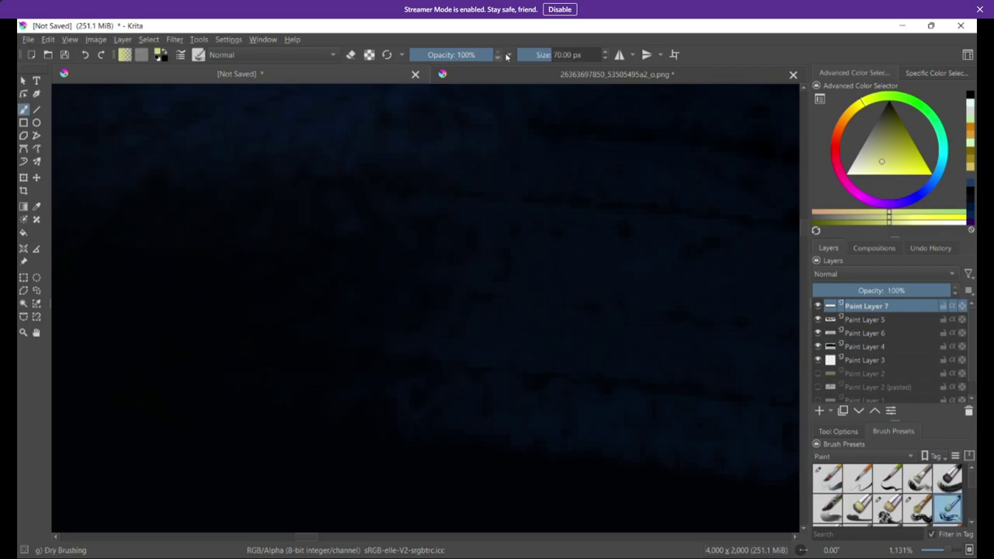
left_click_drag(528, 54, 523, 55)
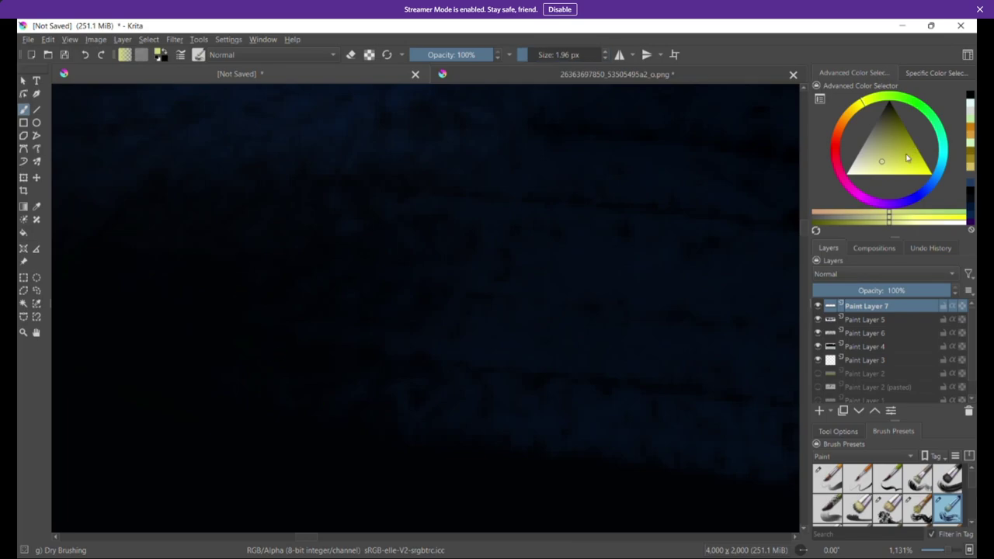
left_click(906, 157)
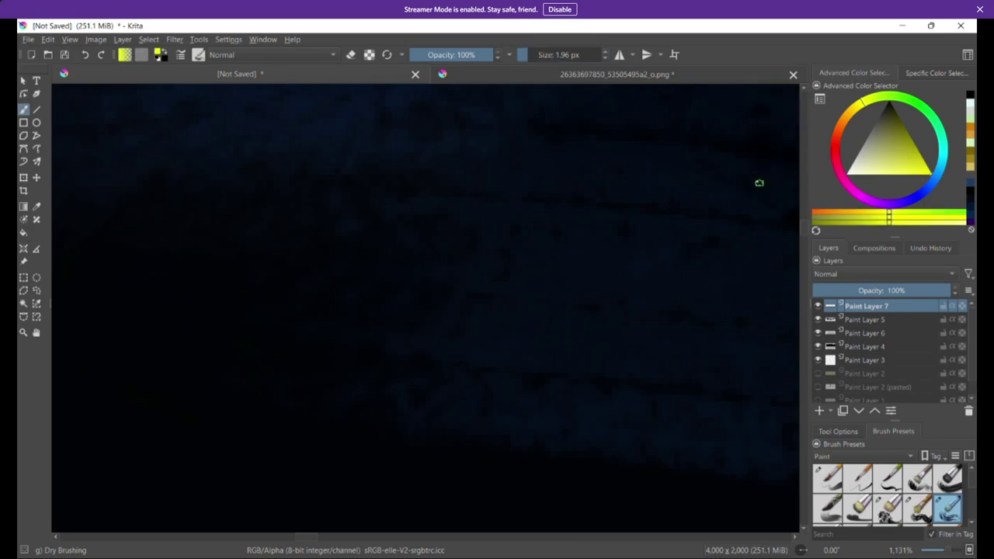
left_click(240, 296)
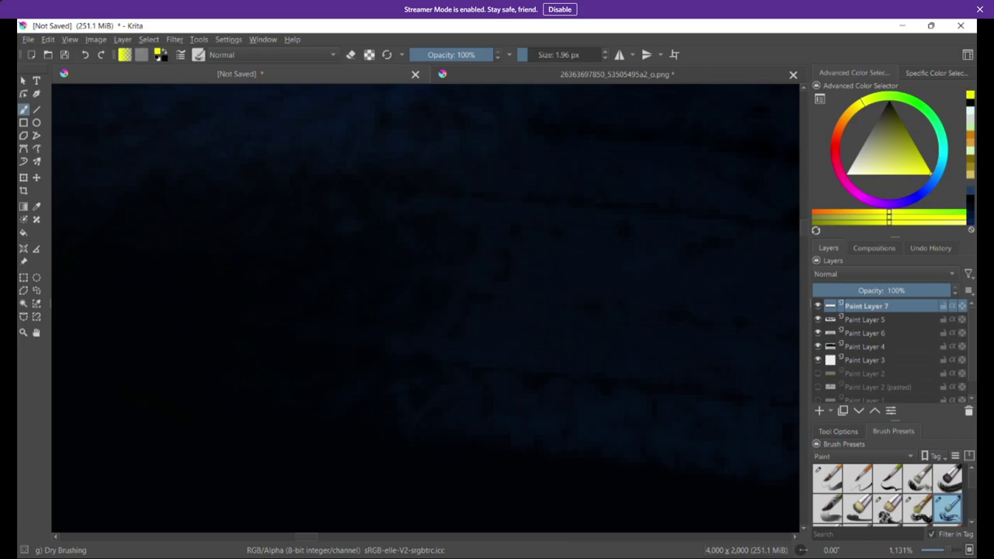
Step: Try a short saturated yellow diagonal streak with the Basic-6 Details brush at 7.50 px, and undo it
left_click(860, 477)
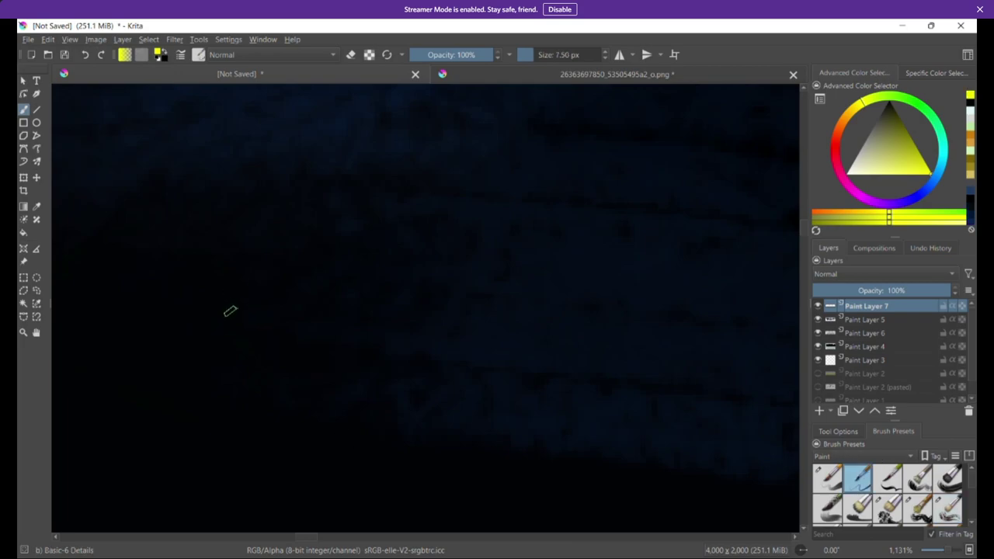
left_click_drag(229, 310, 273, 358)
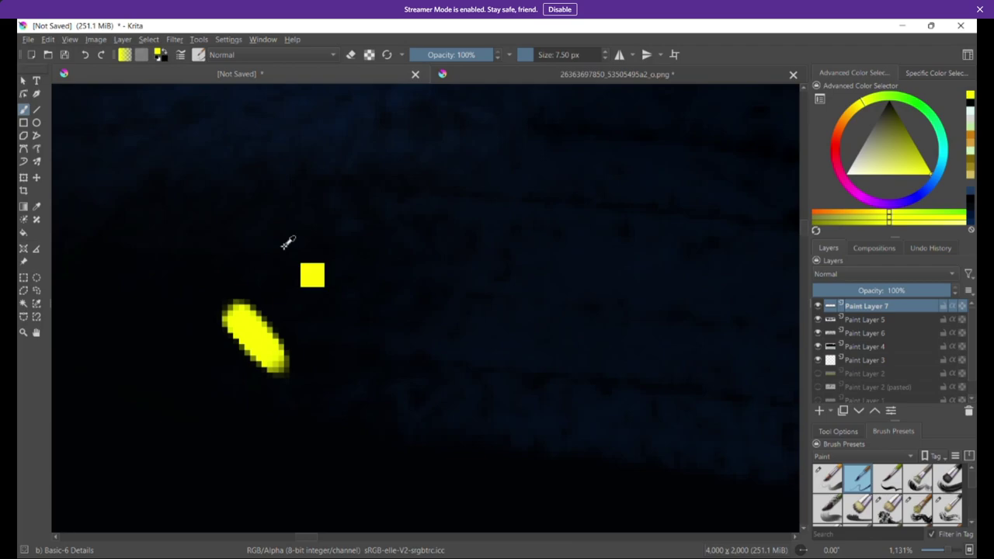
key("ctrl+z")
Step: Draw a pale yellow diagonal streak on the dark sky with the Basic-6 Details brush at 67% opacity
left_click(466, 54)
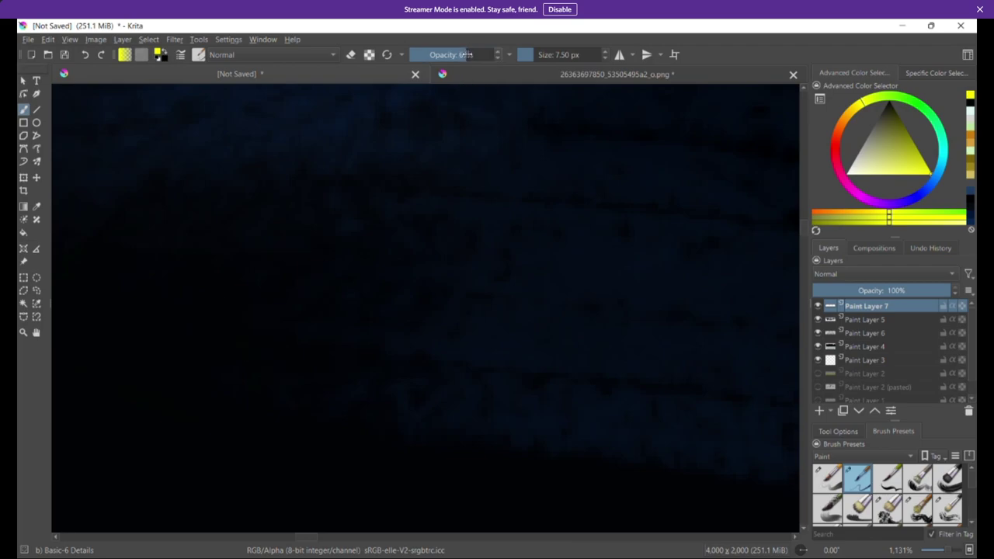
left_click_drag(867, 159, 866, 166)
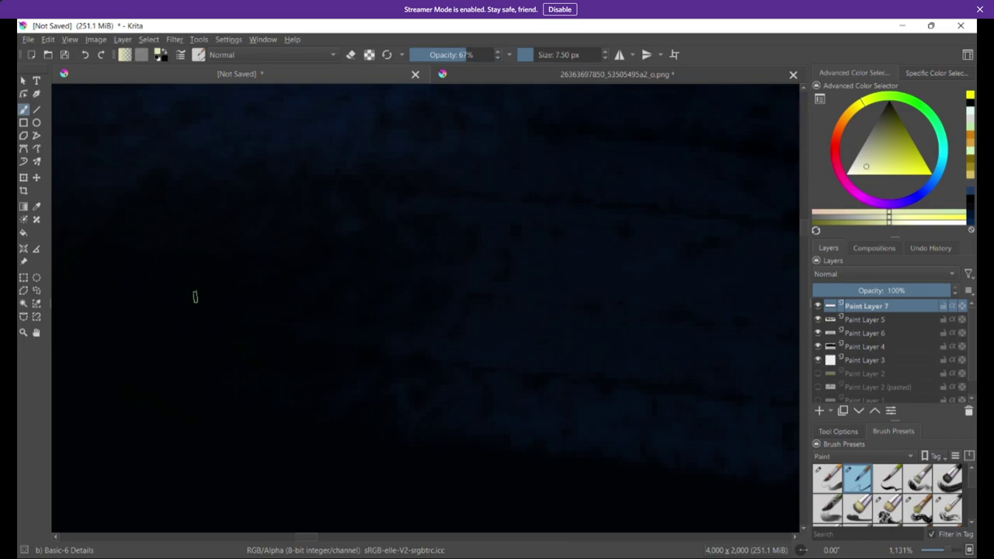
left_click_drag(195, 295, 306, 419)
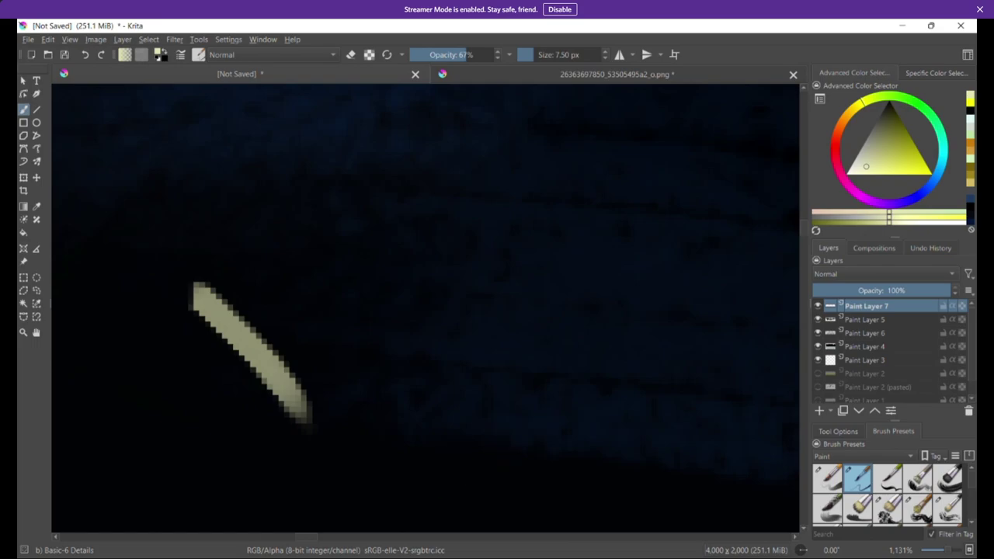
Step: Try a broad diagonal stroke with the Dry Bristles brush, and undo it together with the pale yellow streak
left_click(858, 505)
left_click(917, 477)
left_click(888, 506)
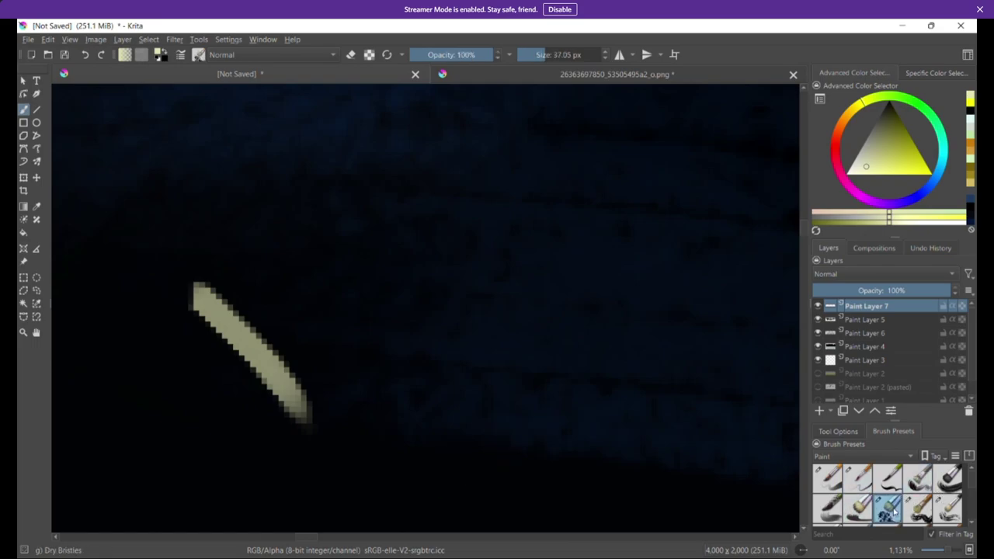
mouse_move(255, 233)
left_mouse_down()
mouse_move(238, 271)
mouse_move(349, 431)
mouse_move(349, 403)
left_mouse_up()
key("ctrl+z")
key("ctrl+z")
Step: Paint a pale yellow diagonal shooting star with the Dry Bristles brush at 9.85 px, adding a brighter head at its upper end
left_click(528, 54)
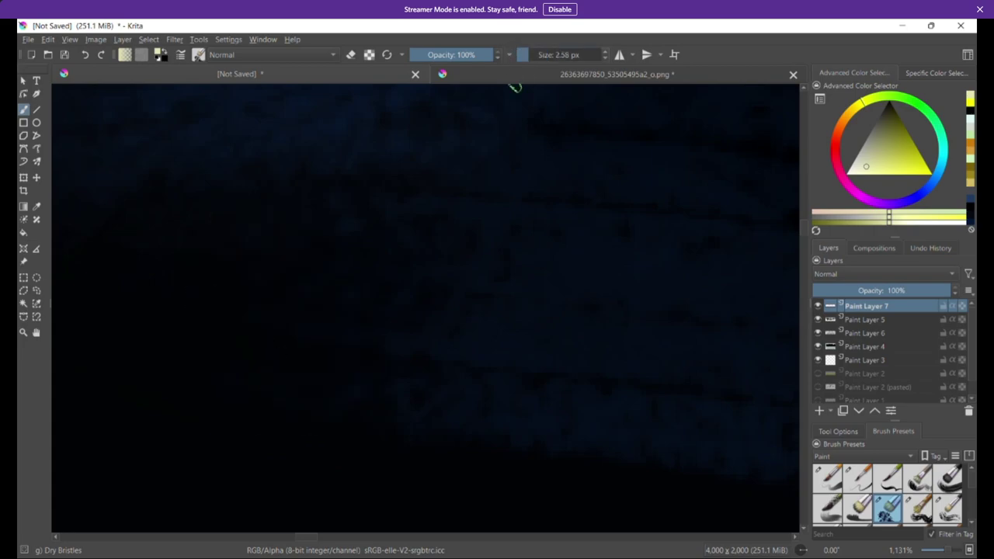
mouse_move(223, 283)
left_mouse_down()
mouse_move(241, 288)
mouse_move(215, 302)
left_mouse_up()
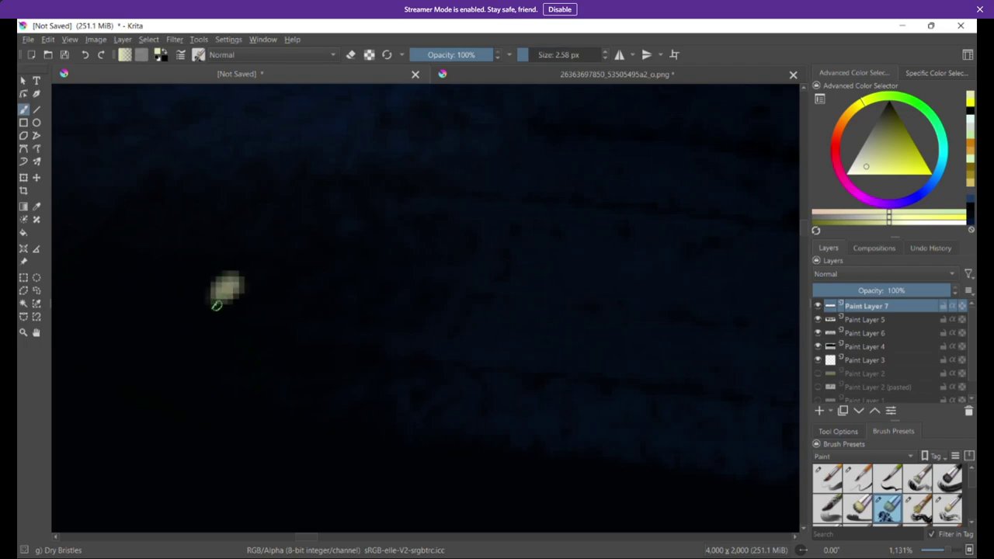
left_click(534, 54)
left_click(226, 291)
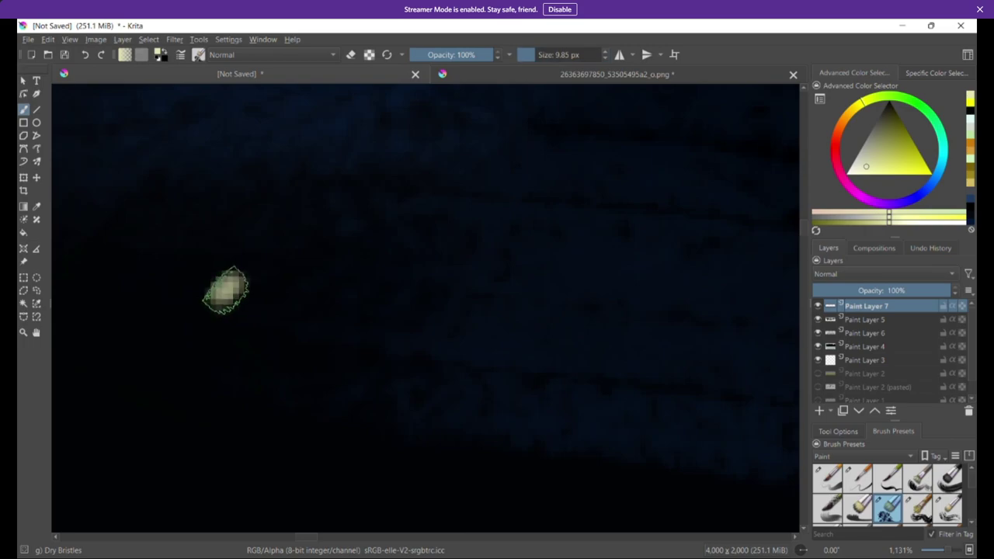
left_click_drag(225, 291, 343, 465)
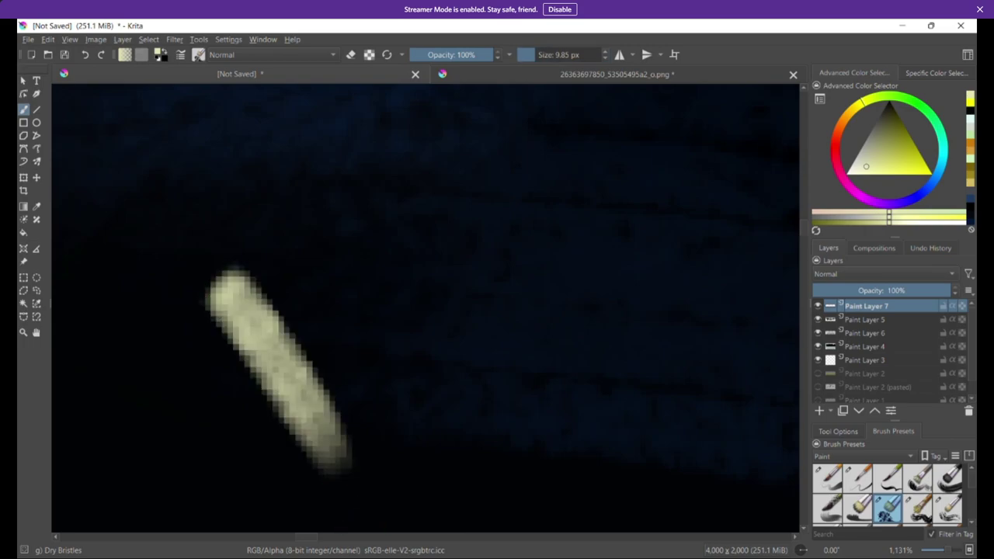
mouse_move(208, 268)
left_mouse_down()
mouse_move(220, 287)
mouse_move(207, 288)
mouse_move(225, 291)
left_mouse_up()
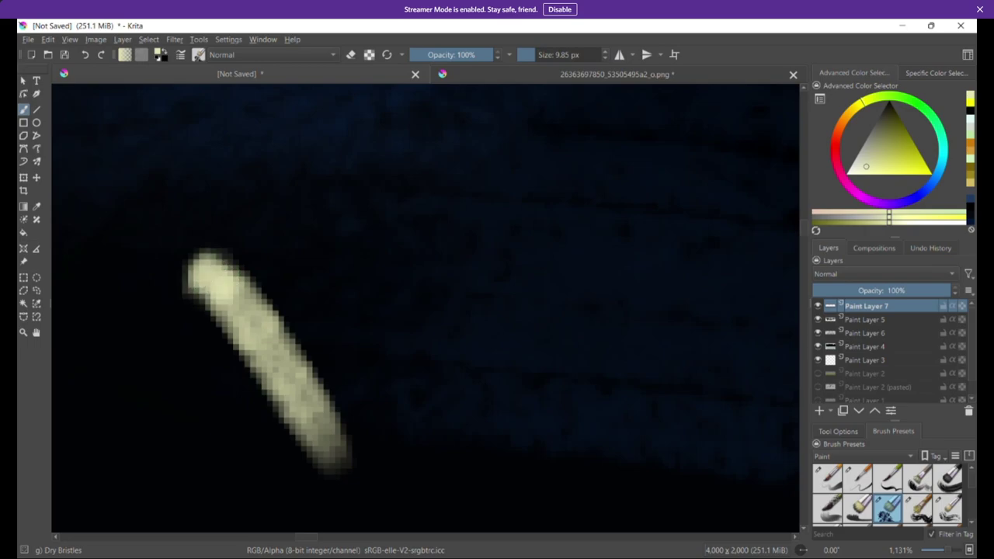
Step: Paint black along both edges of the shooting star to taper its tail to a point and separate it from the head
left_click_drag(882, 130, 891, 111)
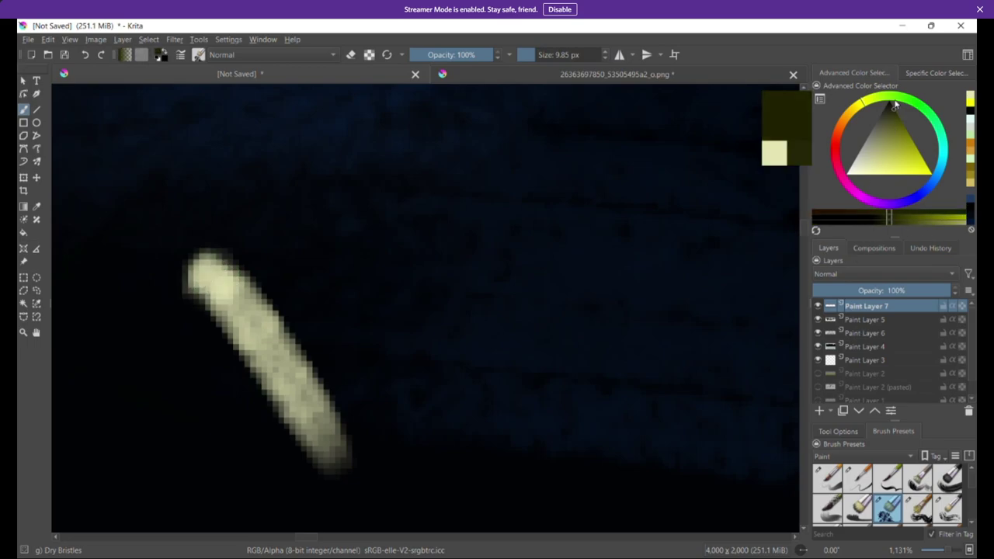
left_click(889, 102)
mouse_move(240, 260)
left_mouse_down()
mouse_move(317, 348)
mouse_move(346, 462)
left_mouse_up()
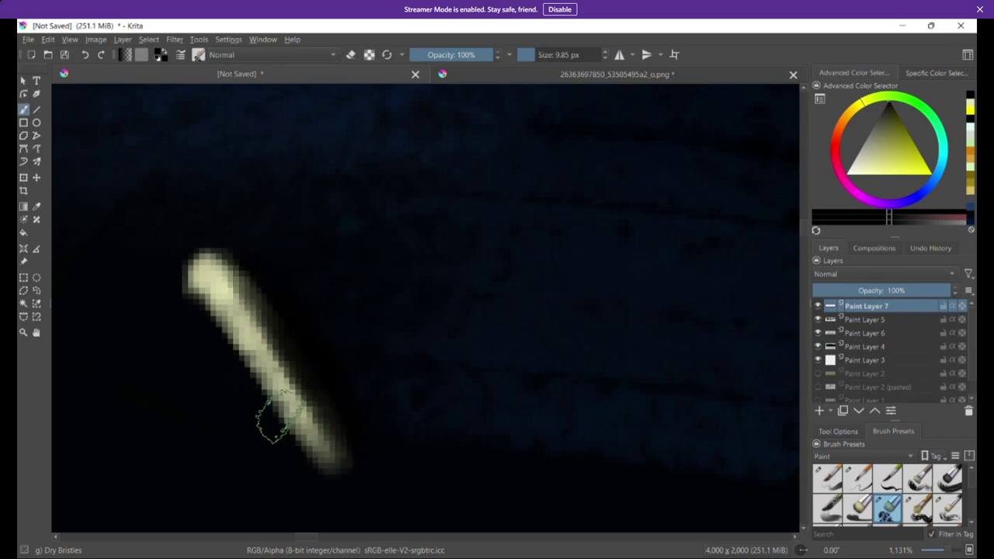
mouse_move(205, 354)
left_mouse_down()
mouse_move(327, 510)
mouse_move(244, 397)
mouse_move(328, 497)
left_mouse_up()
left_click_drag(277, 275, 300, 342)
left_click_drag(325, 386, 339, 427)
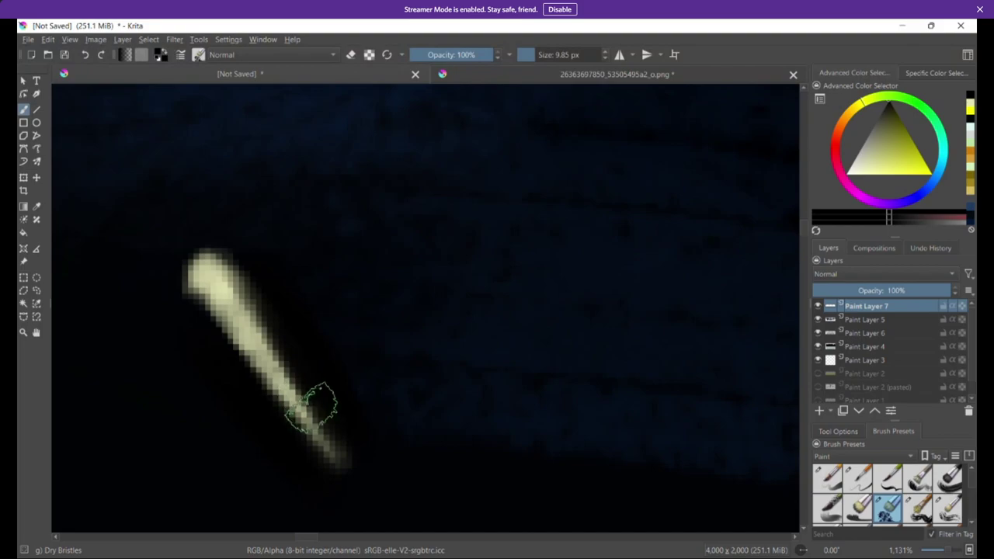
mouse_move(319, 423)
left_mouse_down()
mouse_move(357, 465)
mouse_move(355, 452)
left_mouse_up()
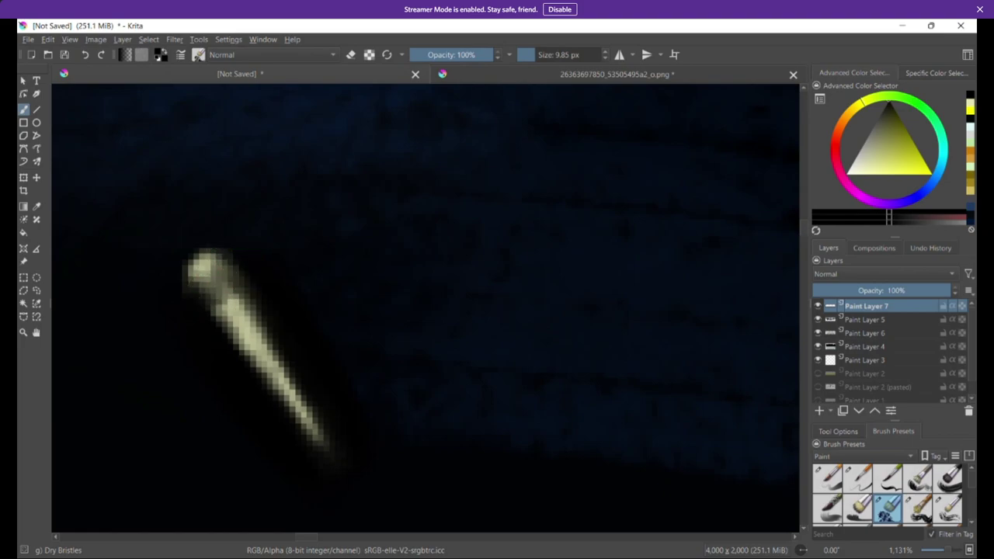
Step: Add fine pale cream touches between the shooting star's head and tail with the brush at 0.87 px
left_click(857, 166)
left_click(524, 55)
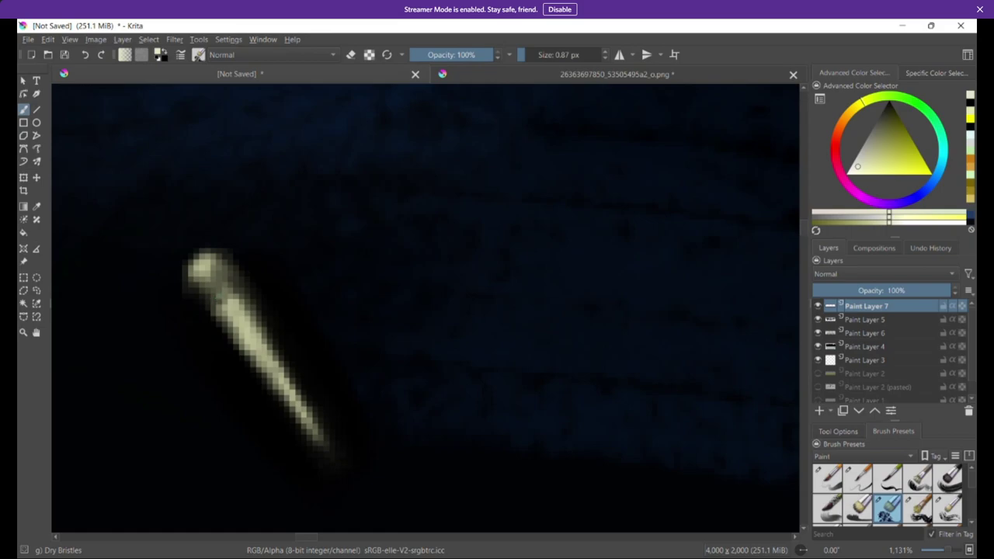
mouse_move(209, 307)
left_mouse_down()
mouse_move(235, 291)
mouse_move(199, 282)
mouse_move(206, 289)
left_mouse_up()
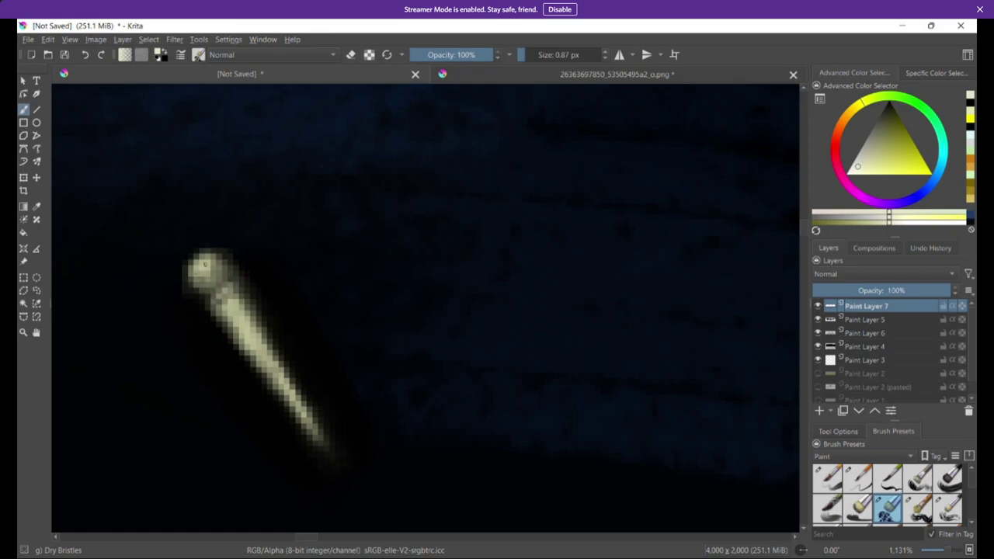
Step: Outline both sides of the shooting star's tail with thin dark blue lines using the brush at 0.87 px
left_click(676, 152, "ctrl")
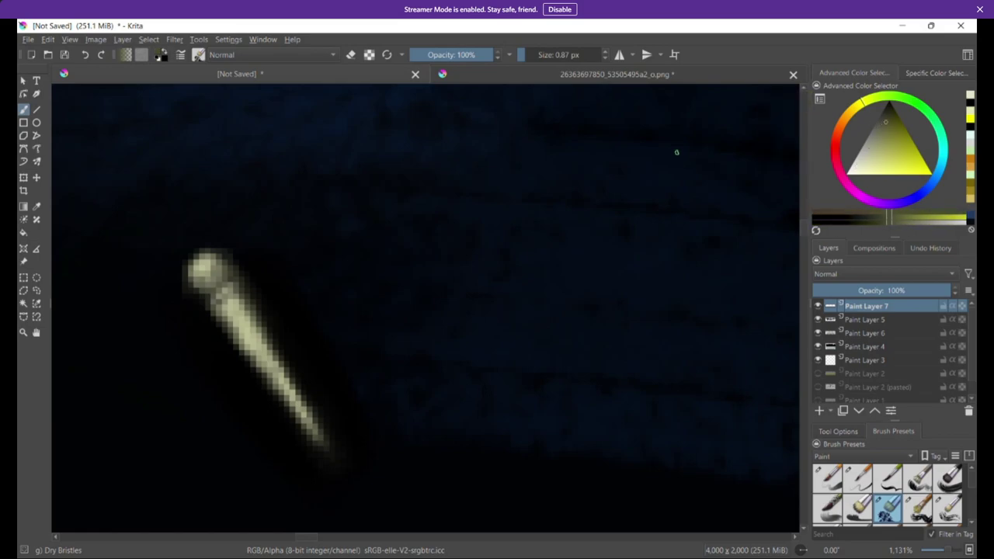
left_click(907, 167)
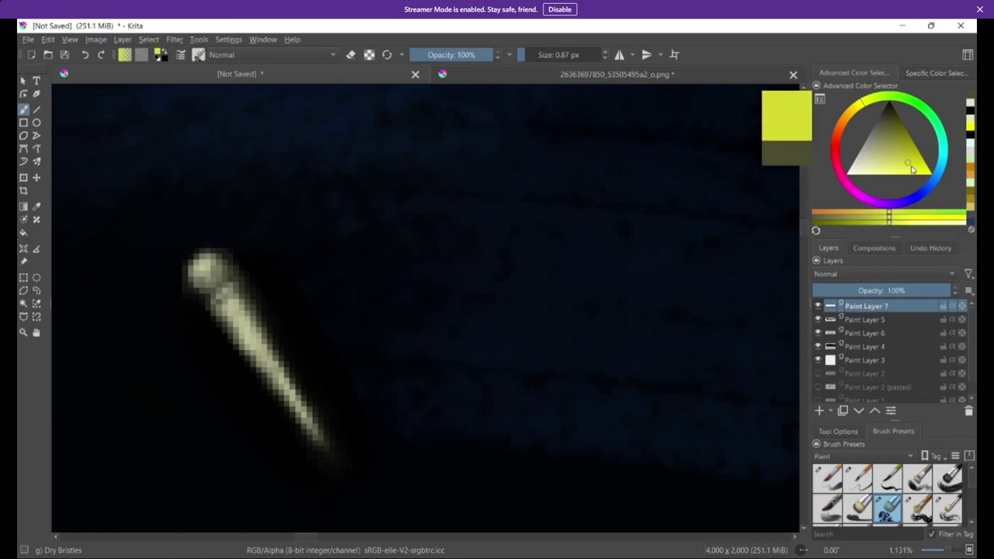
left_click(913, 201)
left_click_drag(906, 149, 902, 130)
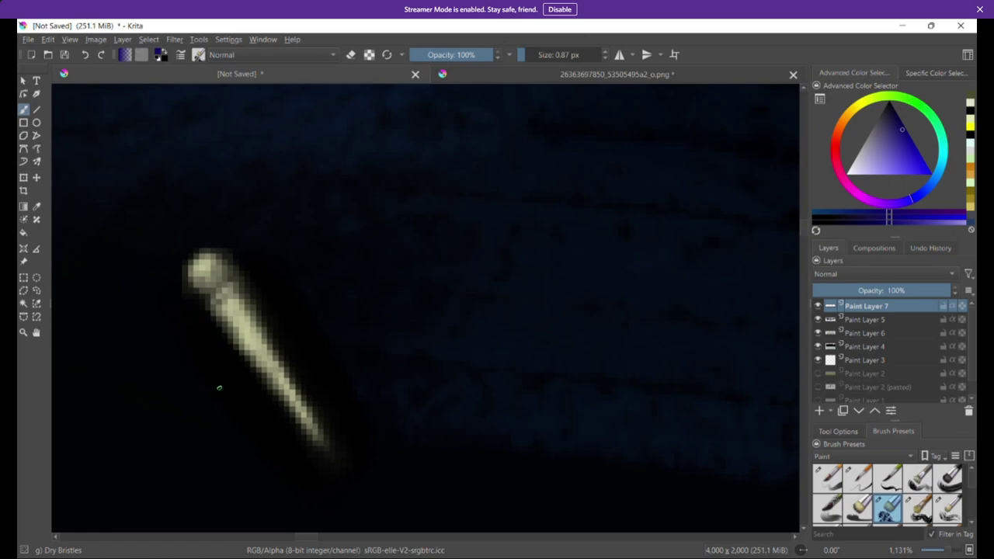
left_click(195, 364)
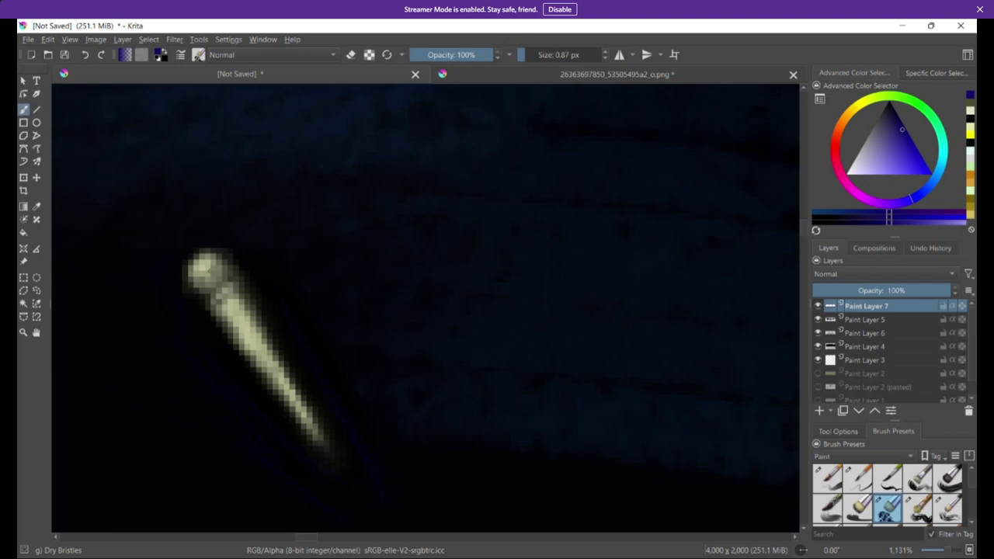
Step: Choose a muted bluish grey paint colour and add a new paint layer above the shooting star's layer
scroll(231, 282, "down", 12)
scroll(236, 286, "up", 4)
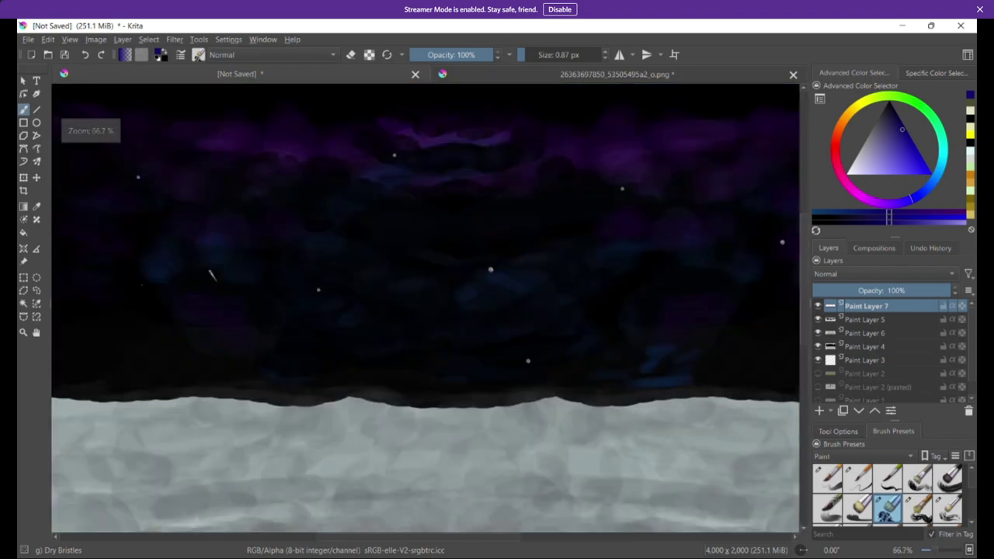
left_click_drag(413, 391, 605, 423)
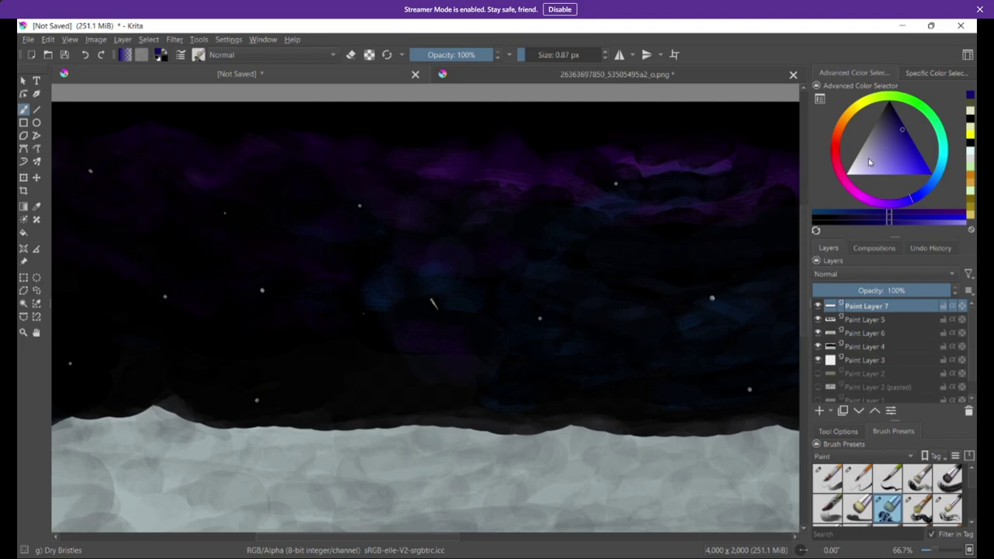
mouse_move(869, 163)
left_mouse_down()
mouse_move(864, 174)
mouse_move(869, 137)
left_mouse_up()
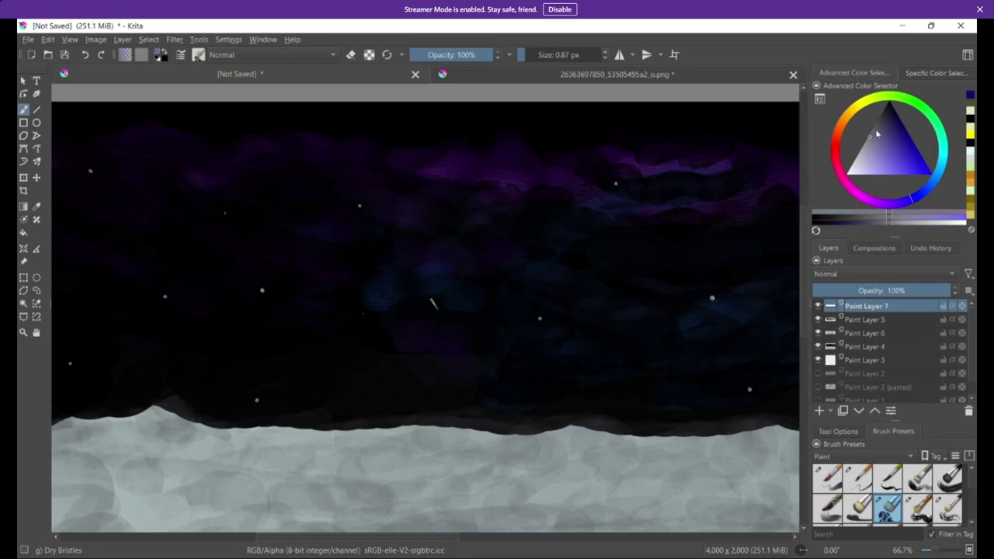
left_click(818, 410)
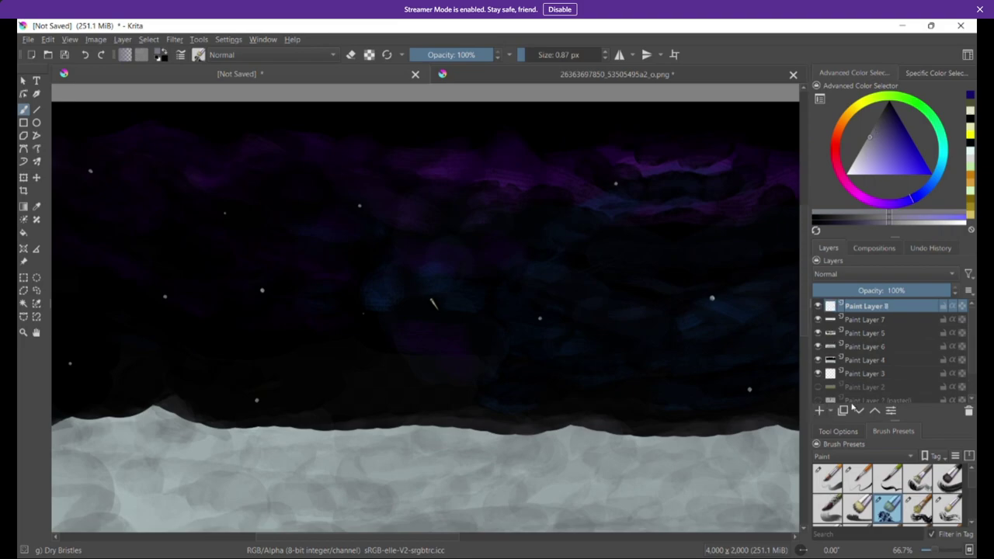
Step: Brush faint grey shading along the pale ground's ridge line at the horizon with the brush at 24.82 px
left_click(432, 300)
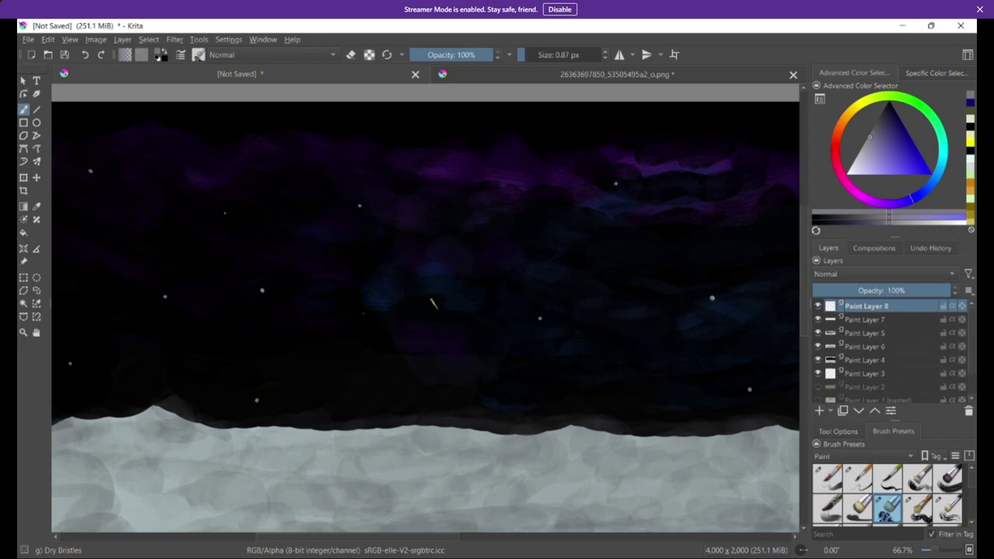
left_click(542, 52)
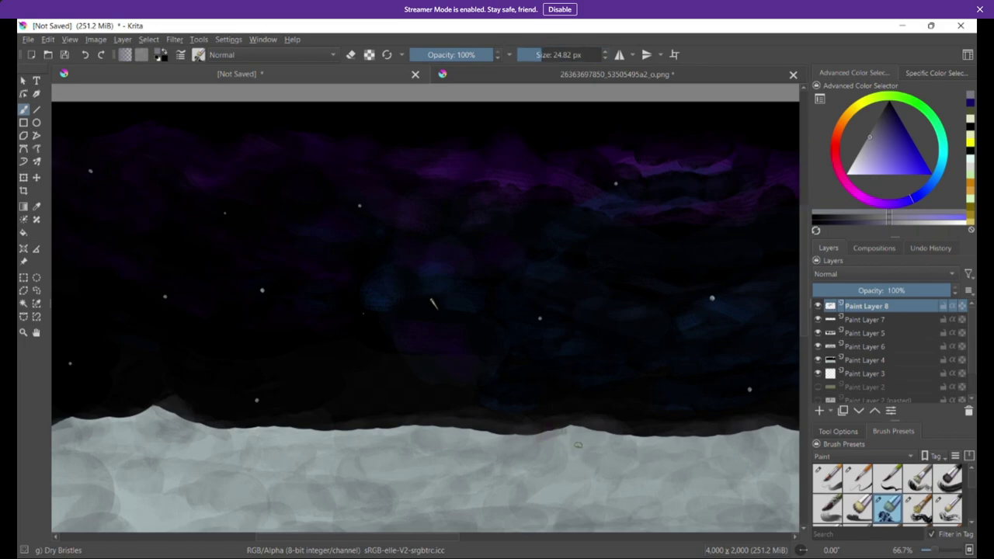
mouse_move(574, 423)
left_mouse_down()
mouse_move(548, 428)
mouse_move(339, 386)
mouse_move(127, 399)
mouse_move(75, 419)
left_mouse_up()
mouse_move(478, 432)
left_mouse_down()
mouse_move(473, 351)
mouse_move(415, 345)
left_mouse_up()
scroll(376, 336, "down", 6)
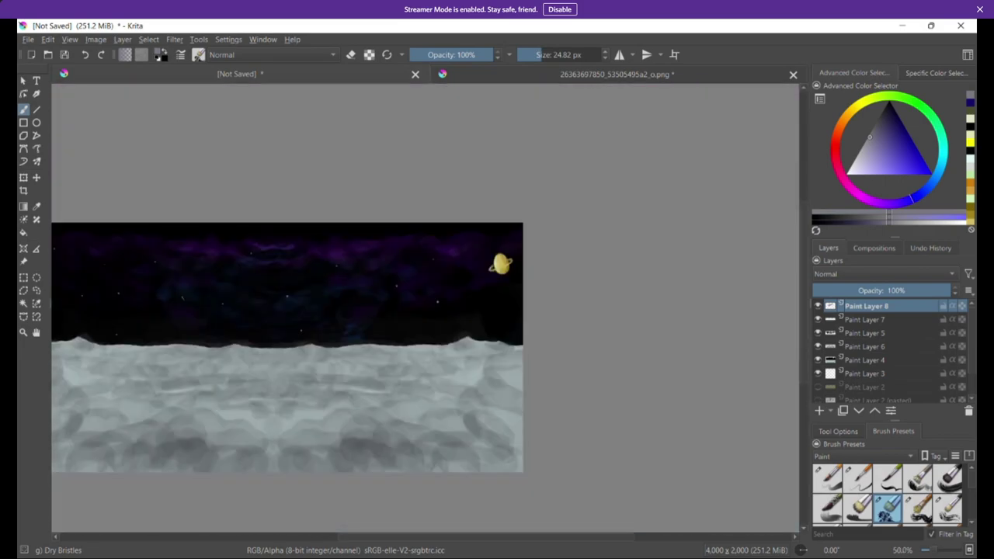
scroll(376, 336, "up", 3)
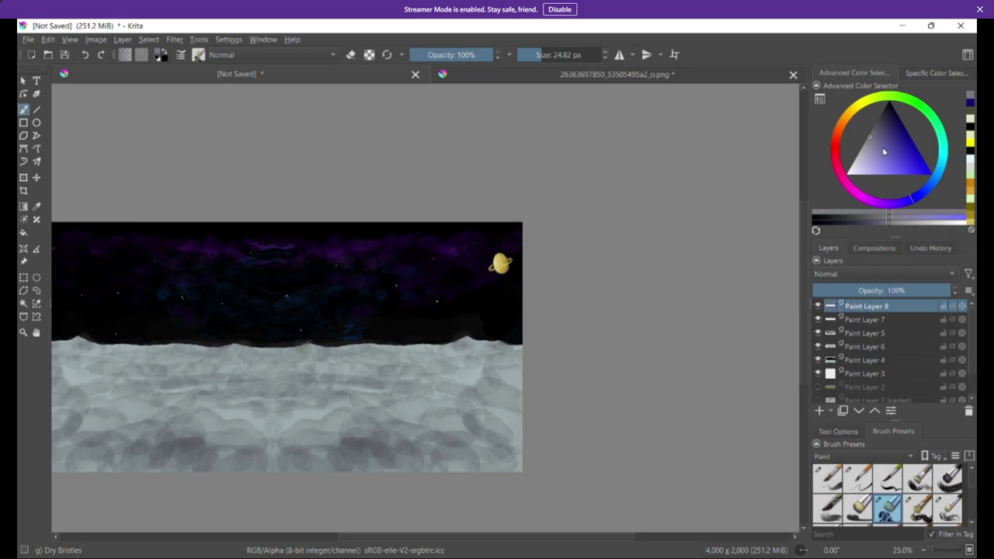
Step: Paint near-black rocky shadows on the hills and ridges along the horizon with the brush at 24.82 px
left_click_drag(881, 147, 881, 111)
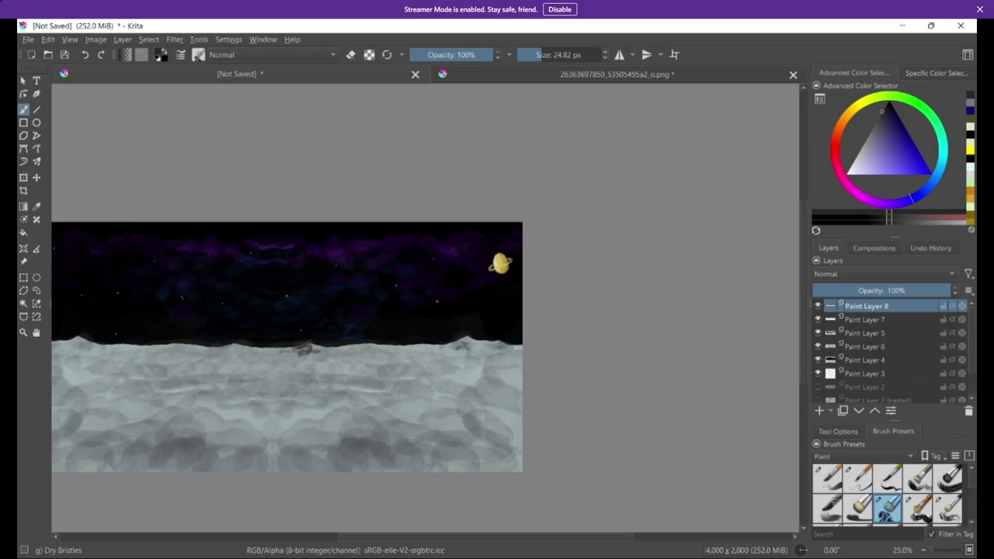
left_click_drag(507, 349, 490, 343)
left_click_drag(386, 401, 566, 388)
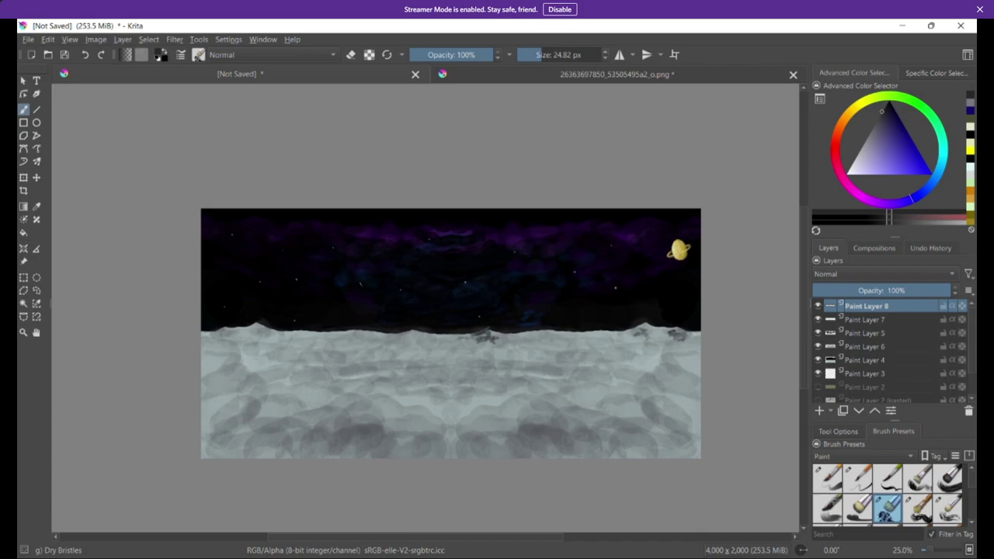
mouse_move(228, 336)
left_mouse_down()
mouse_move(234, 342)
mouse_move(219, 340)
left_mouse_up()
mouse_move(411, 338)
left_mouse_down()
mouse_move(403, 343)
mouse_move(414, 347)
left_mouse_up()
left_click_drag(257, 323, 265, 329)
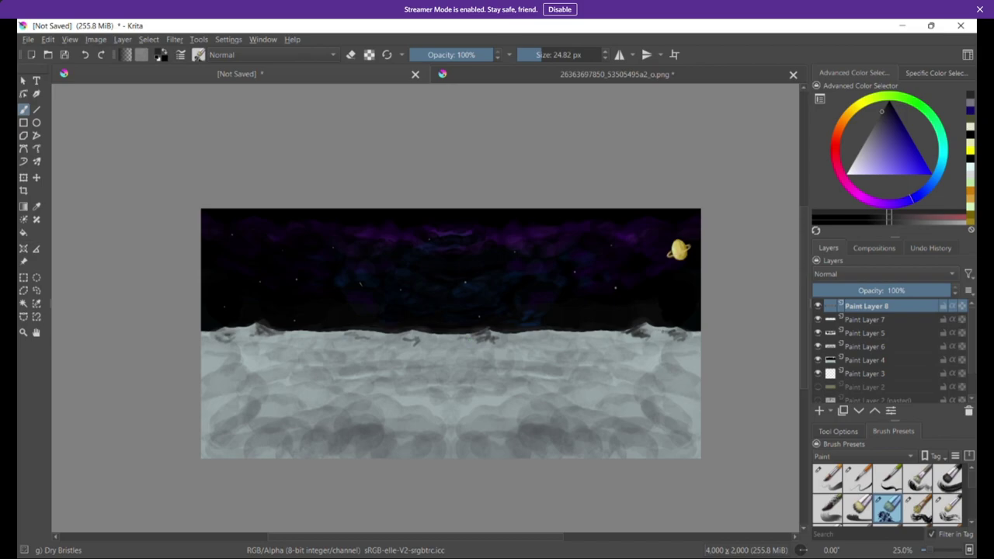
left_click_drag(666, 332, 674, 330)
mouse_move(487, 494)
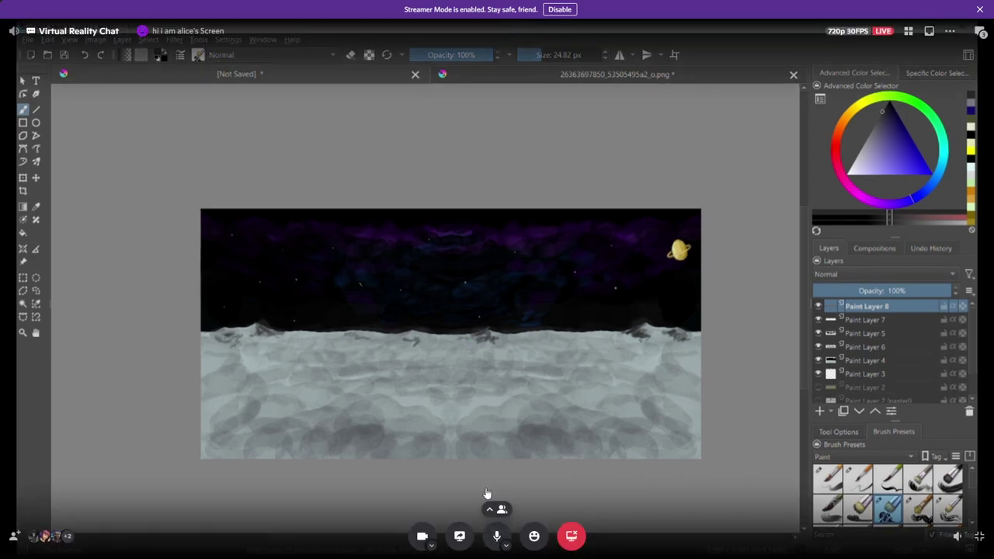
mouse_move(62, 543)
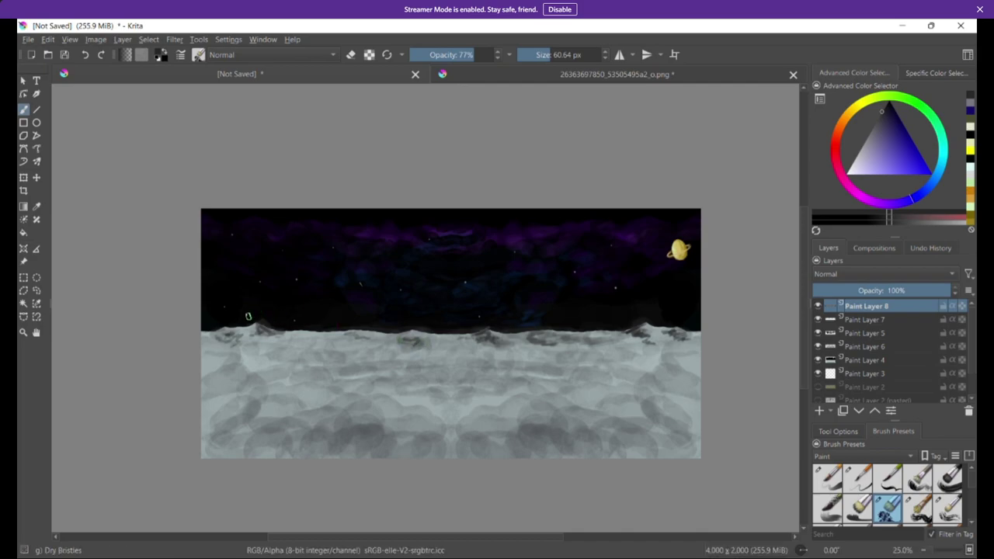
Step: Paint dark shading strokes over the hills just below the horizon and set the layer's opacity to 66%
mouse_move(257, 331)
left_mouse_down()
mouse_move(278, 338)
mouse_move(257, 344)
left_mouse_up()
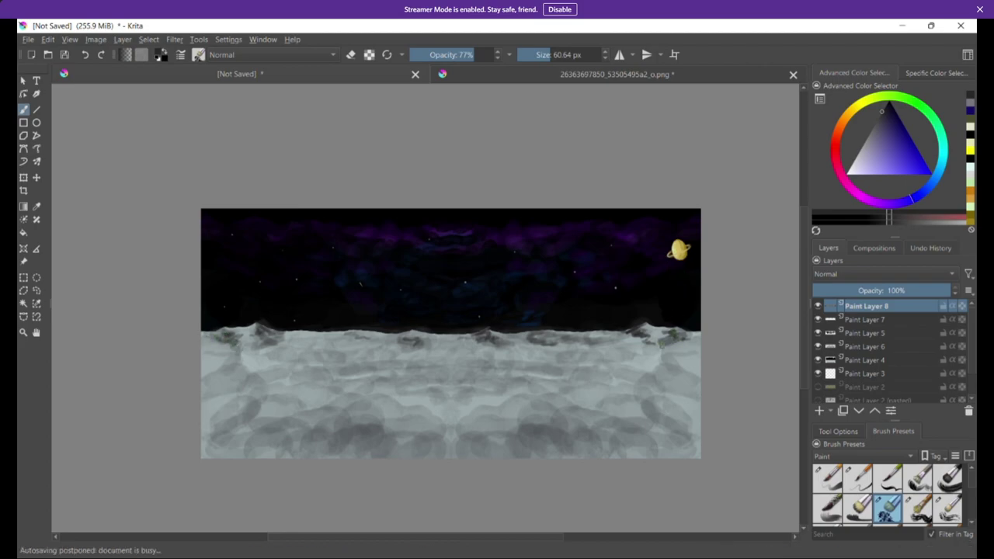
mouse_move(662, 344)
left_mouse_down()
mouse_move(628, 329)
mouse_move(635, 343)
mouse_move(621, 341)
mouse_move(652, 358)
left_mouse_up()
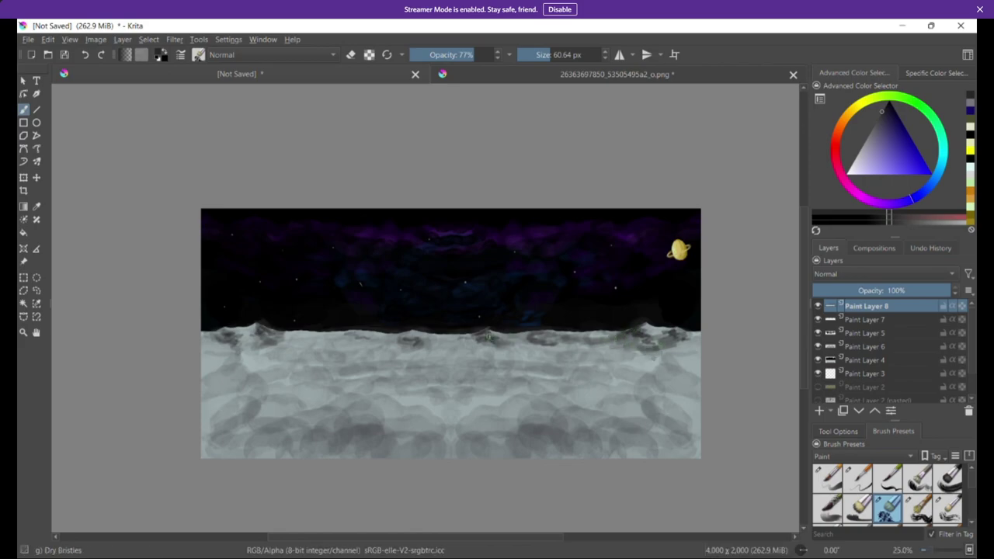
mouse_move(493, 341)
left_mouse_down()
mouse_move(478, 348)
mouse_move(492, 352)
mouse_move(472, 345)
mouse_move(568, 356)
left_mouse_up()
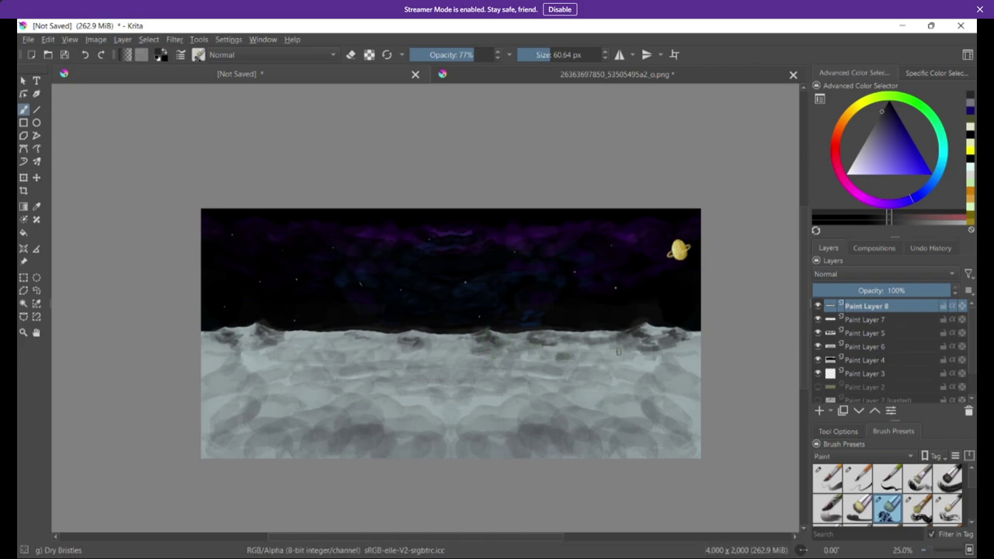
mouse_move(622, 333)
left_mouse_down()
mouse_move(610, 337)
mouse_move(647, 354)
left_mouse_up()
mouse_move(278, 333)
left_mouse_down()
mouse_move(309, 337)
mouse_move(273, 341)
mouse_move(301, 349)
mouse_move(246, 356)
mouse_move(233, 348)
mouse_move(249, 340)
left_mouse_up()
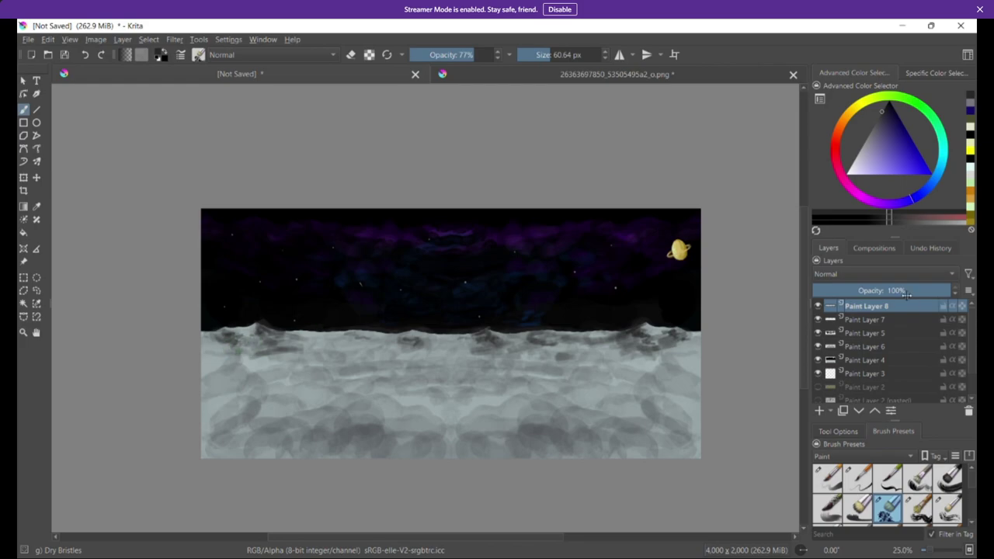
left_click_drag(912, 291, 898, 291)
mouse_move(894, 290)
left_mouse_down()
mouse_move(883, 290)
mouse_move(902, 291)
left_mouse_up()
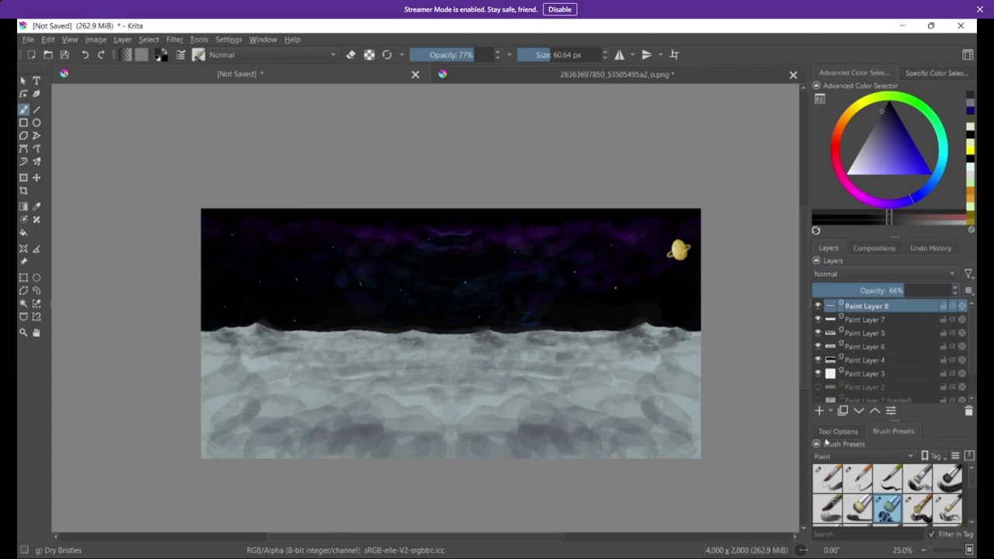
Step: Add a new paint layer and start thin white highlights on the leftmost hill with an 8.30 px brush
left_click(818, 410)
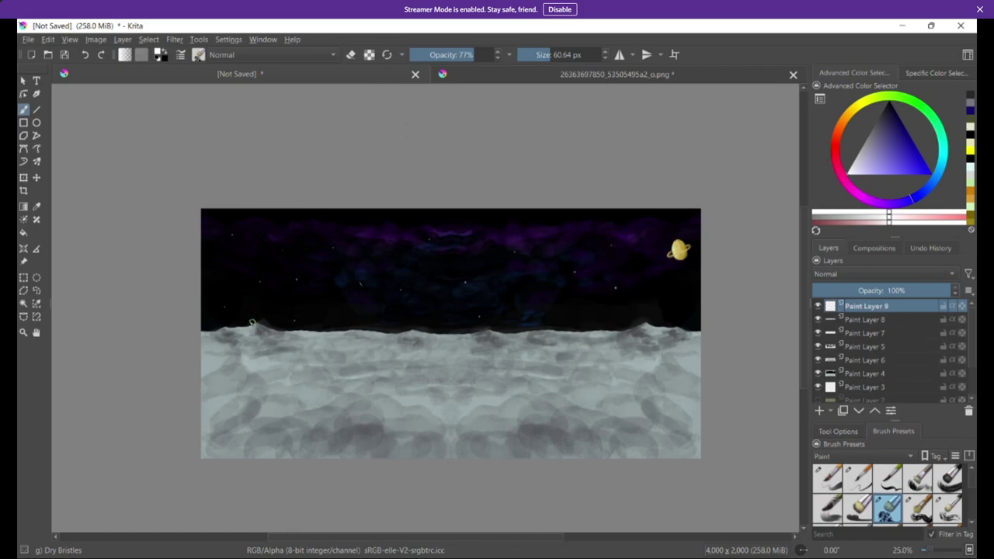
left_click_drag(538, 59, 533, 58)
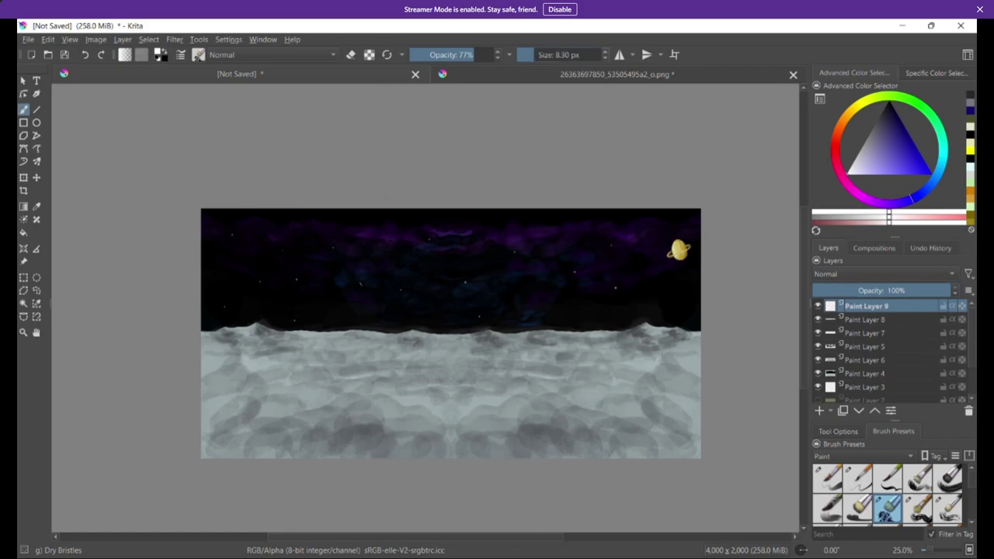
mouse_move(243, 333)
left_mouse_down()
mouse_move(255, 326)
mouse_move(248, 334)
left_mouse_up()
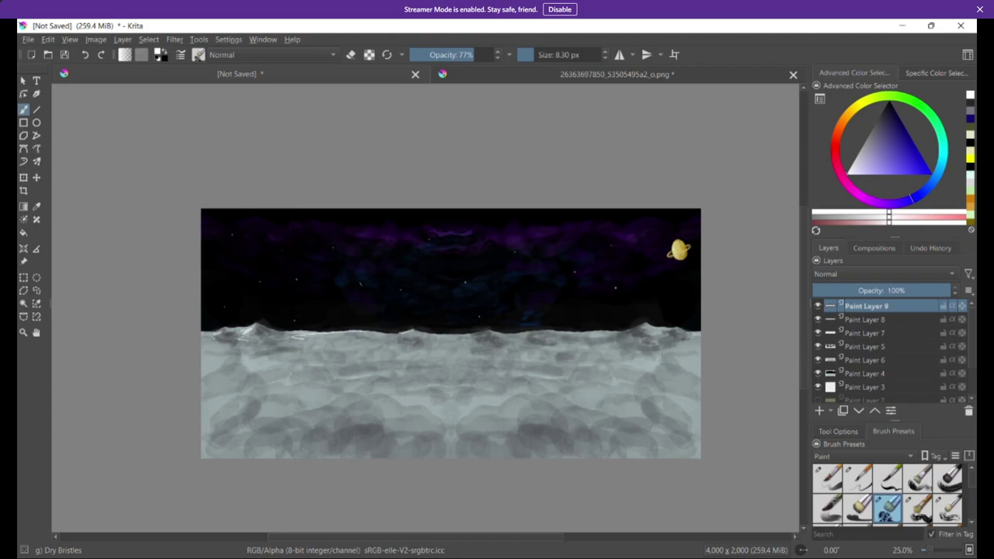
Step: Continue the white highlights along the central and right-hand ridge crests and set the highlight layer's opacity to 38%
scroll(435, 315, "up", 6)
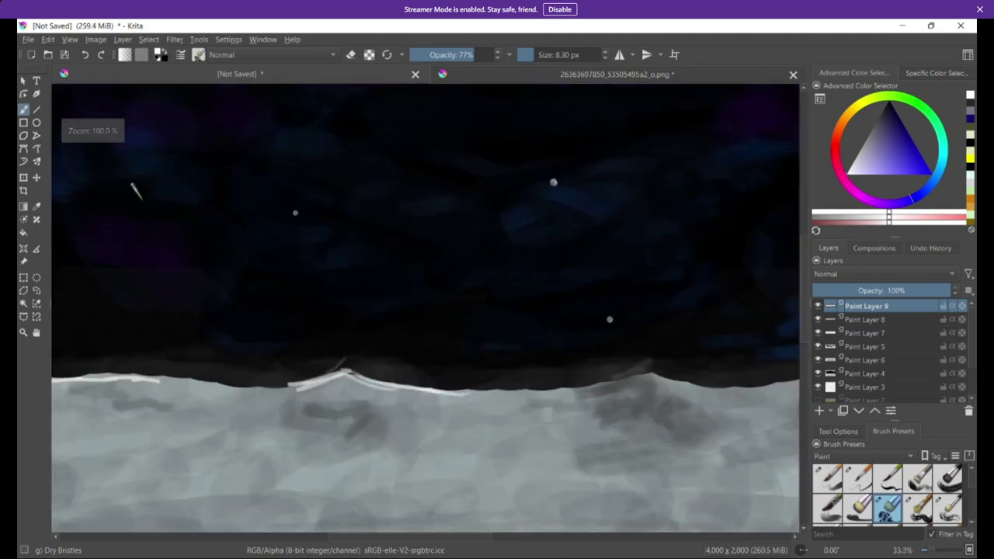
scroll(435, 315, "down", 3)
left_click_drag(375, 353, 327, 369)
mouse_move(376, 354)
left_mouse_down()
mouse_move(332, 366)
mouse_move(437, 366)
left_mouse_up()
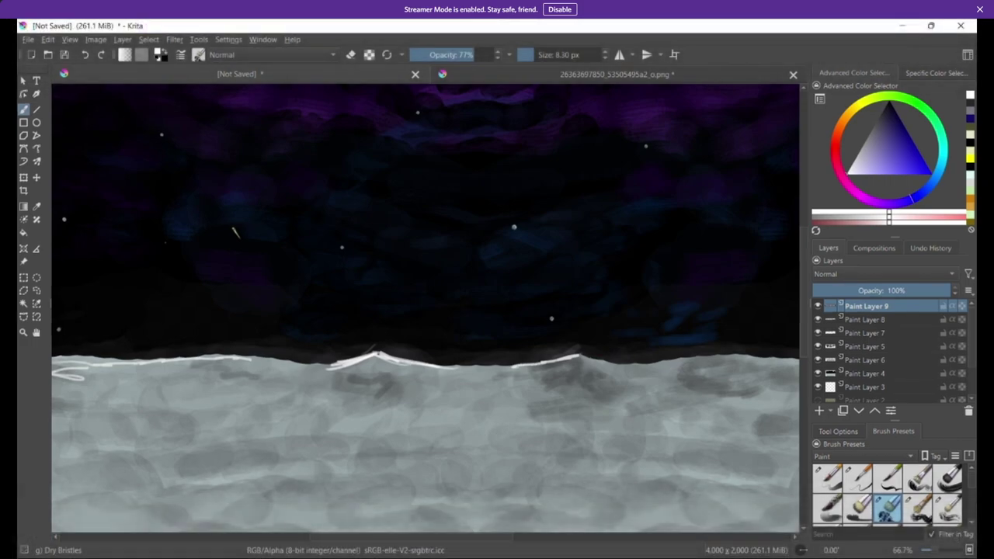
mouse_move(652, 364)
left_mouse_down()
mouse_move(683, 359)
mouse_move(647, 373)
left_mouse_up()
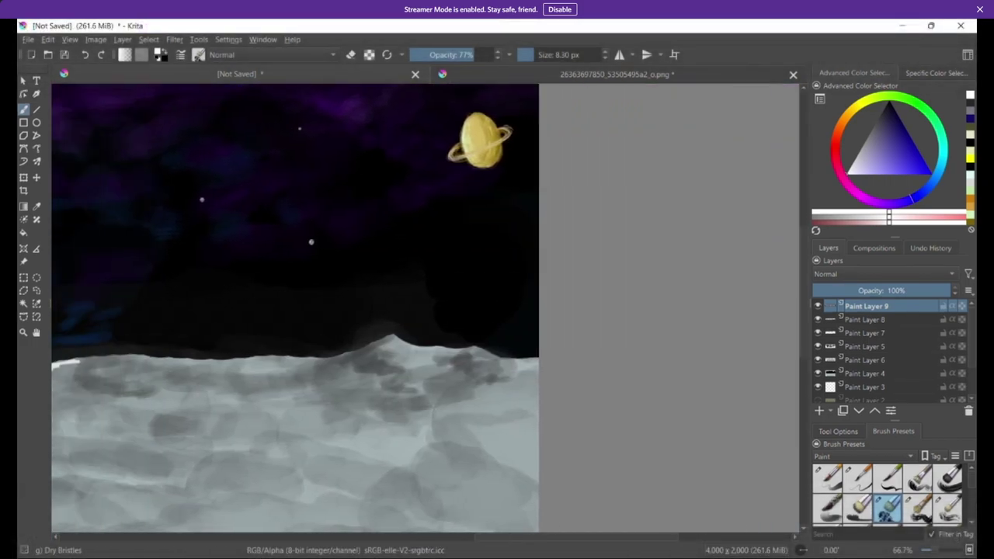
mouse_move(411, 341)
left_mouse_down()
mouse_move(467, 350)
mouse_move(436, 347)
mouse_move(428, 353)
left_mouse_up()
mouse_move(246, 359)
left_mouse_down()
mouse_move(346, 356)
mouse_move(224, 361)
left_mouse_up()
mouse_move(953, 293)
left_mouse_down()
mouse_move(857, 291)
mouse_move(865, 290)
left_mouse_up()
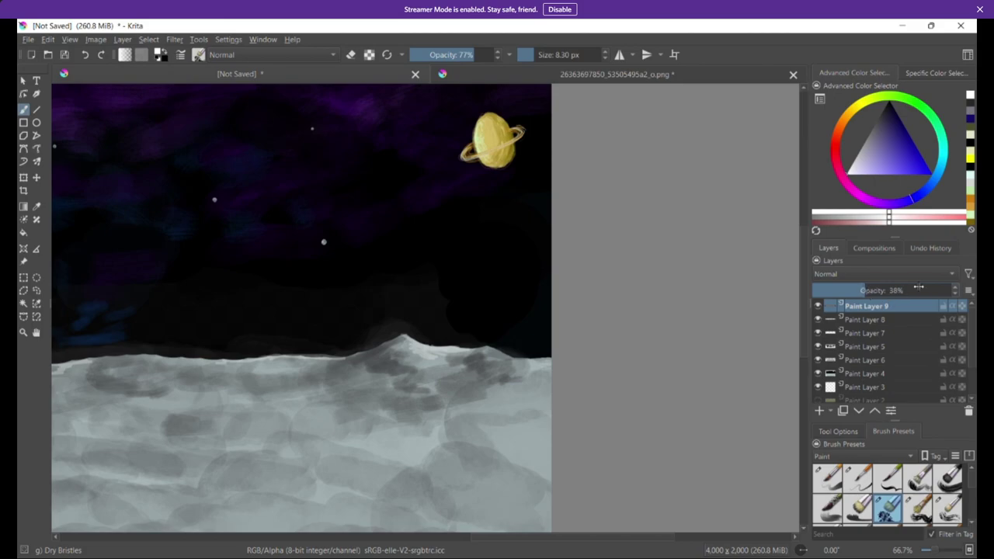
Step: Brush soft white highlights over the moon's surface around the hills, using a 129.53 px brush at 55% opacity
left_click_drag(362, 430, 714, 413)
left_click_drag(357, 412, 694, 418)
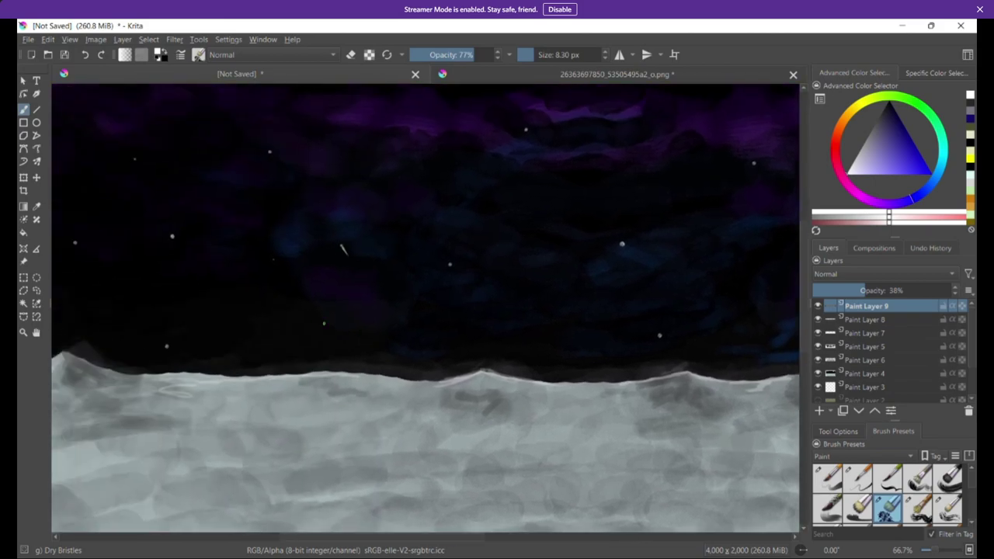
left_click_drag(543, 55, 559, 55)
left_click(560, 54)
left_click(458, 54)
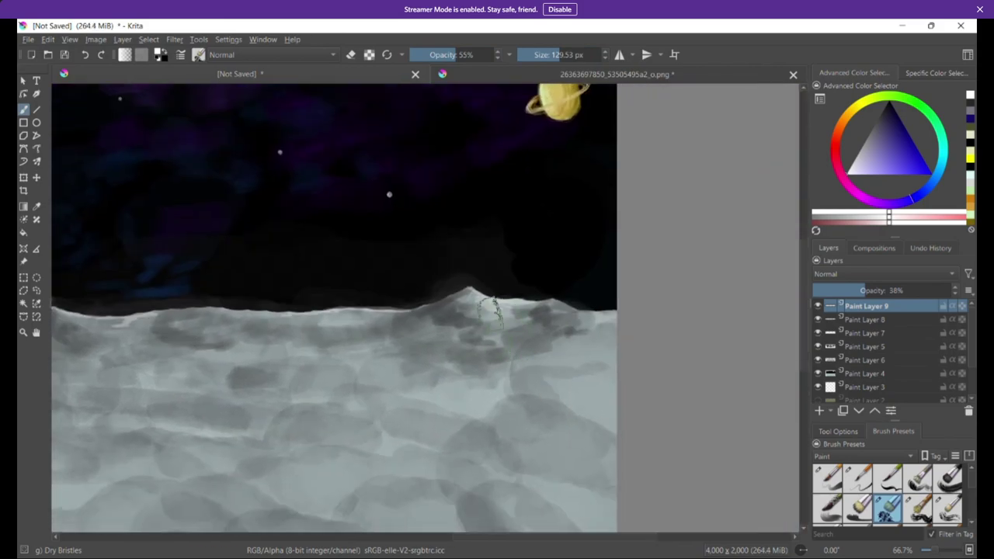
mouse_move(475, 326)
left_mouse_down()
mouse_move(518, 338)
mouse_move(493, 357)
mouse_move(592, 339)
mouse_move(604, 327)
mouse_move(569, 357)
mouse_move(522, 372)
mouse_move(518, 359)
mouse_move(489, 359)
mouse_move(466, 377)
mouse_move(470, 407)
left_mouse_up()
Step: Save the painting as a Krita document named moonsky in the Downloads folder
left_click(27, 40)
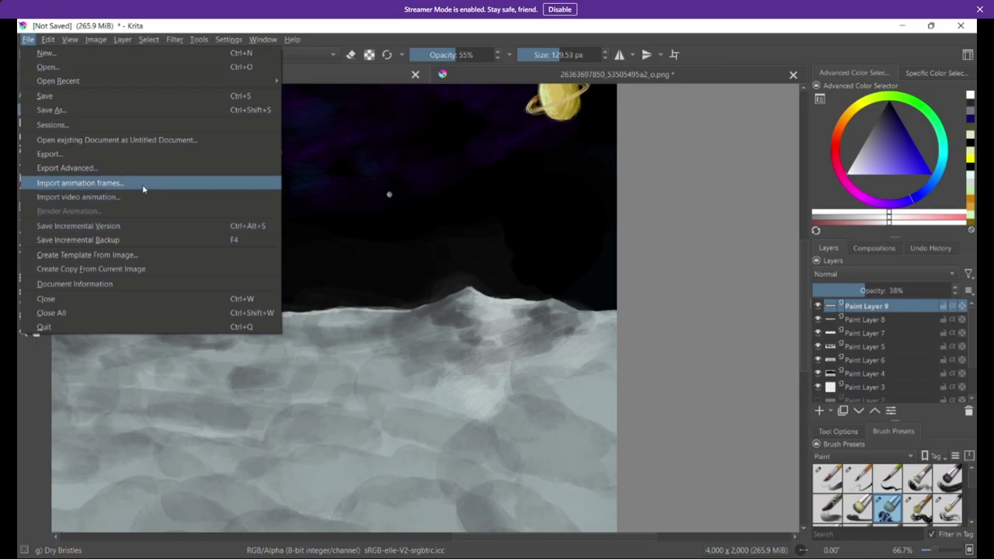
left_click(111, 109)
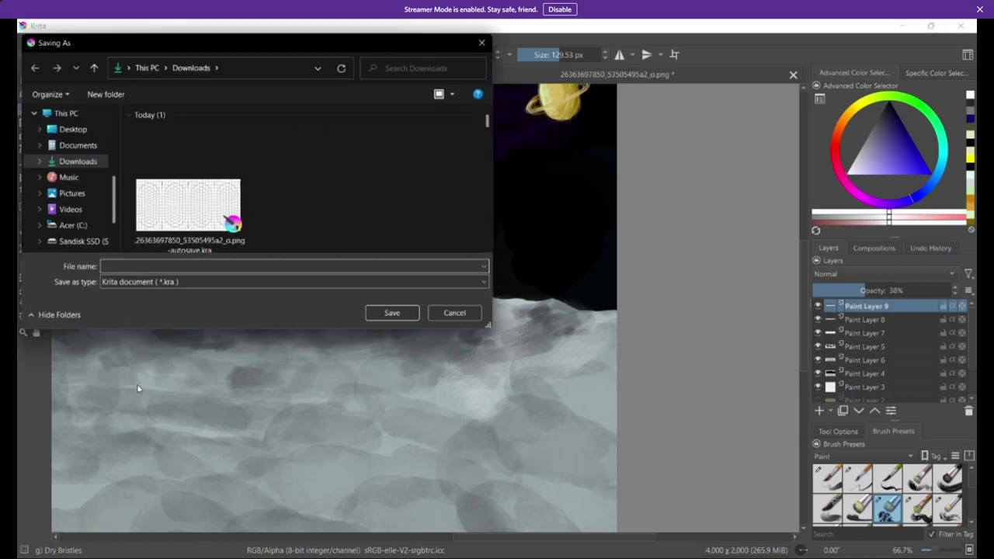
type("moonsky")
left_click(392, 312)
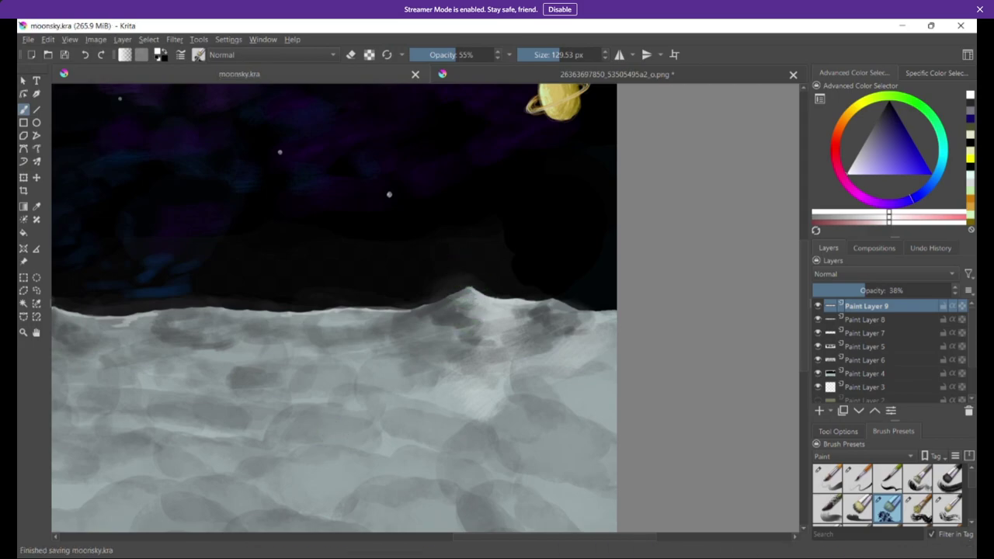
Step: Flatten the image, discarding the hidden layers, and duplicate the merged layer
scroll(471, 249, "down", 6)
scroll(471, 249, "up", 3)
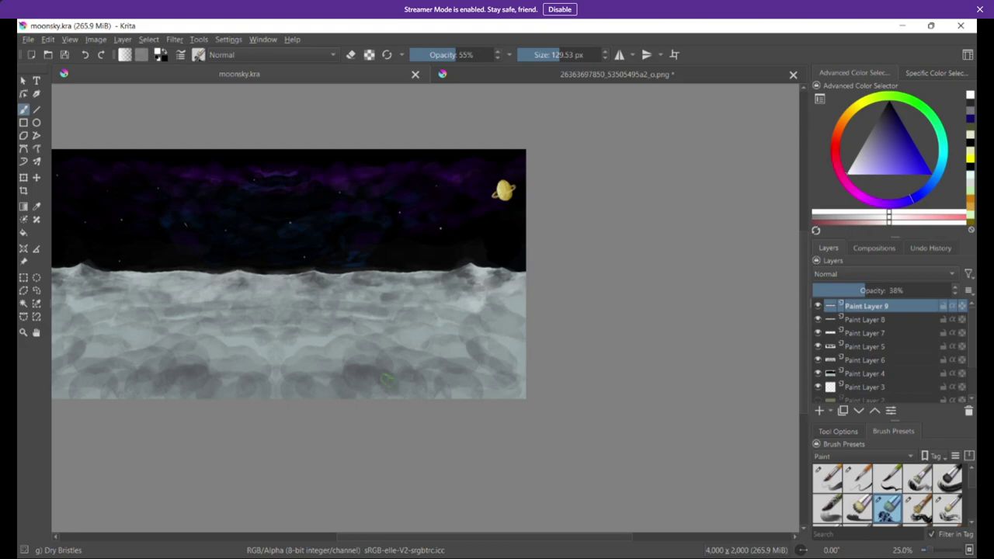
left_click_drag(362, 406, 500, 415)
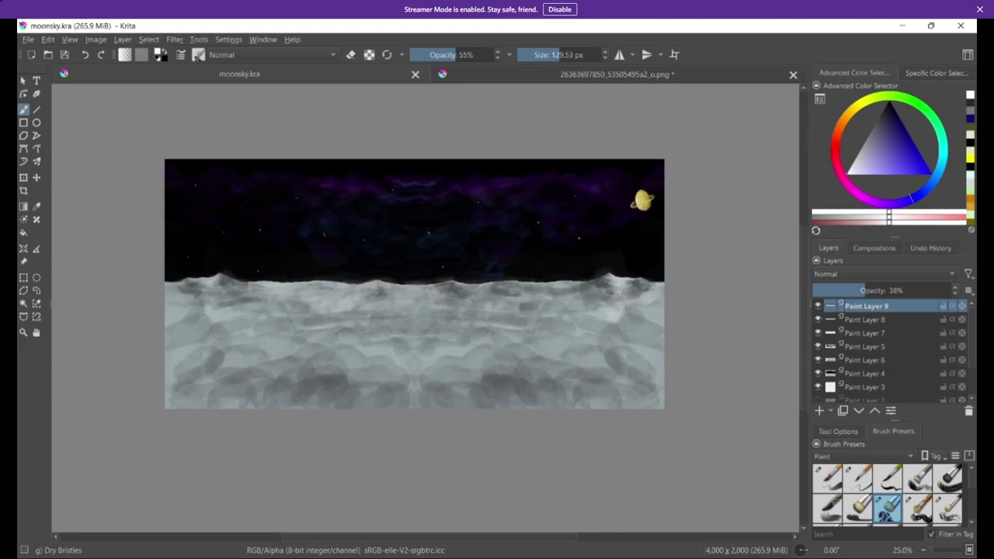
right_click(877, 308)
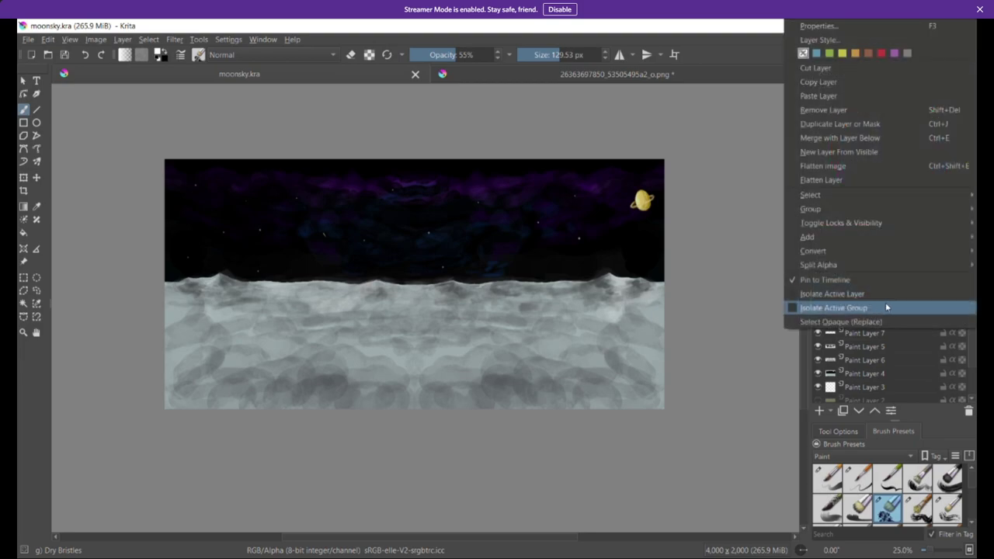
left_click(853, 165)
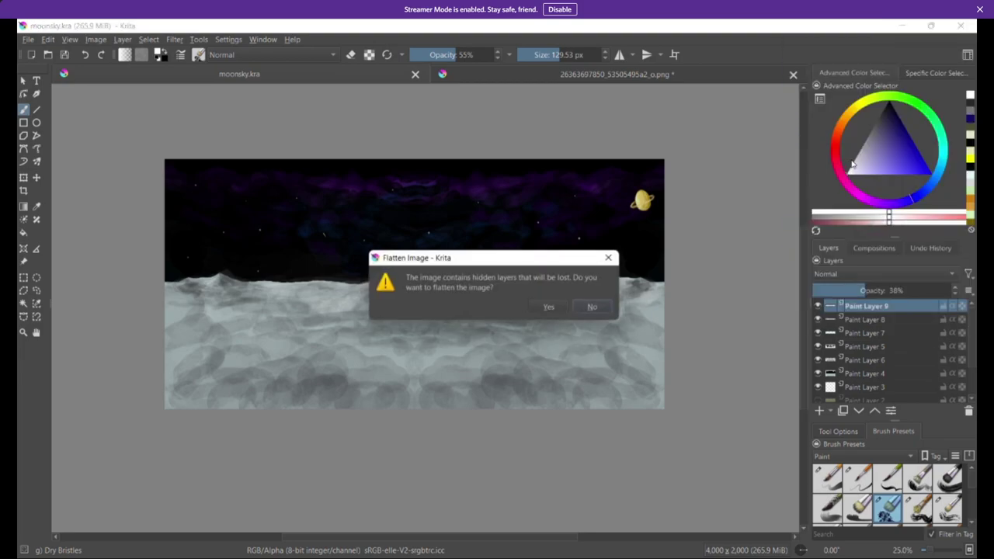
left_click(548, 308)
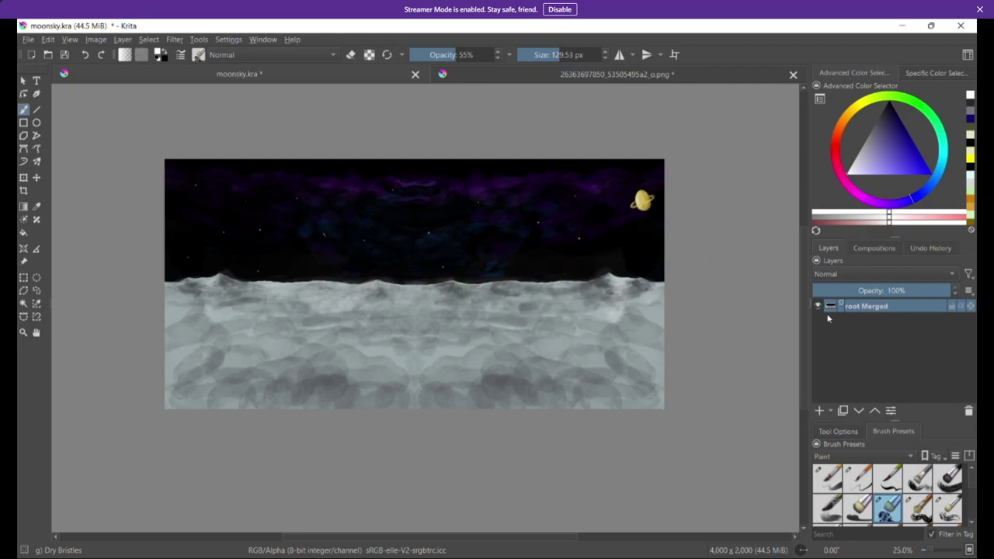
right_click(900, 311)
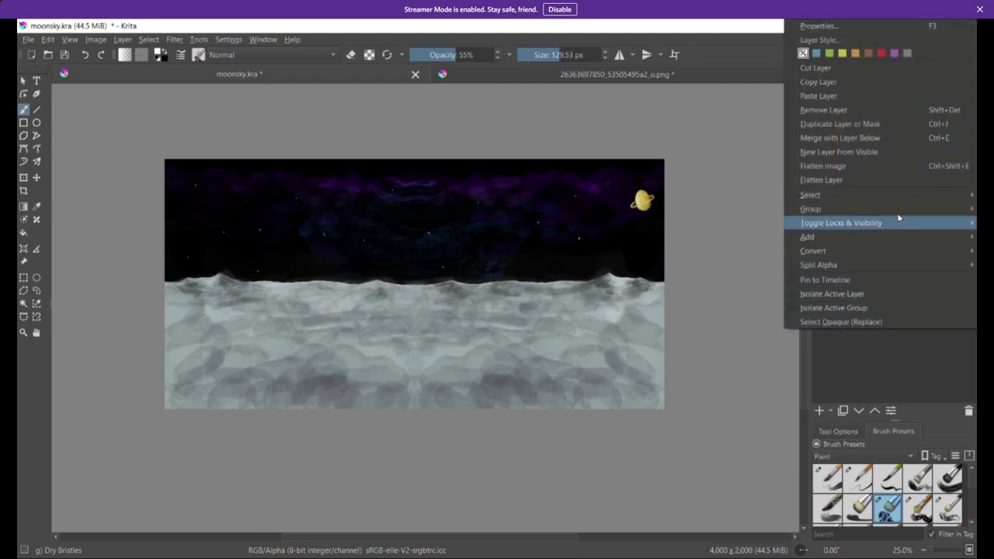
left_click(854, 124)
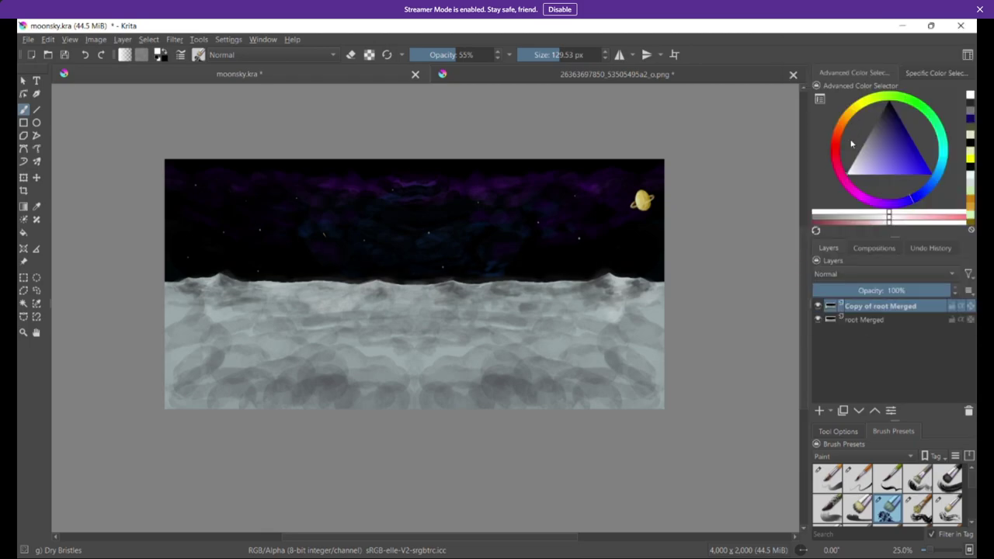
Step: Select the entire contents of the original root Merged layer and move them horizontally to the left, past the canvas edge
left_click(893, 319)
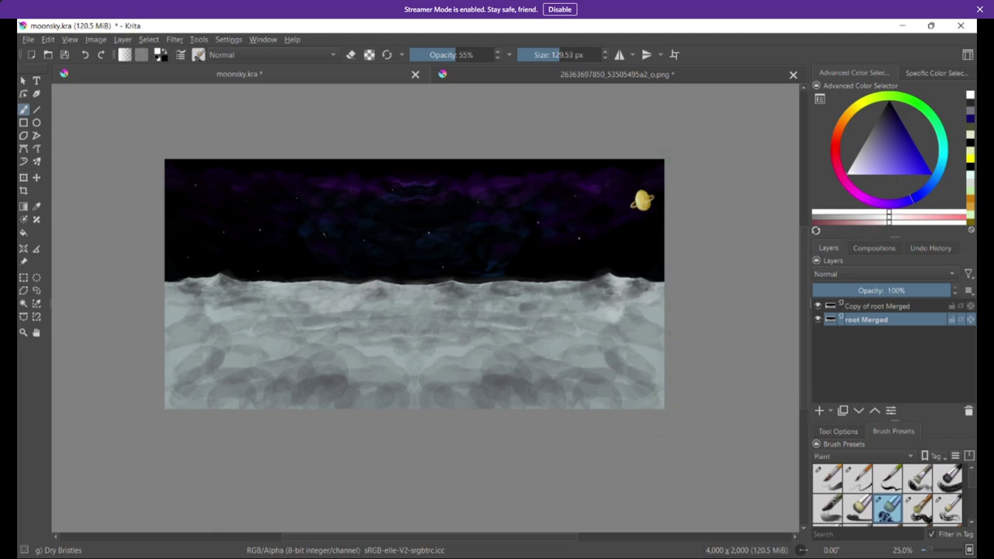
scroll(650, 362, "up", 6)
scroll(650, 361, "down", 6)
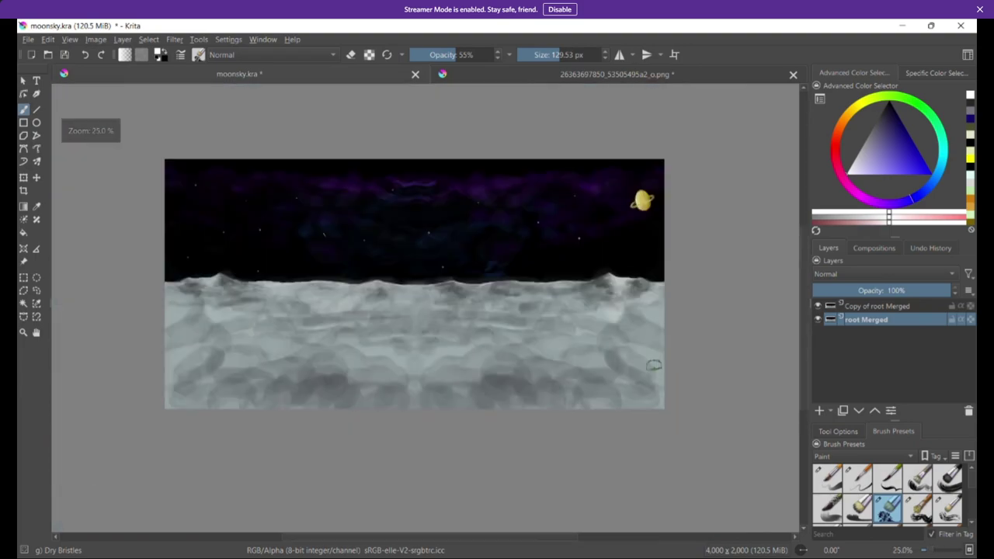
scroll(654, 365, "up", 3)
scroll(654, 365, "down", 3)
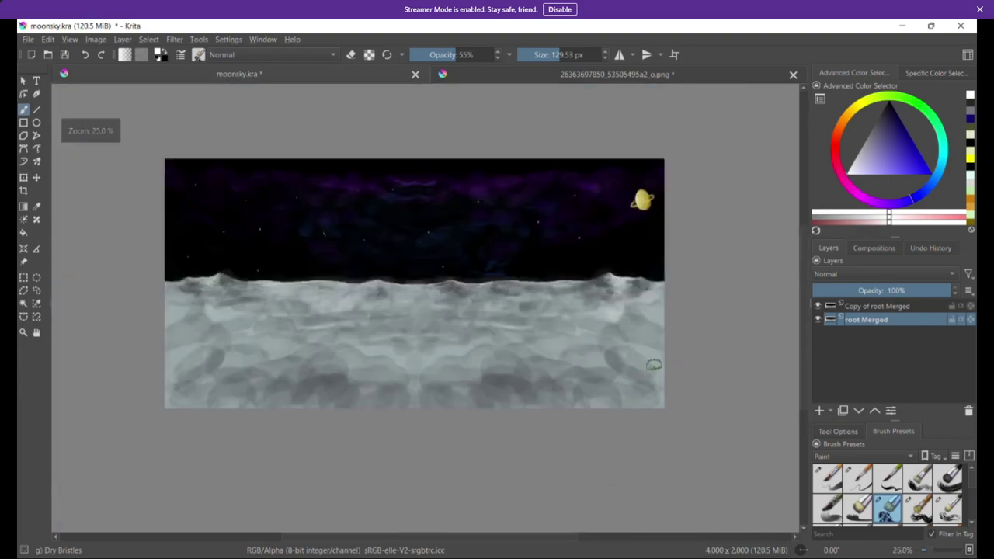
key("ctrl+a")
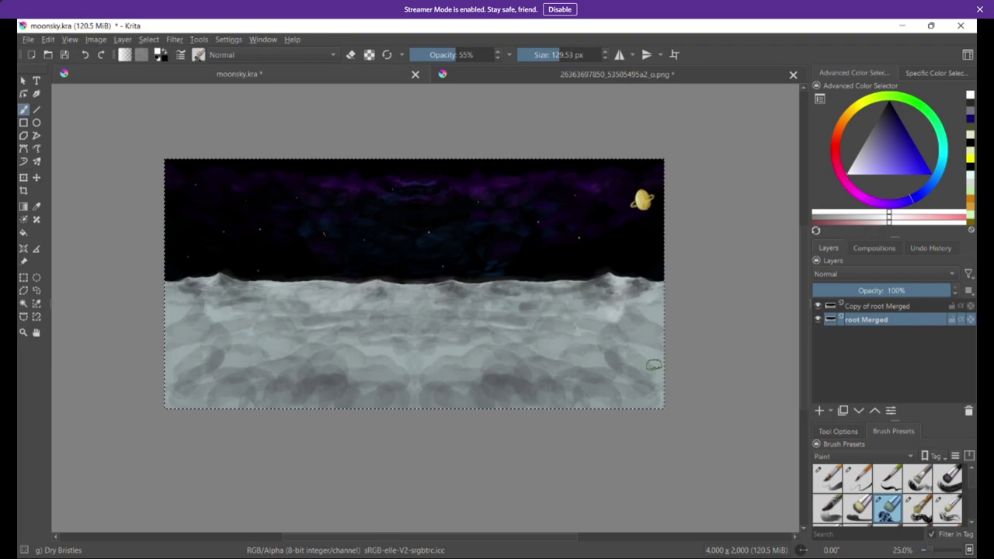
left_click(24, 80)
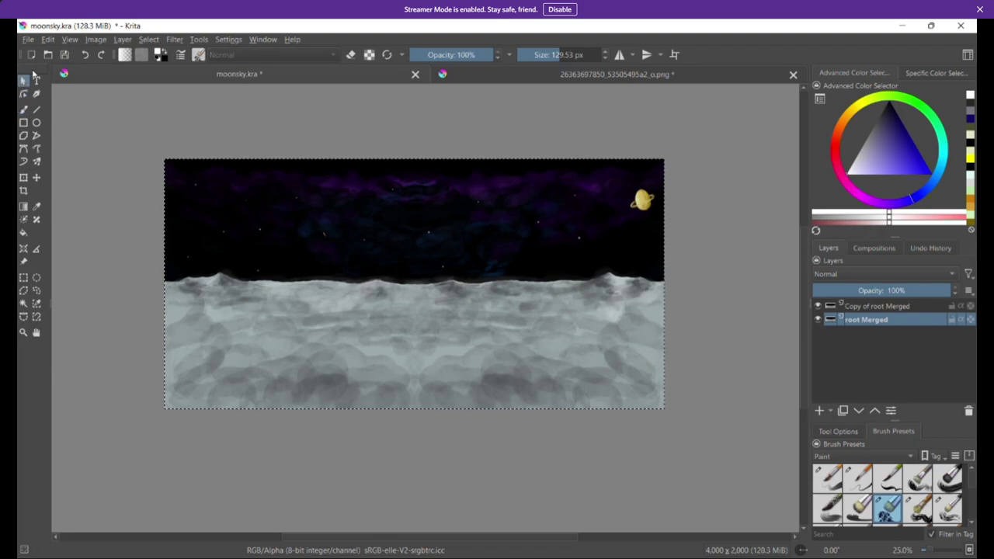
left_click(35, 177)
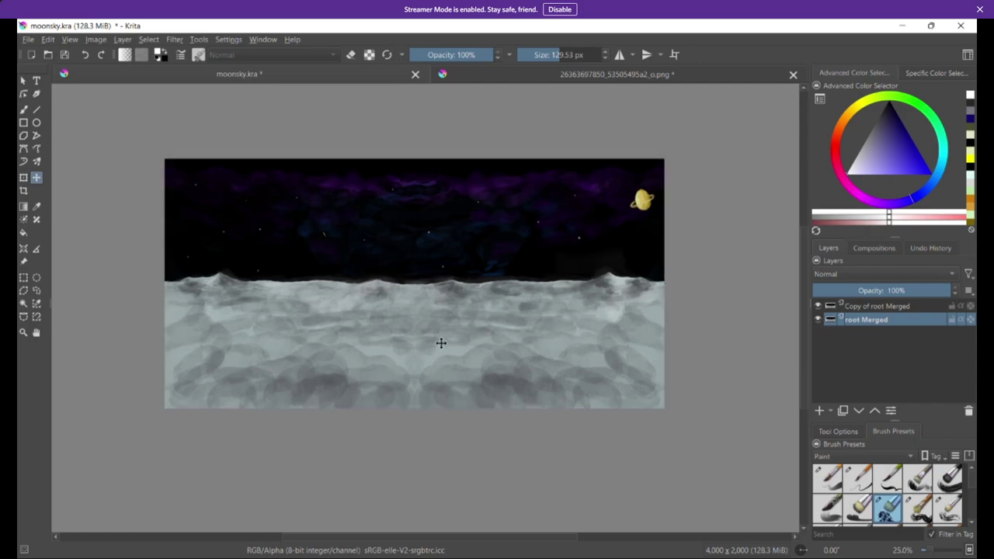
left_click_drag(440, 342, 507, 300)
left_click_drag(422, 326, 430, 315)
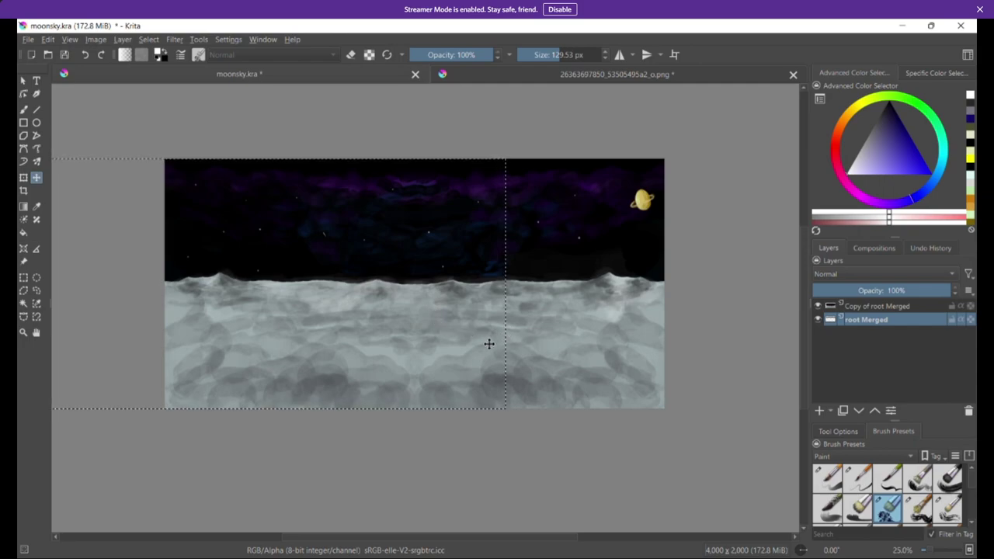
Step: Select the whole canvas on the Copy of root Merged layer and move its content horizontally to the right, past the canvas edge, with Transform
left_click(866, 306)
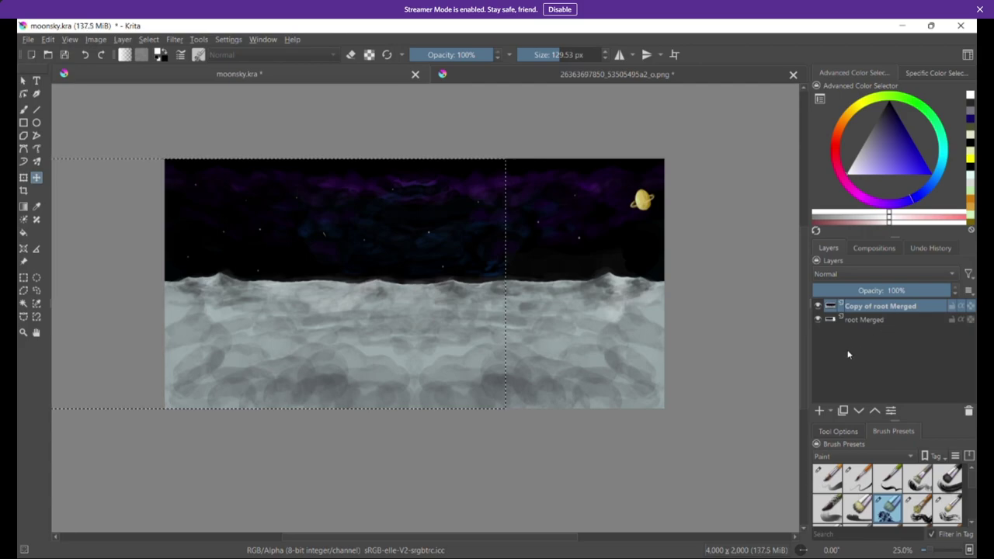
key("ctrl+a")
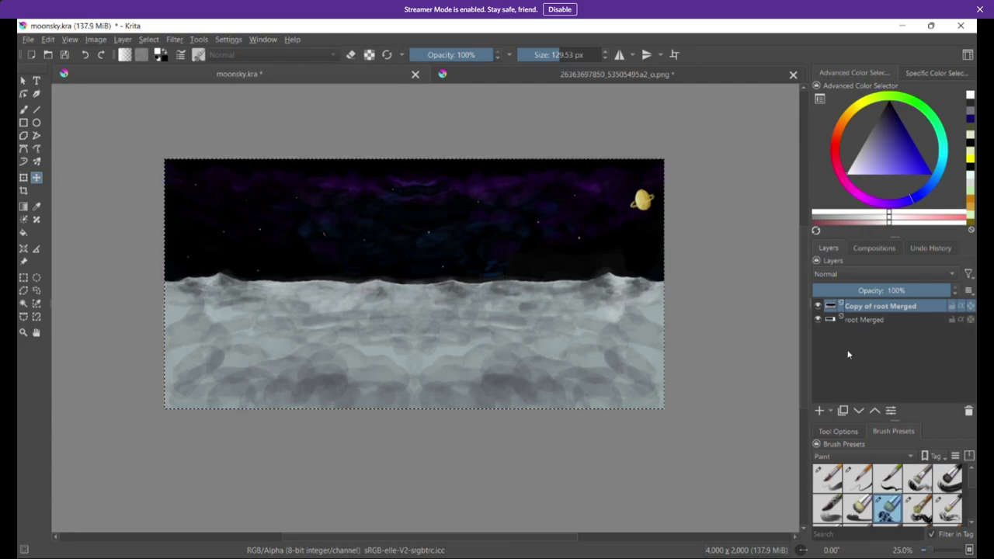
key("ctrl+t")
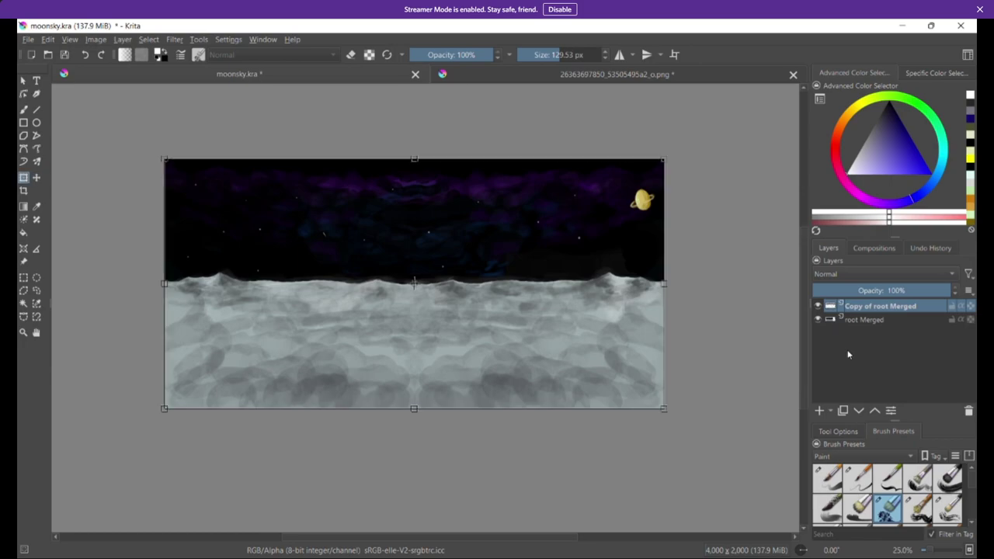
left_click_drag(269, 287, 486, 286)
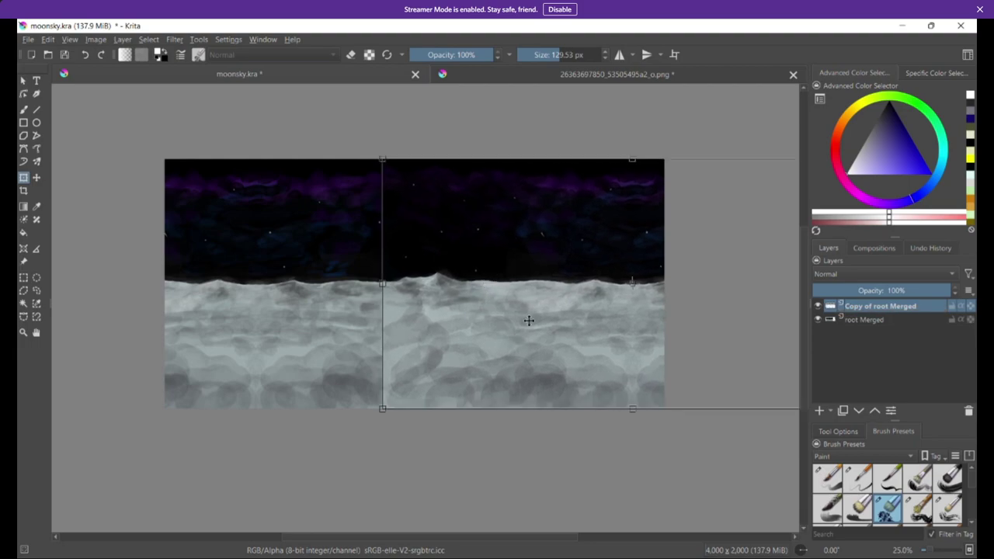
scroll(528, 320, "up", 3)
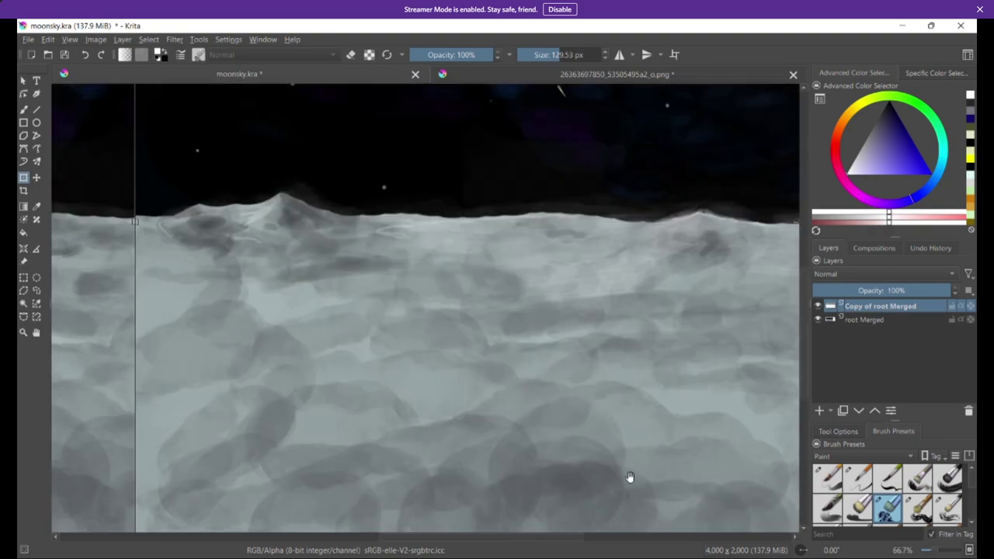
left_click_drag(630, 476, 334, 176)
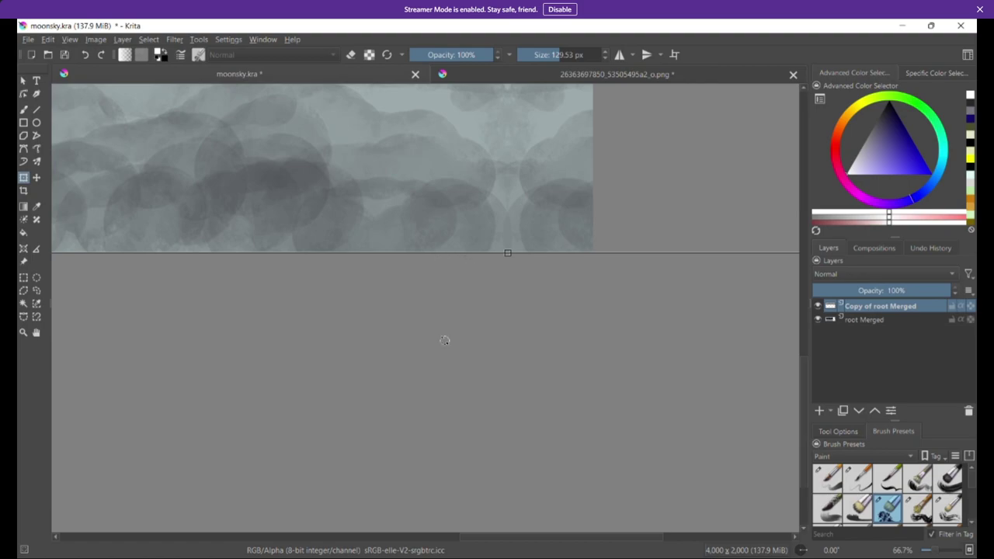
left_click_drag(440, 349, 485, 525)
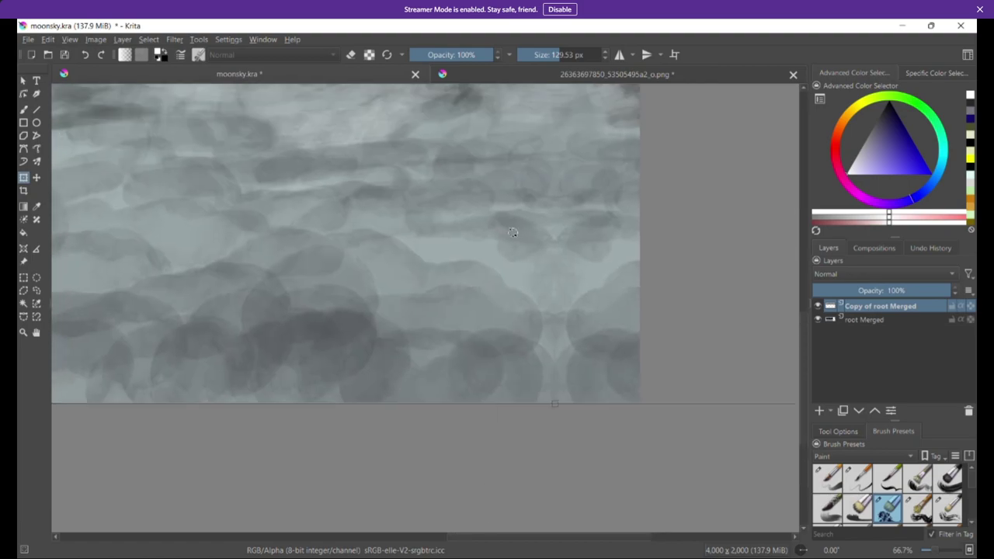
key("Return")
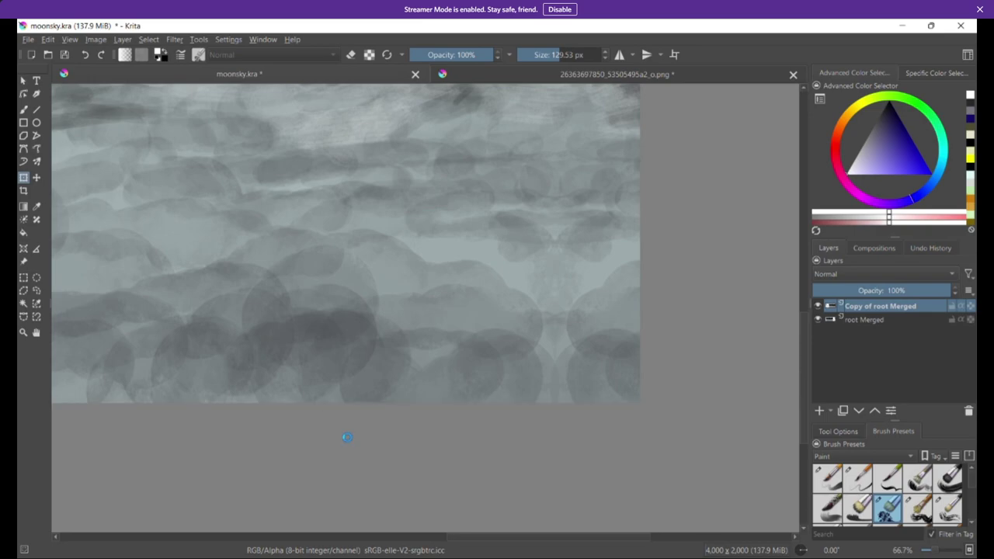
Step: Select the entire root Merged layer and move its content horizontally toward the side edge of the shifted copy, bringing the planet beside it
scroll(387, 383, "down", 7)
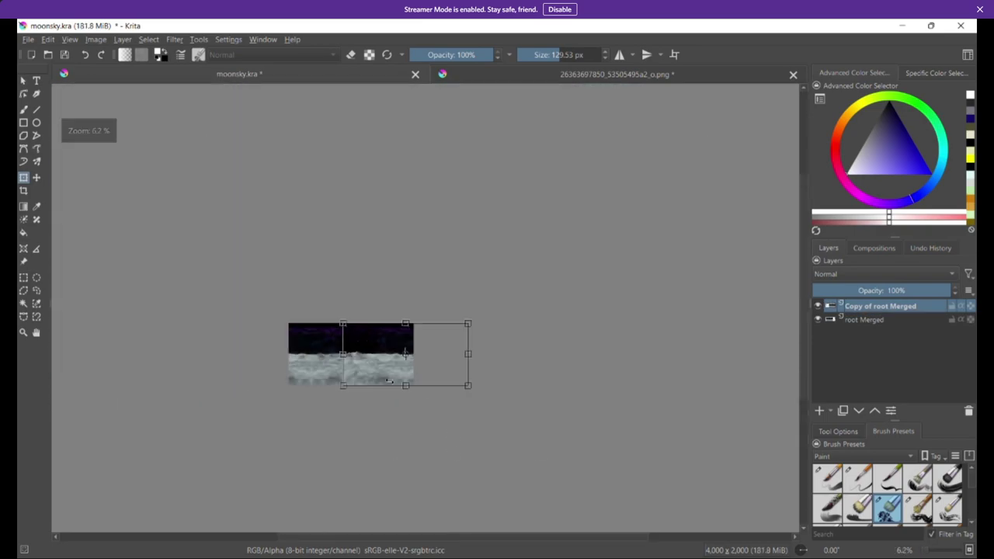
scroll(388, 381, "up", 7)
scroll(389, 380, "down", 3)
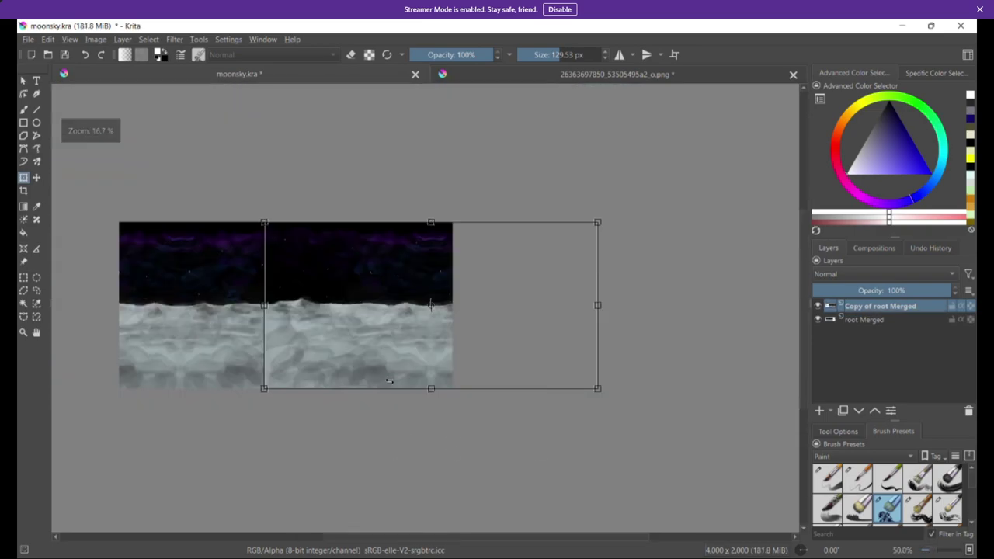
left_click(869, 320)
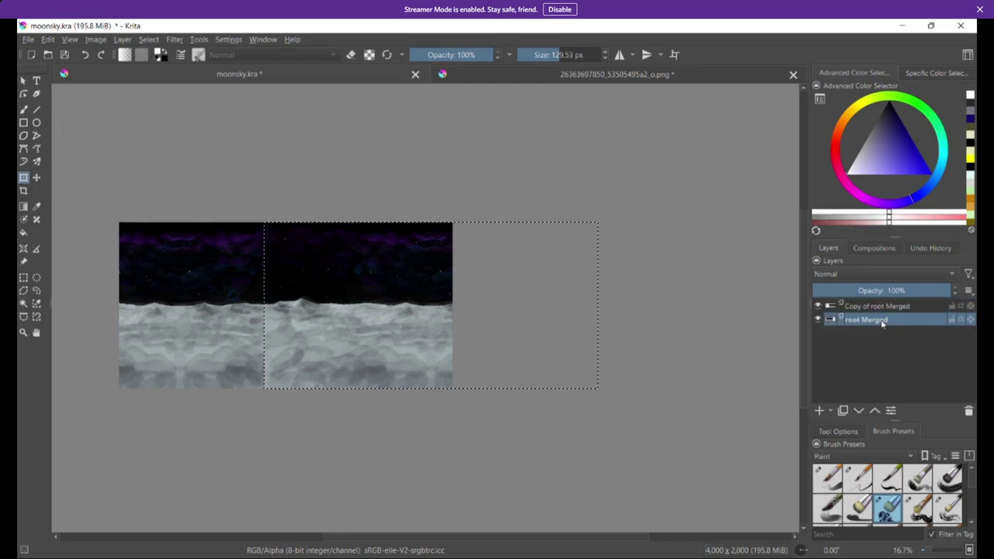
left_click(868, 324, "ctrl")
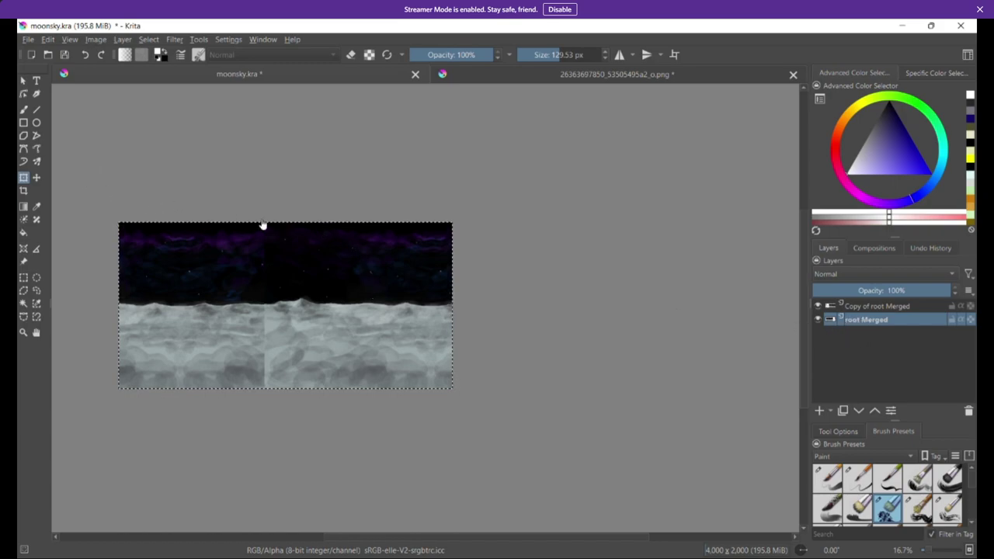
left_click(887, 310)
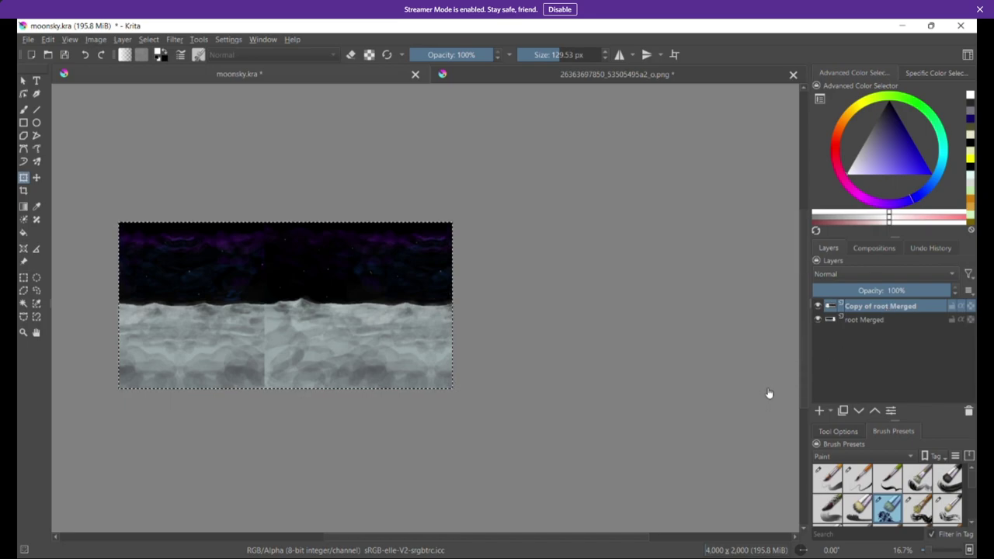
left_click(883, 320)
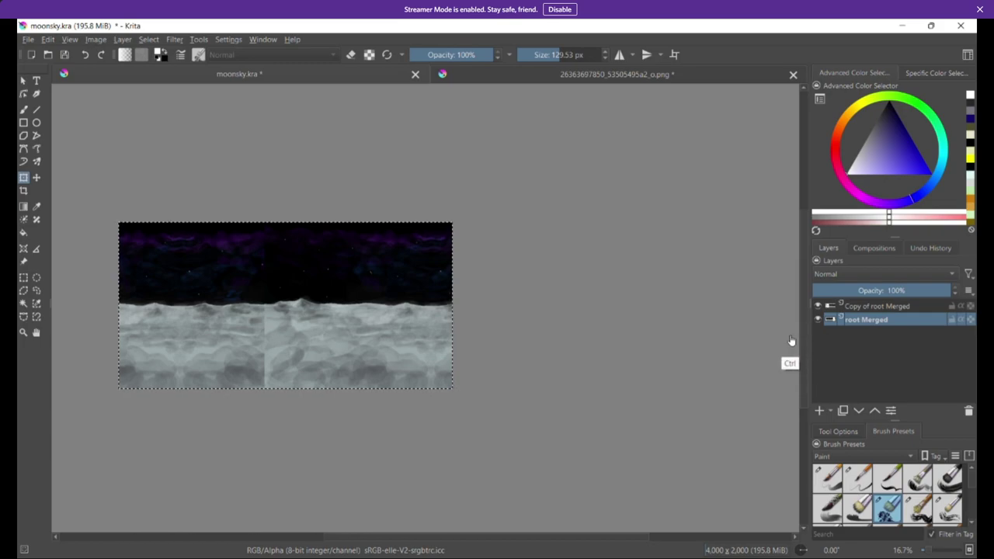
key("t")
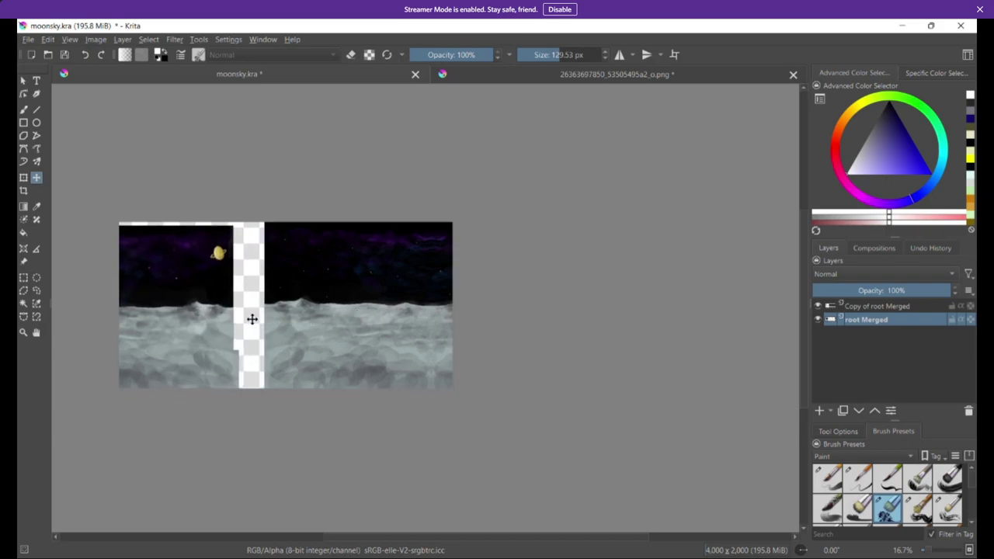
left_click_drag(253, 318, 297, 314)
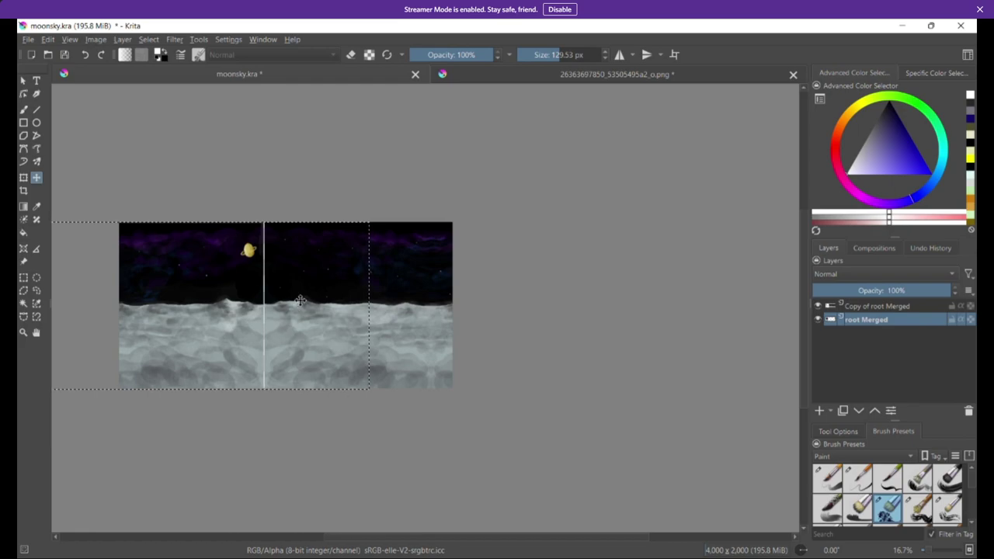
Step: Nudge the root Merged content to the right until the white gap beside the copied layer closes, and clear the selection
key("1")
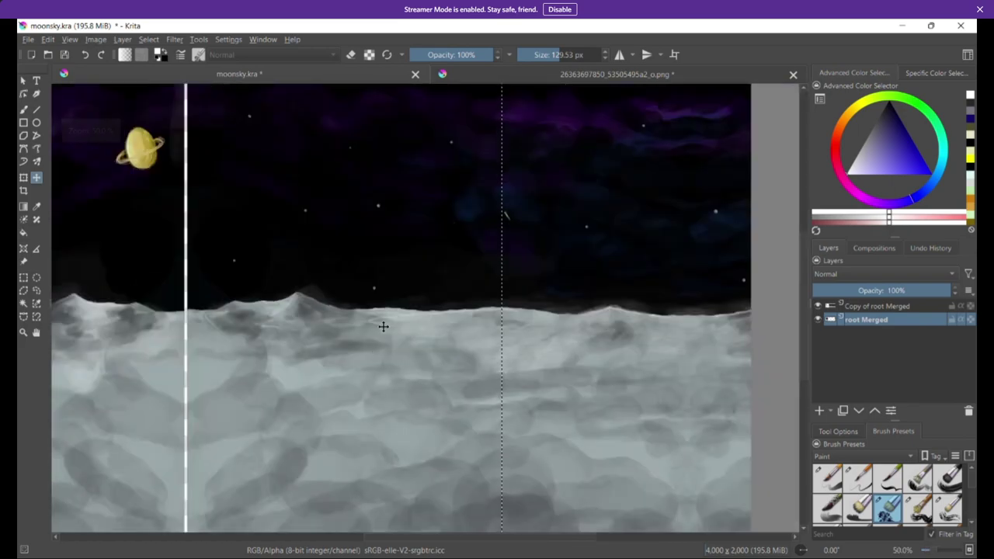
left_click_drag(375, 397, 536, 166)
mouse_move(302, 285)
left_mouse_down()
mouse_move(310, 281)
mouse_move(302, 287)
left_mouse_up()
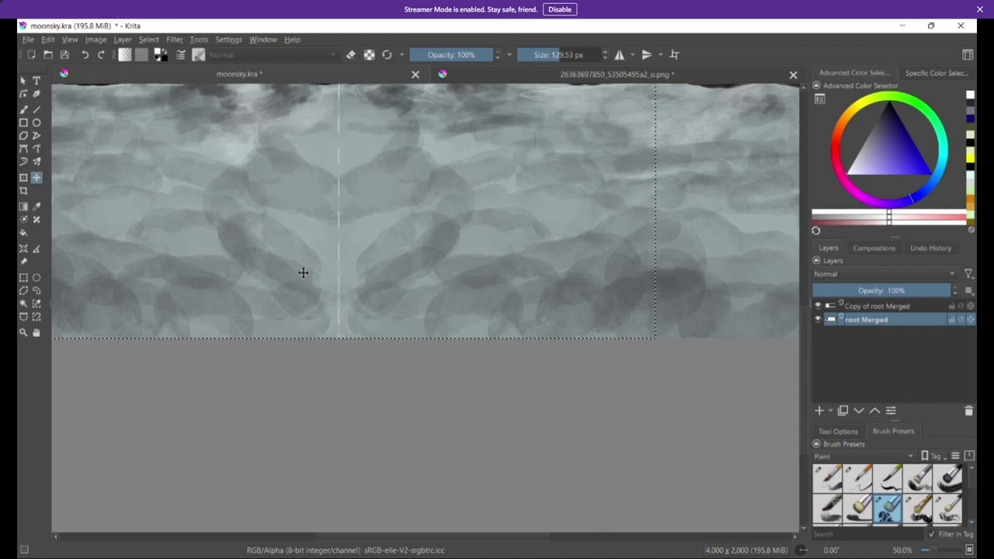
key("Right")
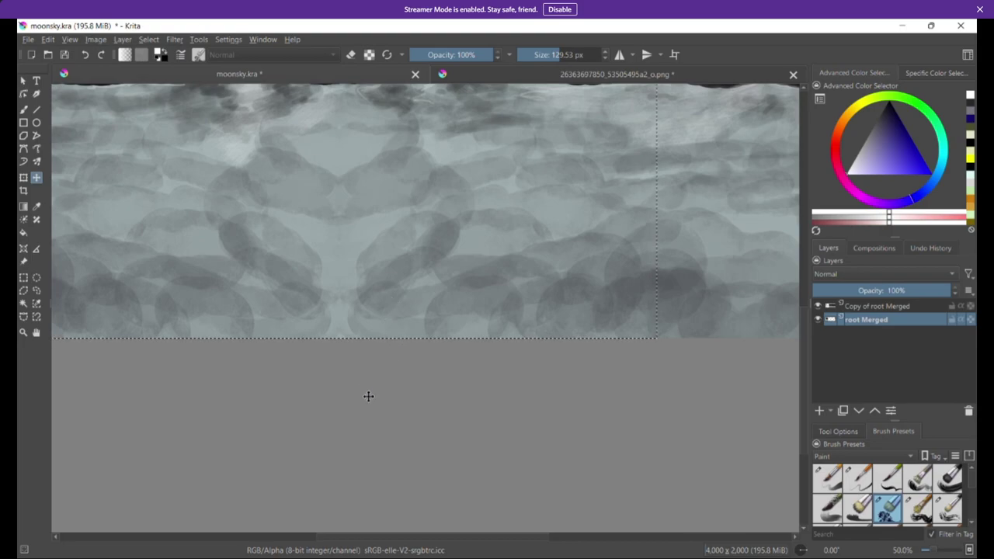
left_click_drag(303, 346, 340, 326)
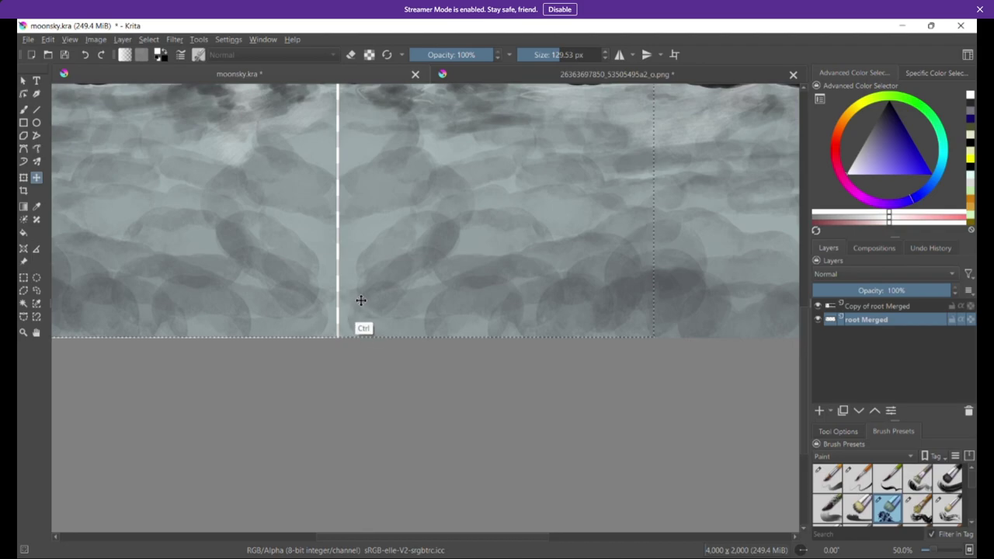
key("ctrl+z")
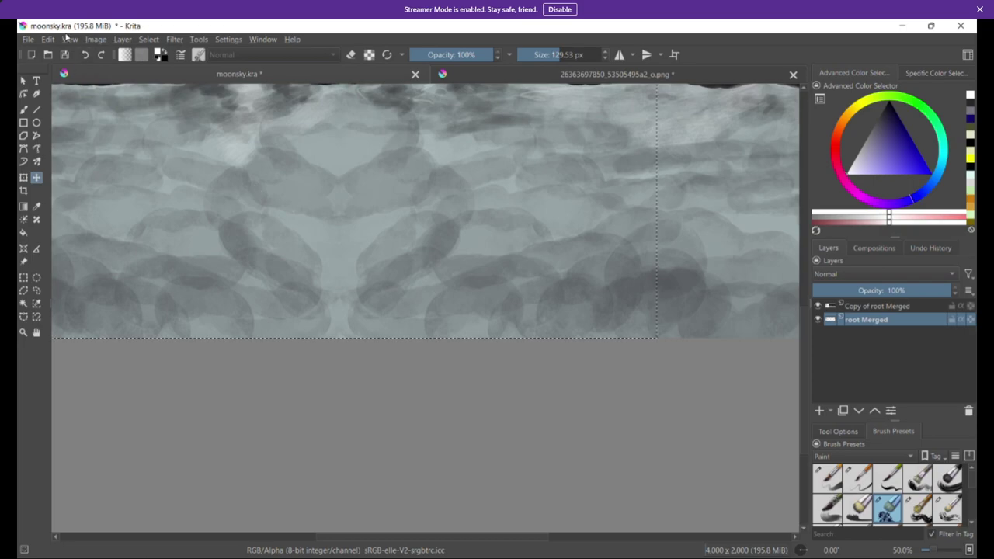
left_click(149, 39)
left_click(187, 67)
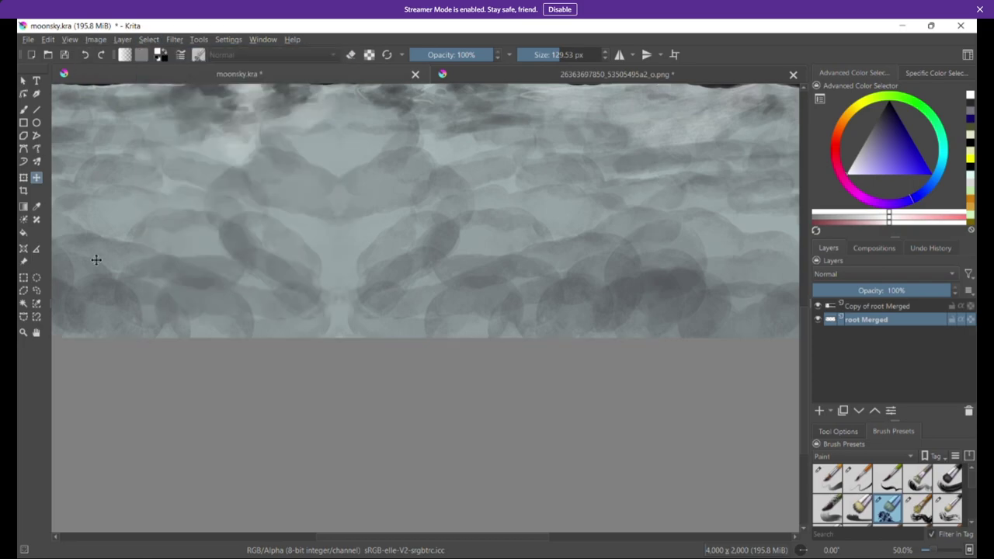
Step: Select the root Merged layer's content, adjust it with Transform to close the thin gap along the sky's upper edge, and deselect
scroll(95, 259, "down", 3)
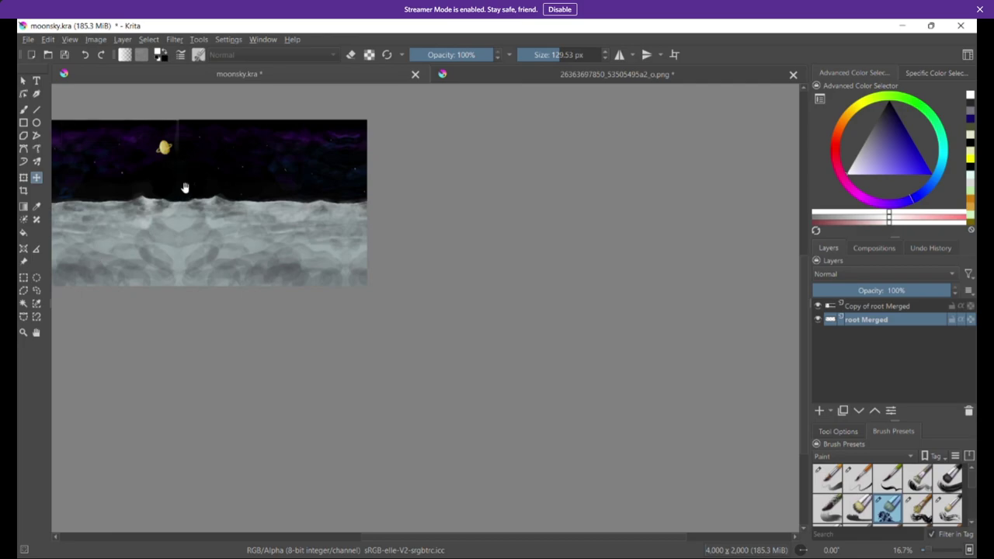
left_click_drag(184, 188, 356, 285)
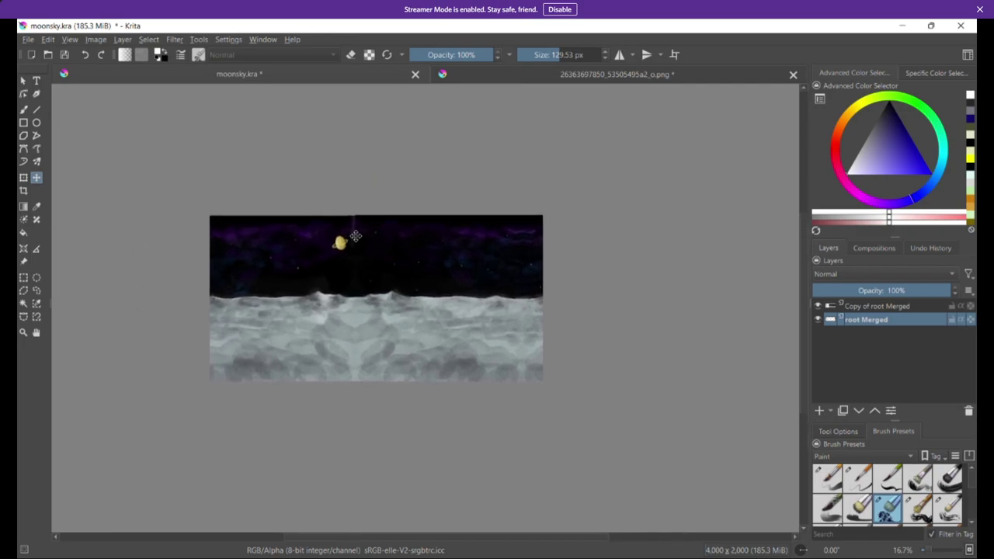
scroll(355, 236, "up", 3)
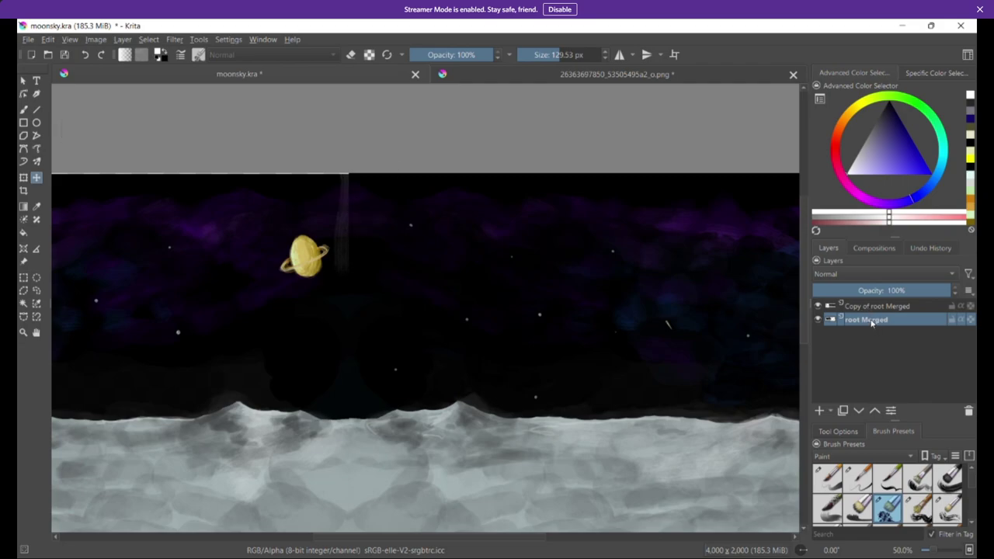
key("ctrl")
left_click(831, 323, "ctrl")
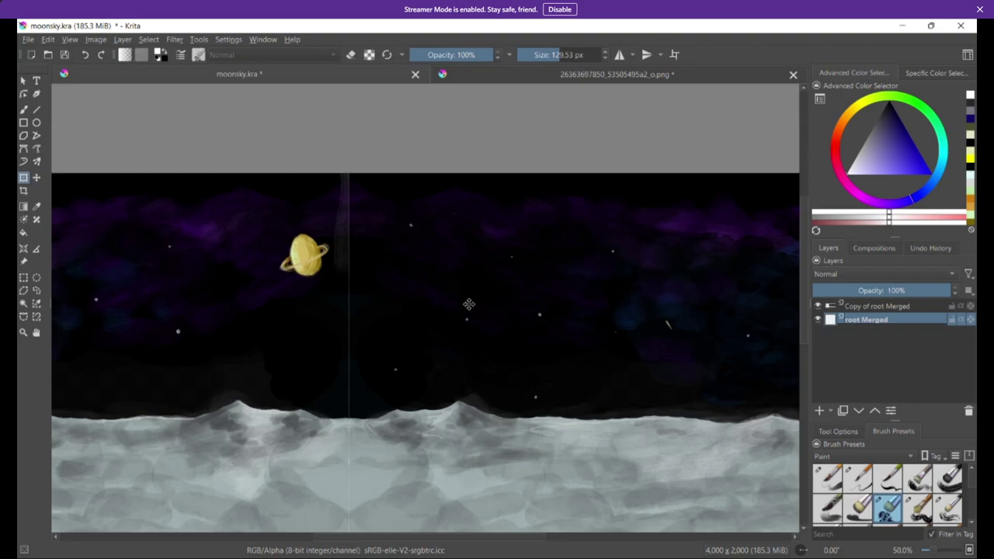
key("ctrl+shift+a")
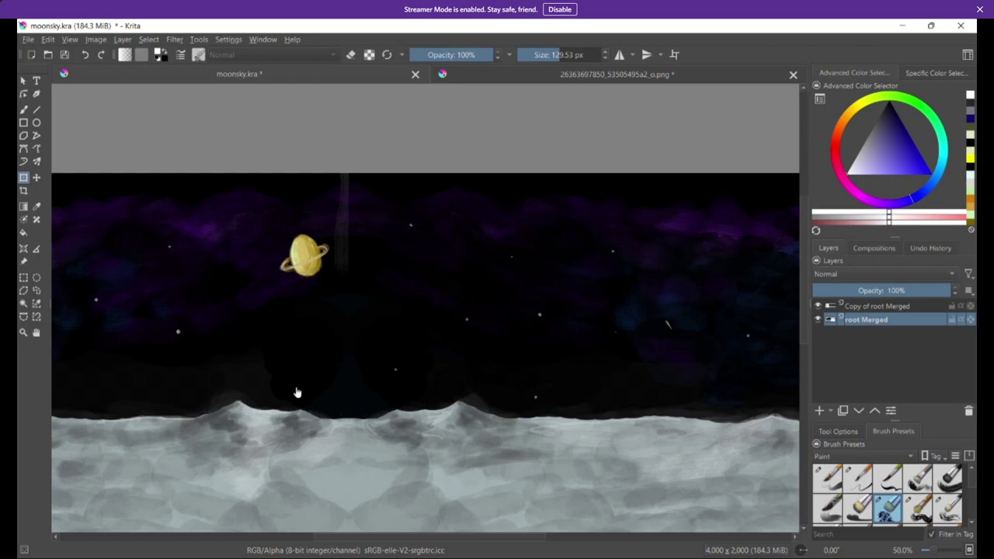
Step: Switch to the freehand brush and add a new paint layer above the Copy of root Merged layer
left_click_drag(362, 377, 698, 271)
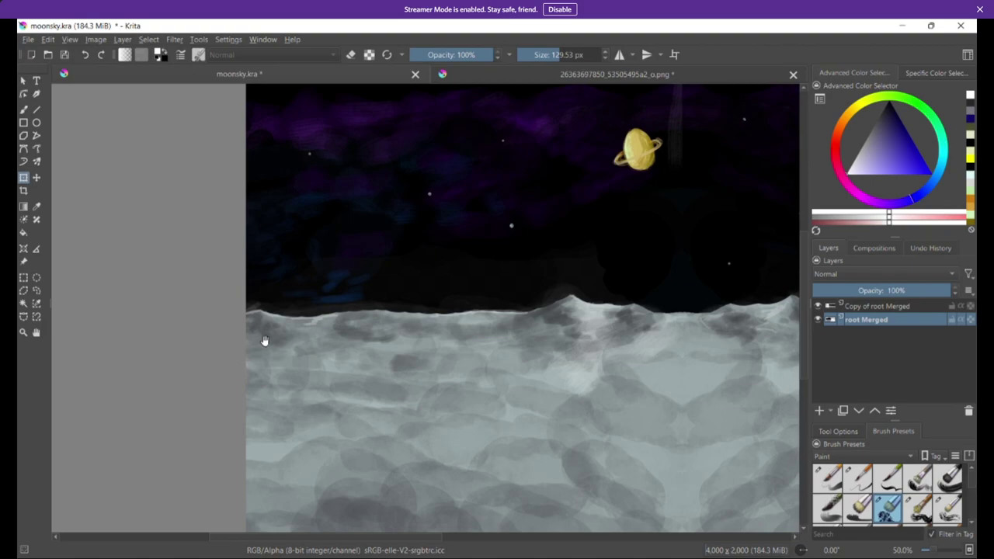
mouse_move(515, 320)
left_mouse_down()
mouse_move(492, 337)
mouse_move(166, 397)
left_mouse_up()
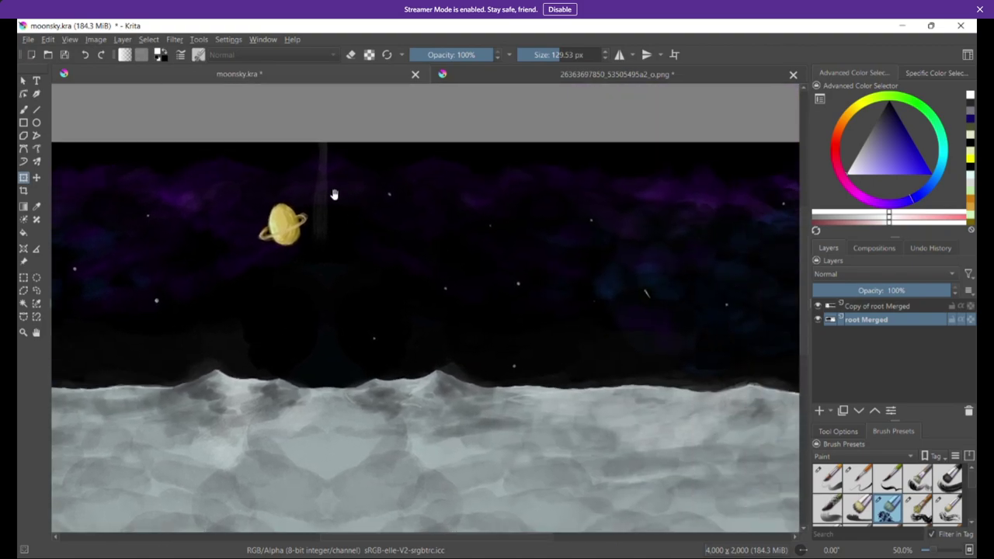
left_click_drag(354, 377, 390, 339)
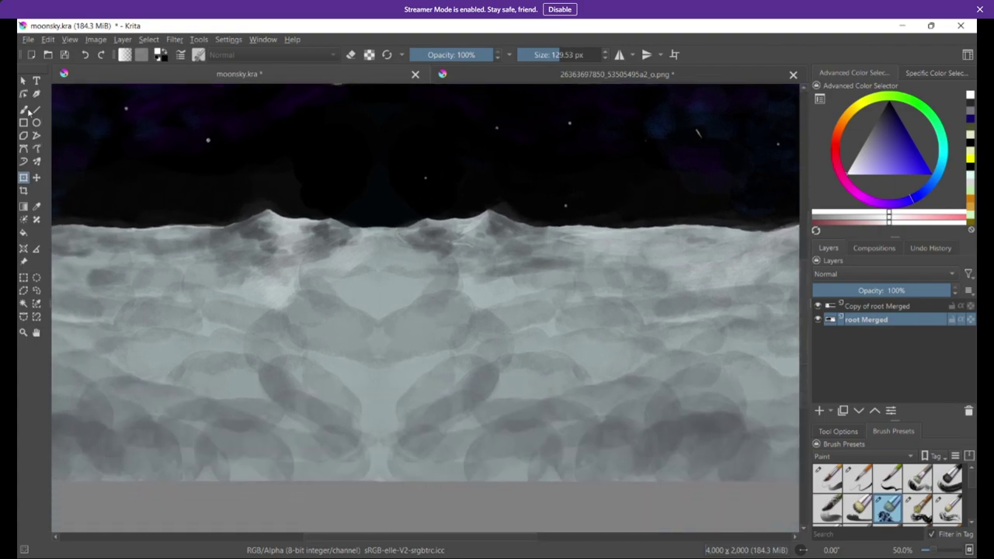
left_click(24, 109)
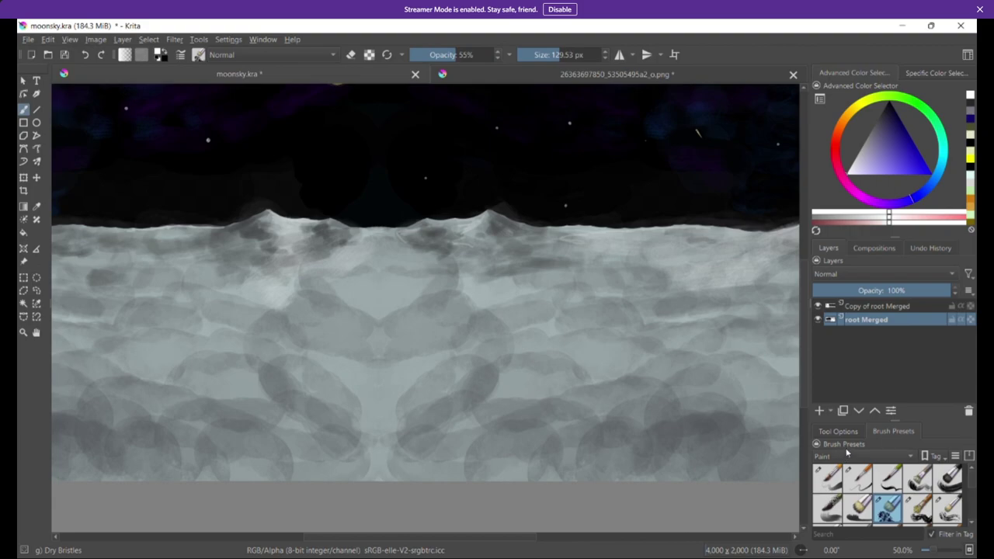
left_click(887, 305)
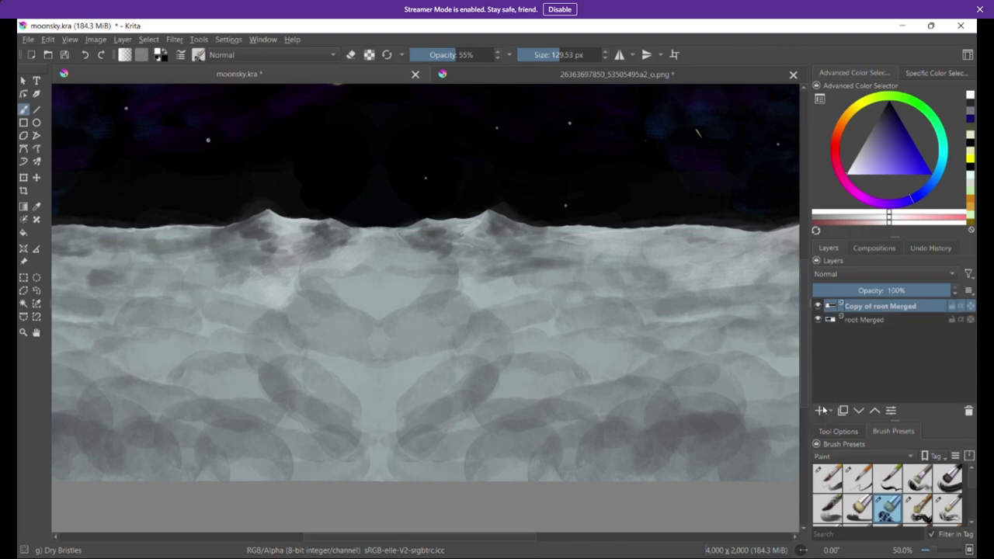
left_click(820, 412)
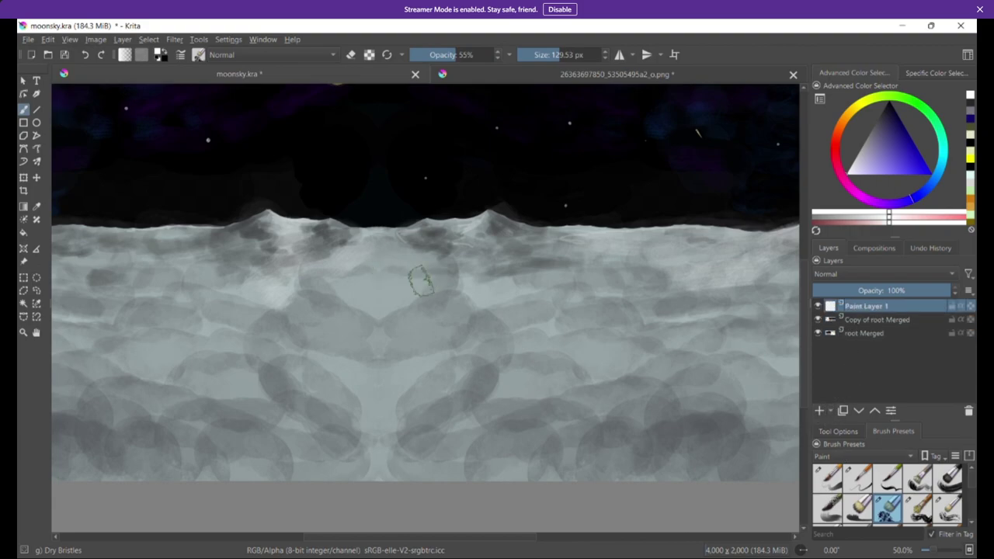
Step: Set the brush colour to a near-black blue and choose the Watercolor Texture preset at 220 px and 100% opacity
left_click_drag(907, 135, 890, 108)
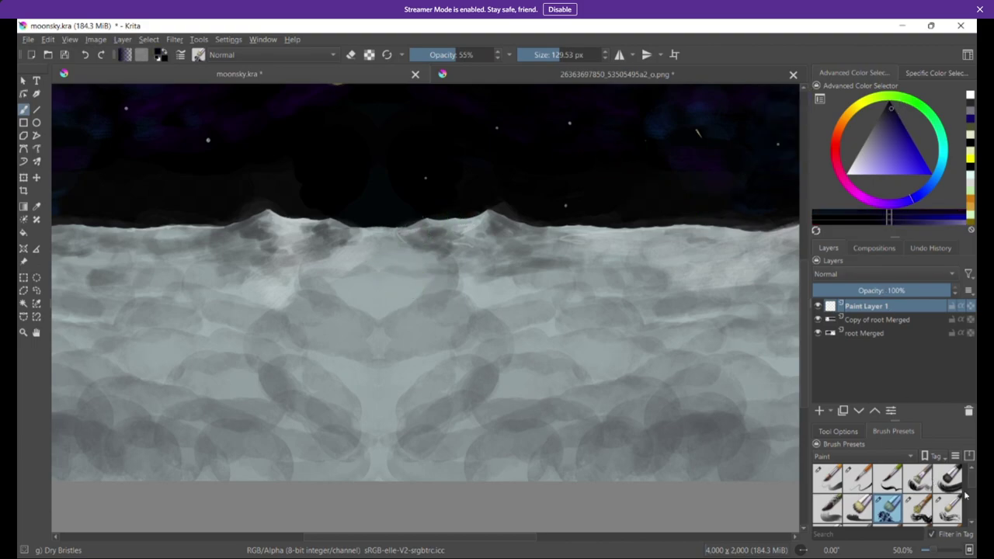
mouse_move(973, 475)
left_mouse_down()
mouse_move(974, 511)
mouse_move(975, 481)
mouse_move(973, 494)
left_mouse_up()
left_click(870, 486)
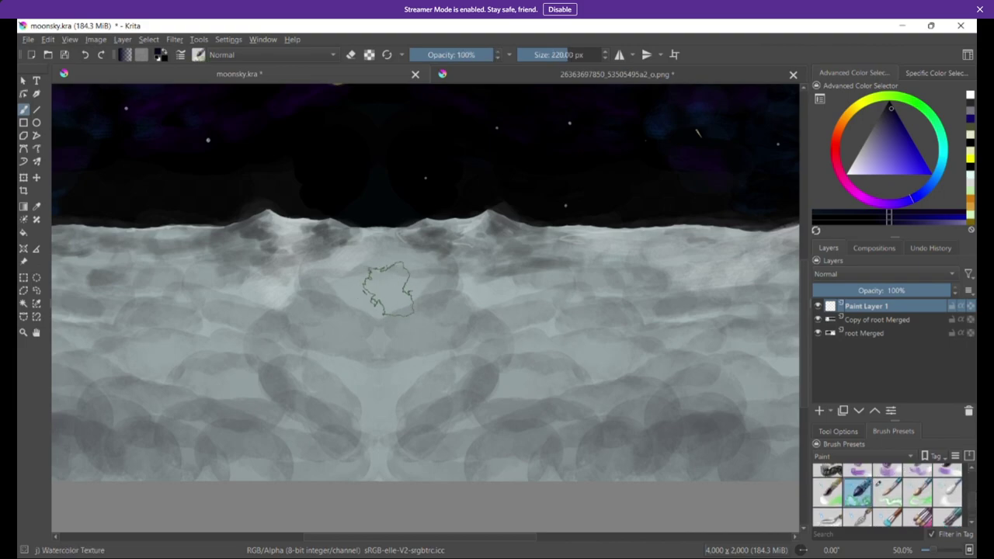
left_click(384, 288)
left_click(348, 291)
left_click(329, 302)
left_click(365, 318)
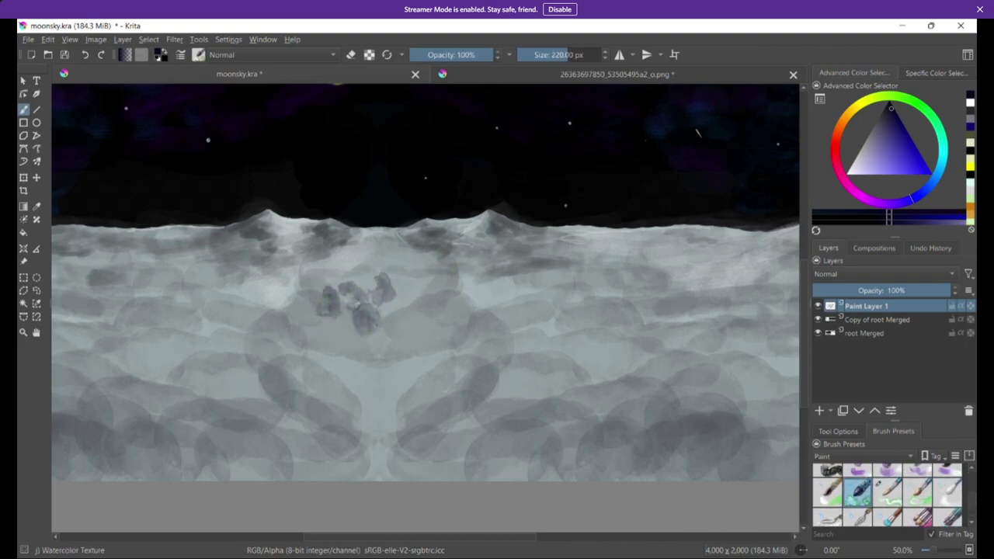
left_click(823, 494)
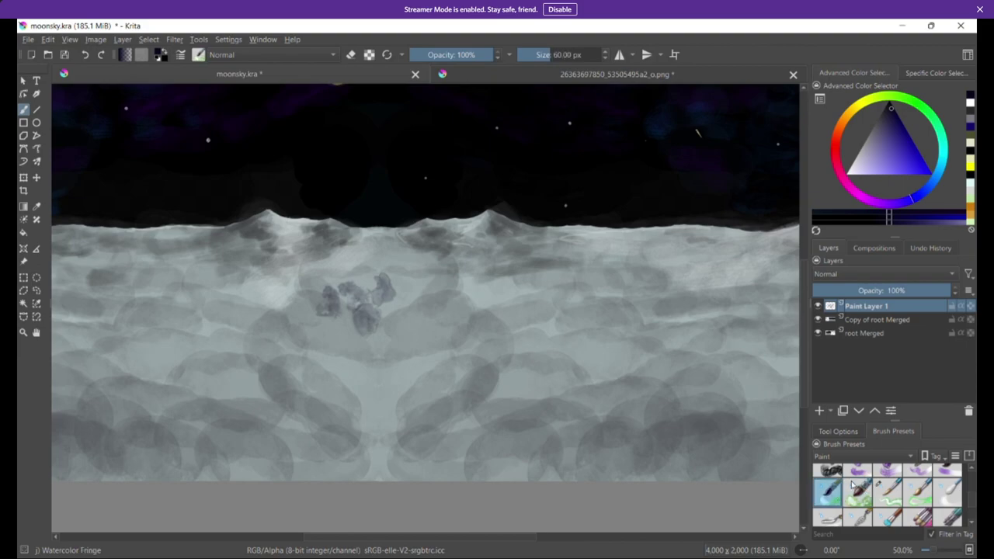
key("ctrl+z")
key("ctrl+z")
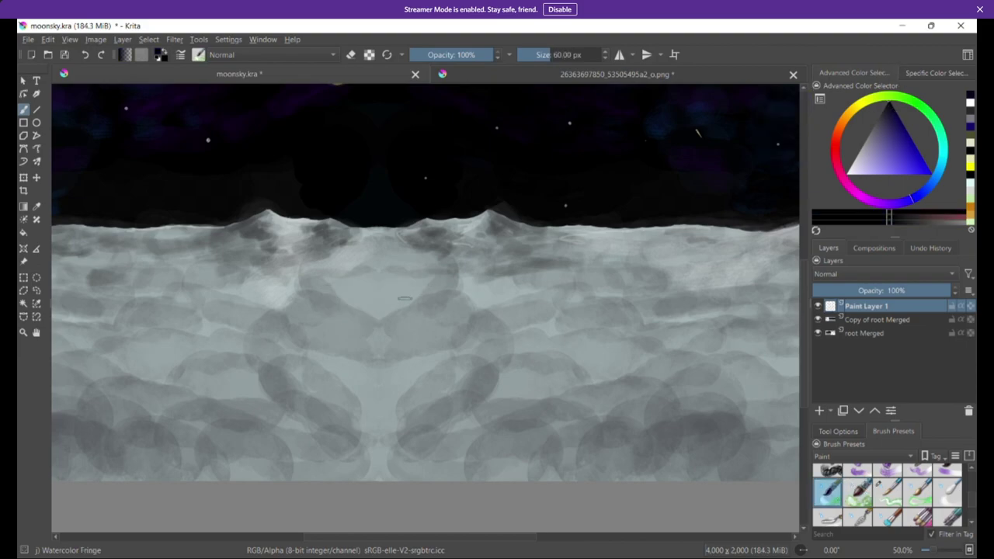
Step: Try several brush presets on the moon surface, choose Waterpaint Hard Edges, and undo the test strokes
mouse_move(405, 298)
left_mouse_down()
mouse_move(369, 317)
mouse_move(400, 289)
mouse_move(410, 371)
mouse_move(441, 392)
mouse_move(488, 383)
mouse_move(519, 404)
left_mouse_up()
left_click(918, 490)
left_click(889, 492)
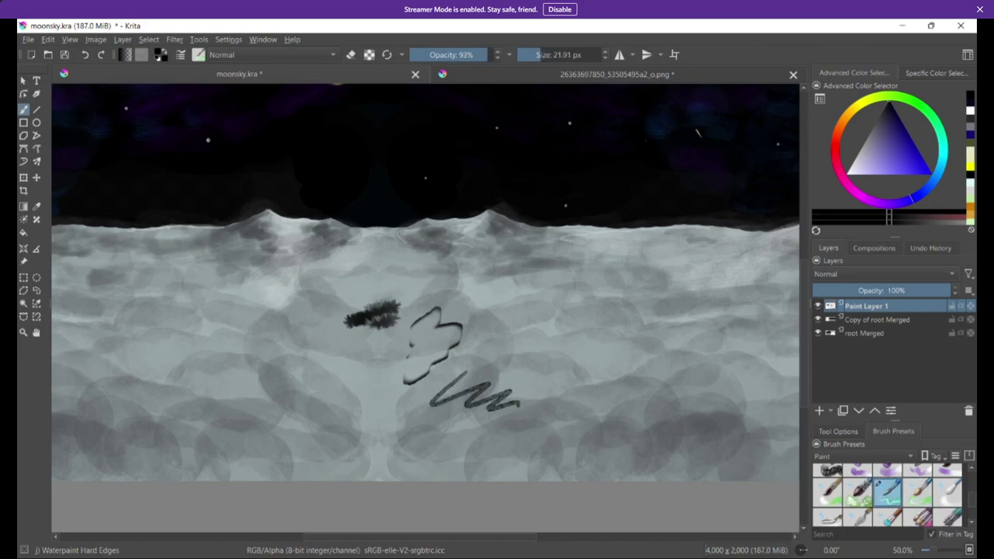
key("ctrl+z")
key("ctrl+z")
key("ctrl+z")
key("ctrl+z")
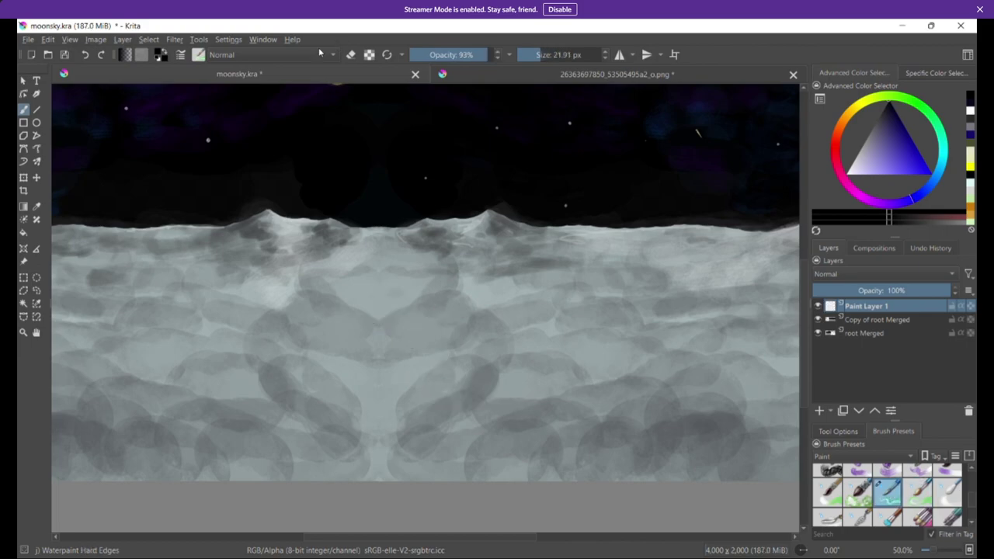
Step: Set the brush size to 103.99 px and paint dark, roughly horizontal strokes across the middle of the moon surface
left_click(553, 54)
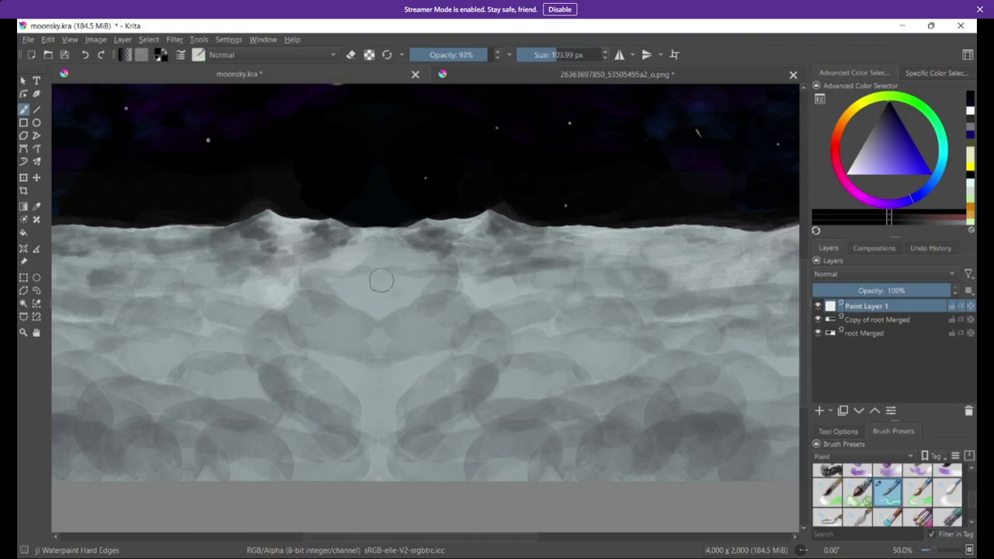
mouse_move(411, 285)
left_mouse_down()
mouse_move(379, 297)
mouse_move(380, 311)
mouse_move(427, 285)
mouse_move(239, 313)
left_mouse_up()
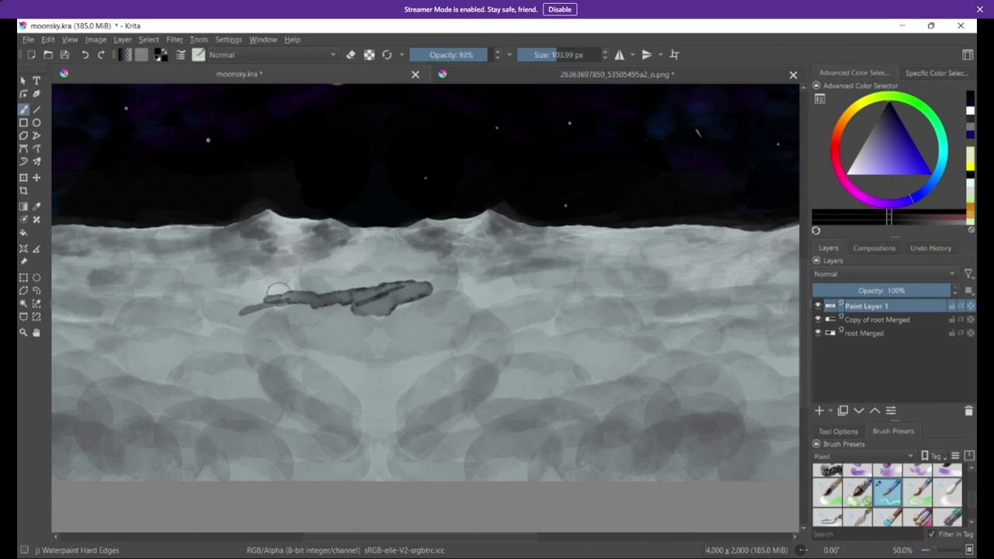
mouse_move(371, 272)
left_mouse_down()
mouse_move(512, 283)
mouse_move(432, 311)
mouse_move(316, 304)
mouse_move(219, 322)
mouse_move(147, 322)
left_mouse_up()
left_click_drag(202, 296, 253, 295)
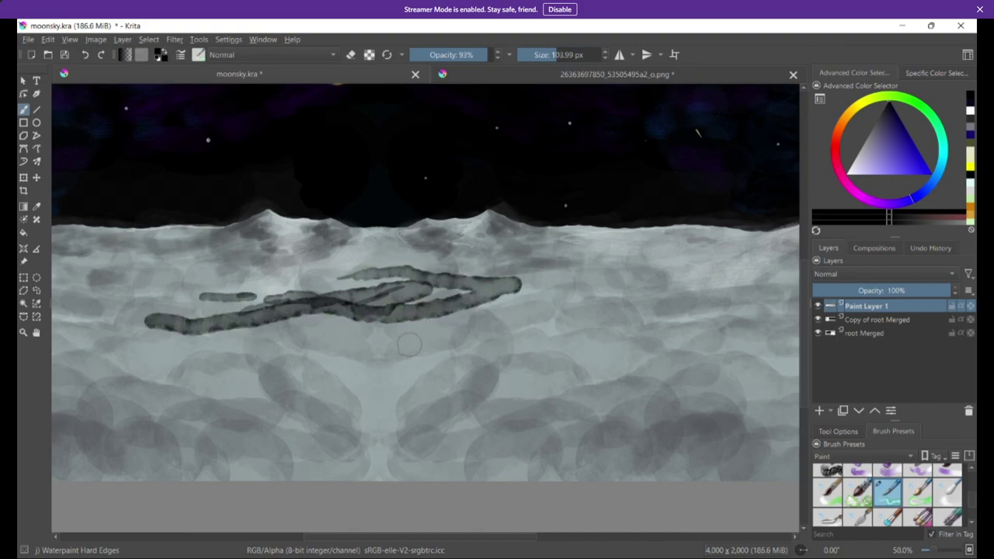
left_click_drag(361, 371, 466, 363)
Step: Paint broad dark strokes over the moon's mirrored pattern at 373.62 px, and lower Paint Layer 1's opacity to 37%
left_click(577, 57)
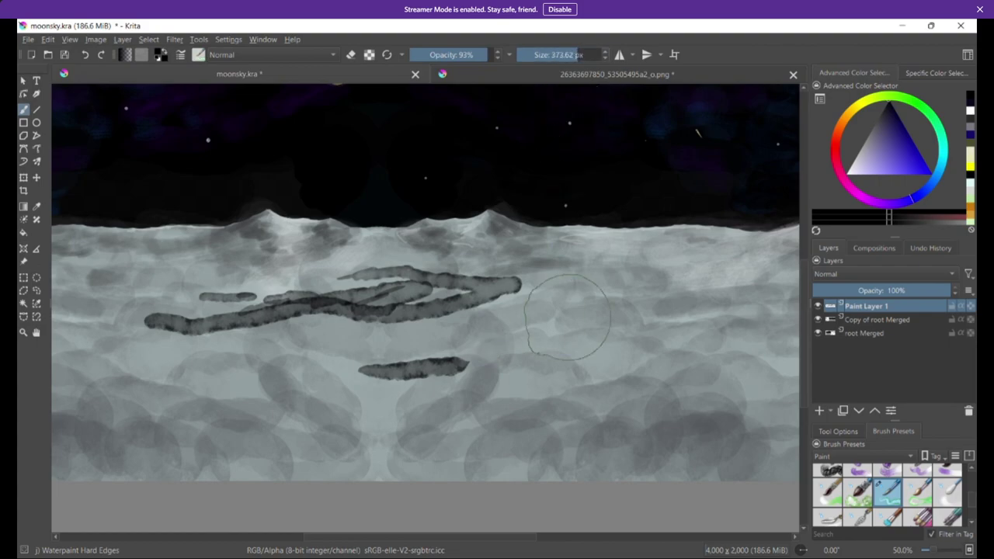
mouse_move(566, 322)
left_mouse_down()
mouse_move(421, 345)
mouse_move(182, 357)
mouse_move(296, 370)
mouse_move(497, 365)
left_mouse_up()
mouse_move(444, 318)
left_mouse_down()
mouse_move(594, 298)
mouse_move(644, 310)
left_mouse_up()
mouse_move(931, 290)
left_mouse_down()
mouse_move(841, 290)
mouse_move(862, 290)
left_mouse_up()
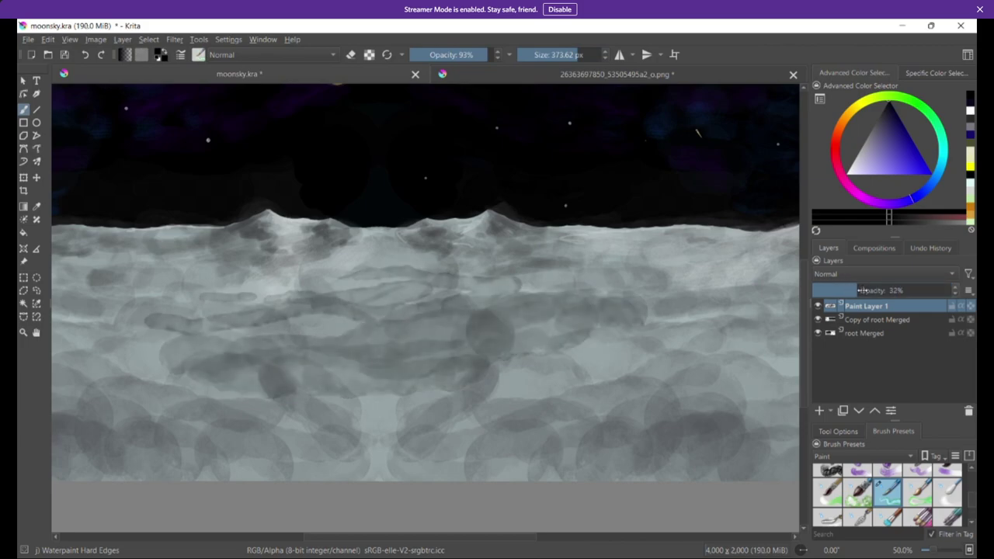
Step: Paint near-white and light grey strokes over the mirrored pattern in the middle of the moon surface
left_click(860, 168)
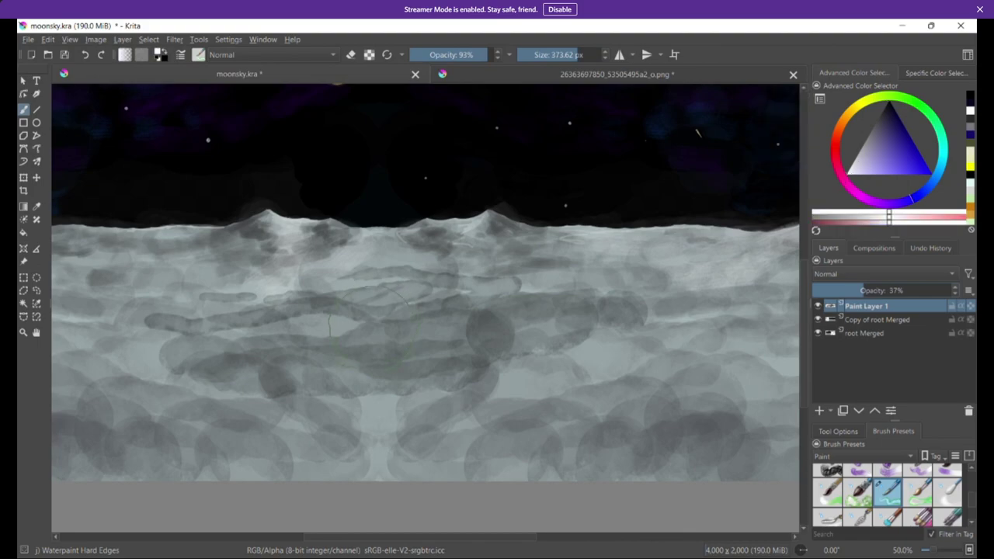
left_click_drag(286, 327, 177, 328)
mouse_move(246, 313)
left_mouse_down()
mouse_move(326, 297)
mouse_move(371, 278)
mouse_move(352, 274)
mouse_move(375, 259)
mouse_move(364, 253)
mouse_move(355, 272)
mouse_move(303, 294)
mouse_move(198, 302)
mouse_move(257, 312)
left_mouse_up()
mouse_move(438, 299)
left_mouse_down()
mouse_move(614, 275)
mouse_move(520, 283)
mouse_move(545, 278)
mouse_move(464, 308)
mouse_move(591, 318)
mouse_move(472, 373)
mouse_move(487, 369)
mouse_move(347, 380)
mouse_move(419, 365)
mouse_move(213, 369)
mouse_move(258, 367)
mouse_move(156, 349)
mouse_move(295, 335)
mouse_move(474, 344)
mouse_move(383, 342)
mouse_move(506, 324)
mouse_move(329, 316)
mouse_move(539, 305)
mouse_move(339, 380)
mouse_move(468, 375)
mouse_move(348, 406)
mouse_move(462, 406)
left_mouse_up()
mouse_move(380, 464)
left_mouse_down()
mouse_move(413, 456)
mouse_move(272, 446)
mouse_move(371, 417)
mouse_move(175, 393)
mouse_move(550, 378)
mouse_move(602, 398)
mouse_move(520, 409)
mouse_move(493, 429)
mouse_move(575, 439)
left_mouse_up()
left_click(864, 162)
left_click_drag(864, 161, 855, 155)
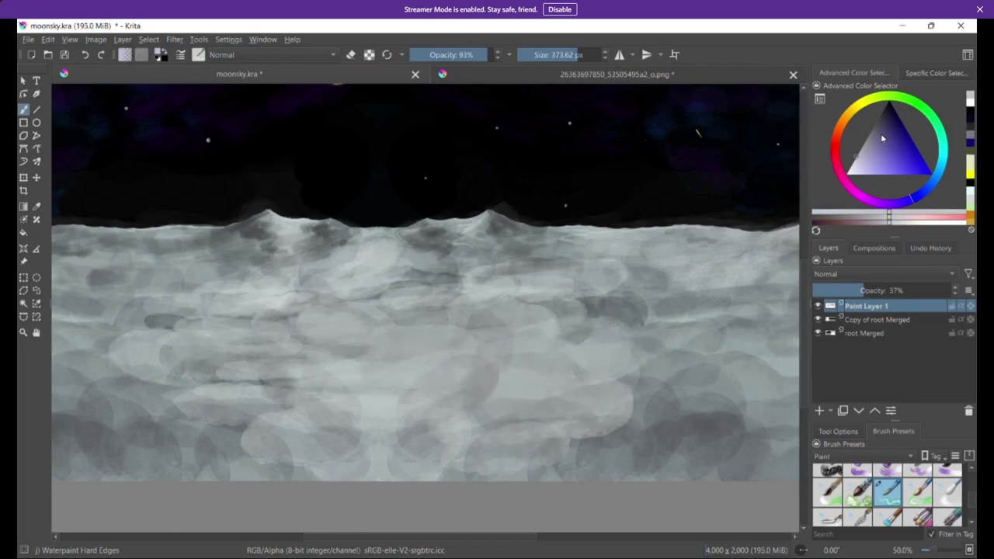
Step: Choose a mid-grey and blend broad horizontal strokes over the light patches on the moon surface
left_click_drag(883, 138, 867, 135)
mouse_move(473, 365)
left_mouse_down()
mouse_move(505, 358)
mouse_move(403, 363)
mouse_move(561, 362)
mouse_move(251, 366)
left_mouse_up()
mouse_move(190, 358)
left_mouse_down()
mouse_move(205, 340)
mouse_move(378, 346)
mouse_move(459, 317)
mouse_move(313, 313)
mouse_move(390, 268)
left_mouse_up()
mouse_move(517, 345)
left_mouse_down()
mouse_move(481, 382)
mouse_move(317, 410)
mouse_move(442, 419)
mouse_move(398, 443)
mouse_move(319, 445)
mouse_move(404, 459)
mouse_move(319, 402)
mouse_move(240, 396)
left_mouse_up()
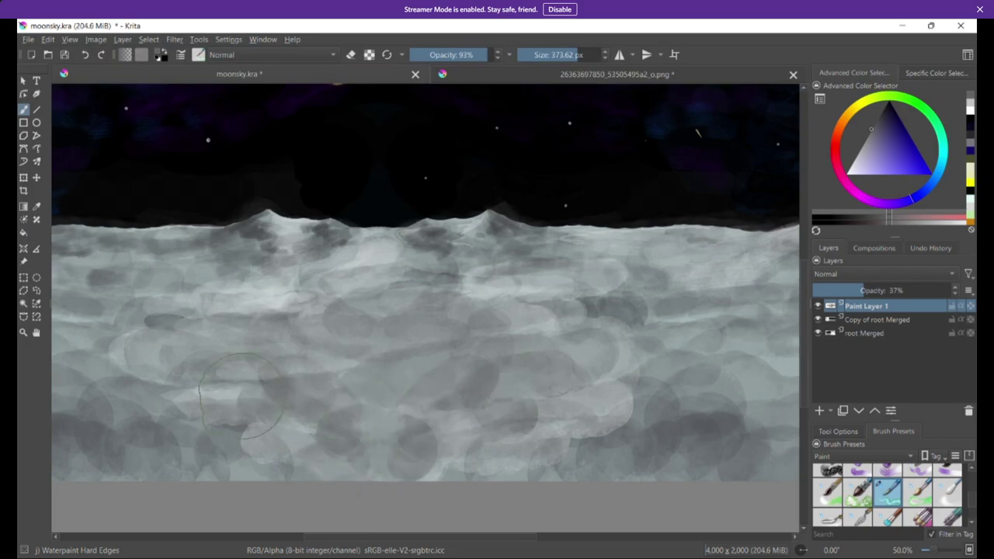
Step: Paint near-black over the pale vertical seam beside the ringed planet, and reduce the brush size to 15.63 px
scroll(805, 396, "up", 5)
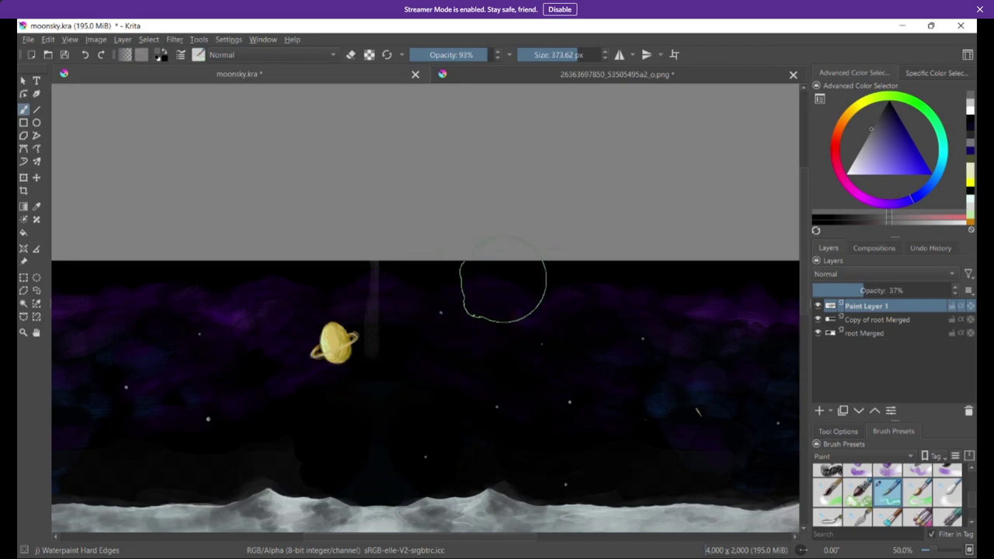
left_click_drag(885, 129, 893, 95)
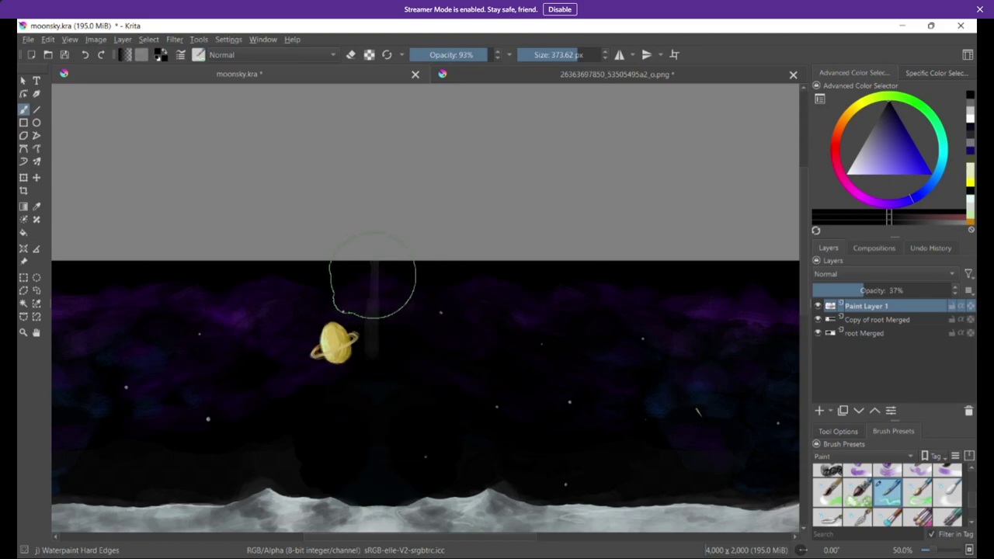
scroll(380, 373, "up", 1)
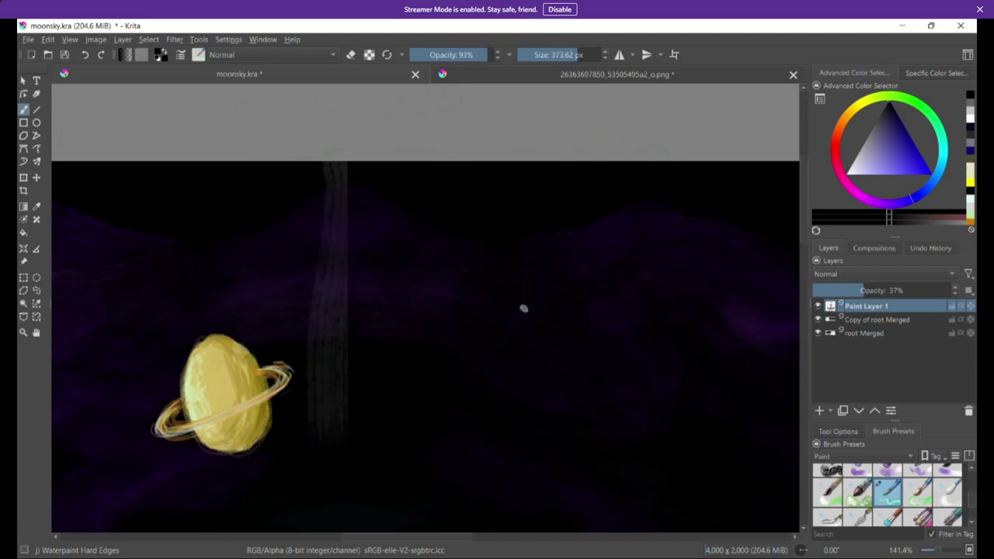
left_click(537, 55)
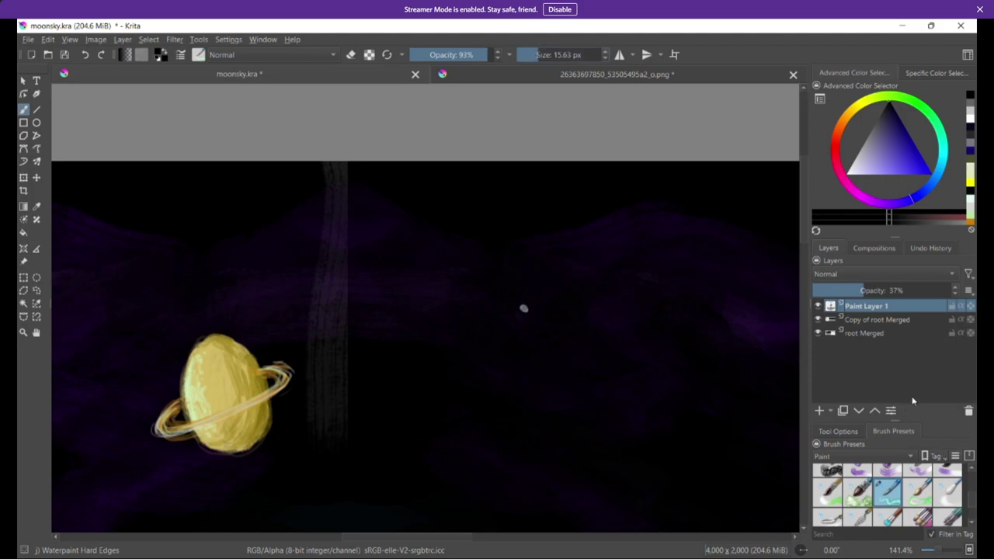
Step: Flatten all the layers into a single layer
right_click(889, 309)
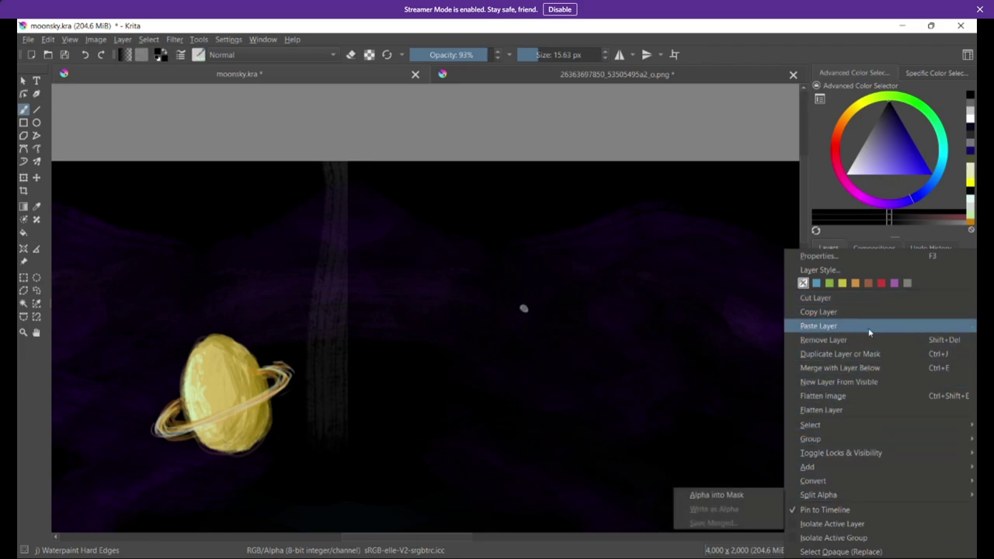
left_click(879, 325)
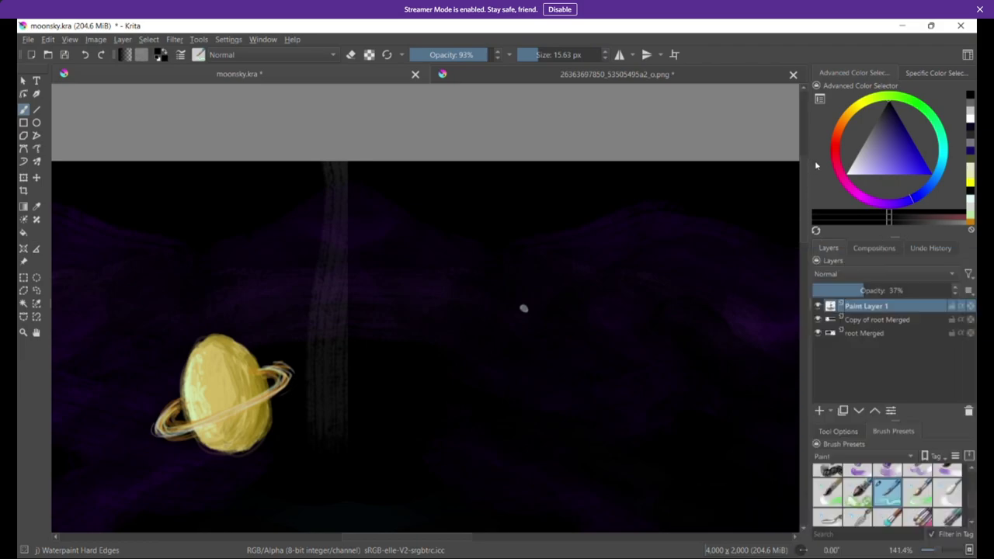
right_click(907, 309)
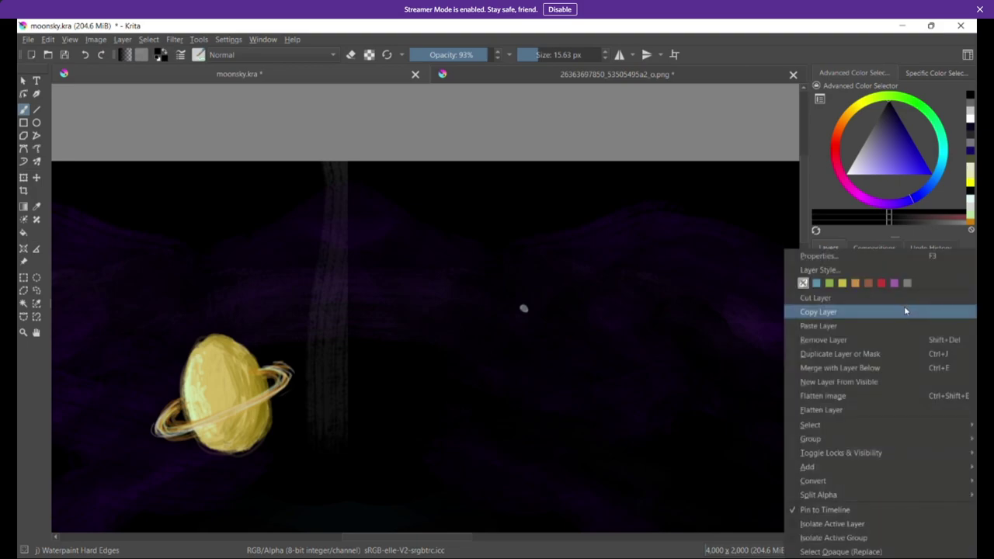
left_click(845, 409)
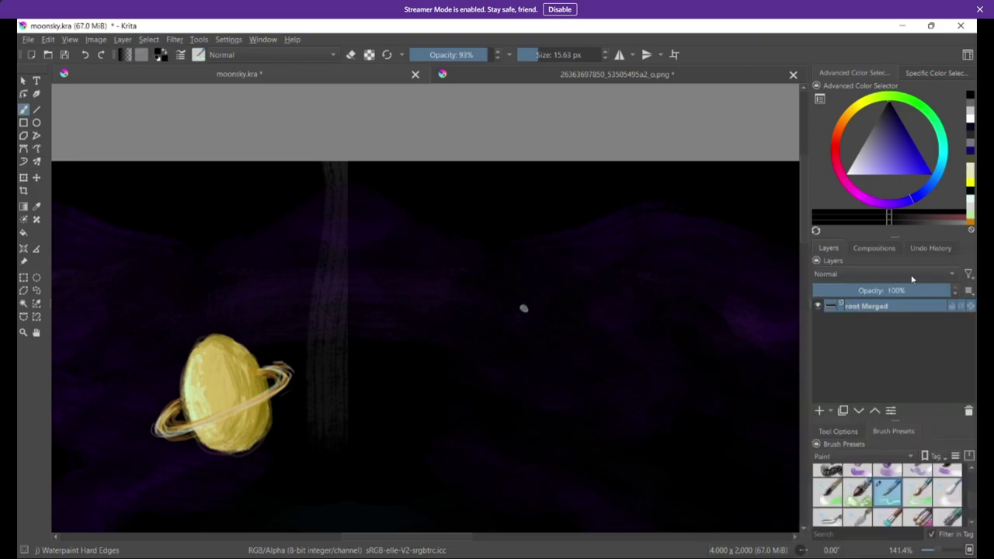
Step: Use the Smart Patch tool to remove the small star and cover the pale vertical seam beside the ringed planet
left_click(36, 219)
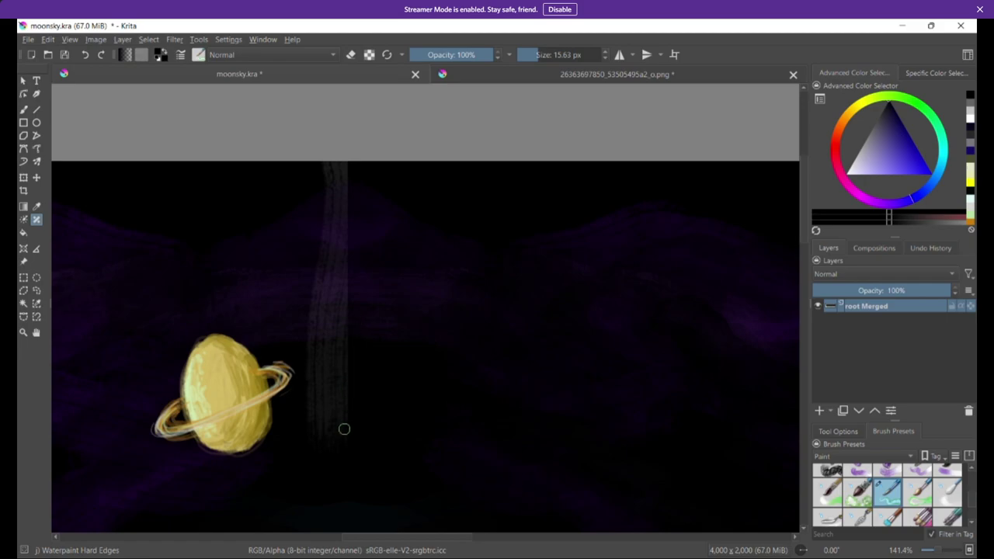
mouse_move(343, 445)
left_mouse_down()
mouse_move(340, 226)
mouse_move(349, 231)
mouse_move(348, 405)
left_mouse_up()
mouse_move(312, 439)
left_mouse_down()
mouse_move(324, 165)
mouse_move(338, 213)
left_mouse_up()
left_click_drag(327, 271, 318, 439)
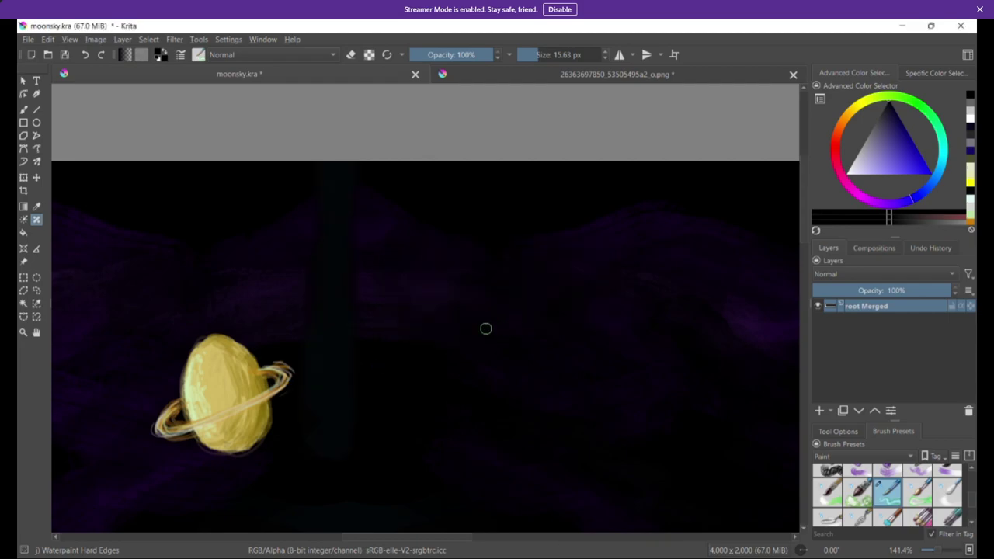
Step: Sample a dark purple from the nebula and paint over the patched seam with the Wet Bristles Rough brush at 80 px
left_click(24, 109)
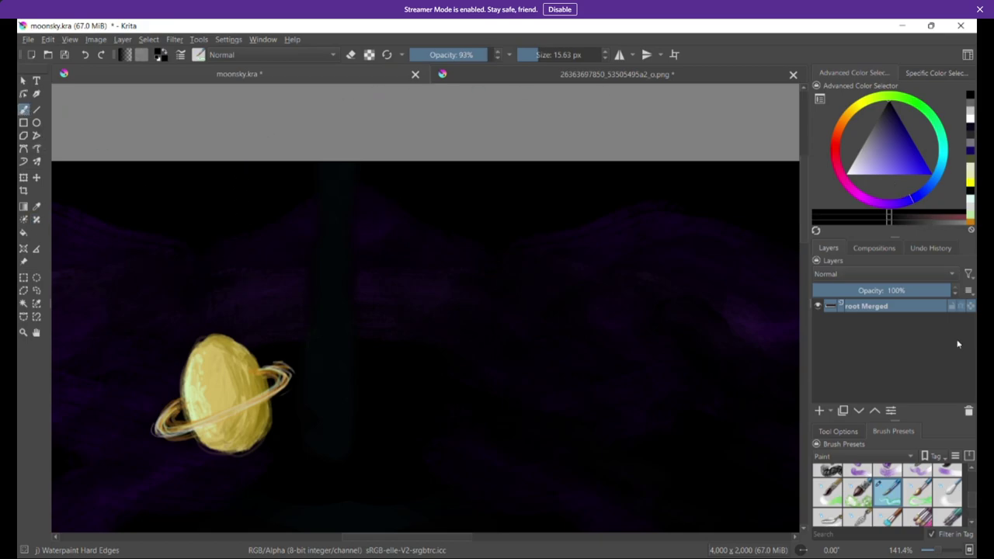
left_click(887, 470)
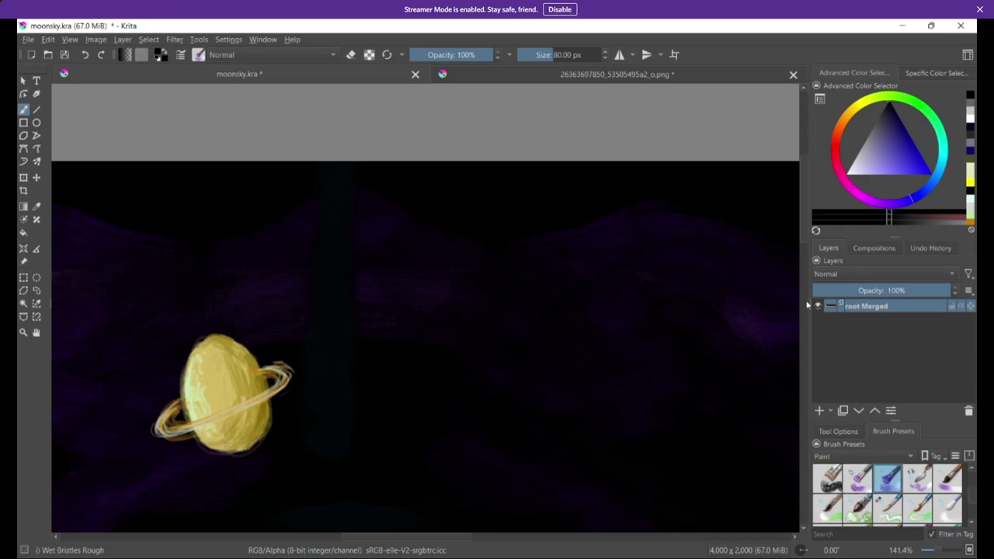
key("p")
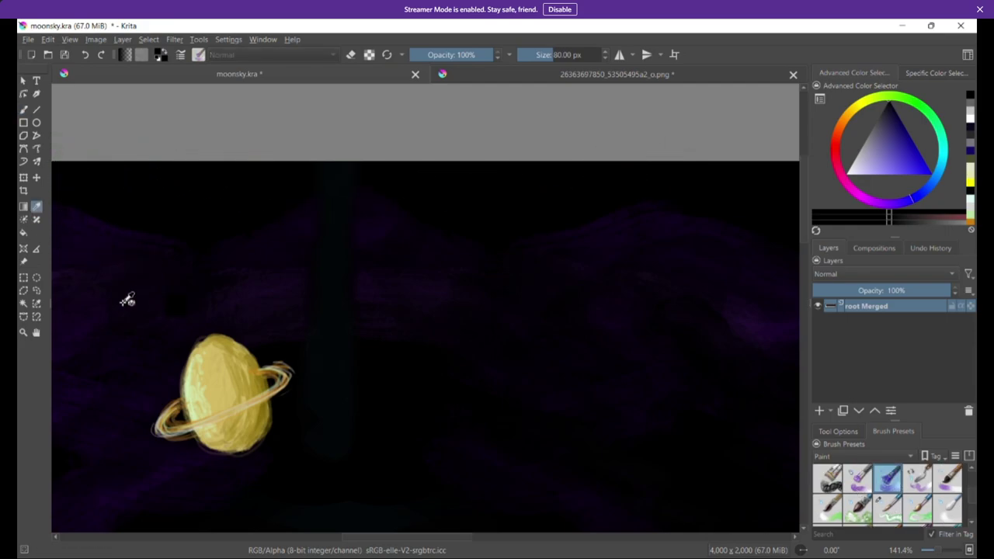
left_click(92, 319)
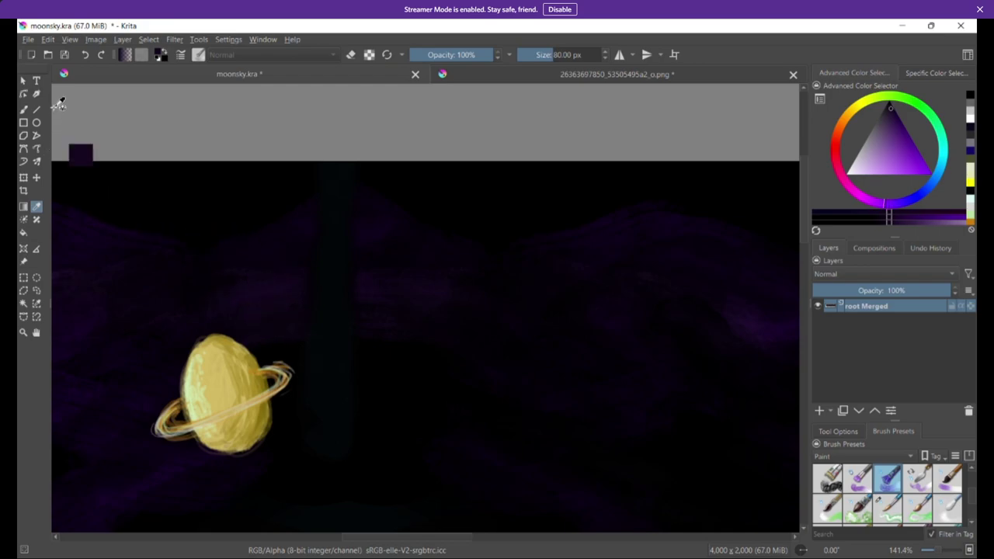
left_click(23, 110)
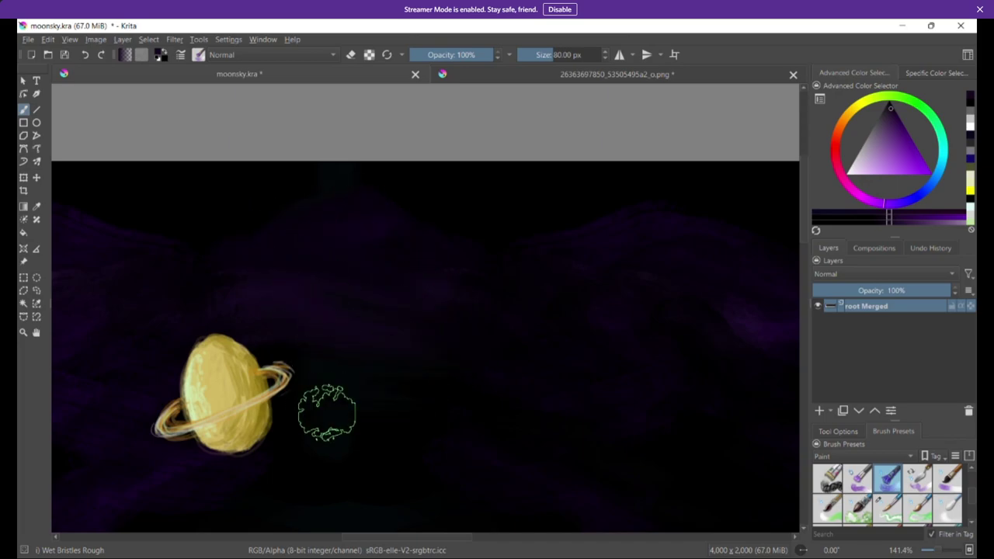
mouse_move(152, 82)
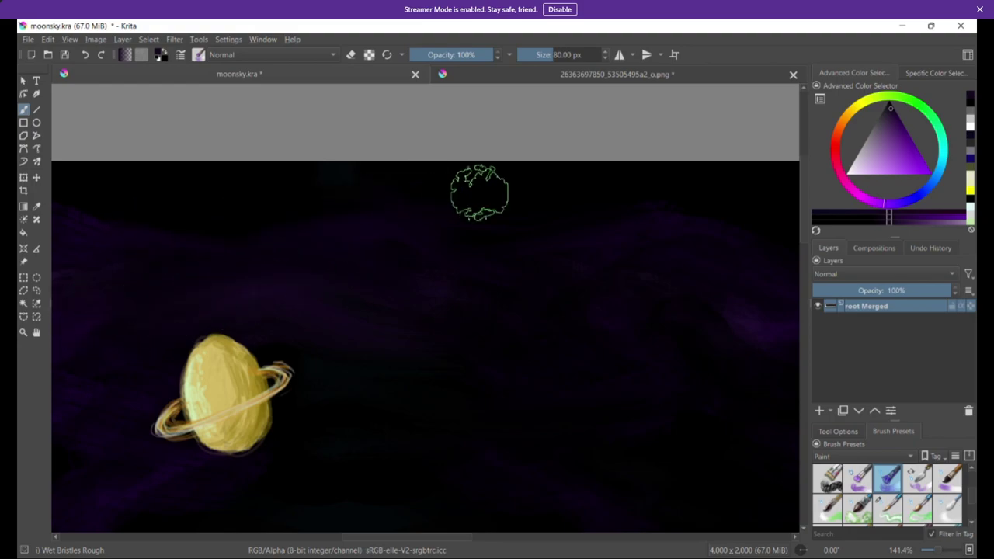
Step: Choose the Dry Bristles Eroded preset at 223.81 px and paint purple texture across the nebula above the ringed planet
left_click(867, 474)
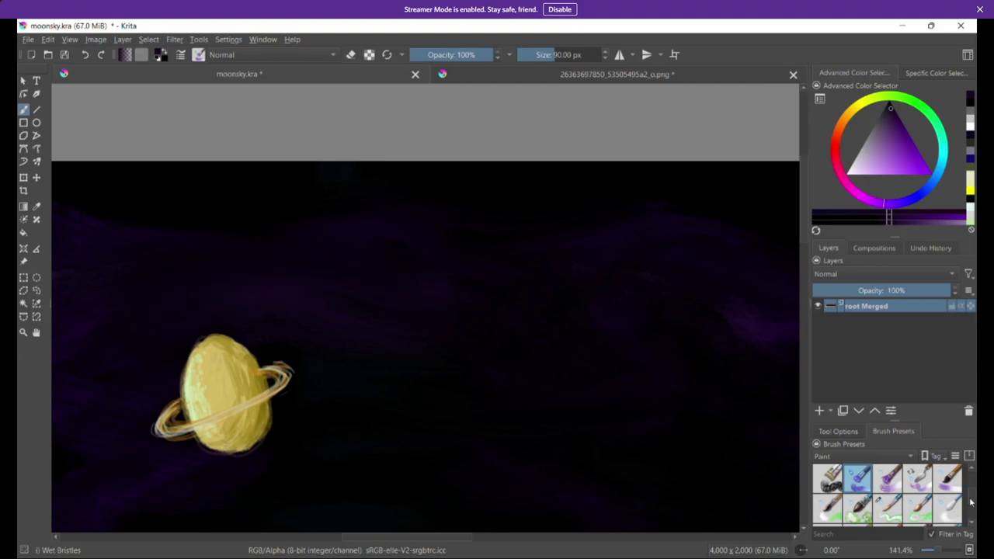
scroll(971, 498, "down", 3)
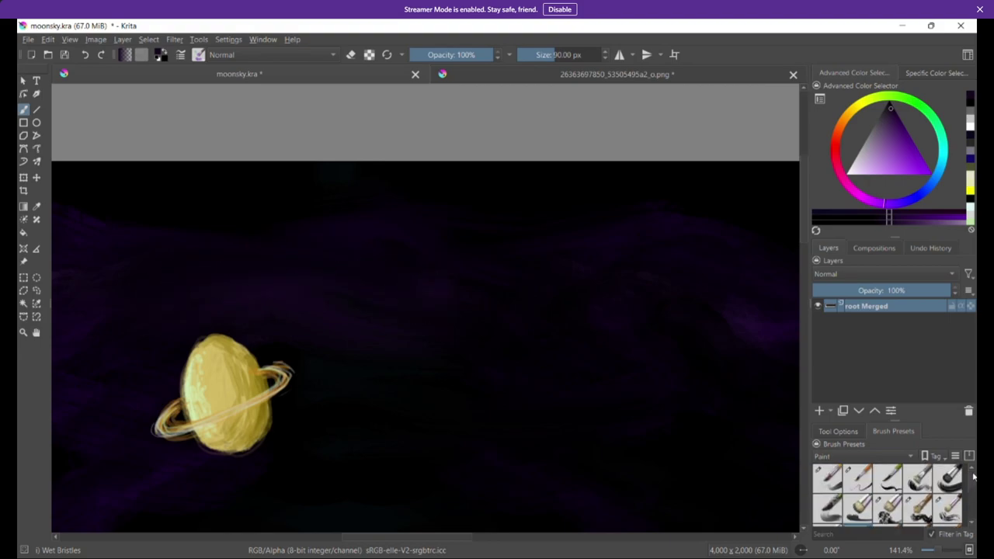
left_click(918, 508)
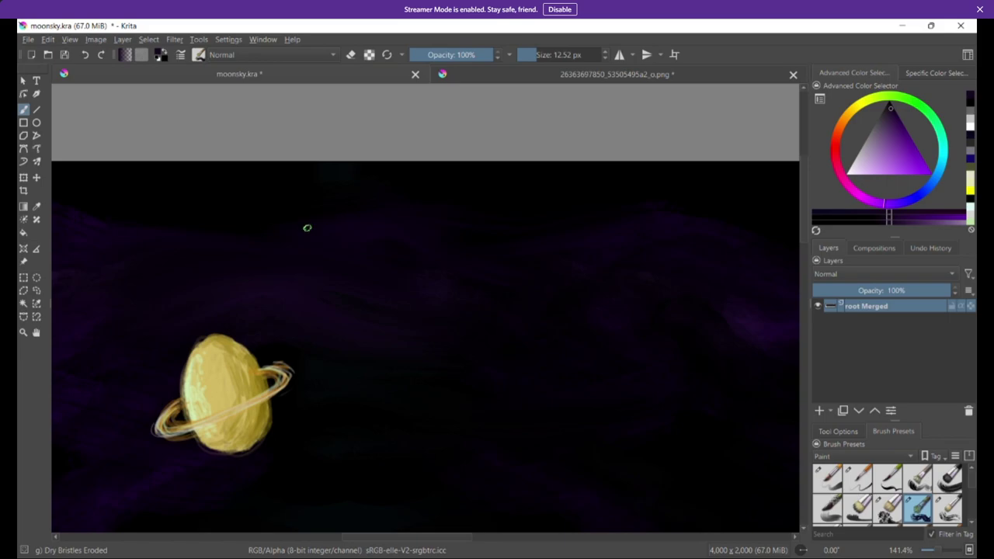
left_click(570, 55)
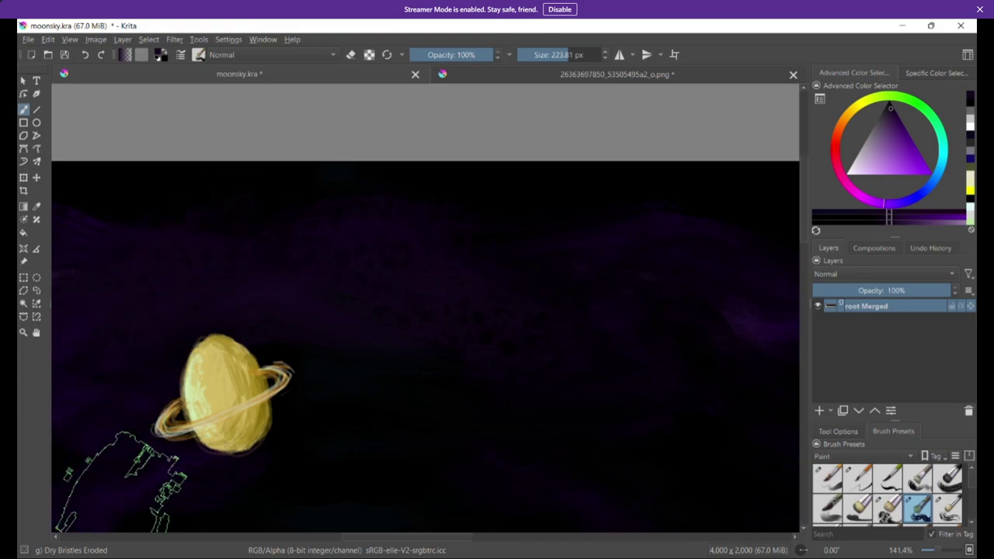
Step: Choose a near-black color and paint Dry Bristles Eroded texture over the nebula and empty sky beside the ringed planet
left_click_drag(896, 149, 886, 103)
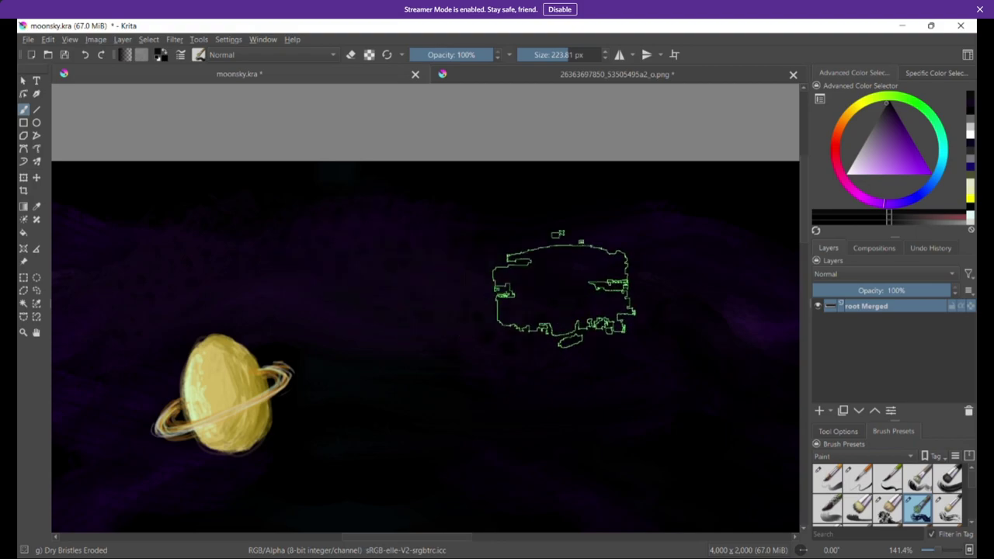
mouse_move(561, 301)
left_mouse_down()
mouse_move(594, 344)
mouse_move(699, 370)
mouse_move(536, 444)
mouse_move(579, 459)
left_mouse_up()
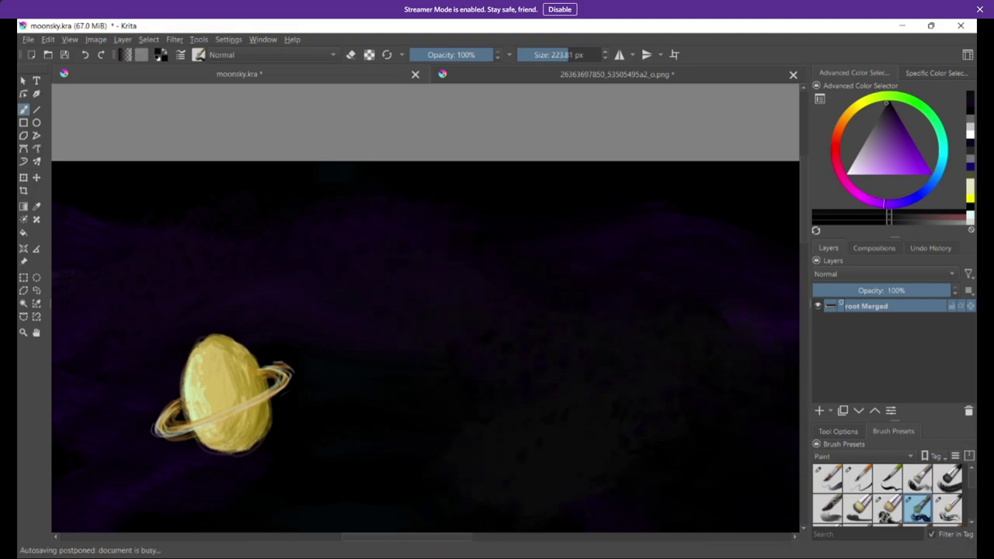
scroll(705, 408, "down", 5)
scroll(707, 408, "up", 3)
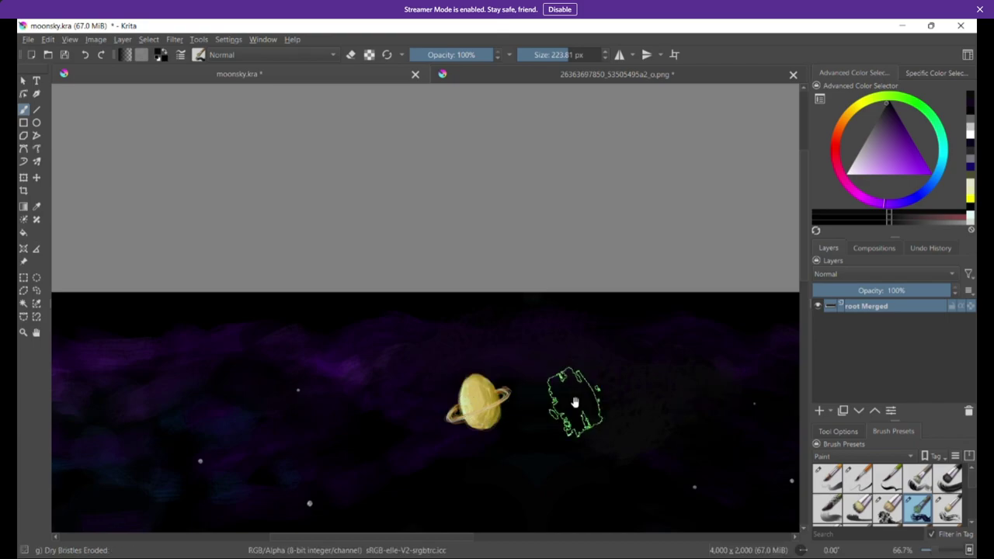
left_click_drag(646, 464, 632, 340)
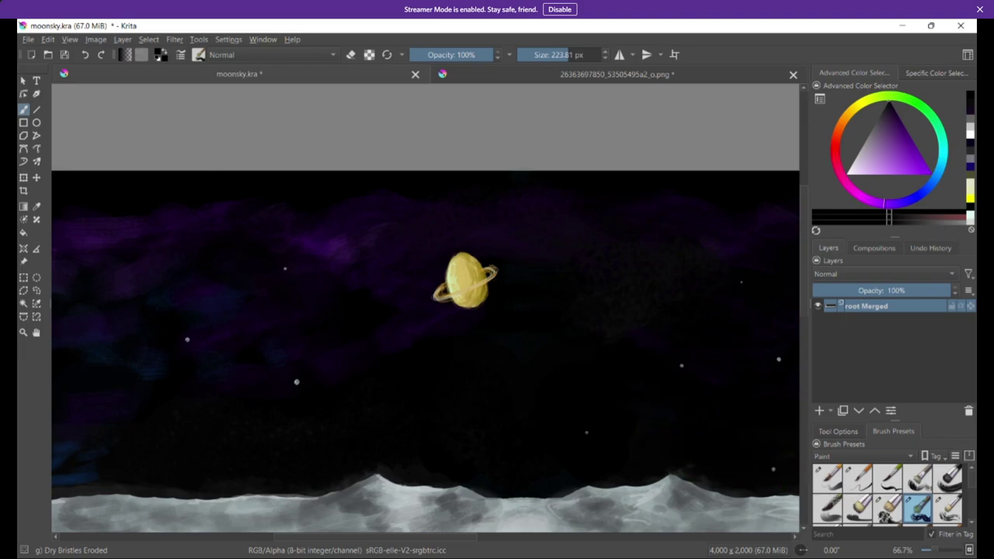
Step: Save the finished panorama as moonsky.kra in Downloads, replacing the existing file
scroll(783, 440, "down", 3)
scroll(783, 440, "up", 3)
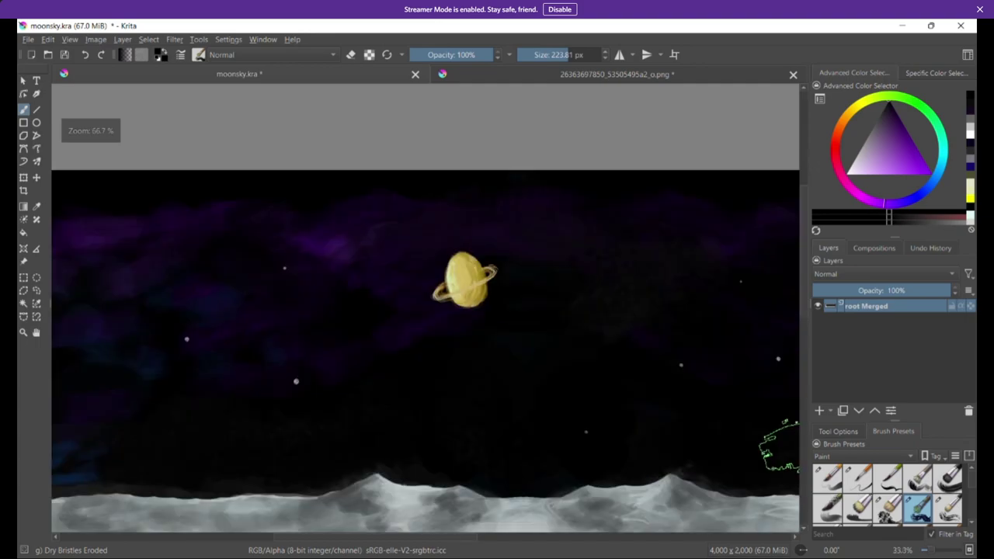
left_click_drag(573, 368, 683, 344)
scroll(677, 297, "down", 1)
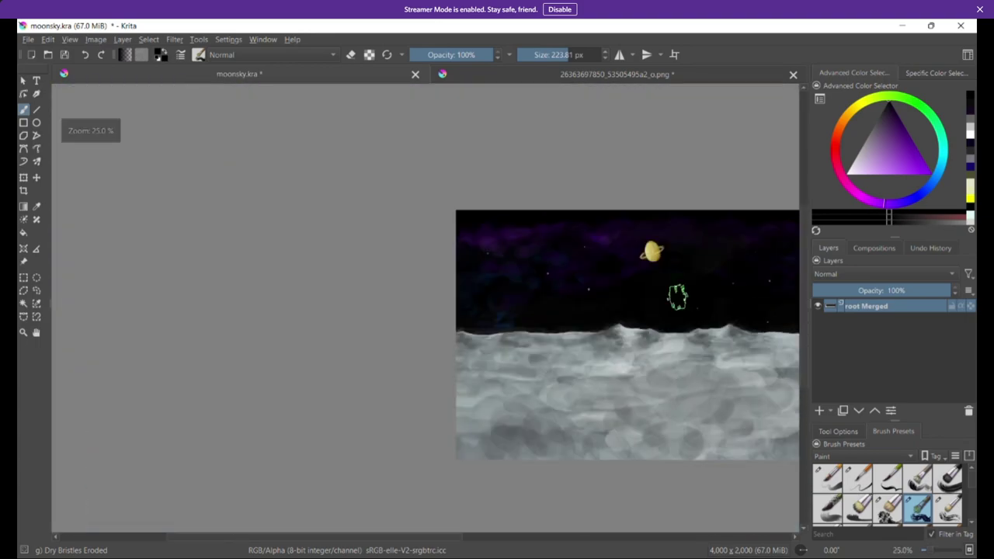
left_click_drag(630, 450, 343, 446)
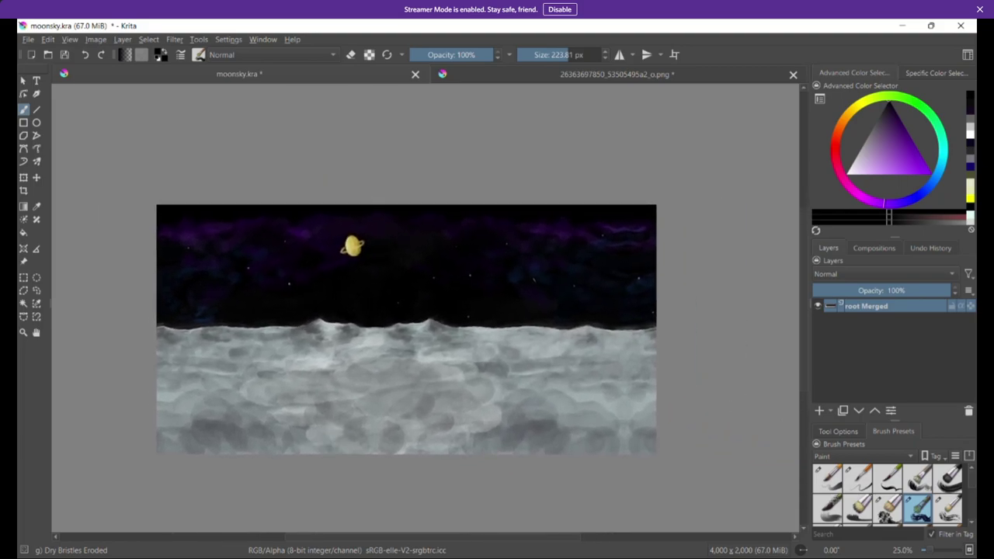
left_click(27, 40)
left_click(77, 104)
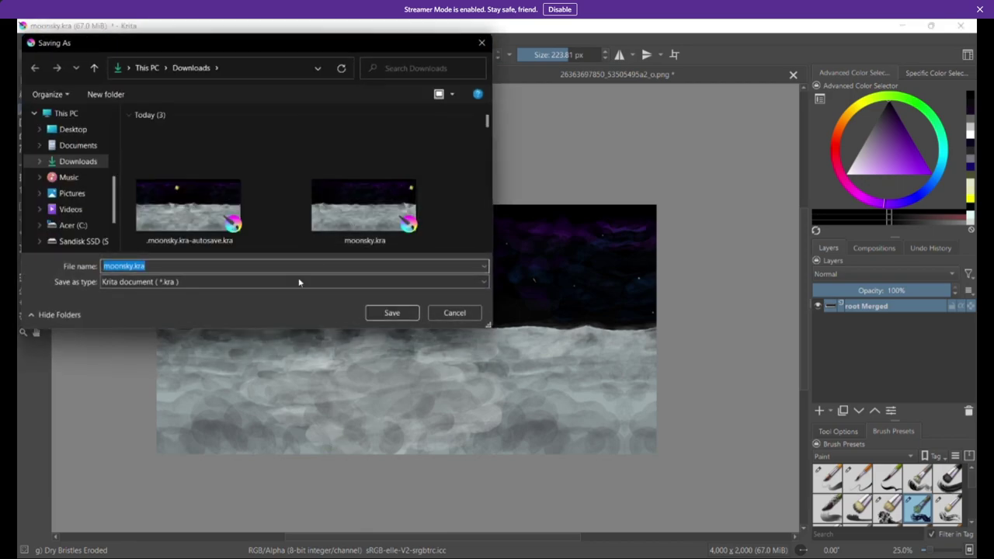
left_click(392, 312)
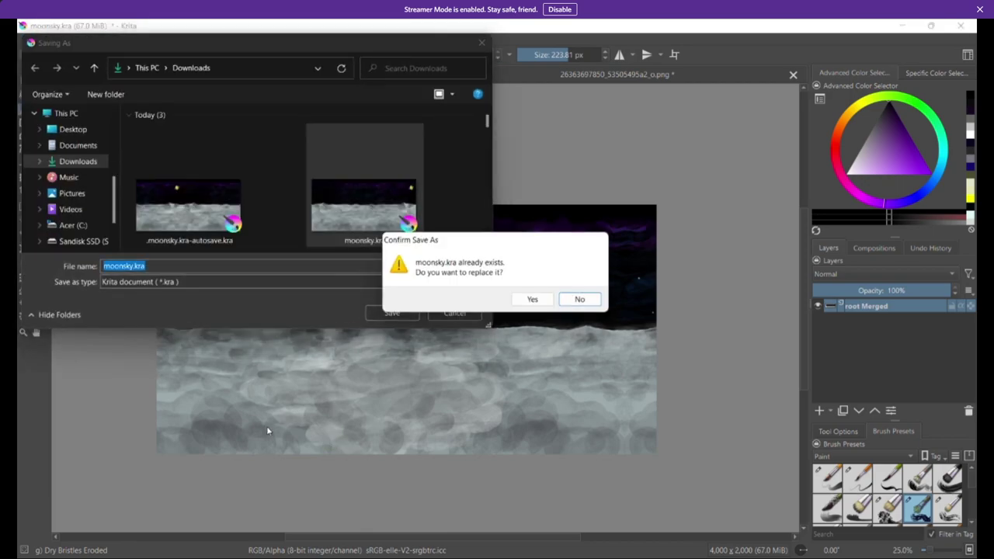
left_click(533, 300)
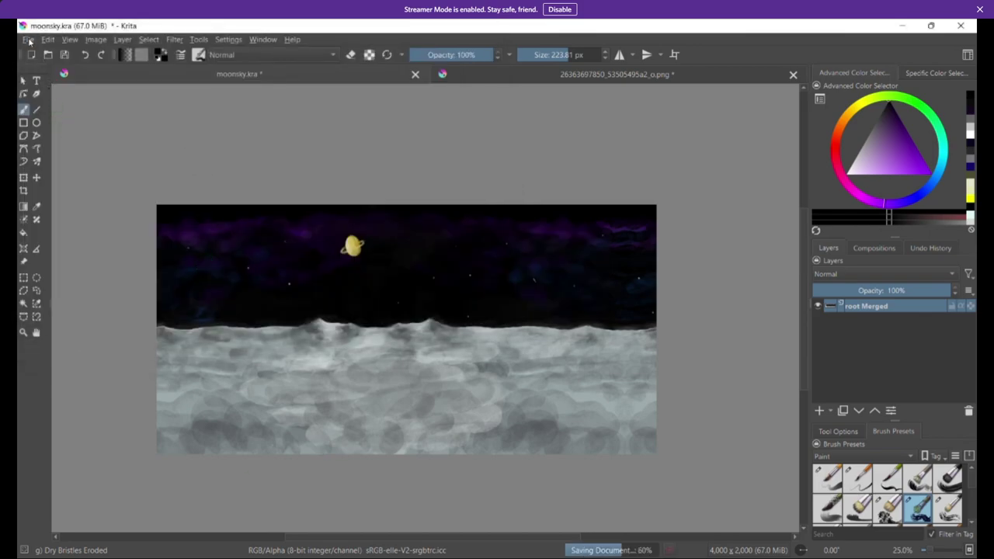
Step: Start exporting the panorama to Downloads as a JPEG image named moonsky.jpg
left_click(29, 39)
left_click(117, 151)
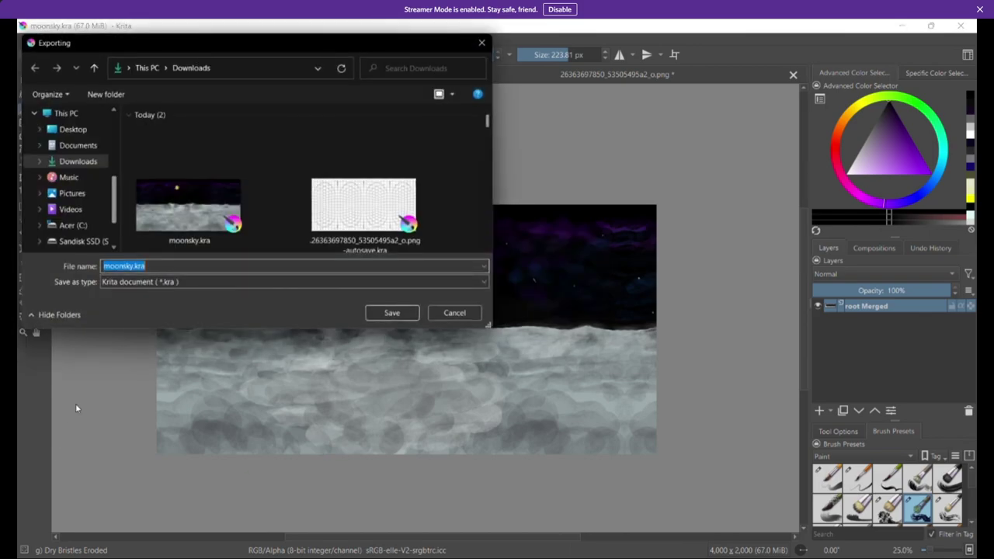
left_click(230, 282)
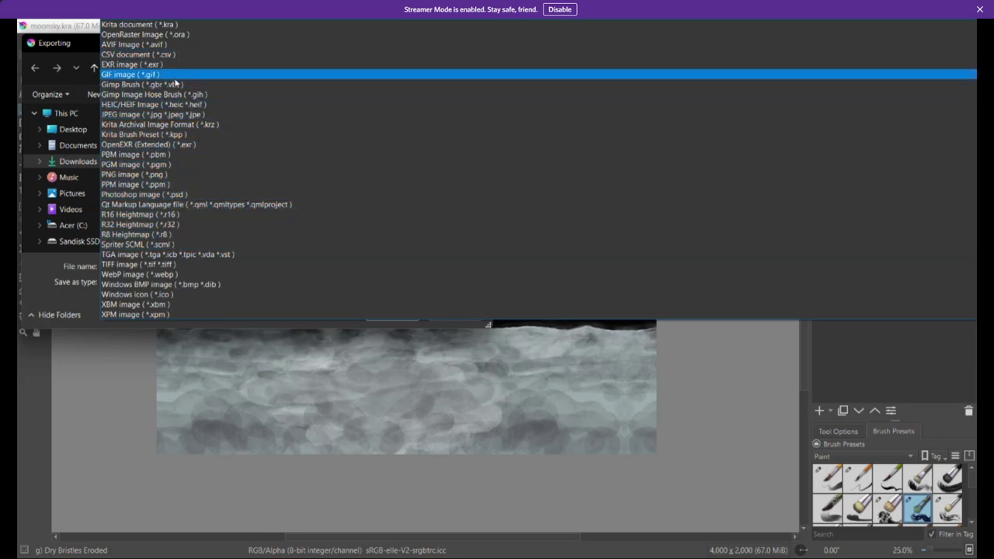
left_click(174, 115)
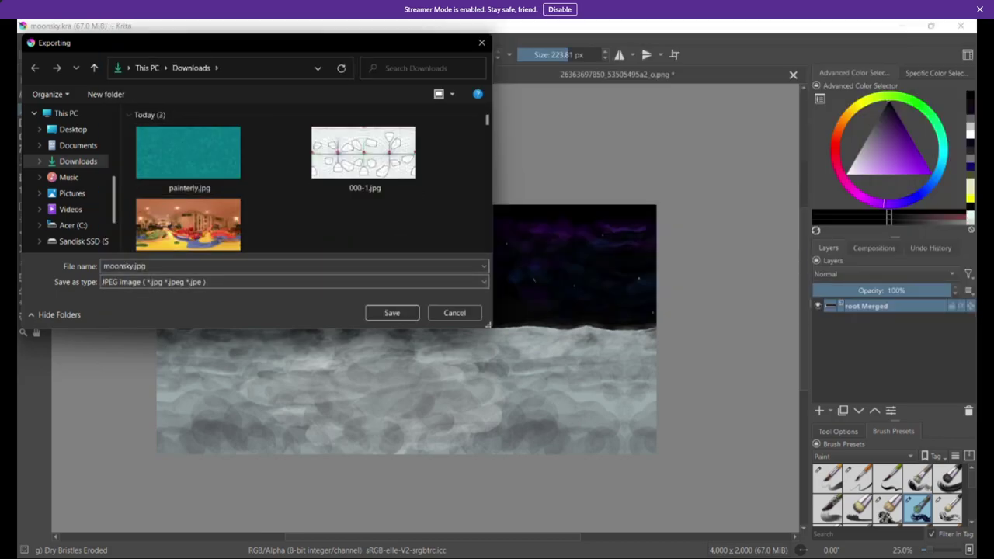
left_click(392, 314)
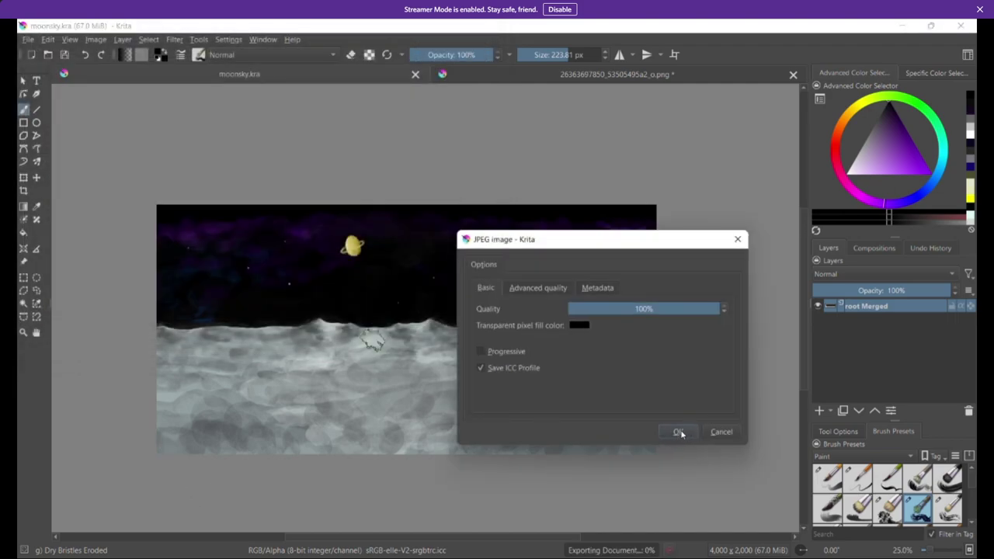
Step: Review the JPEG's advanced quality and metadata options, and confirm the export at 100% quality
left_click(549, 287)
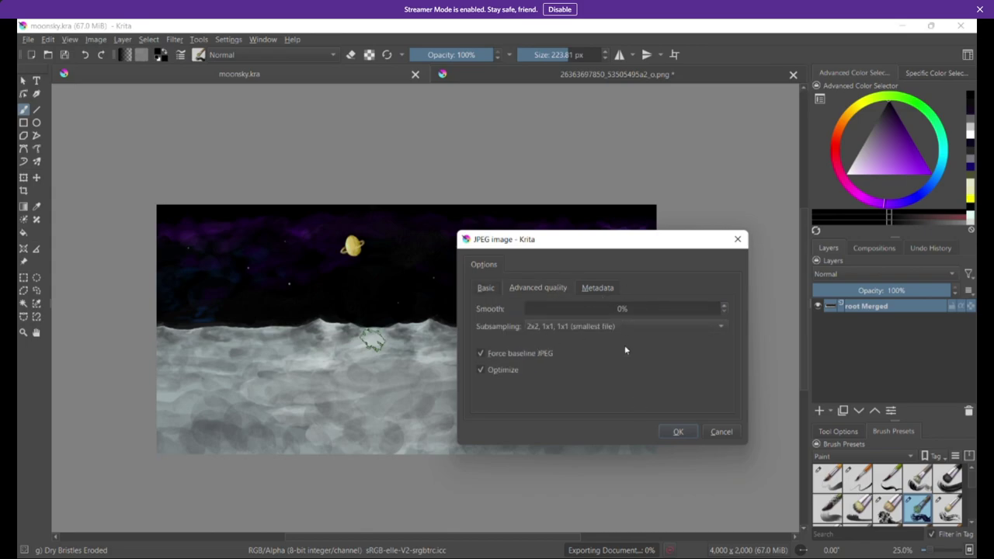
left_click(603, 286)
scroll(535, 287, "up", 1)
scroll(515, 286, "up", 1)
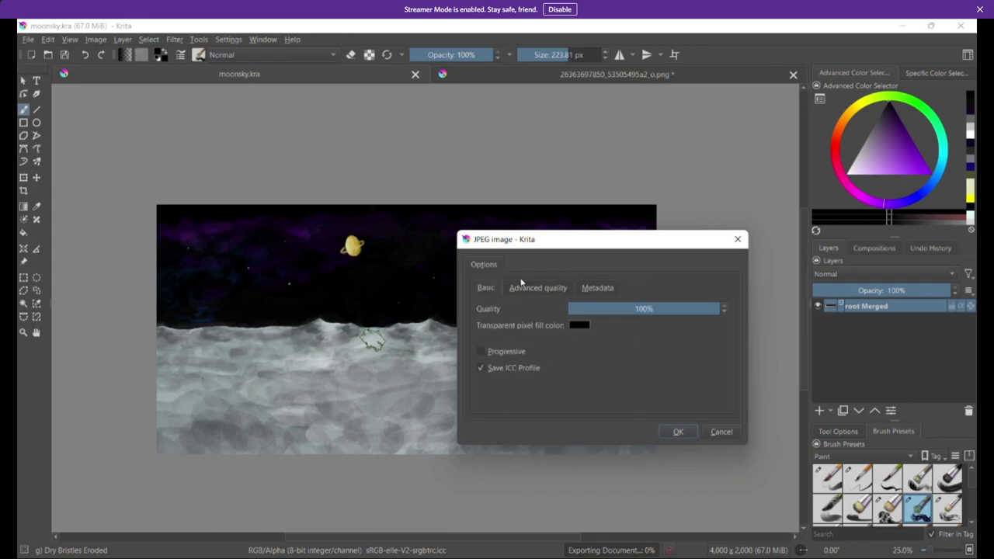
scroll(588, 287, "down", 1)
scroll(559, 288, "down", 1)
scroll(541, 291, "up", 1)
left_click(599, 287)
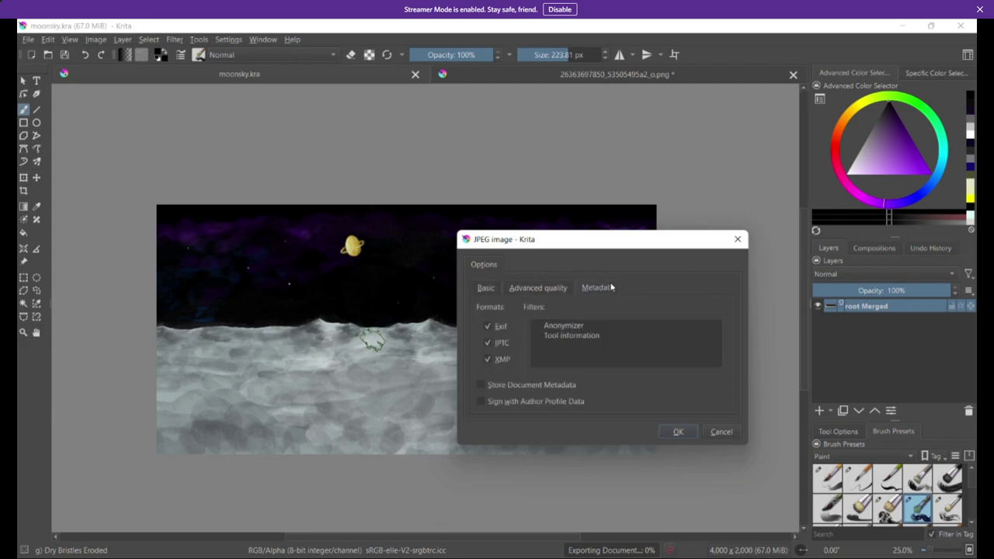
left_click(485, 287)
left_click(678, 432)
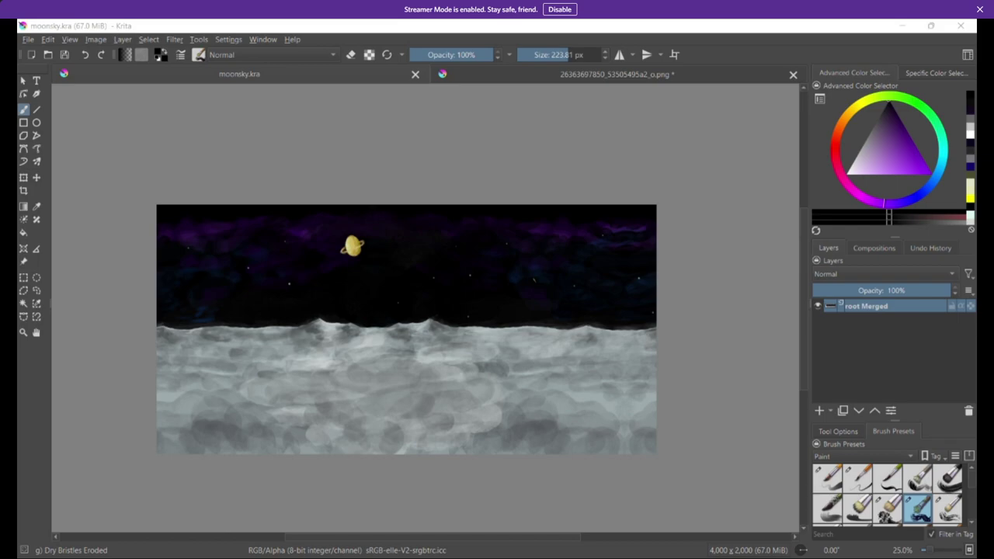
Step: Switch to the browser showing the AltspaceVR Skyboxes page and select the page's web address
left_click_drag(0, 86, 395, 21)
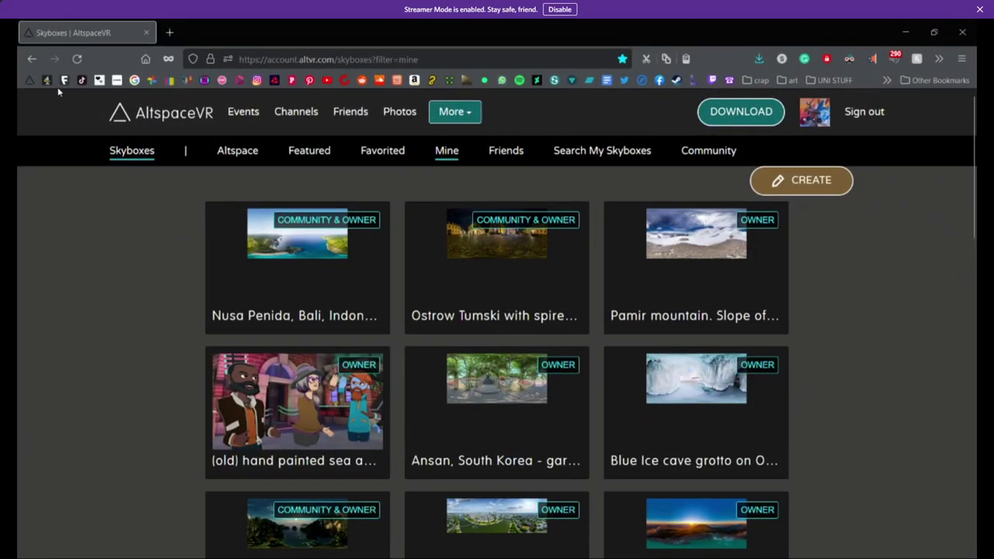
left_click(257, 59)
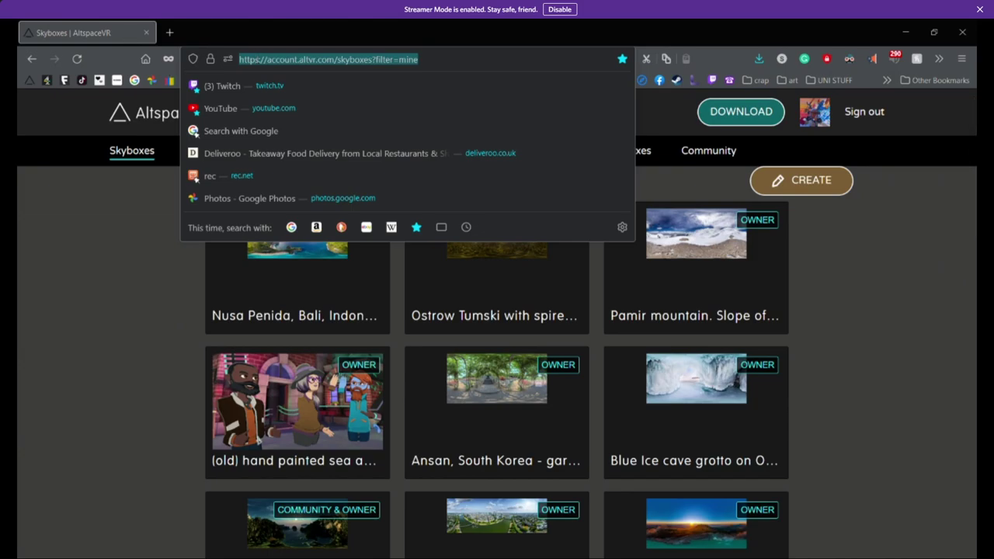
key("alt+Tab")
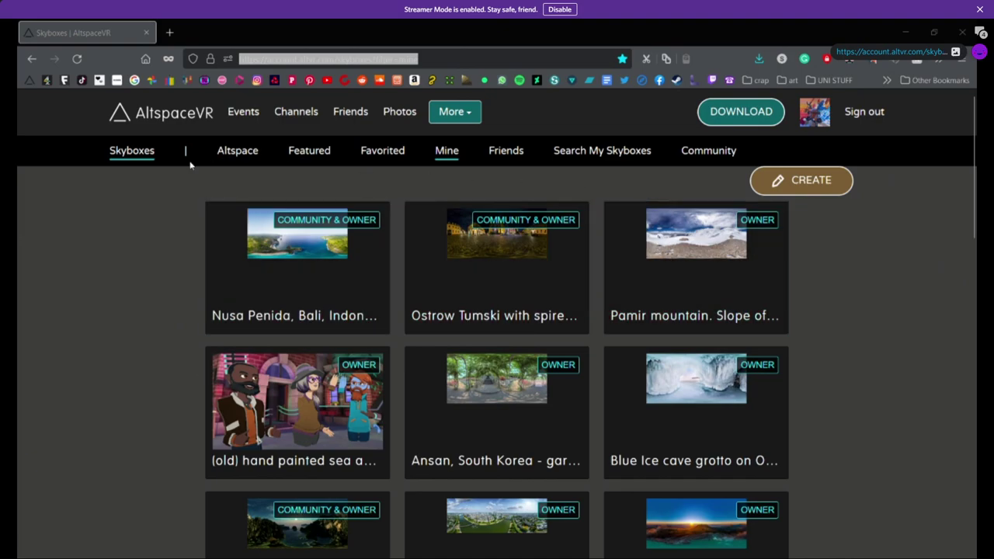
Step: Start a new AltspaceVR skybox and name it moonsky
left_click(768, 181)
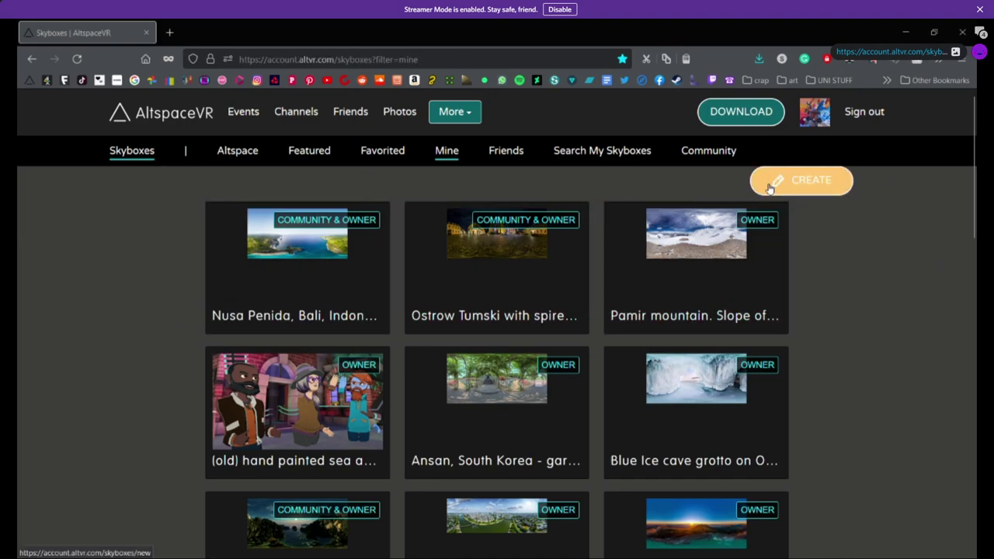
scroll(383, 271, "down", 3)
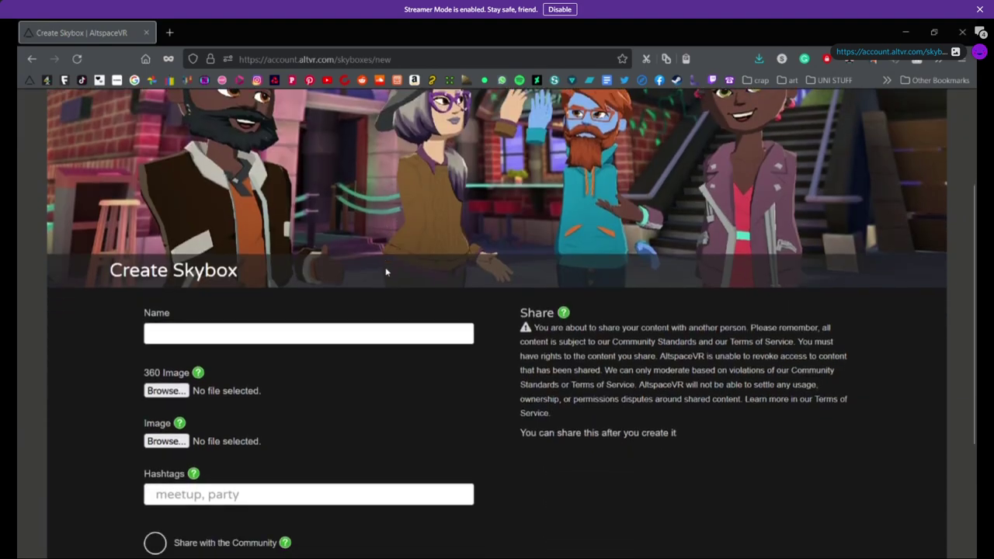
left_click(307, 225)
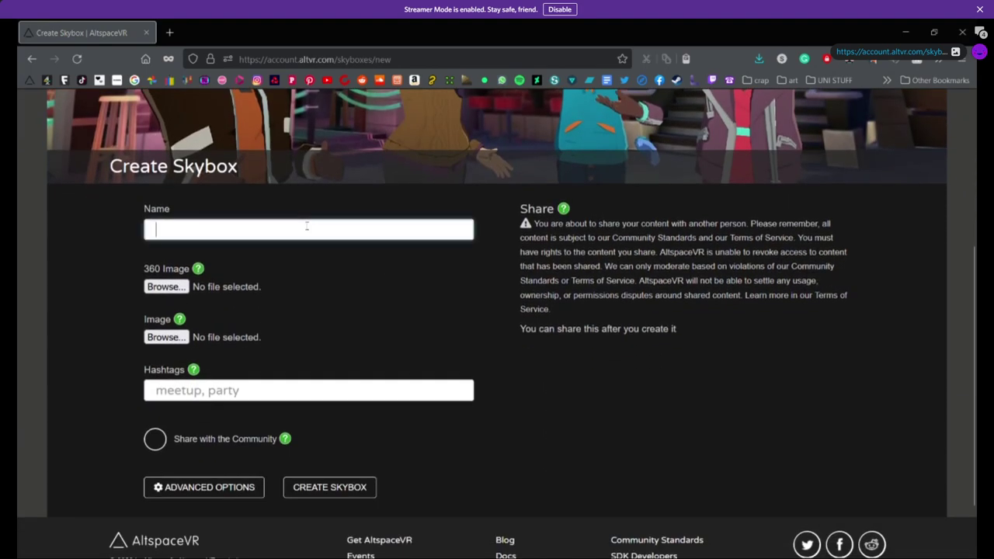
type("moonsky")
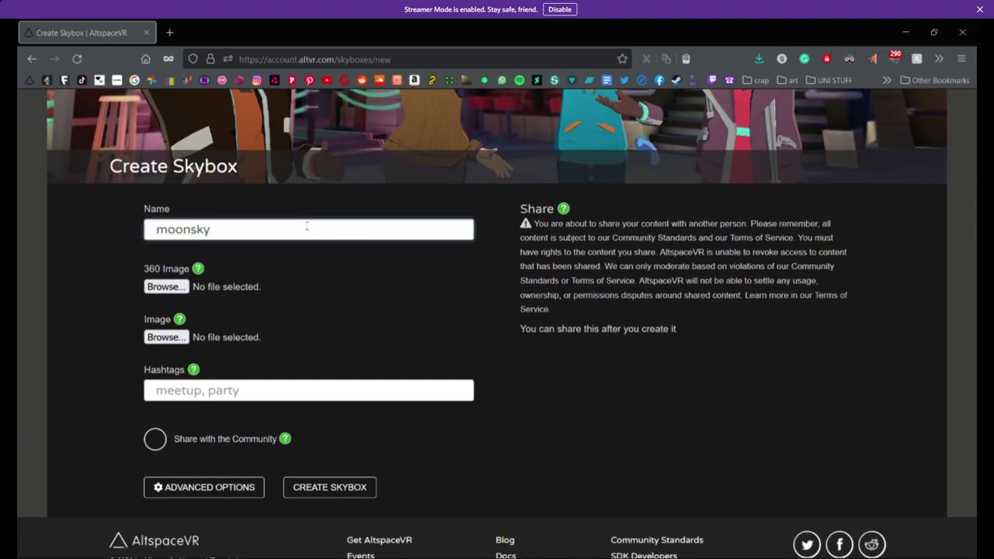
left_click(255, 302)
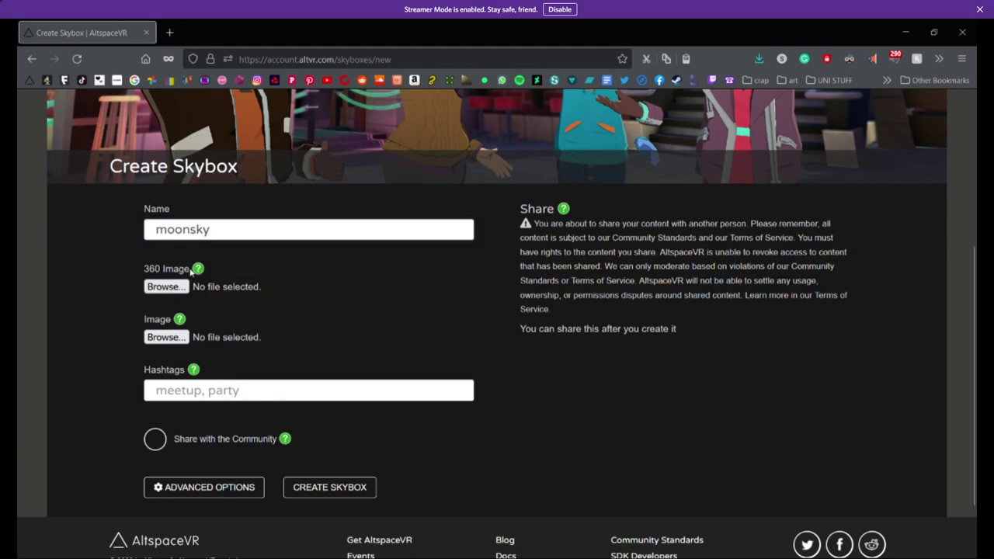
Step: Choose moonsky.jpg for both the 360 image and the regular image, and create the skybox
left_click(164, 286)
double_click(188, 195)
mouse_move(177, 327)
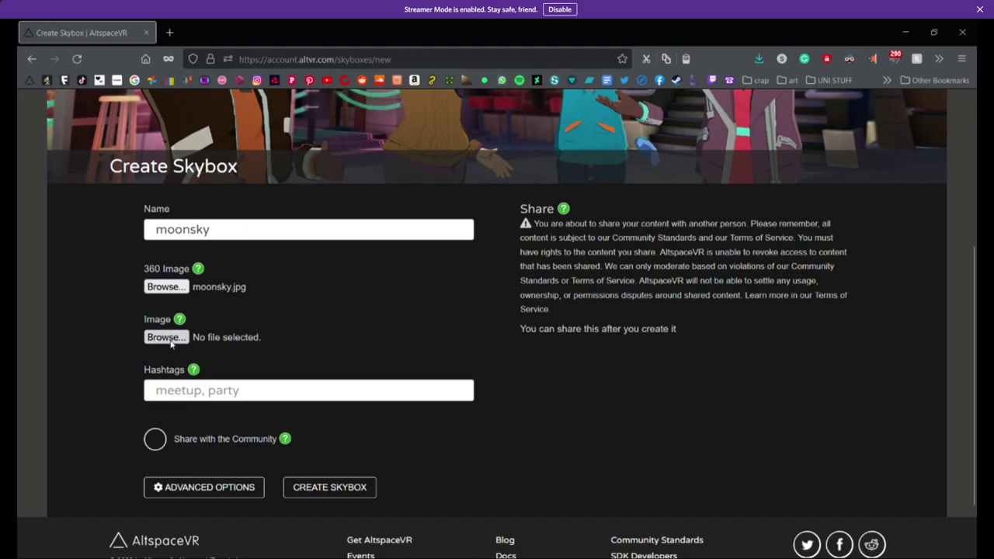
left_click(170, 339)
double_click(198, 197)
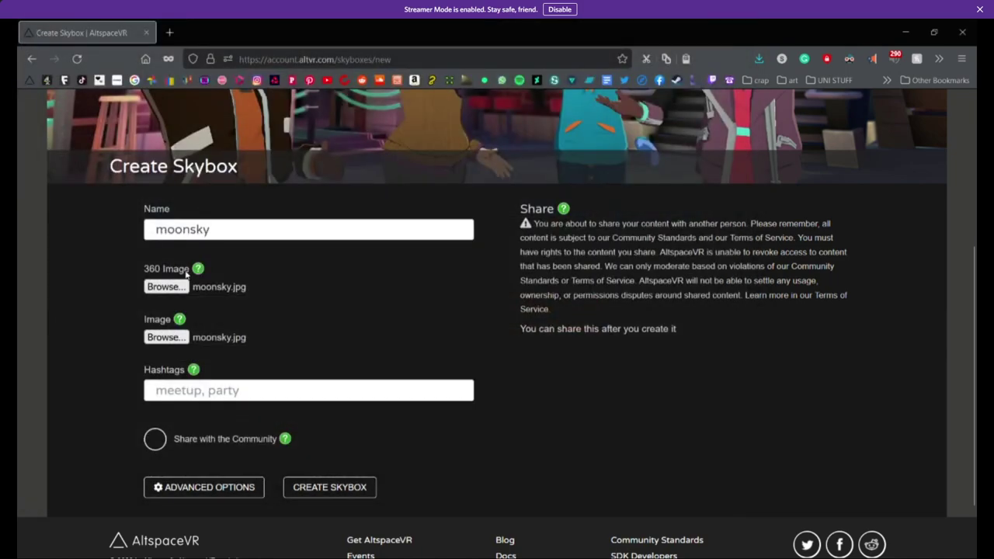
left_click(342, 490)
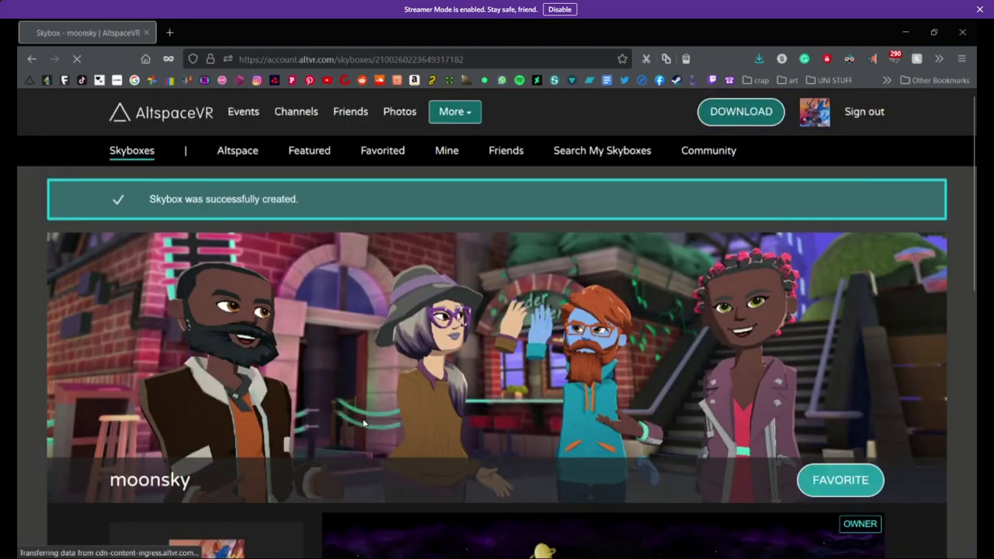
Step: Open the moonsky skybox for editing and look through the friends available for sharing without choosing one
scroll(363, 423, "down", 5)
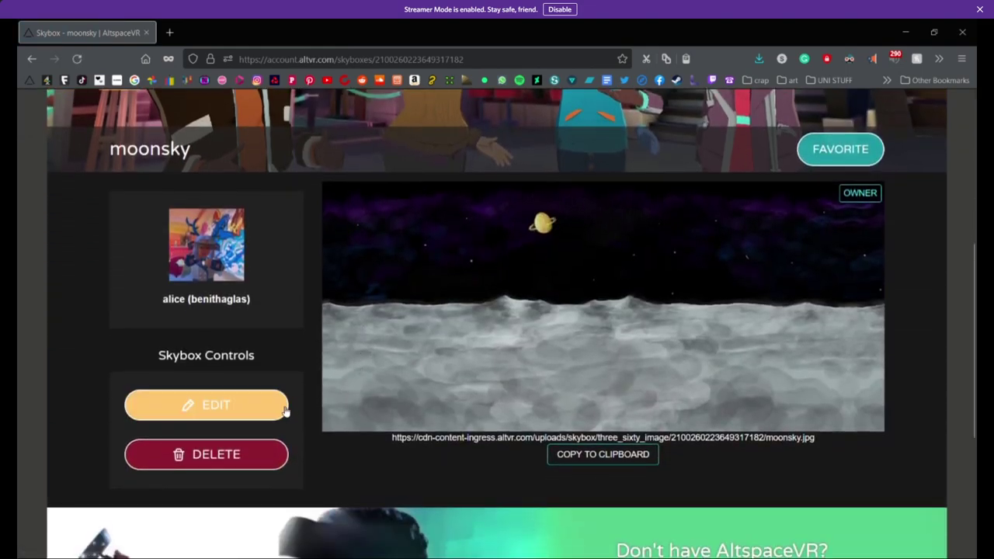
left_click(281, 411)
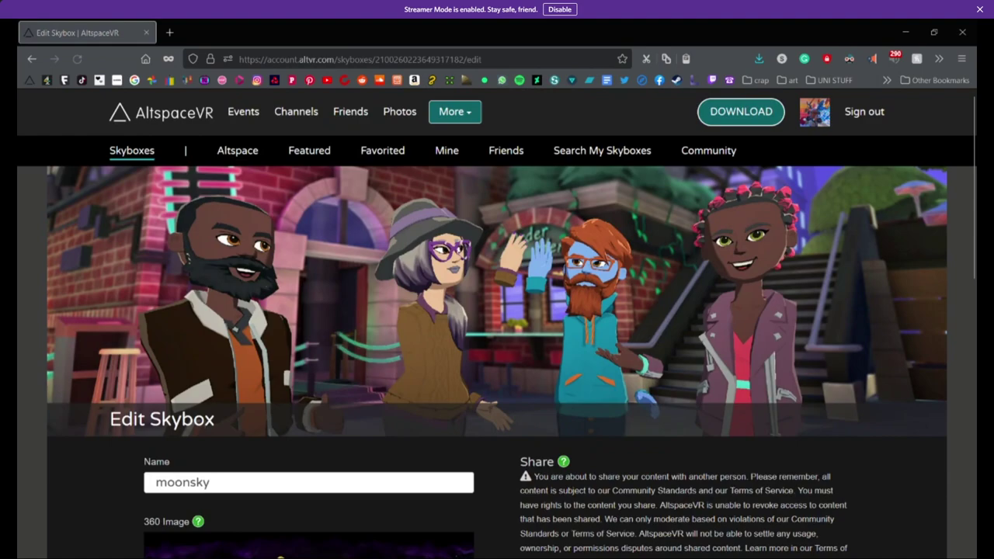
scroll(205, 428, "down", 4)
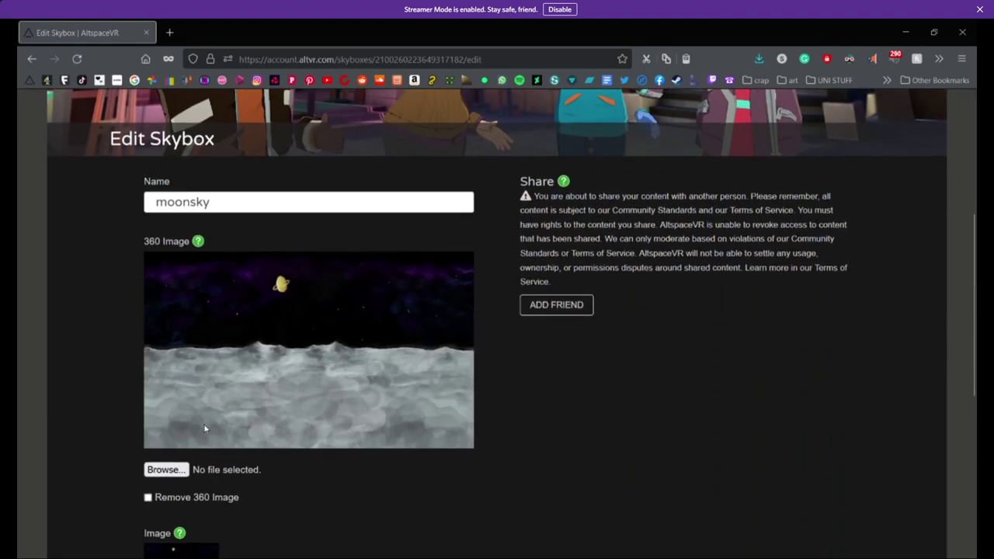
left_click(561, 299)
left_click(622, 315)
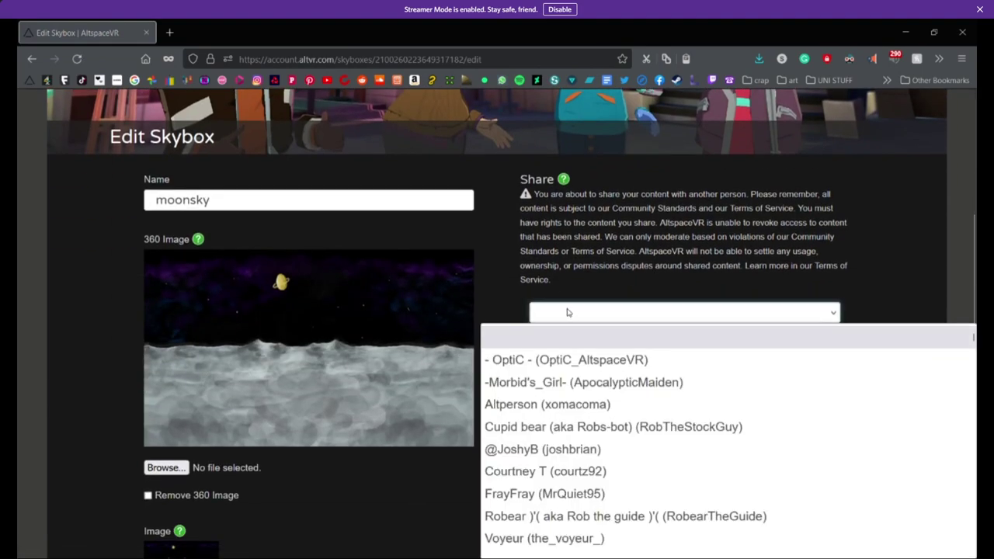
scroll(586, 443, "down", 10)
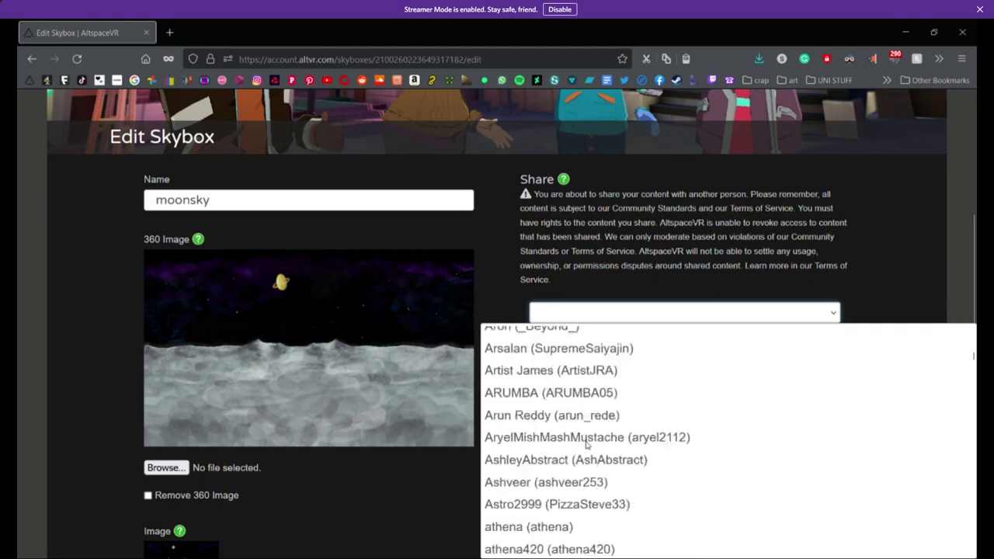
scroll(586, 442, "down", 10)
left_click(558, 233)
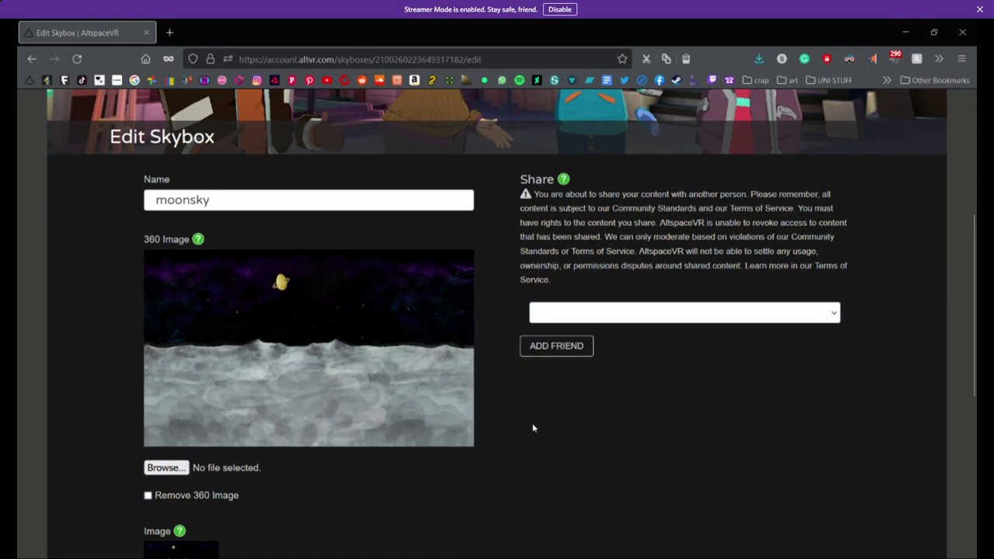
Step: Leave the moonsky skybox's edit page without changing anything and close its browser page
scroll(483, 509, "down", 3)
scroll(424, 479, "up", 5)
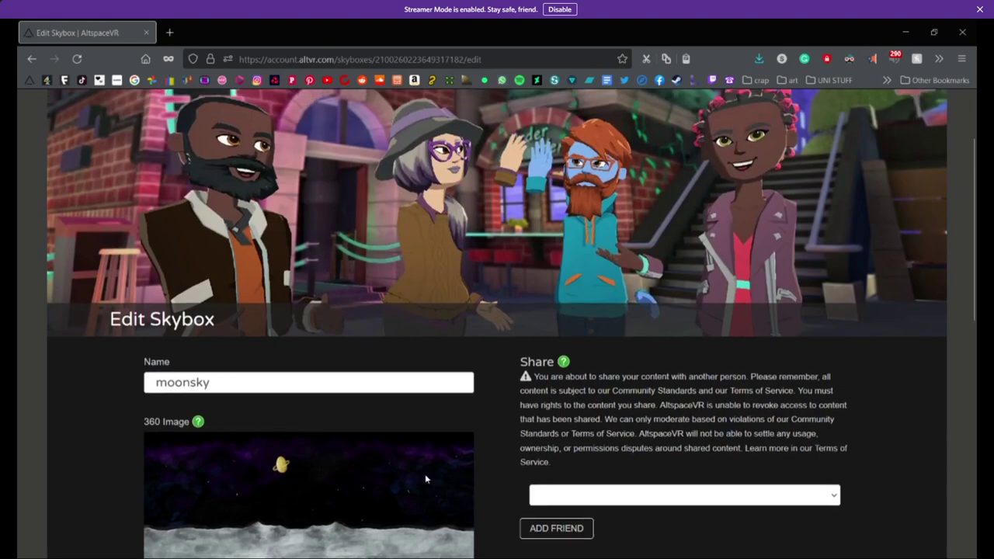
scroll(425, 479, "up", 2)
left_click(37, 60)
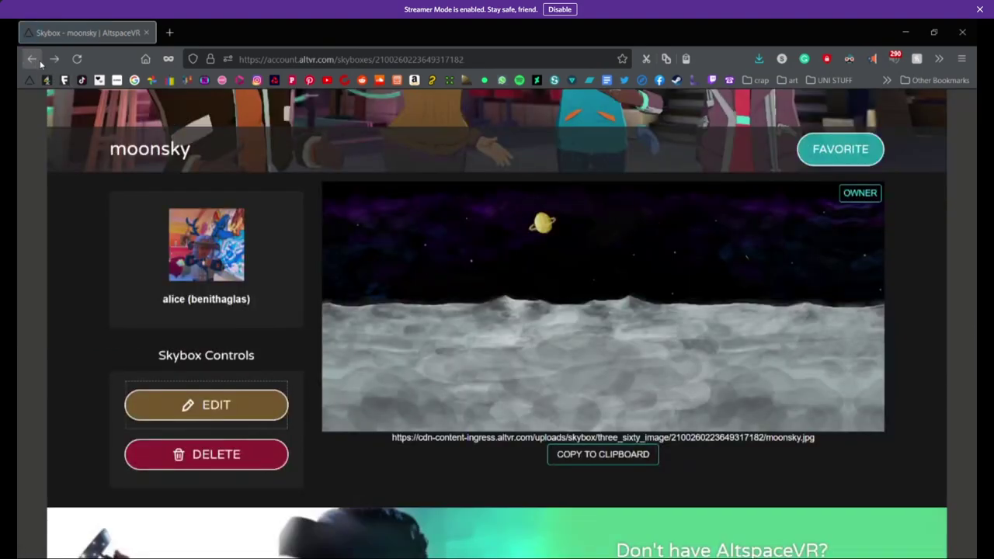
left_click(145, 34)
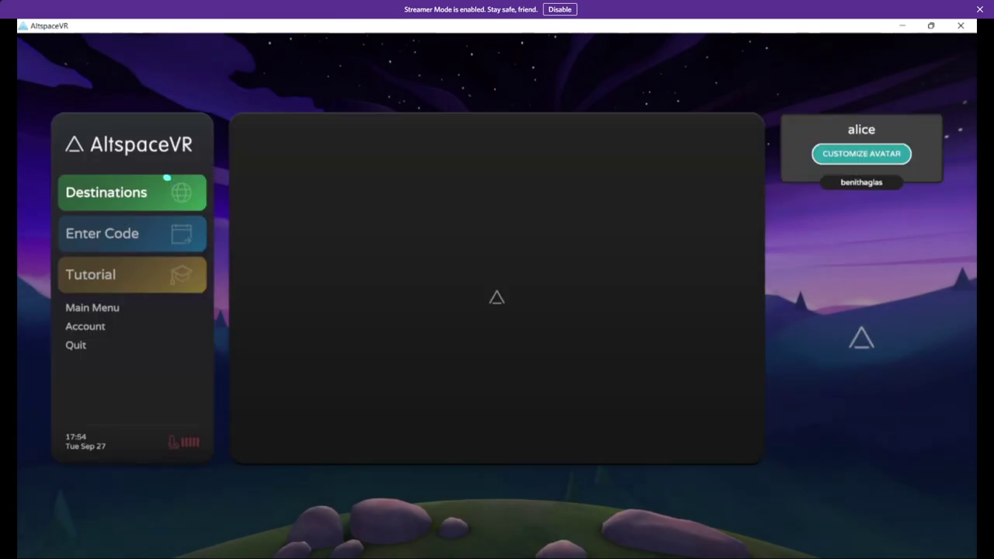
Step: Go to Worlds from the AltspaceVR main menu and show the list of self-made worlds
left_click(117, 315)
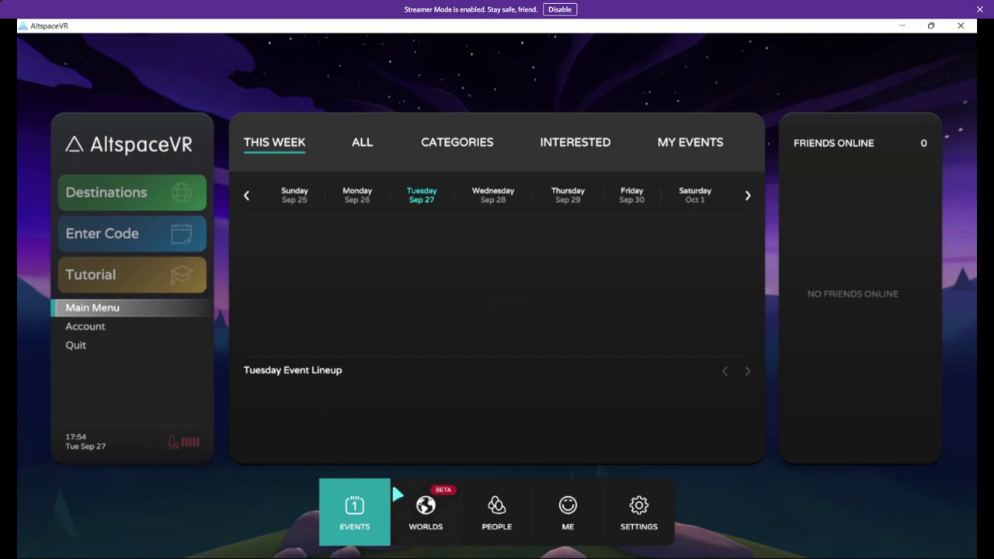
left_click(419, 508)
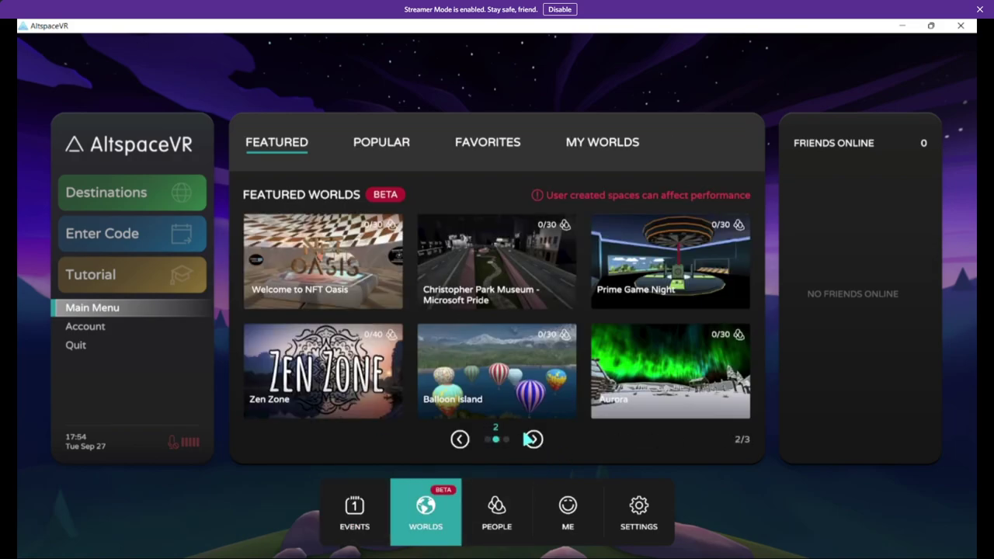
left_click(533, 439)
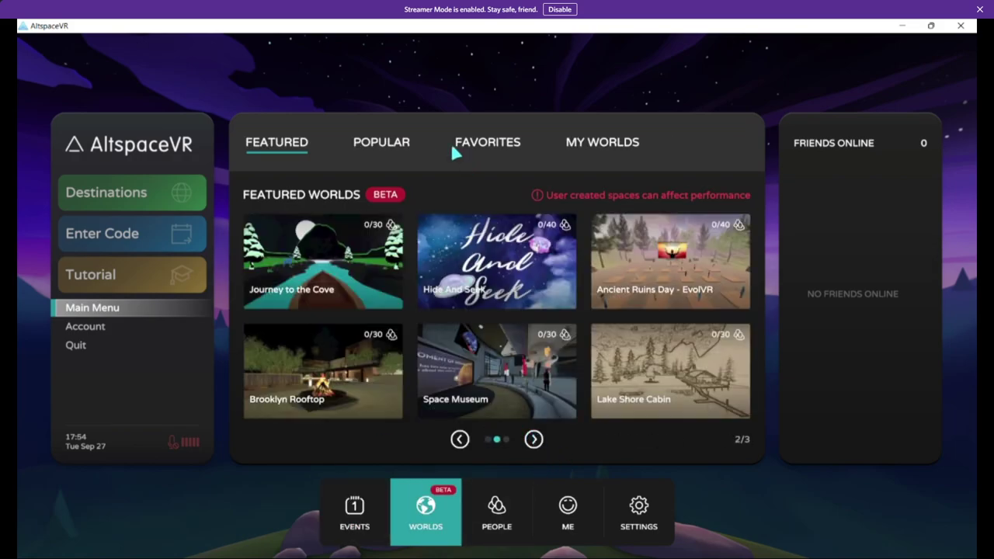
left_click(579, 147)
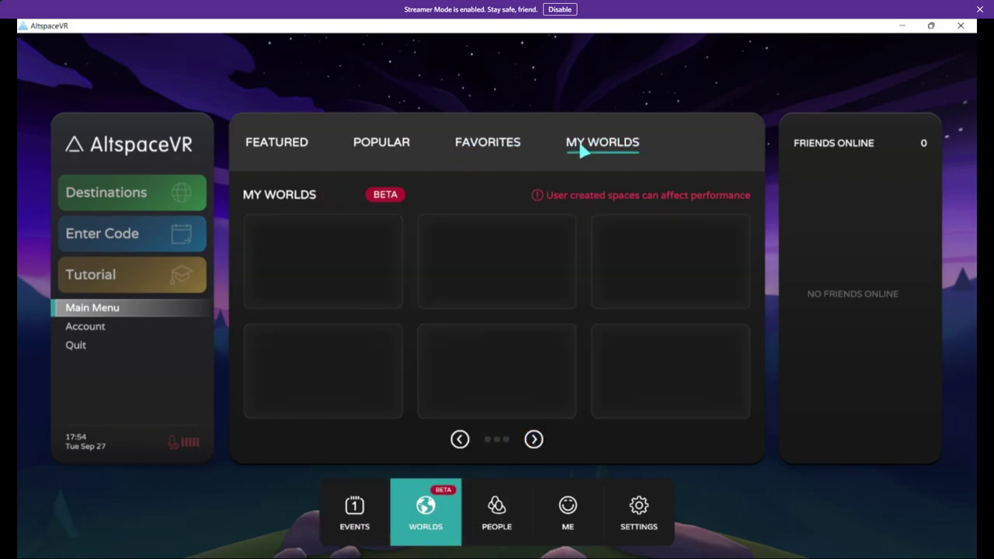
Step: Page forward through the My Worlds list to look for a suitable world for testing the skybox
left_click(533, 439)
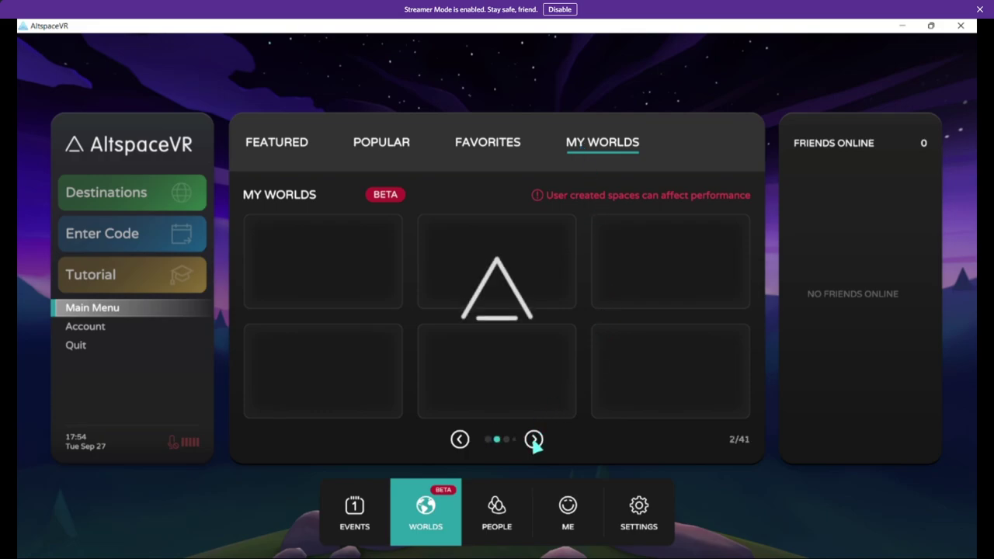
left_click(533, 439)
left_click(534, 439)
left_click(533, 440)
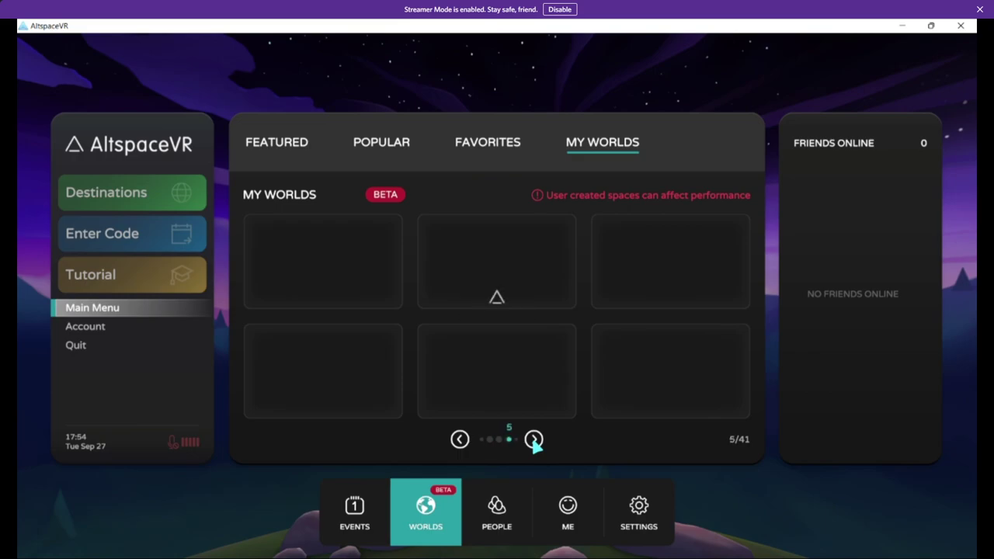
left_click(533, 439)
left_click(533, 439)
left_click(533, 439)
left_click(533, 439)
left_click(533, 439)
left_click(533, 439)
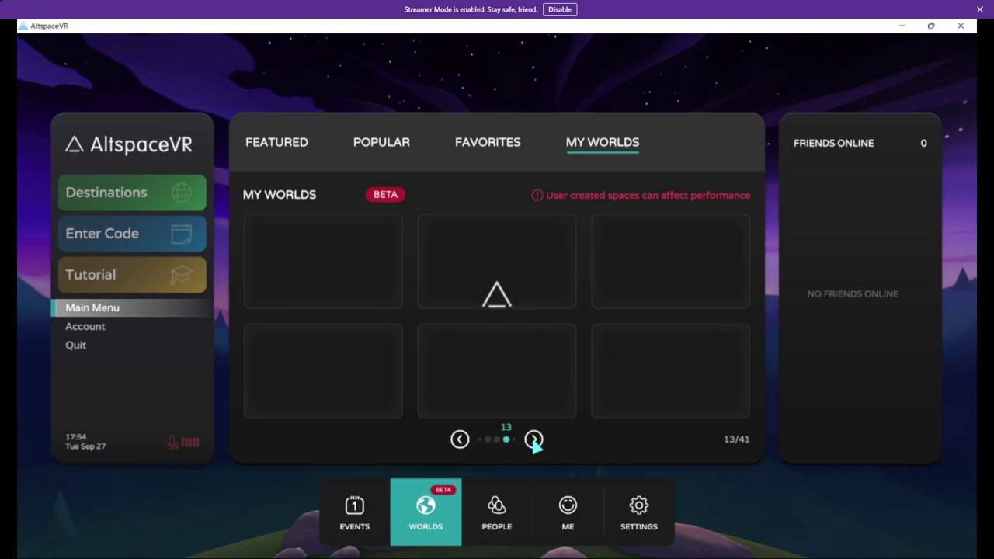
left_click(533, 439)
left_click(533, 439)
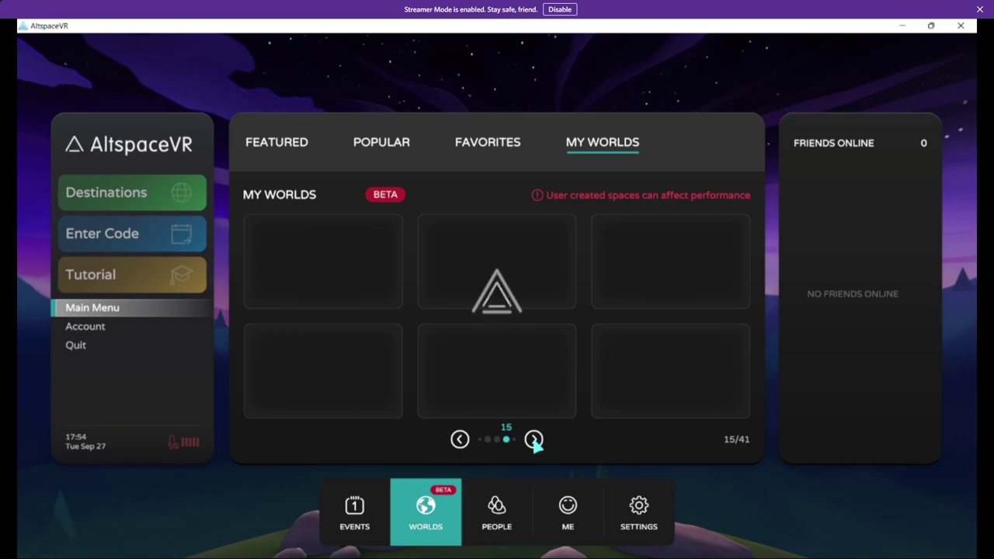
left_click(533, 439)
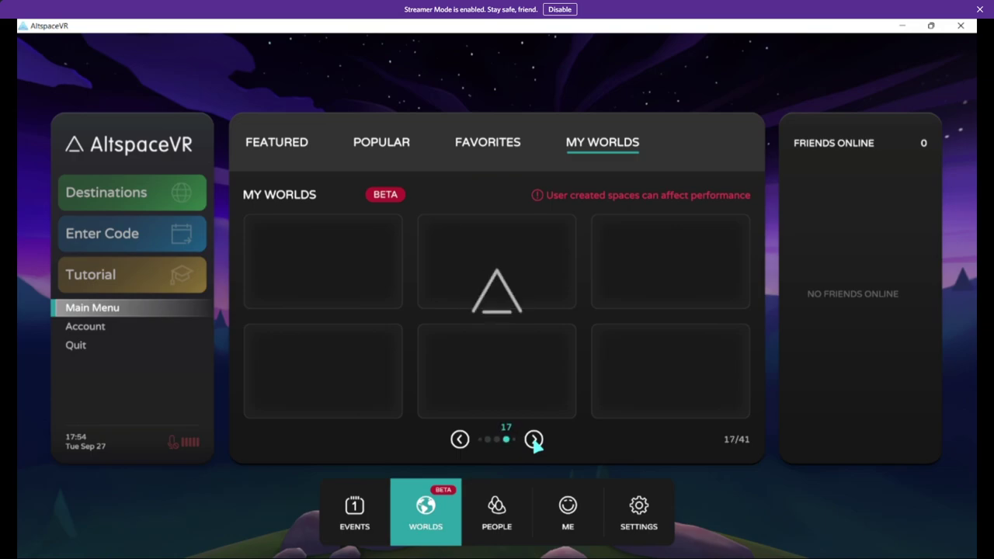
left_click(533, 439)
mouse_move(230, 463)
left_click(533, 439)
mouse_move(45, 540)
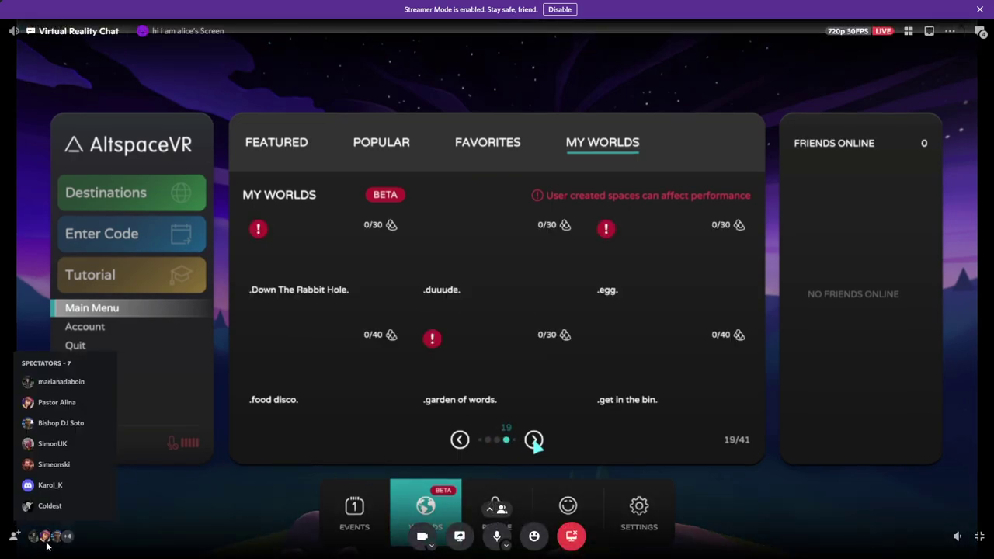
left_click(534, 439)
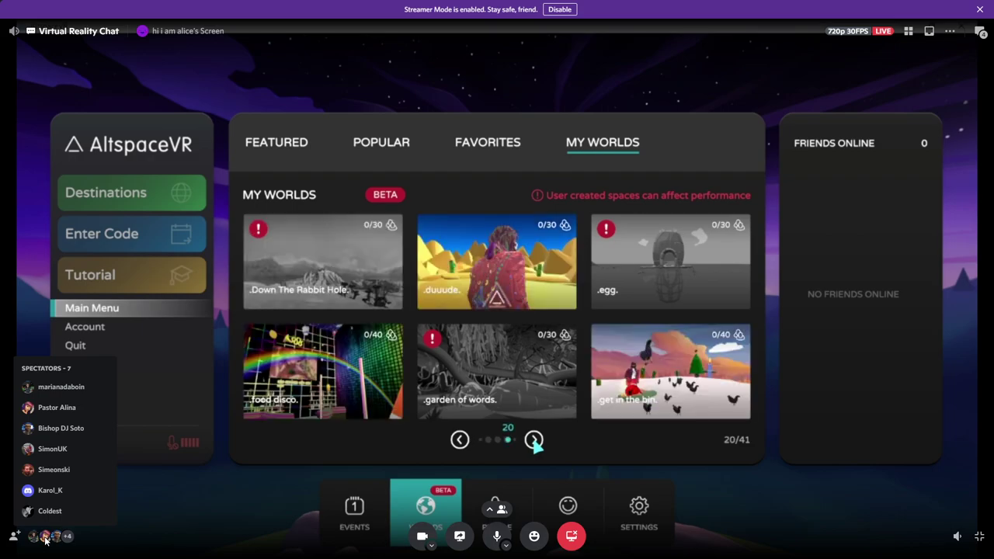
left_click(533, 439)
left_click(534, 439)
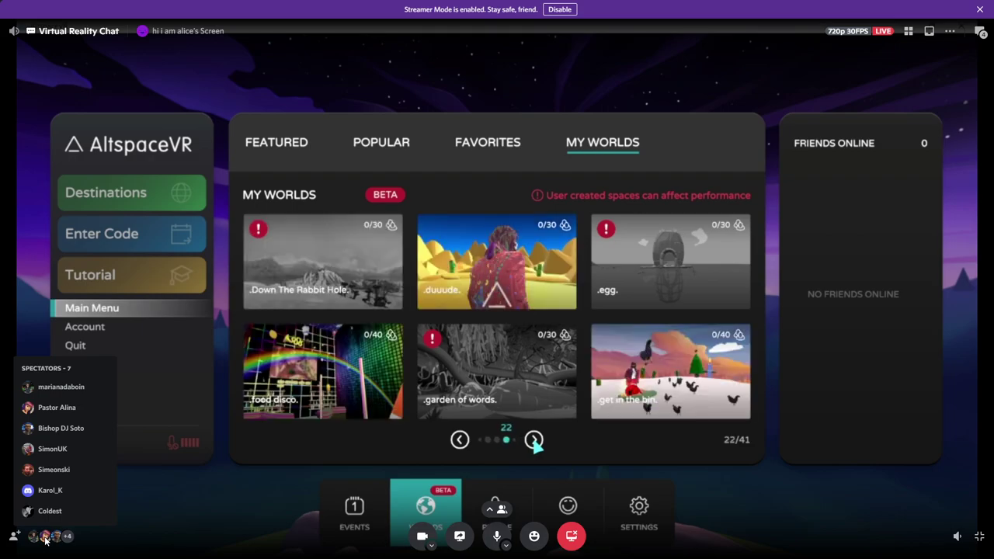
left_click(533, 440)
left_click(534, 440)
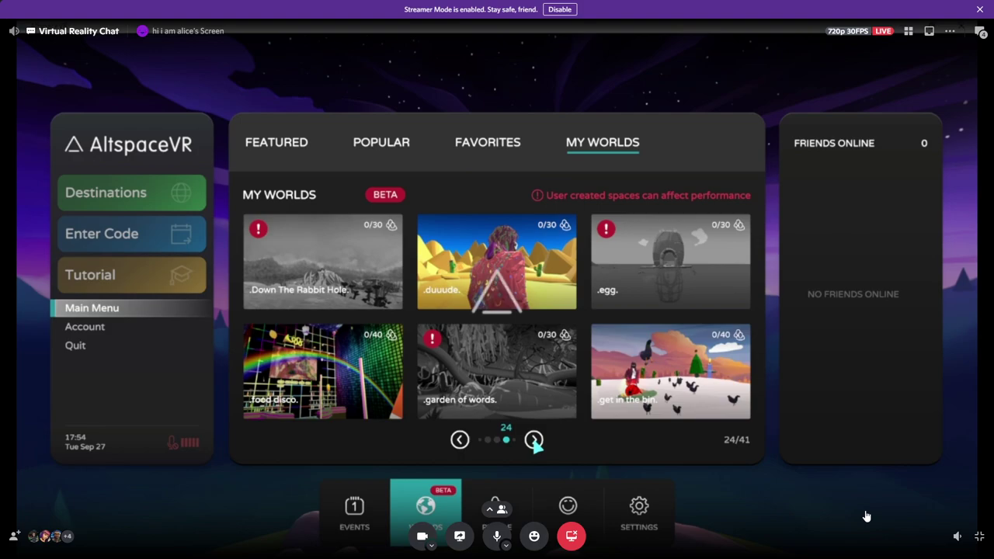
left_click(533, 439)
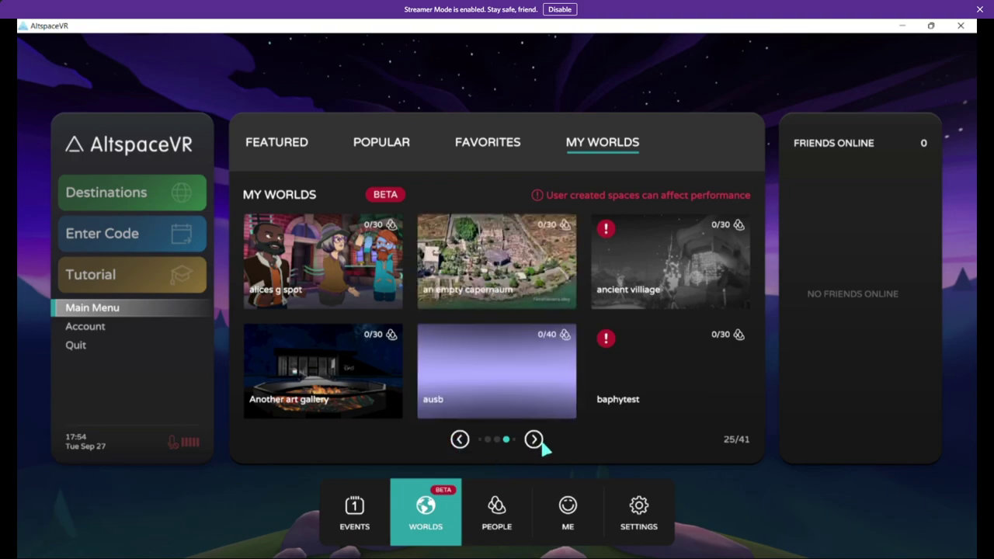
left_click(533, 439)
left_click(533, 440)
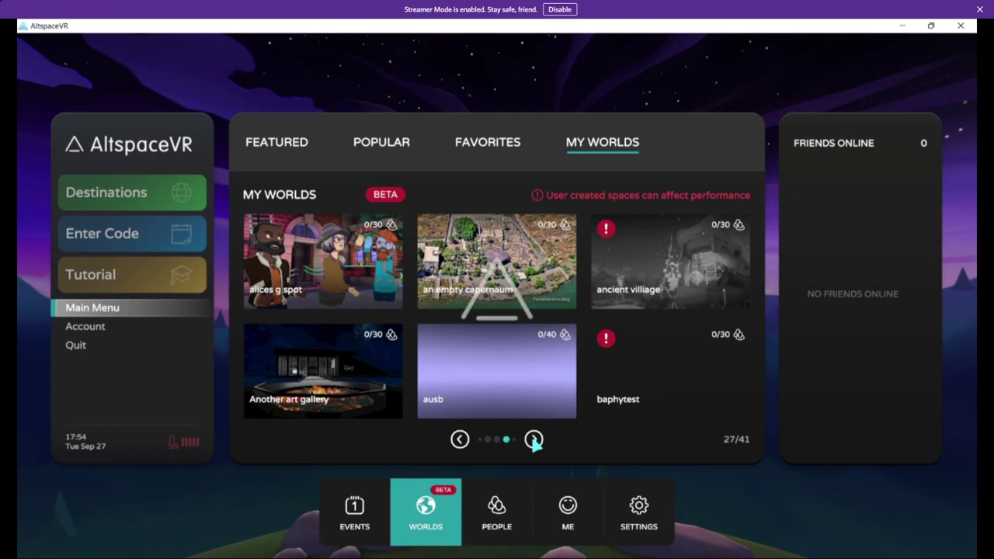
left_click(533, 439)
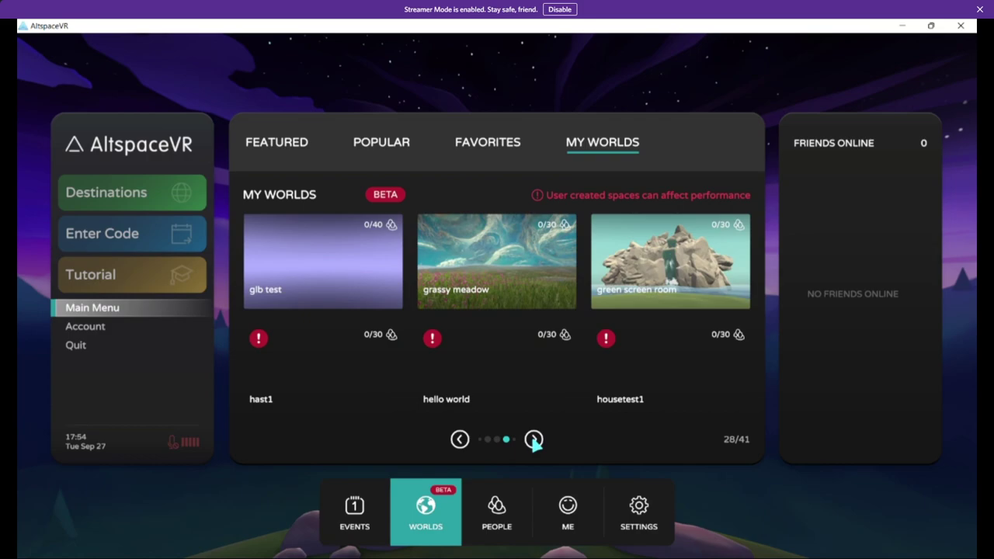
left_click(533, 439)
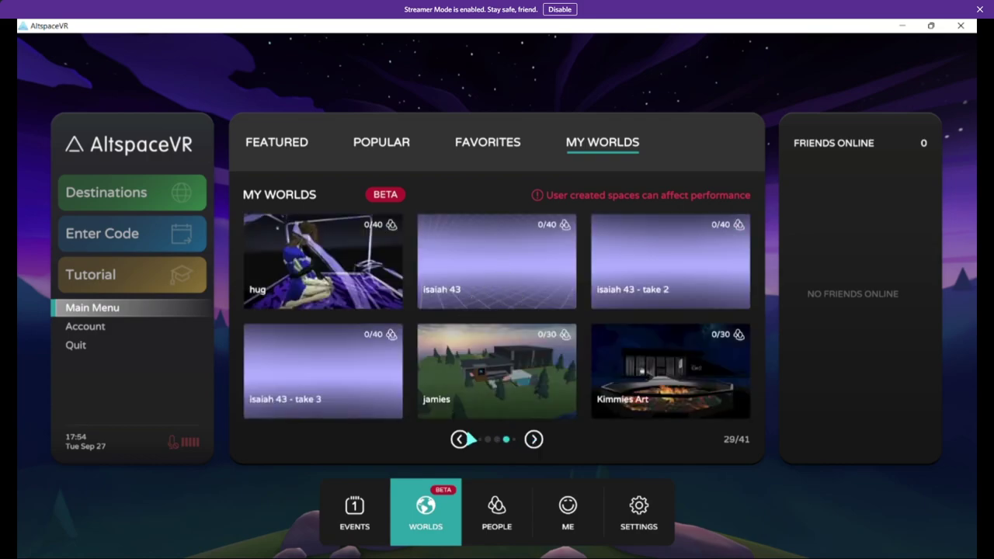
Step: Page back through My Worlds to page 26 and enter the "blender items testing" world
left_click(464, 439)
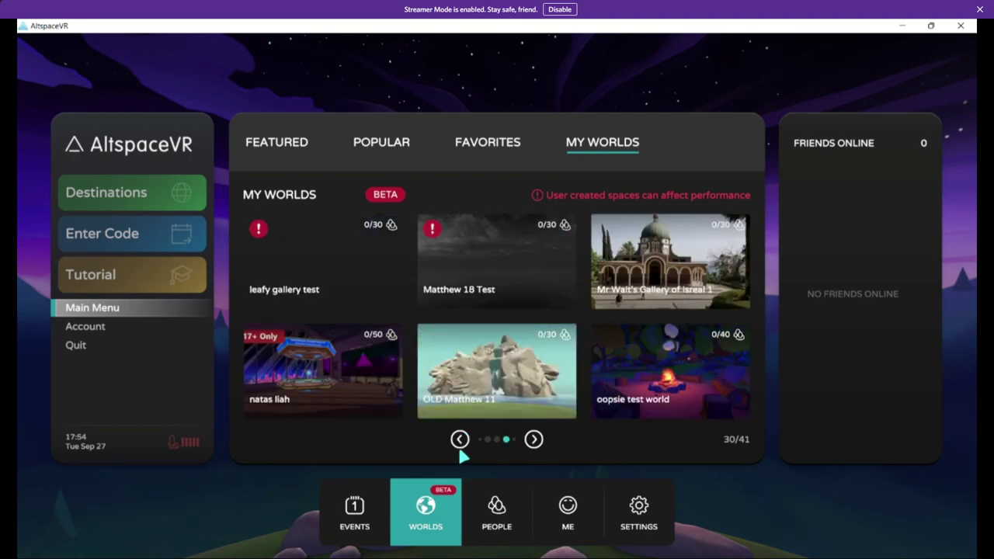
left_click(460, 439)
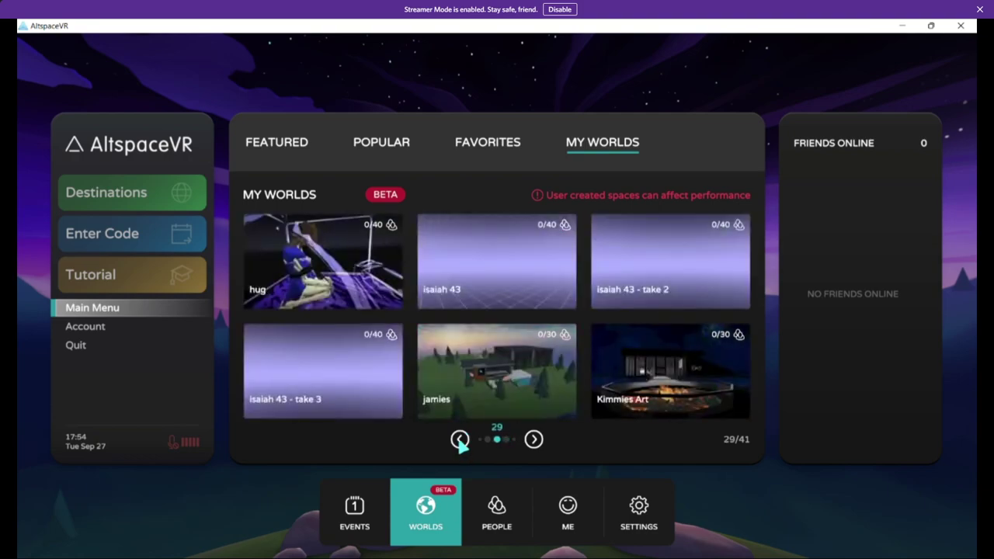
left_click(460, 440)
left_click(460, 440)
left_click(459, 439)
left_click(459, 440)
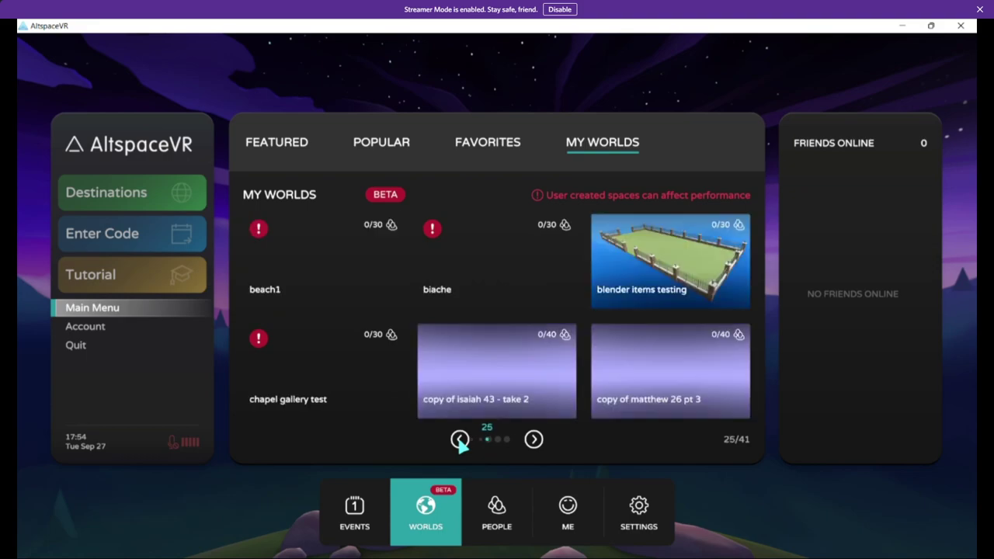
left_click(535, 439)
left_click(536, 439)
mouse_move(641, 261)
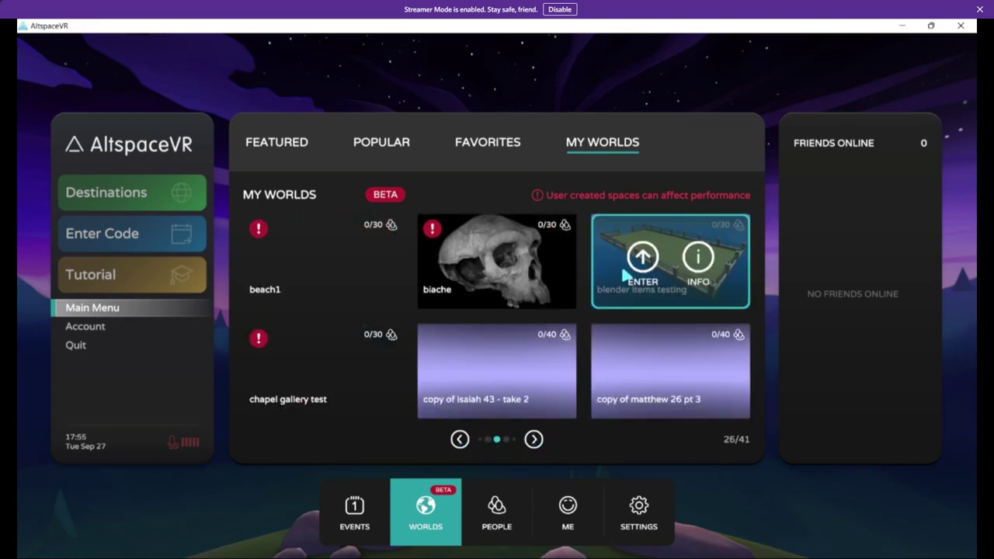
left_click(640, 259)
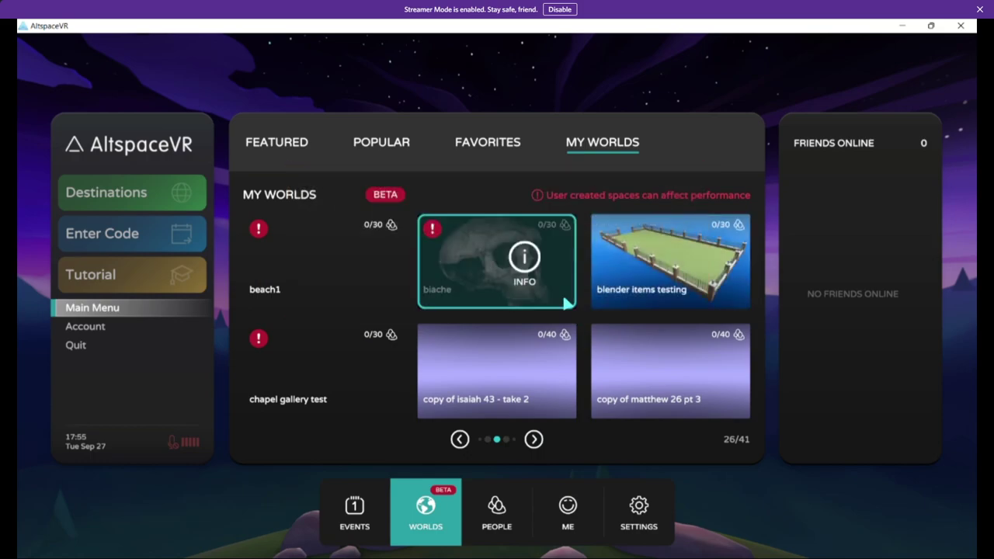
left_click(567, 301)
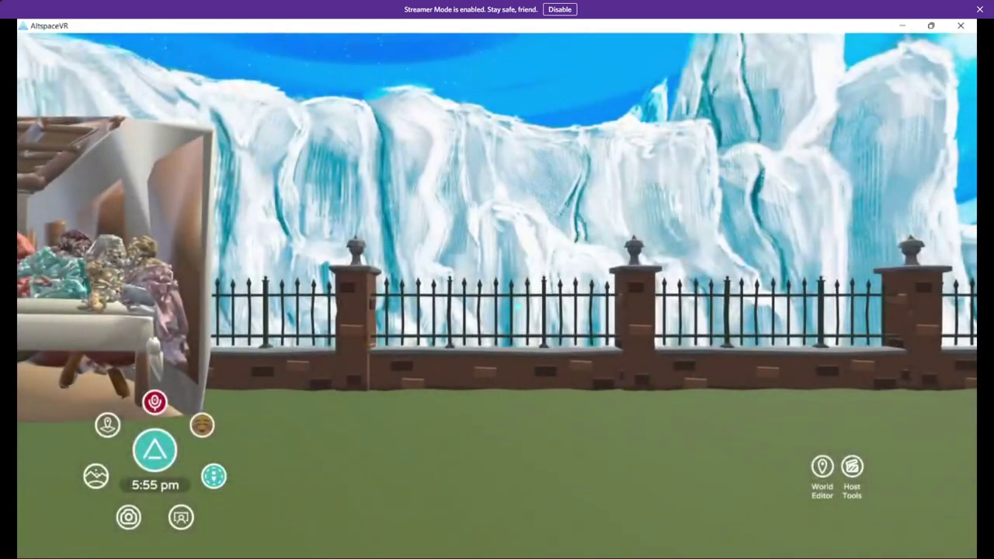
Step: Look around the fenced world's icy surroundings and open the World Editor
mouse_move(517, 307)
left_mouse_down()
mouse_move(699, 299)
mouse_move(787, 117)
mouse_move(777, 214)
mouse_move(819, 255)
mouse_move(901, 77)
mouse_move(962, 225)
mouse_move(947, 326)
mouse_move(466, 318)
mouse_move(233, 272)
left_mouse_up()
key("Right")
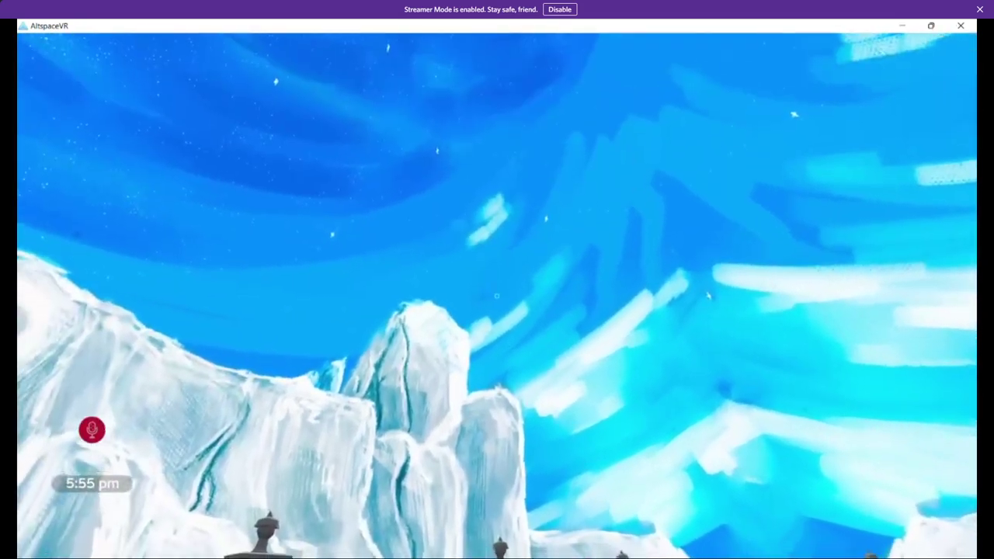
key("Right")
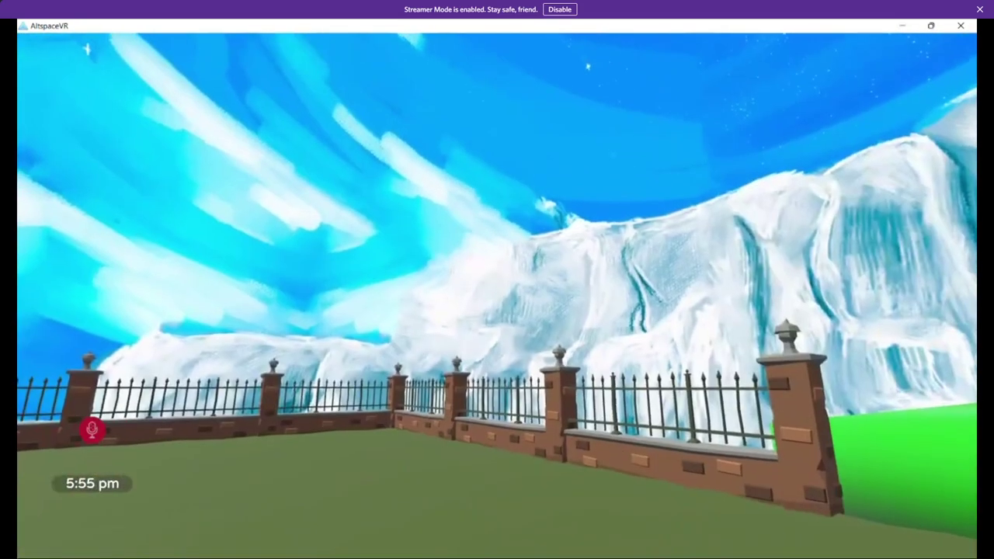
left_click_drag(497, 295, 400, 403)
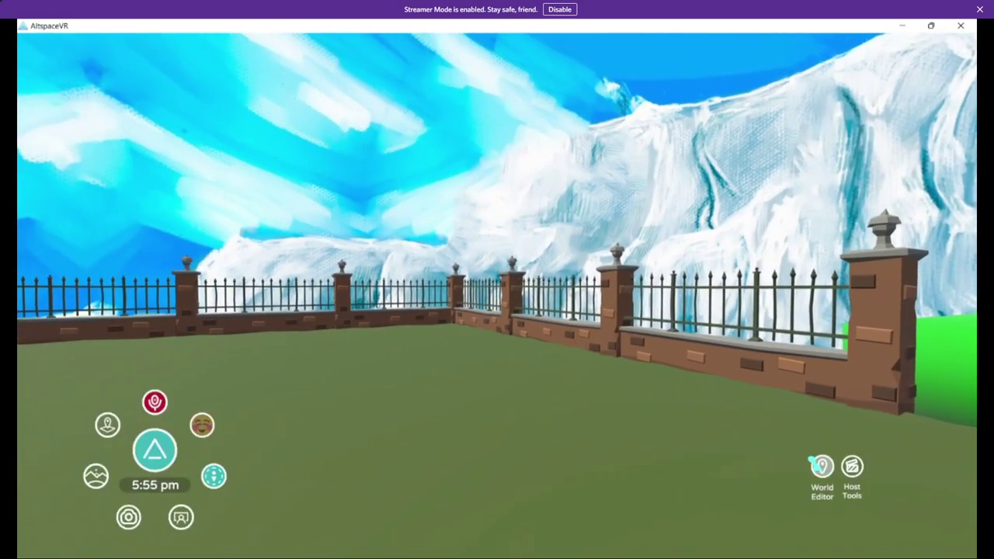
key("Left")
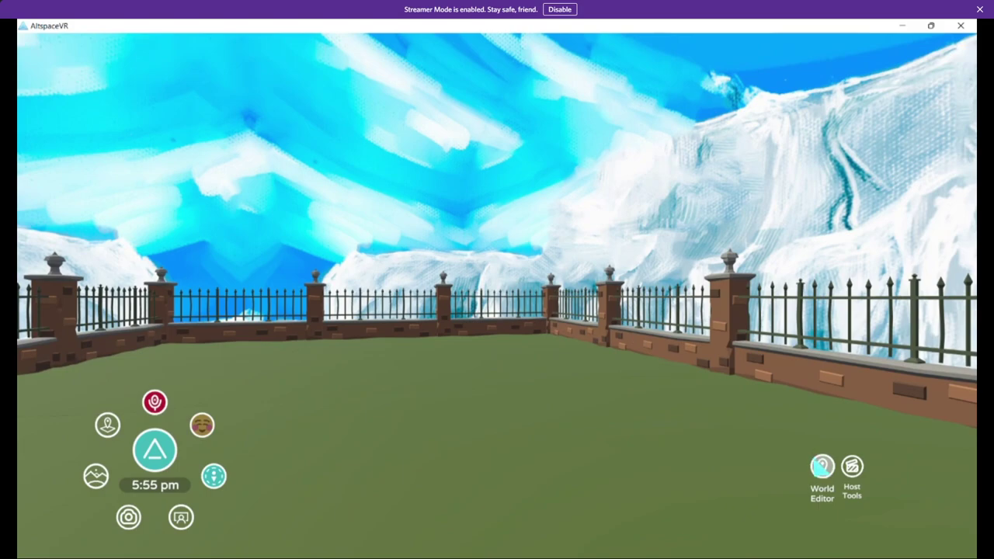
left_click(822, 466)
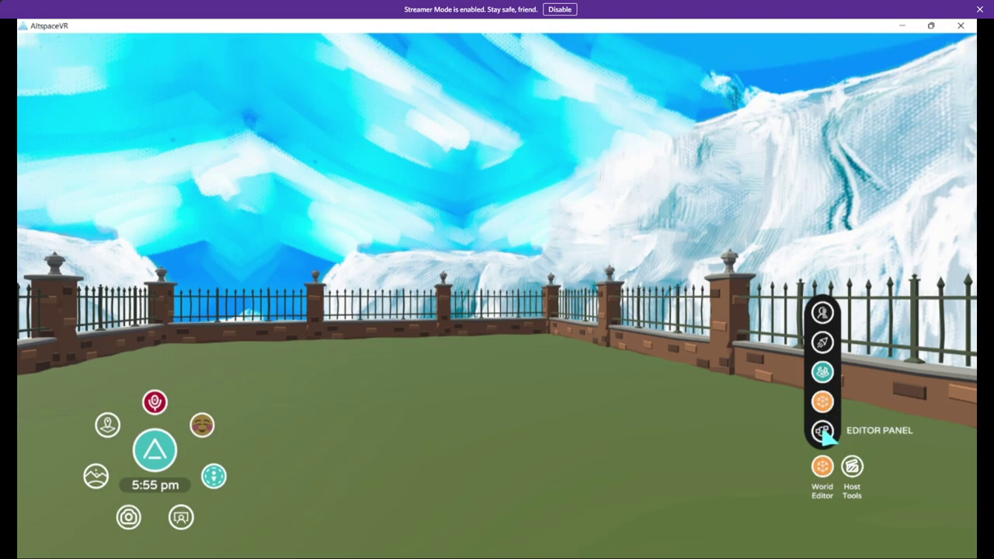
left_click(822, 432)
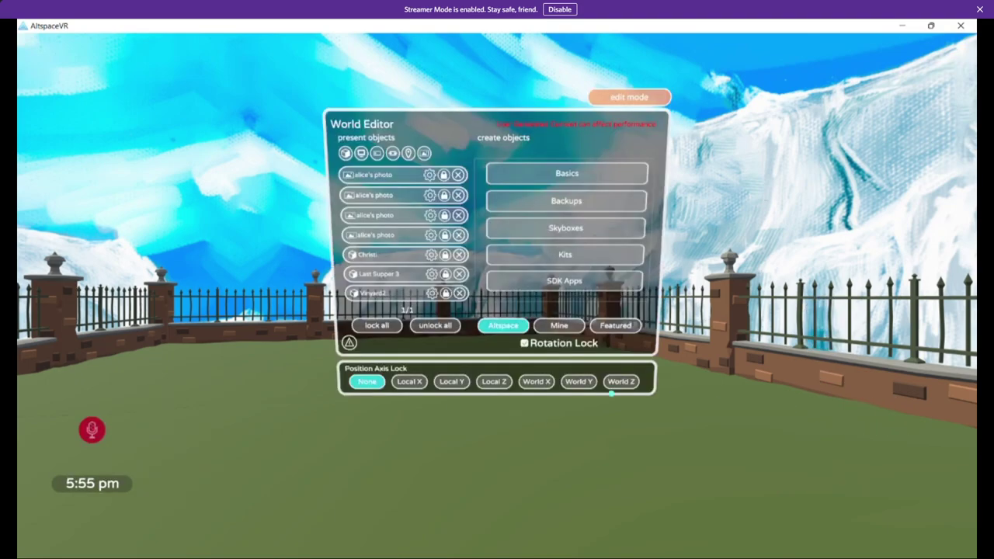
Step: Apply the moonsky skybox from page 11 of the self-made skyboxes to the world and close the World Editor
left_click(558, 326)
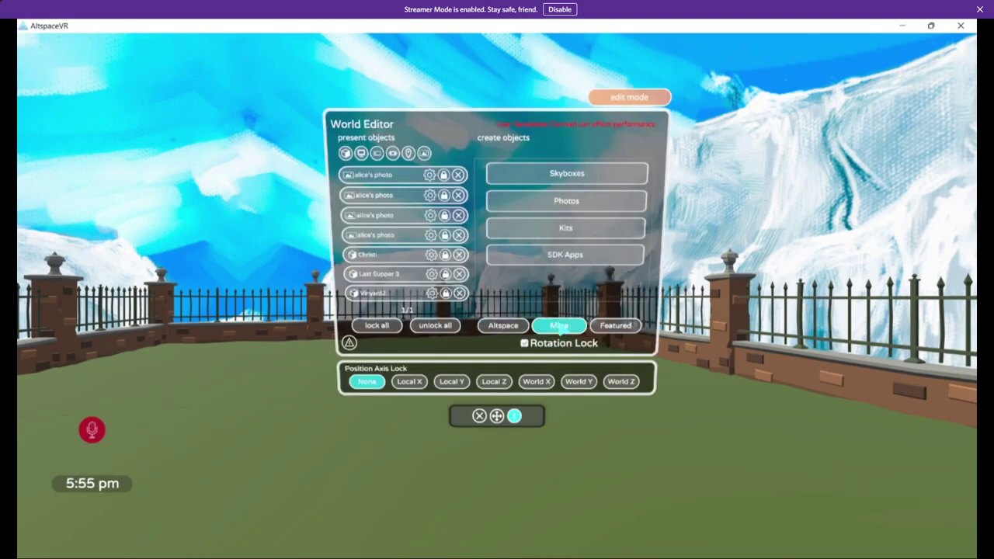
left_click(569, 175)
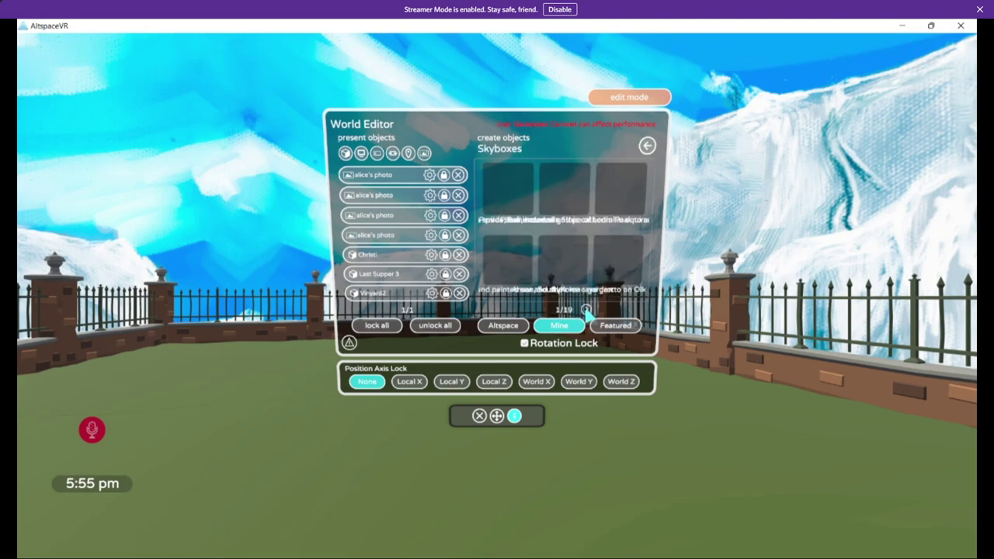
left_click(586, 309)
left_click(587, 309)
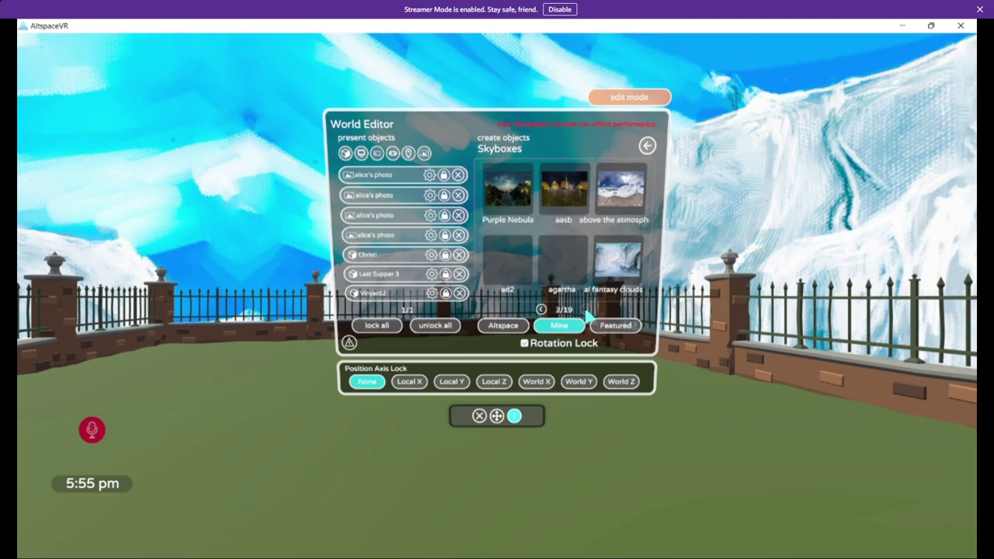
left_click(586, 309)
left_click(586, 310)
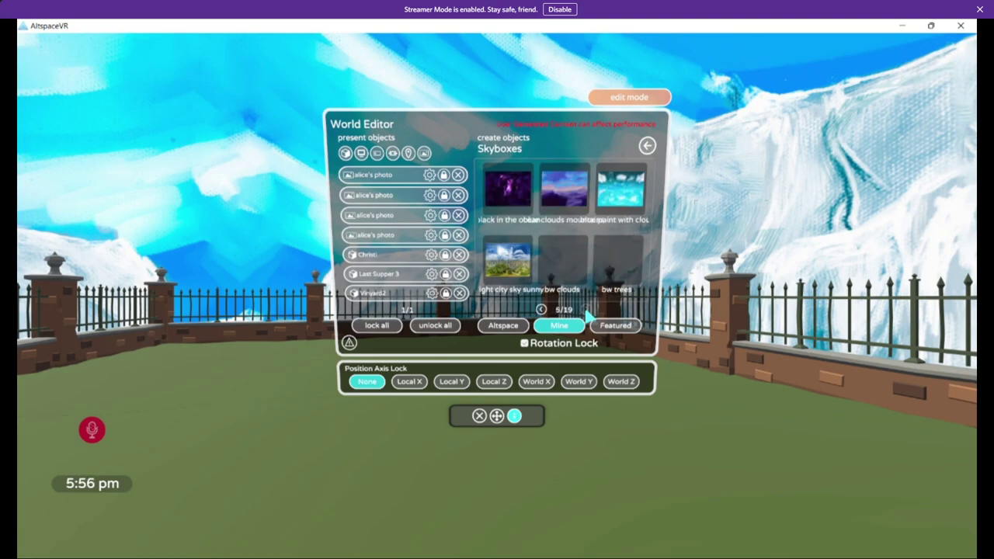
left_click(586, 310)
left_click(586, 310)
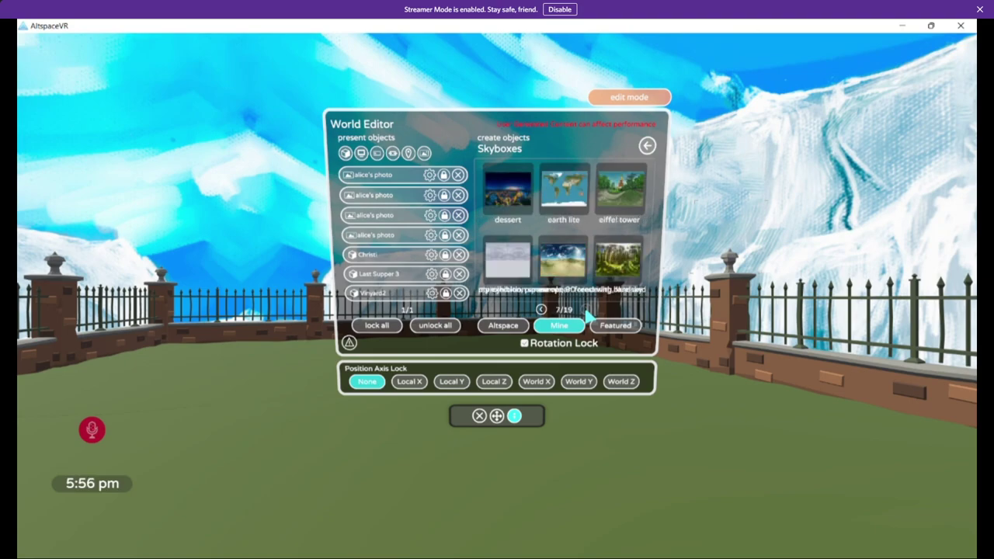
left_click(586, 309)
left_click(586, 309)
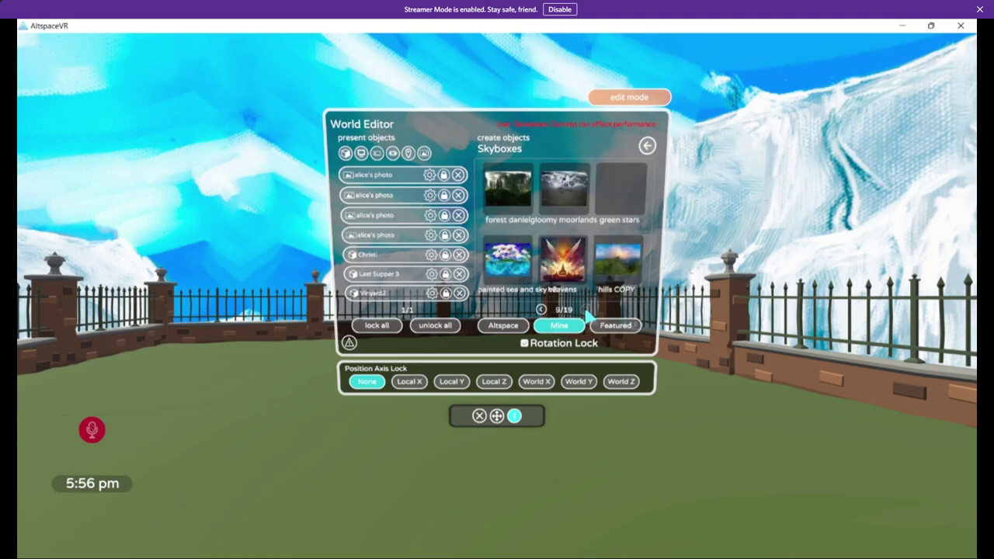
left_click(586, 310)
left_click(586, 309)
left_click(586, 310)
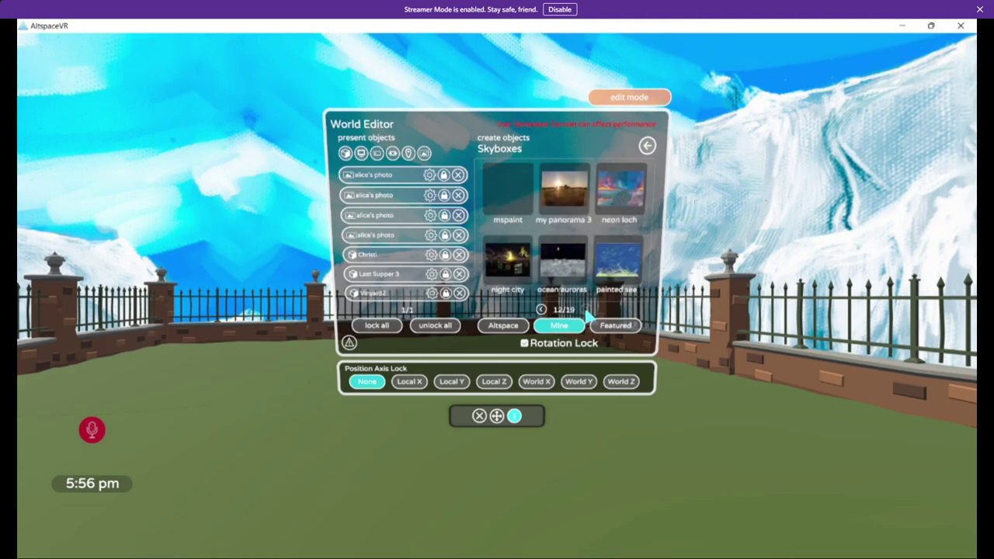
left_click(541, 309)
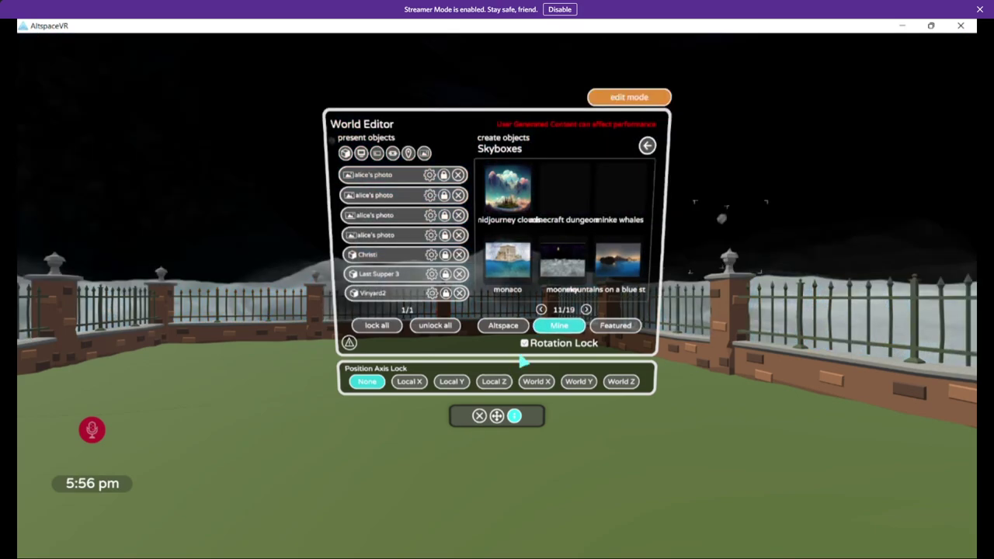
left_click(479, 416)
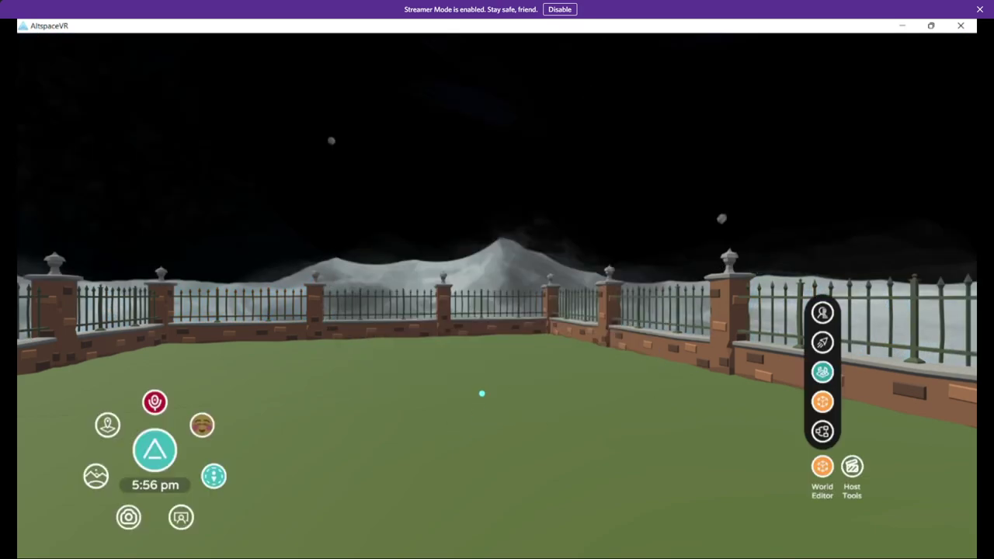
Step: Look around the fenced world to check the moon sky behind the Last Supper model and the fence
left_click(574, 262)
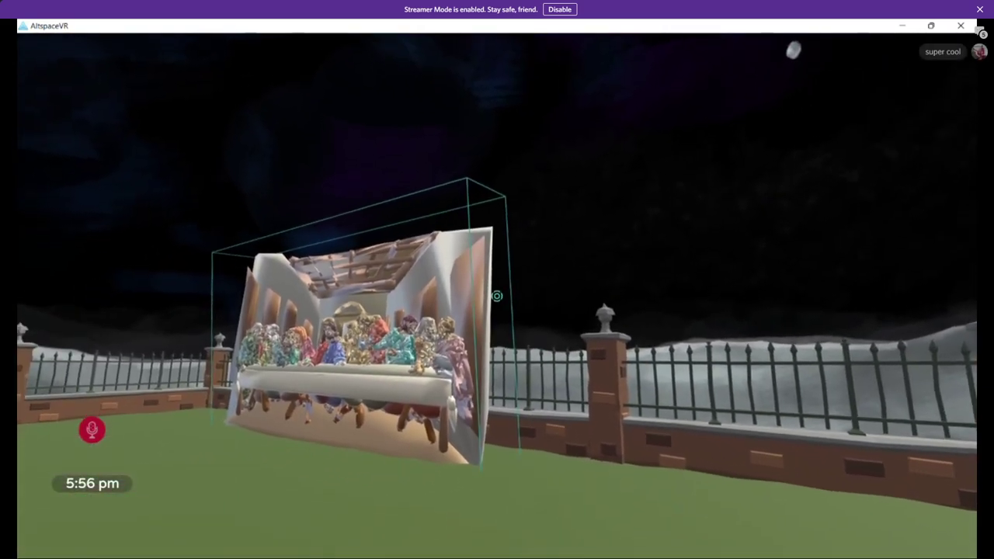
left_click(497, 295)
left_click_drag(497, 296, 497, 295)
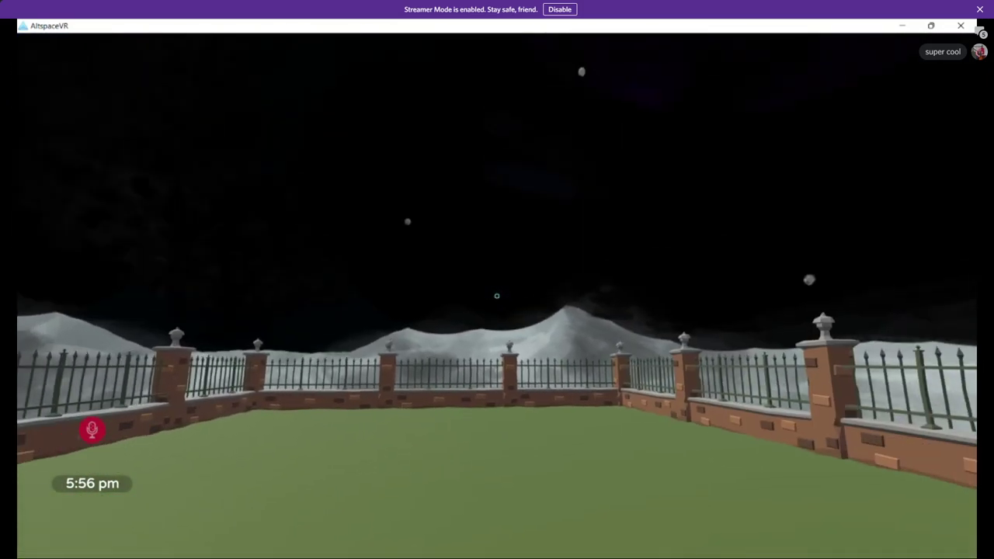
Step: Delete all the present objects from the world, including the photos, Christi, Last Supper 3 and Vinyard2, and close the World Editor
key("Escape")
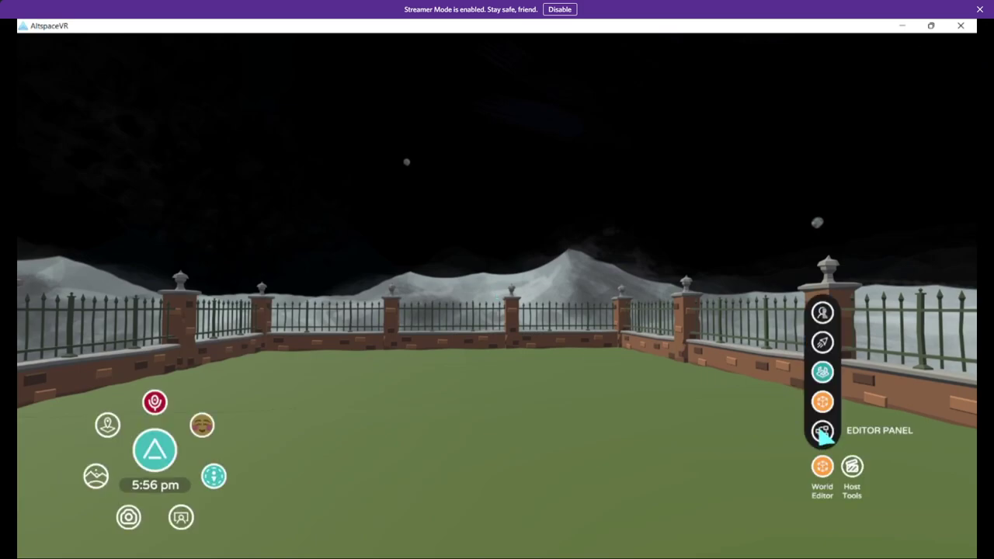
left_click(822, 432)
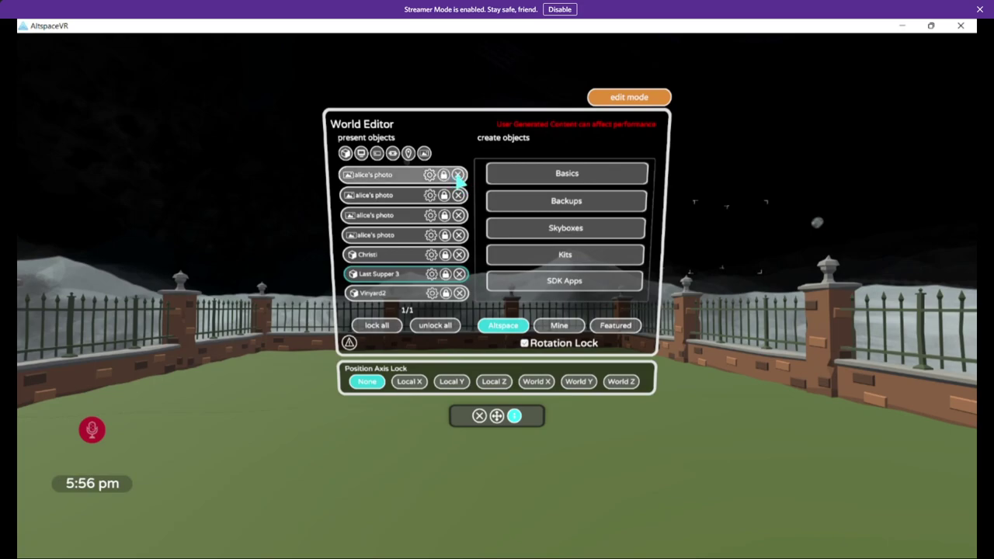
left_click(458, 176)
left_click(458, 176)
left_click(458, 176)
left_click(458, 175)
left_click(458, 175)
left_click(458, 176)
left_click(458, 175)
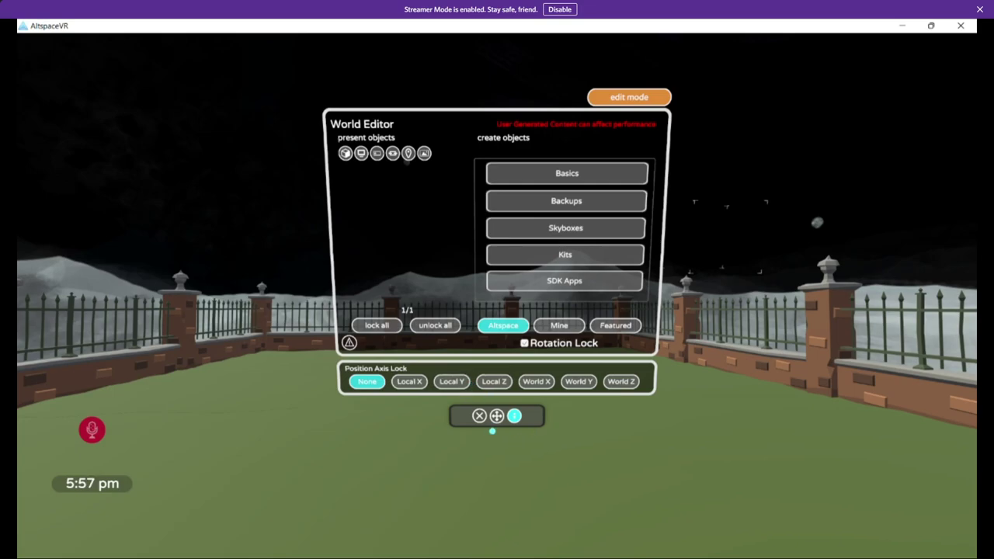
left_click(479, 416)
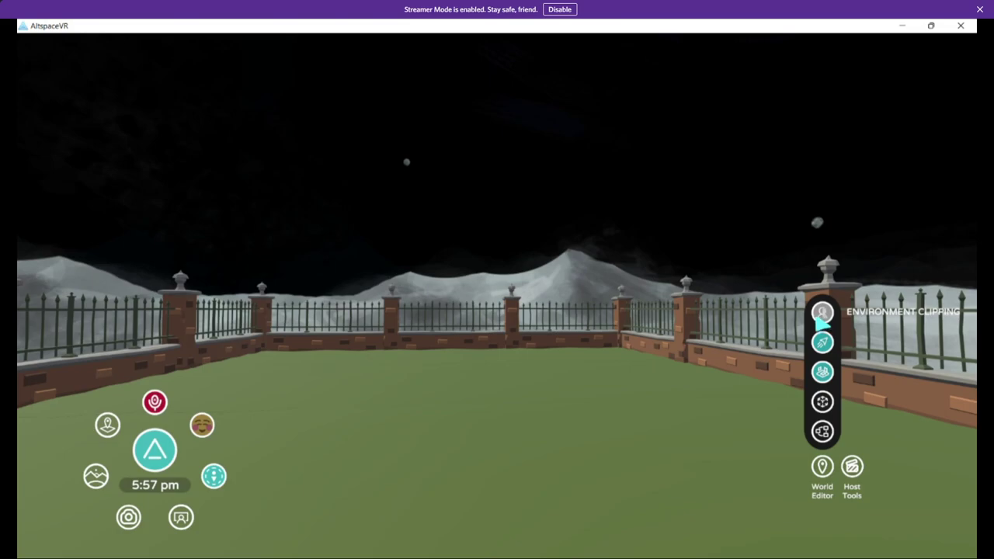
left_click(828, 475)
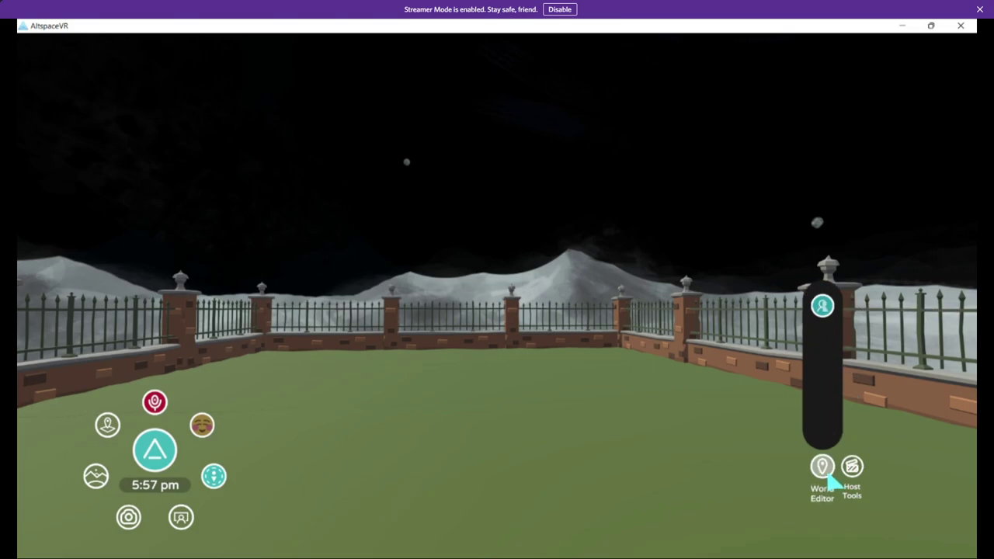
key("Escape")
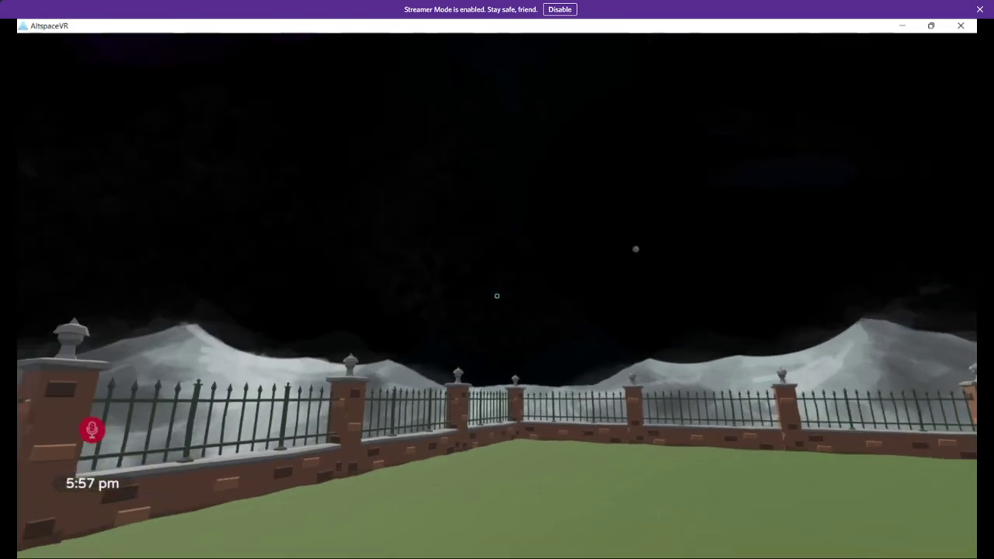
Step: Walk around the emptied fenced world and examine the moonsky skybox's horizon, mountains, stars and sky from all directions
key("w")
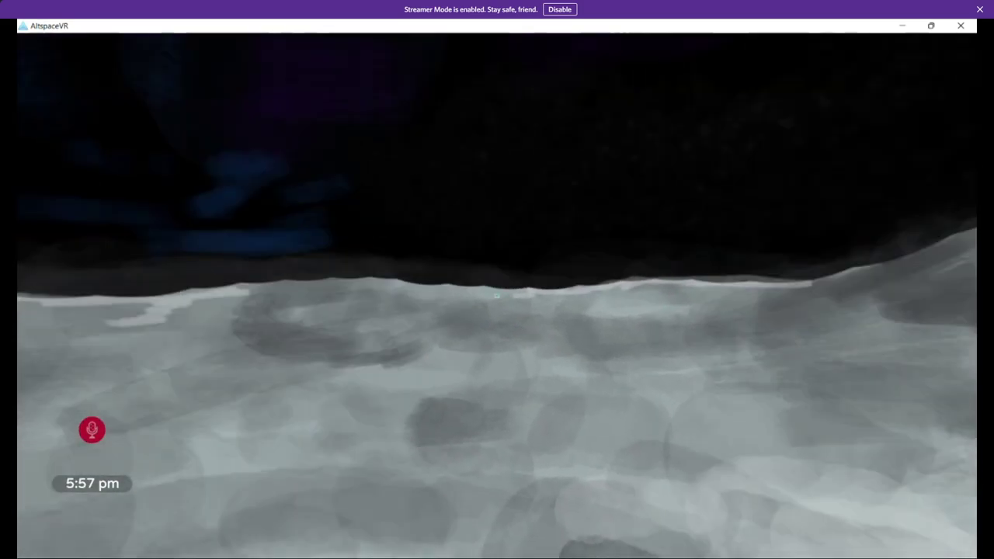
key("w")
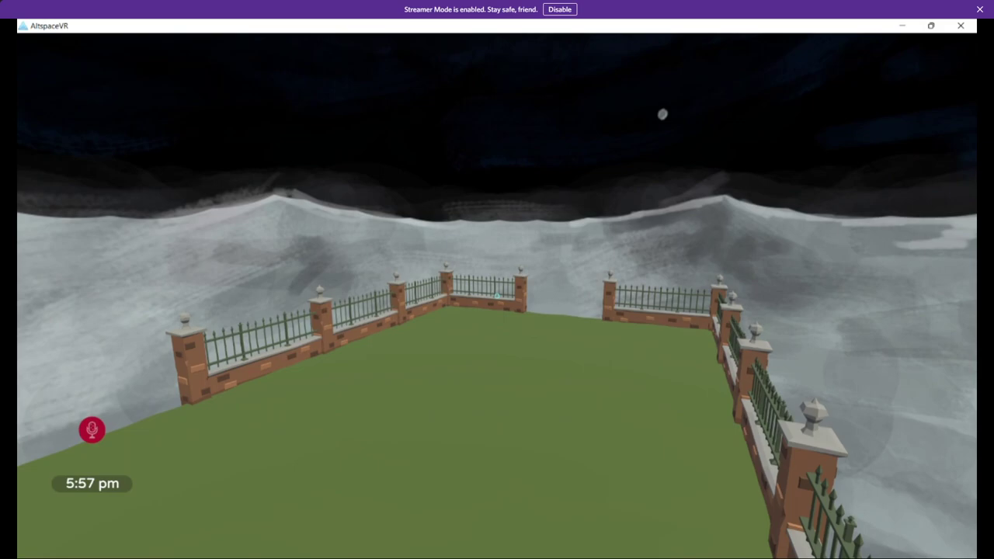
key("w")
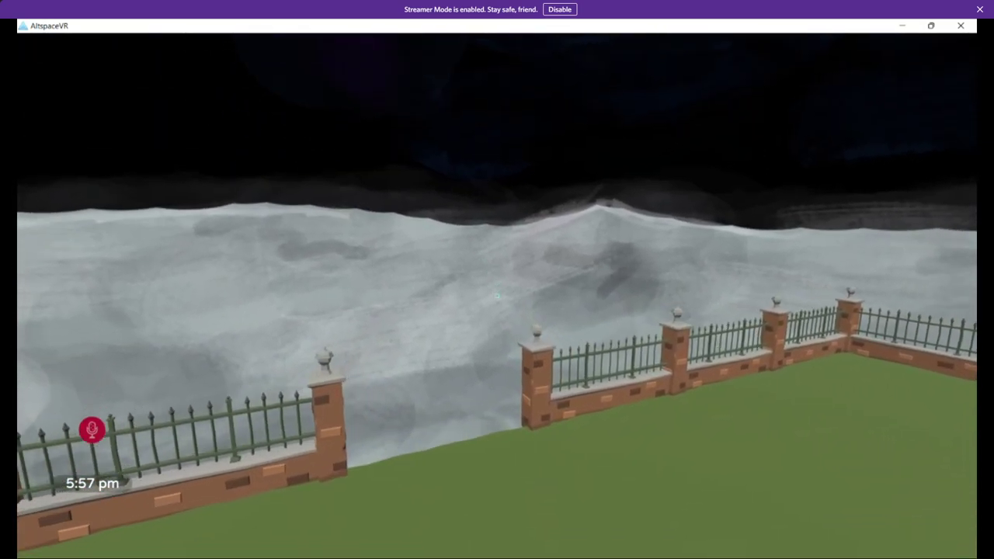
key("w")
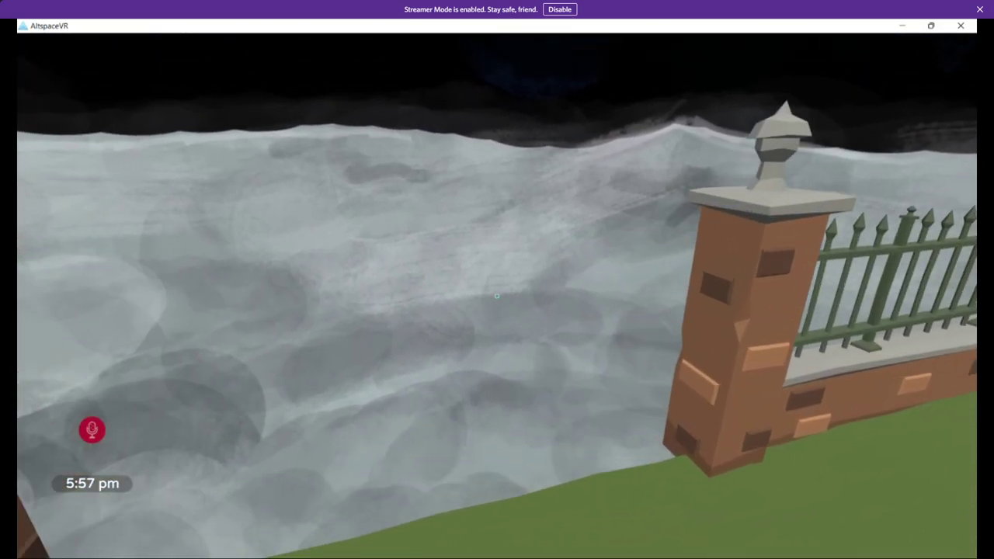
key("w")
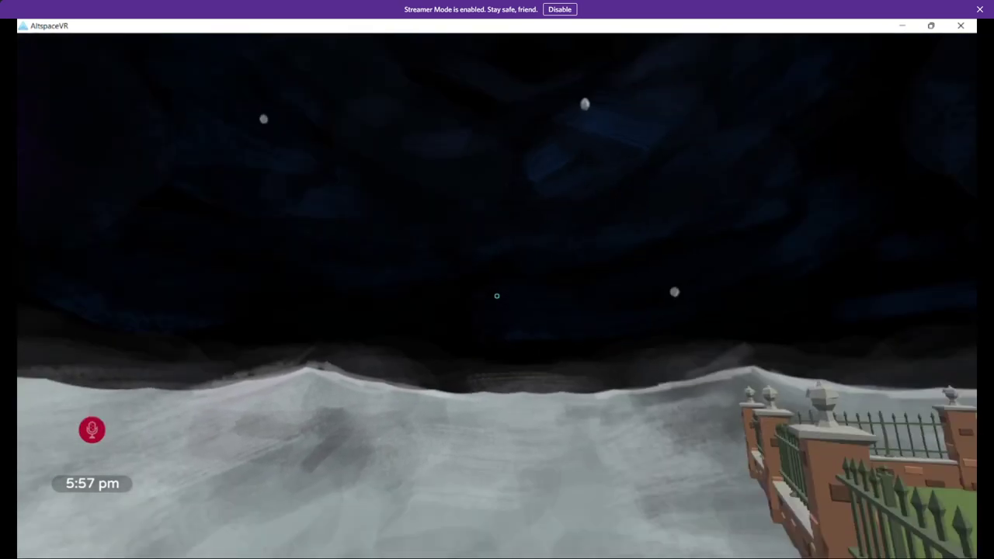
key("w")
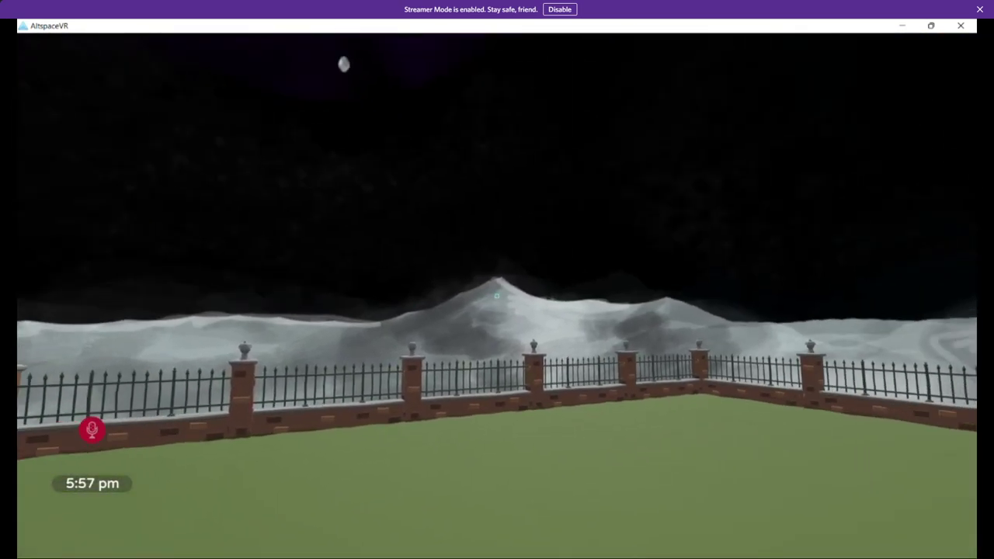
key("a")
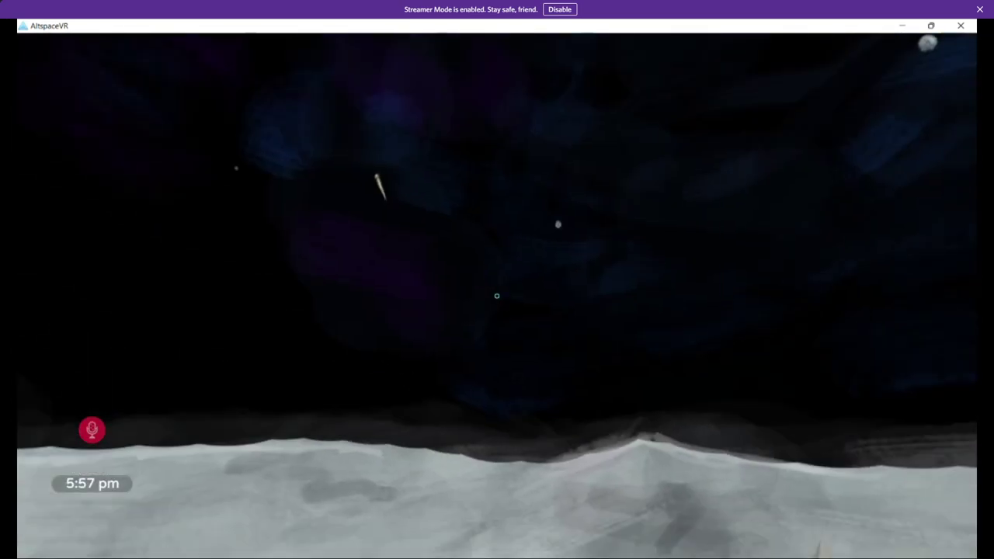
key("w")
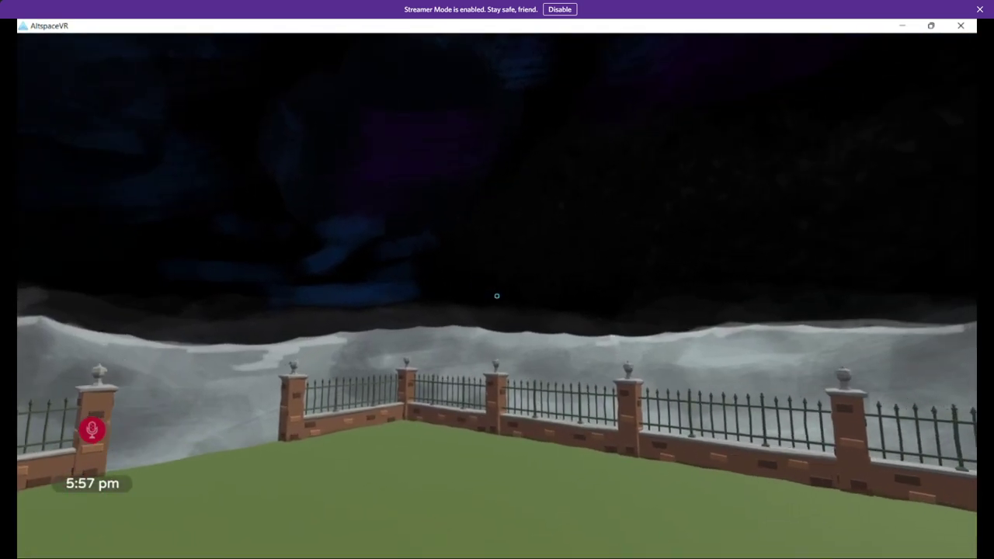
key("w")
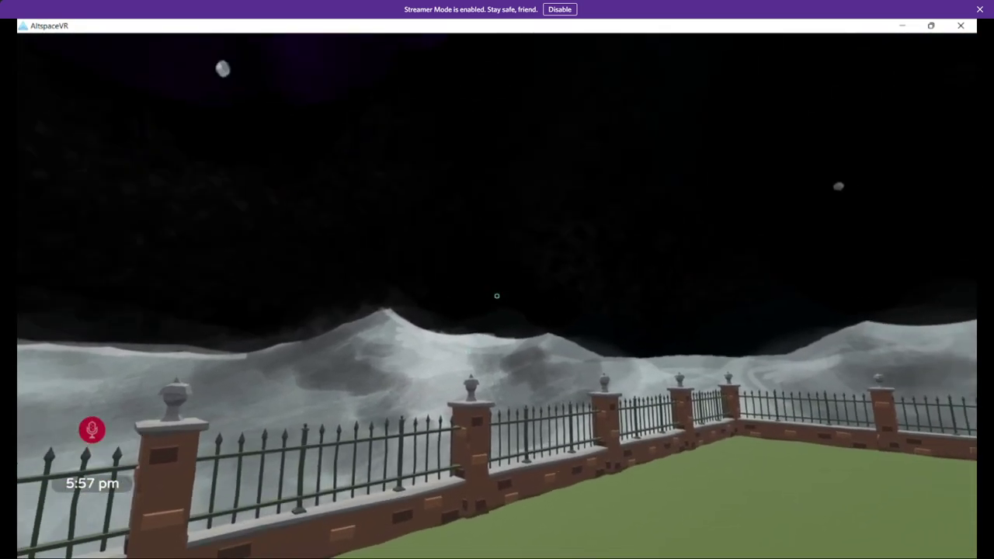
key("a")
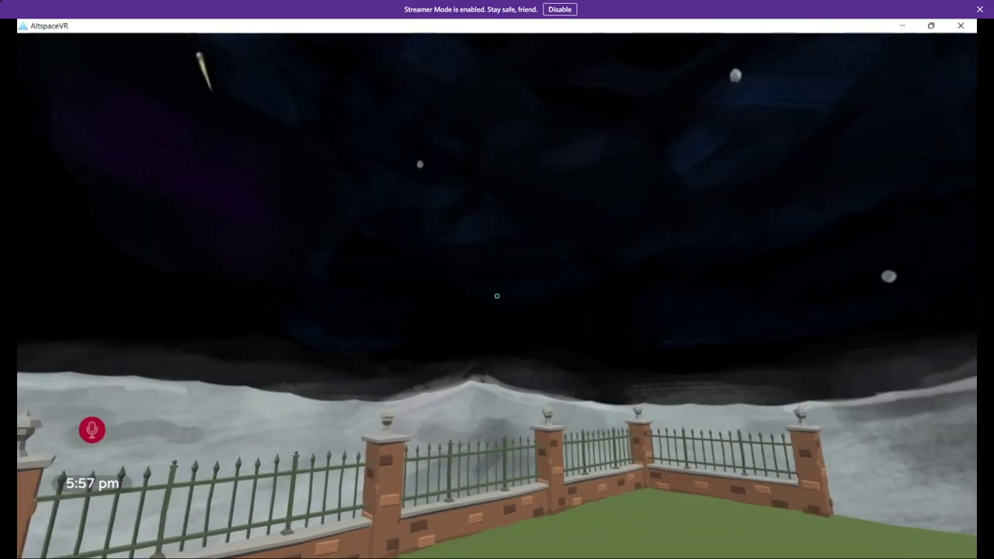
key("w")
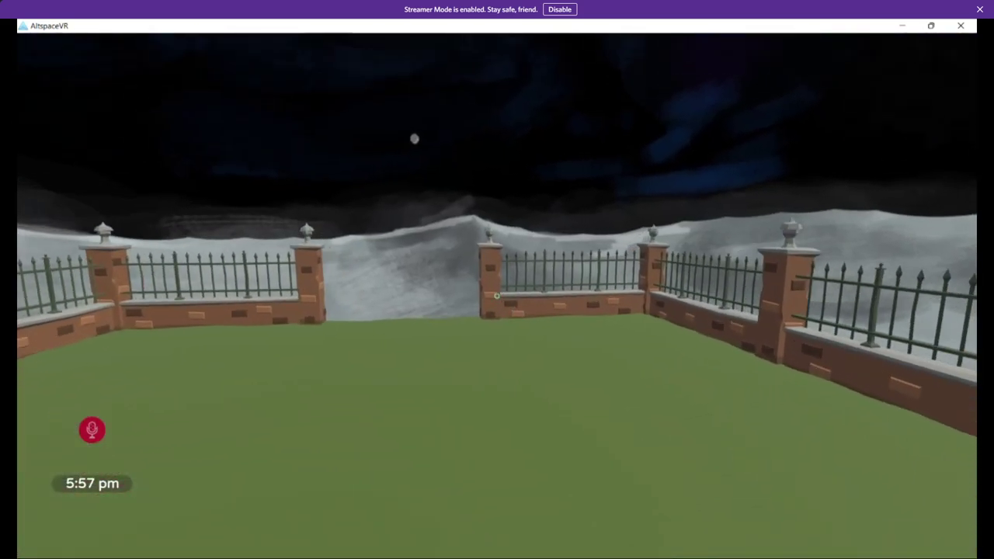
key("w")
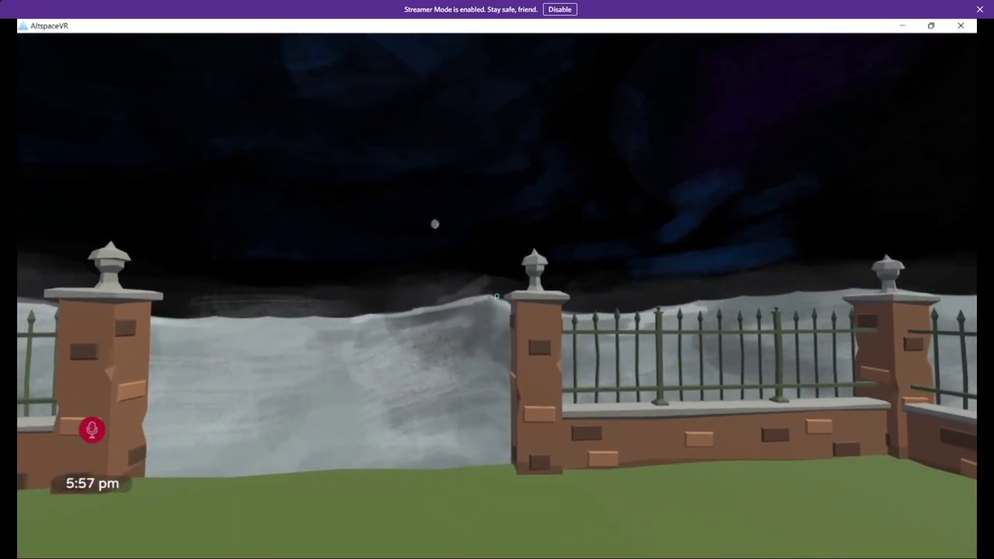
key("w")
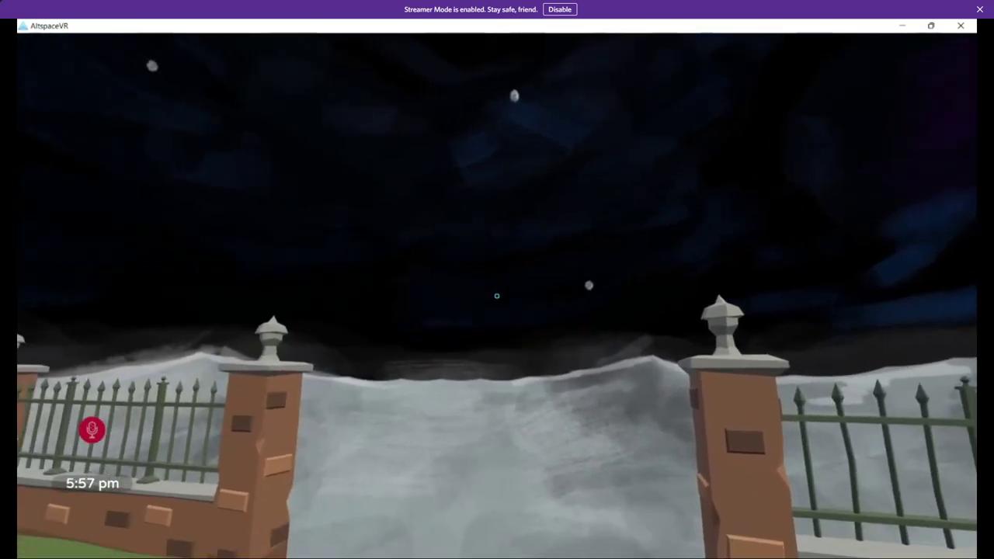
Step: Leave the test world and quit AltspaceVR
key("Escape")
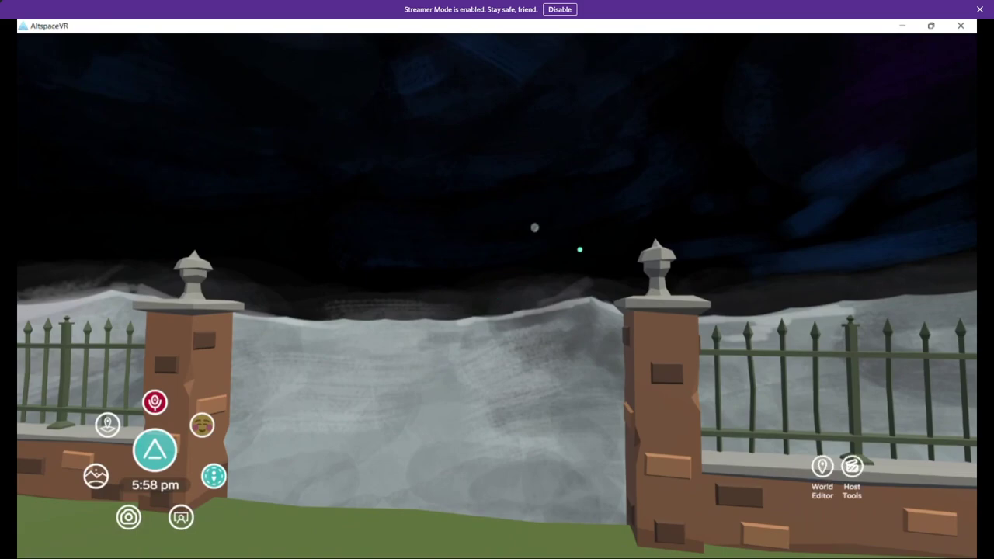
left_click(961, 30)
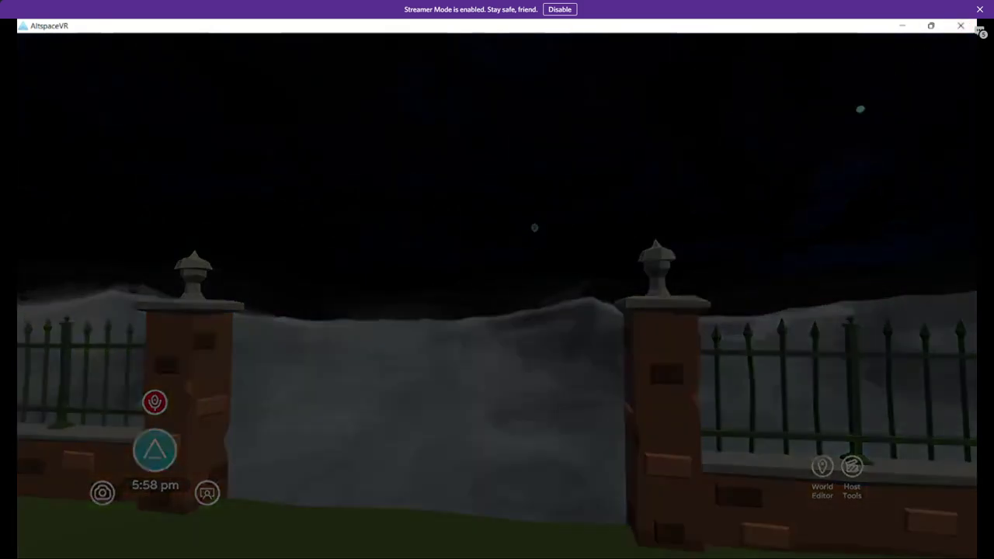
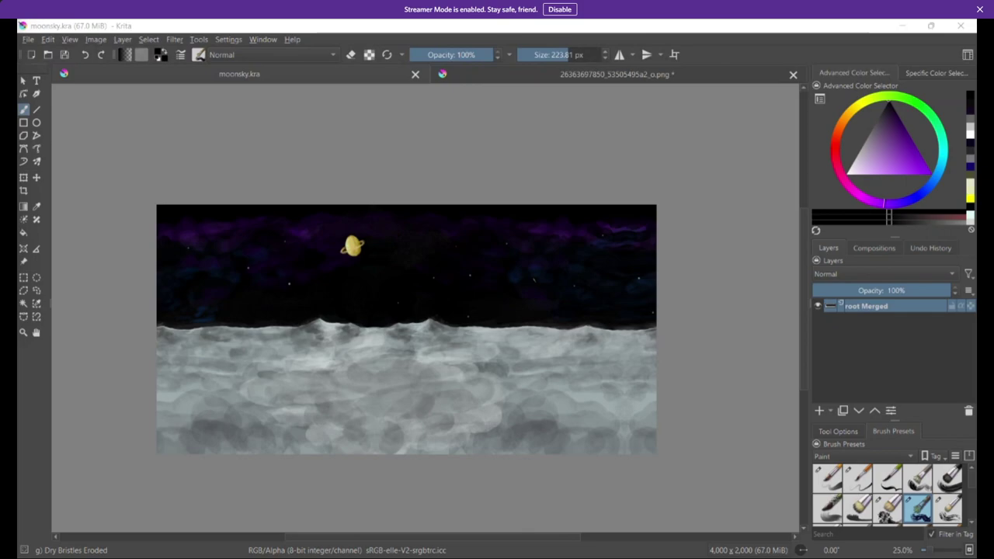
Step: Open moonsky.jpg in Photoshop and enlarge the view of the panorama to 50%
left_click_drag(17, 52, 231, 19)
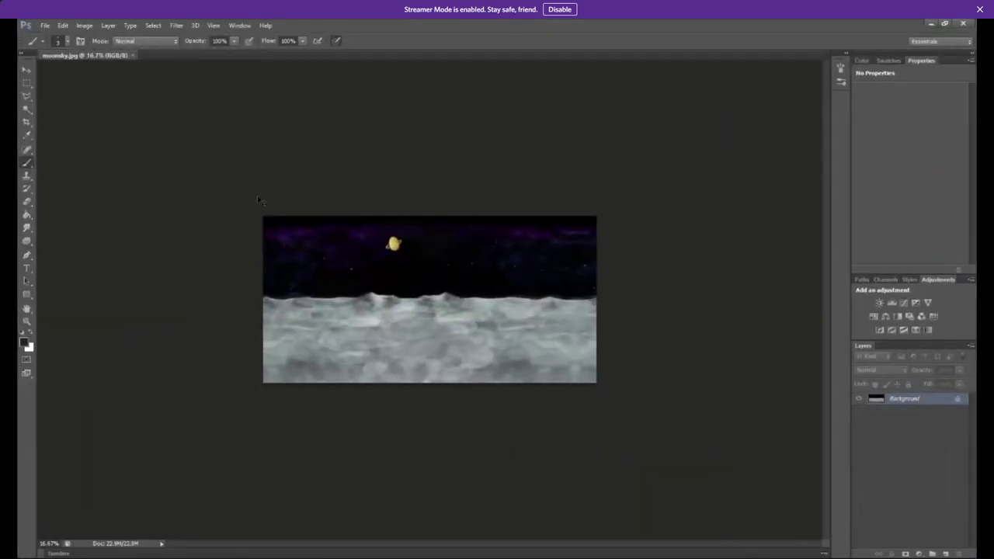
key("ctrl+plus")
key("ctrl+plus")
key("ctrl+plus")
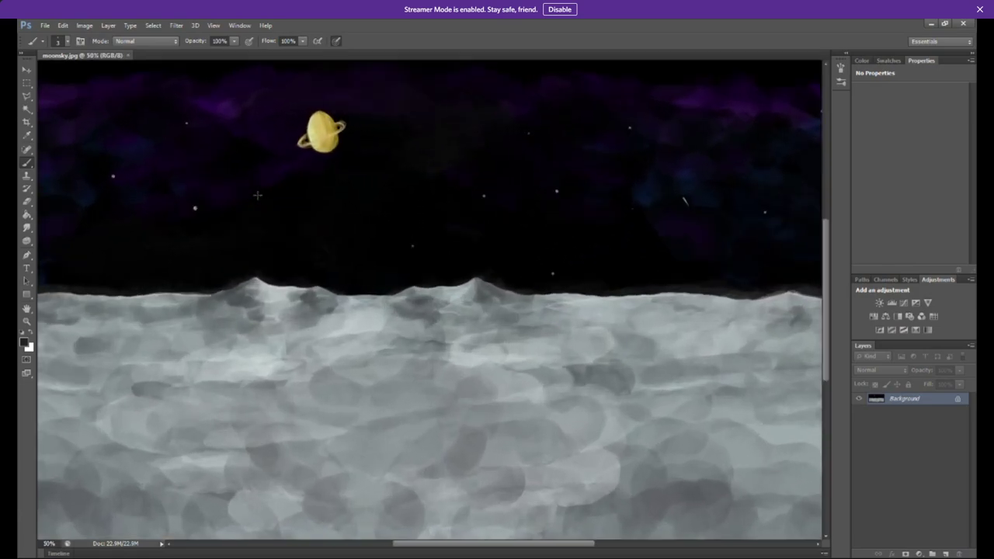
Step: Liquify the yellow ringed planet by pushing its top and bottom edges inward into a rounder shape, and apply the filter
left_click(176, 25)
left_click(210, 85)
mouse_move(1, 11)
left_mouse_down()
mouse_move(165, 55)
mouse_move(262, 49)
mouse_move(376, 21)
left_mouse_up()
double_click(350, 27)
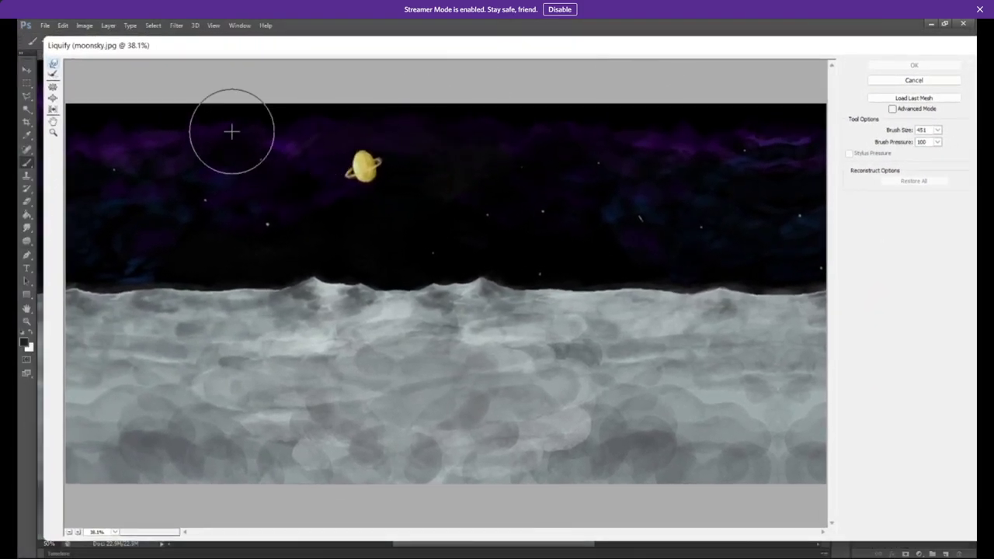
left_click(78, 532)
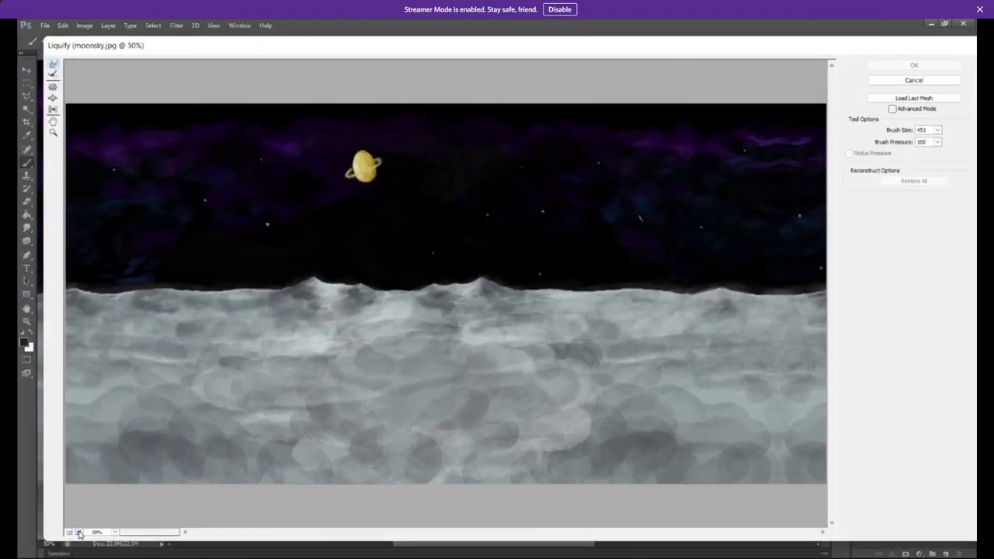
left_click(78, 532)
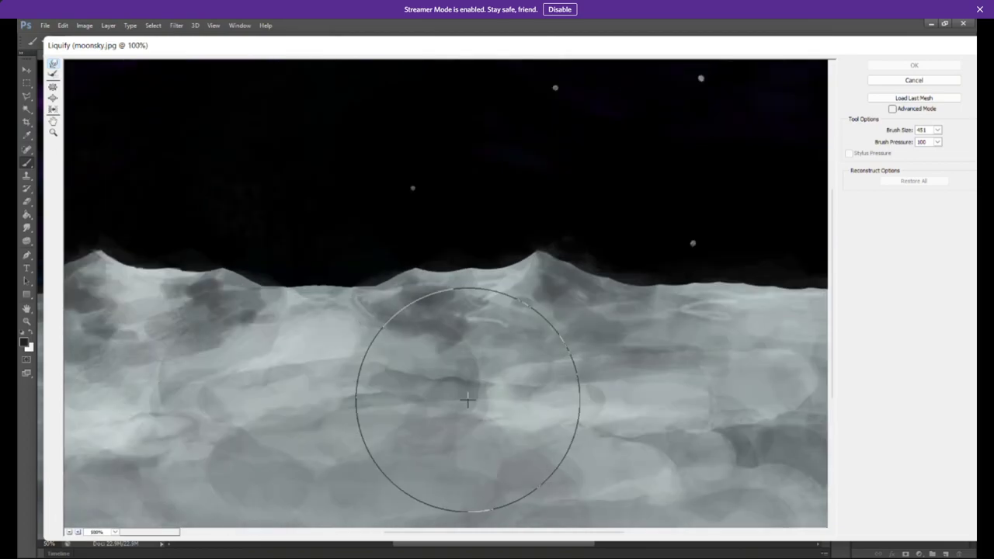
scroll(817, 233, "up", 5)
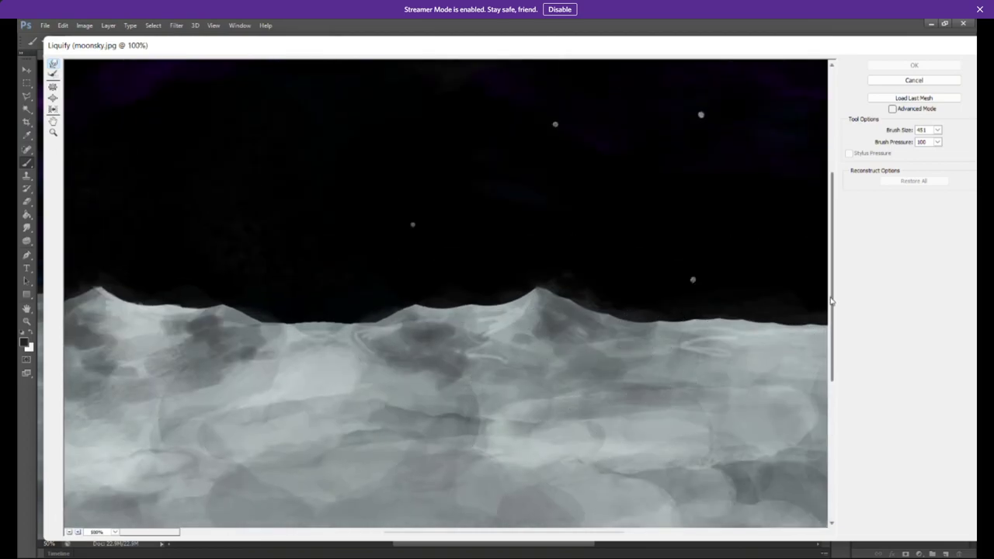
scroll(817, 233, "up", 2)
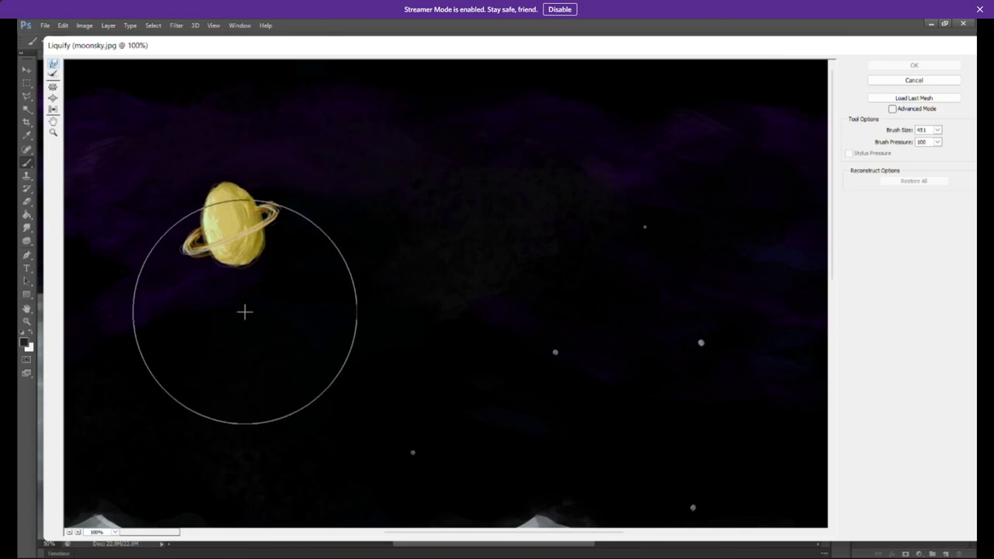
left_click_drag(245, 276, 243, 255)
left_click_drag(222, 148, 223, 155)
key("ctrl+z")
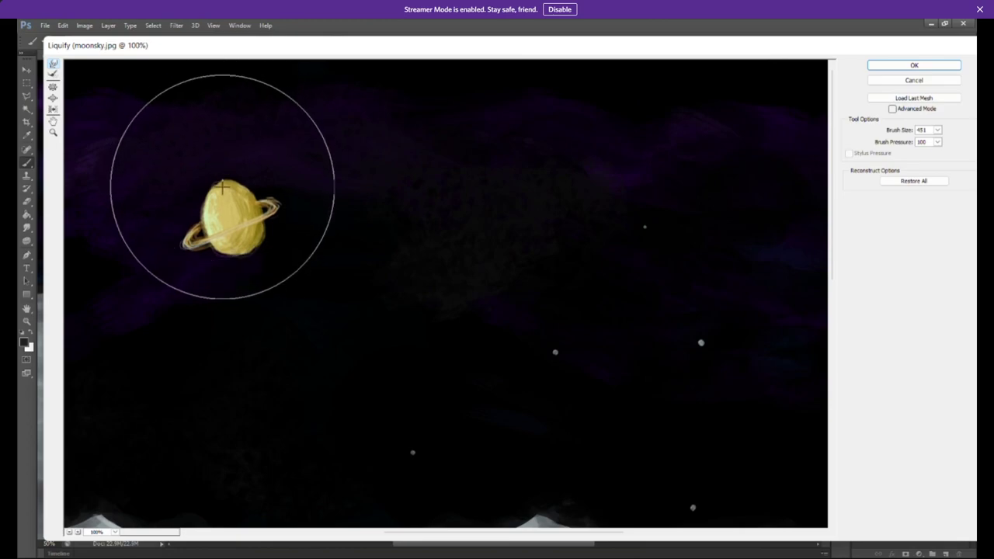
left_click_drag(224, 193, 228, 200)
left_click_drag(247, 282, 245, 276)
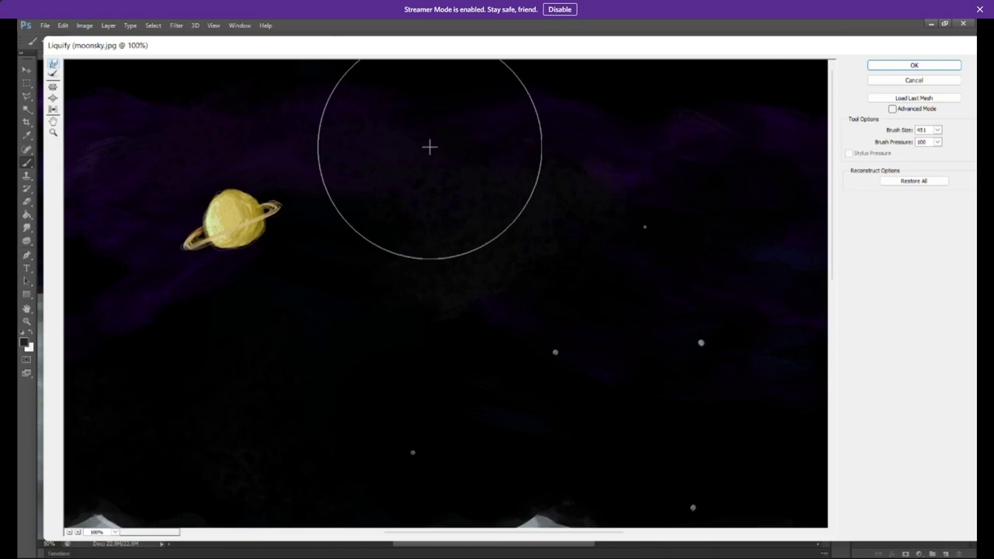
left_click(914, 65)
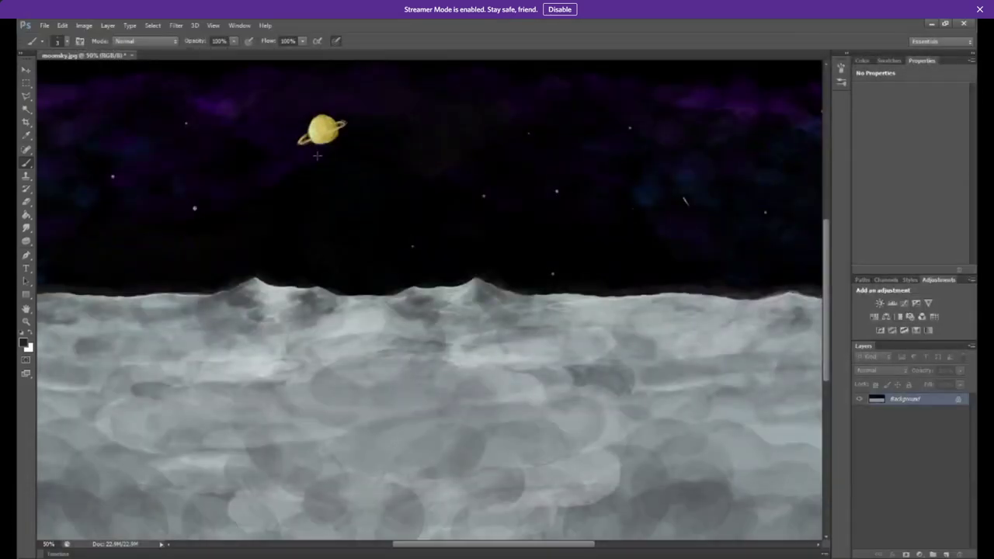
Step: Save the edited panorama to moonsky.jpg and return to the Brush tool
left_click(45, 27)
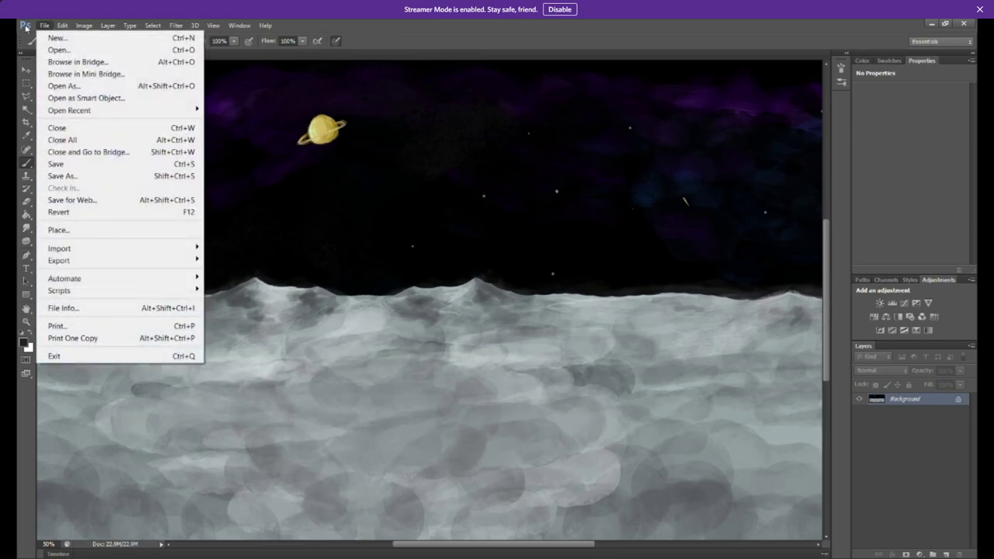
left_click(92, 164)
key("h")
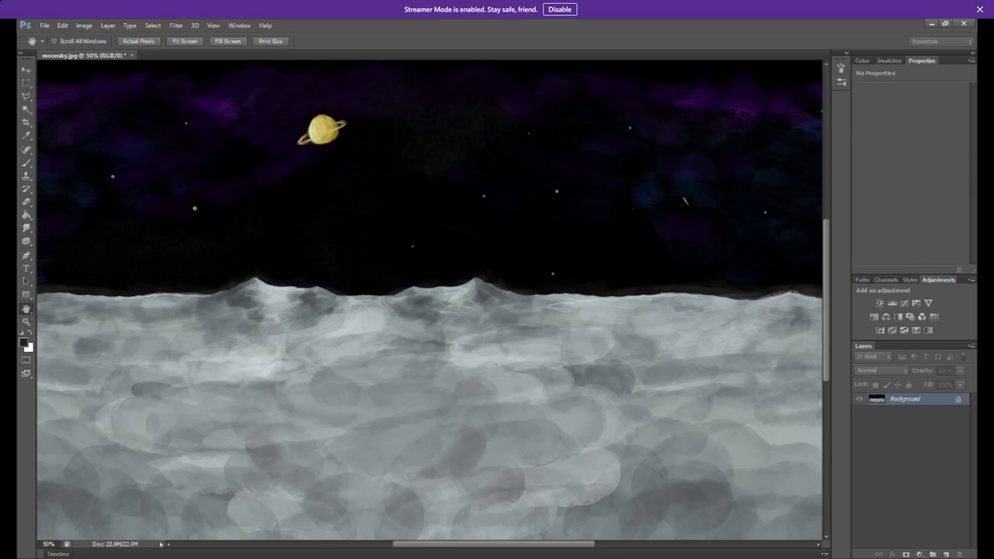
key("b")
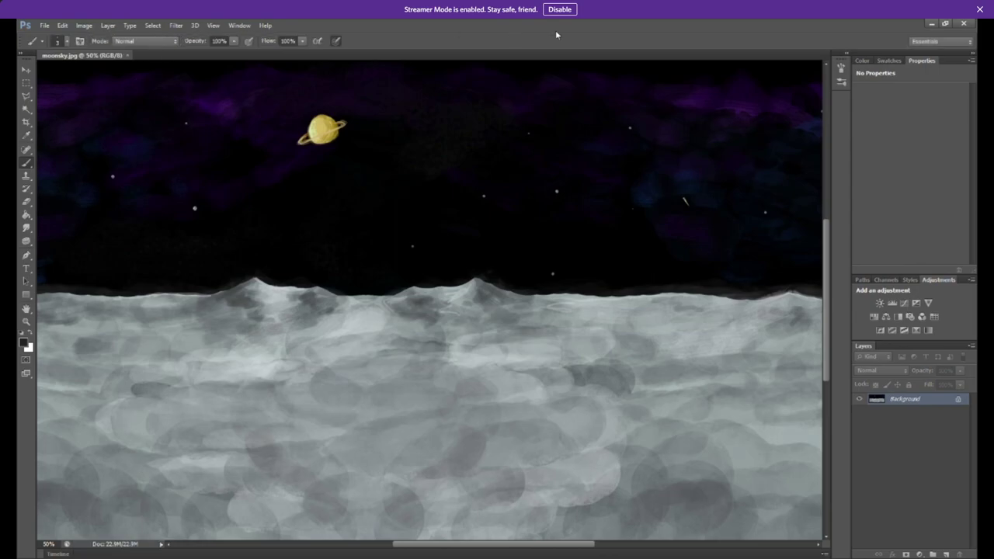
Step: Minimise Photoshop and Krita, switch to AltspaceVR with its window maximised, and enter the blender items testing world
left_click(931, 24)
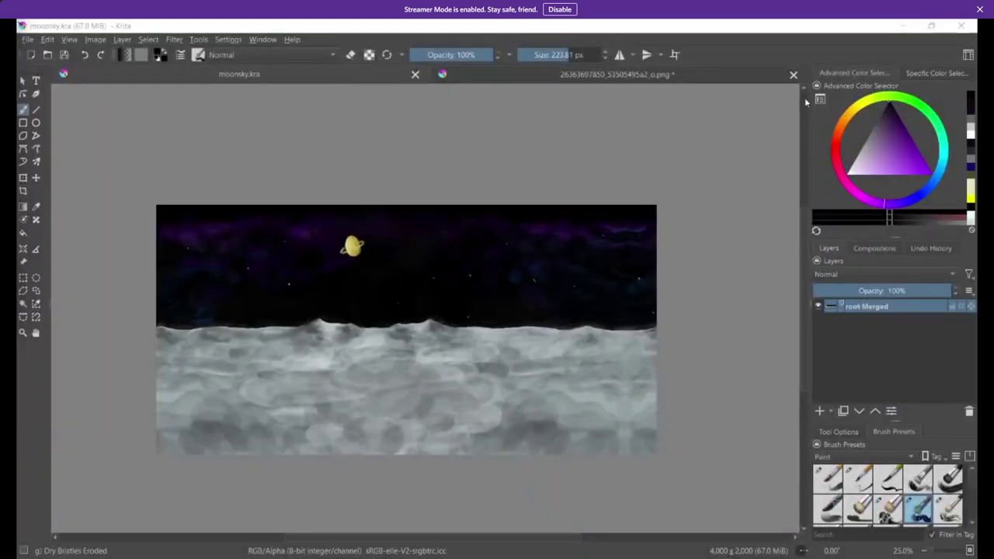
left_click(894, 25)
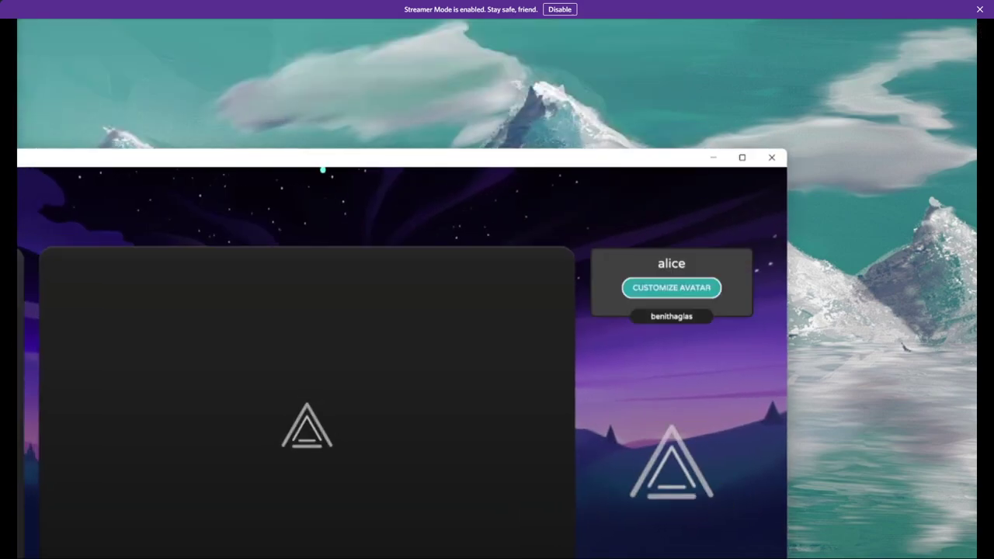
left_click_drag(315, 160, 439, 21)
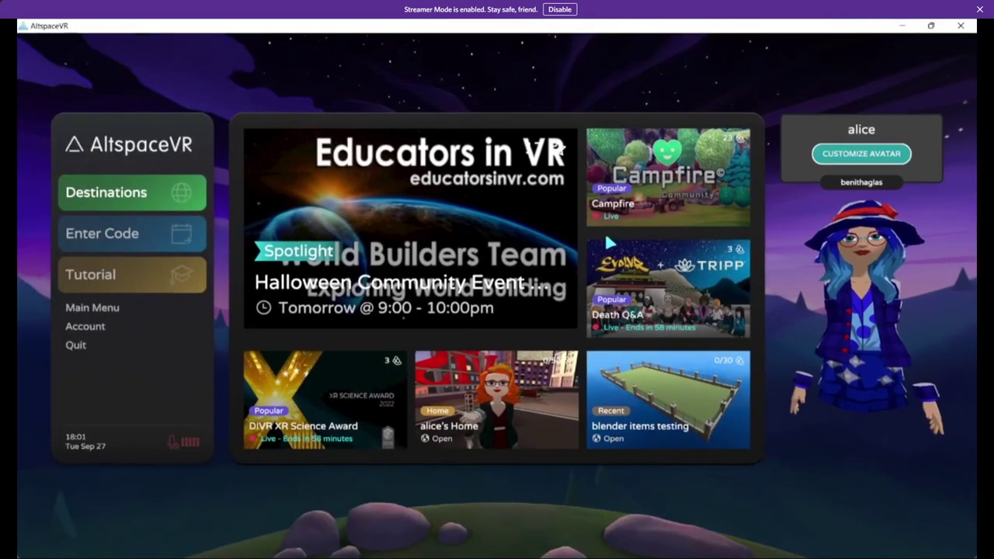
left_click(644, 396)
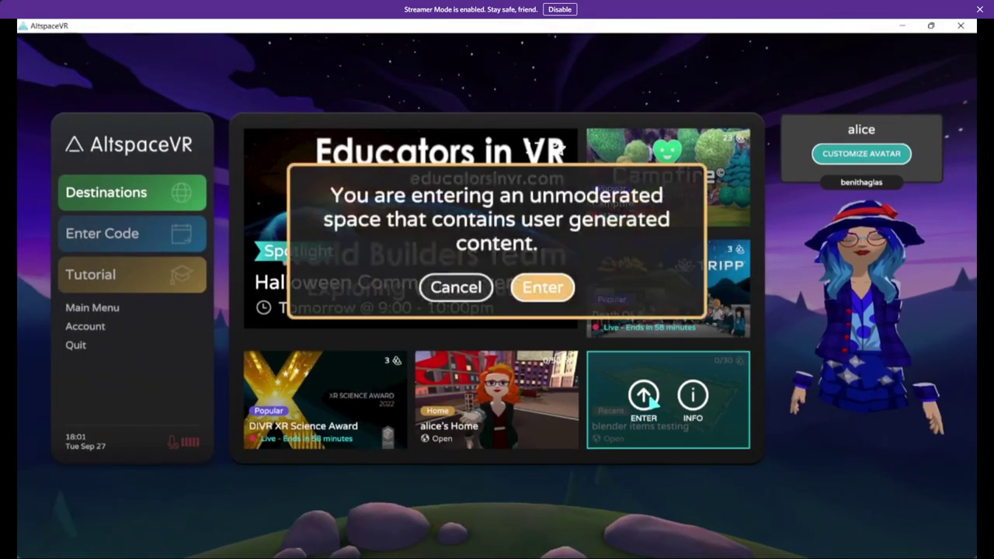
left_click(550, 288)
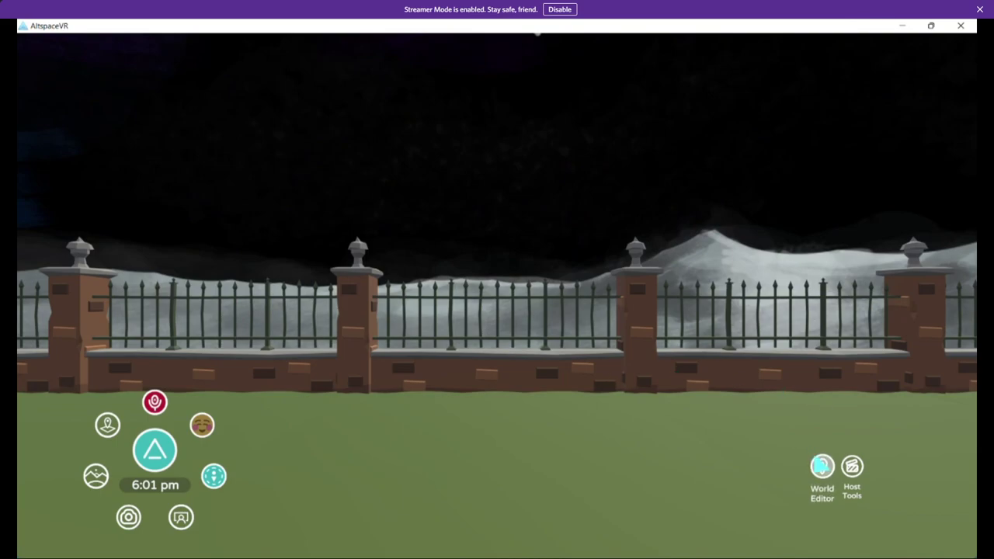
Step: Open the World Editor and apply the moonsky2 skybox from the personal skyboxes to the world
left_click(822, 466)
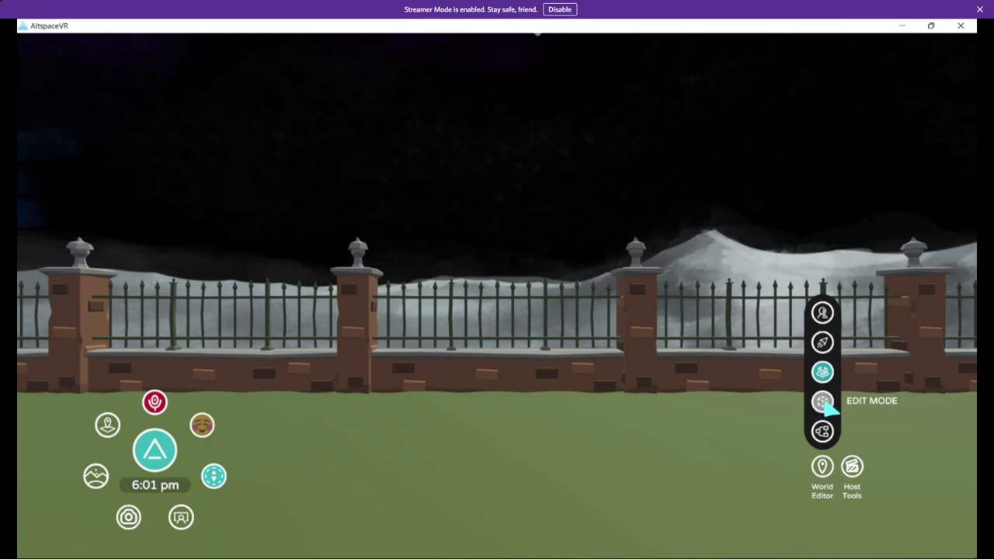
left_click(822, 435)
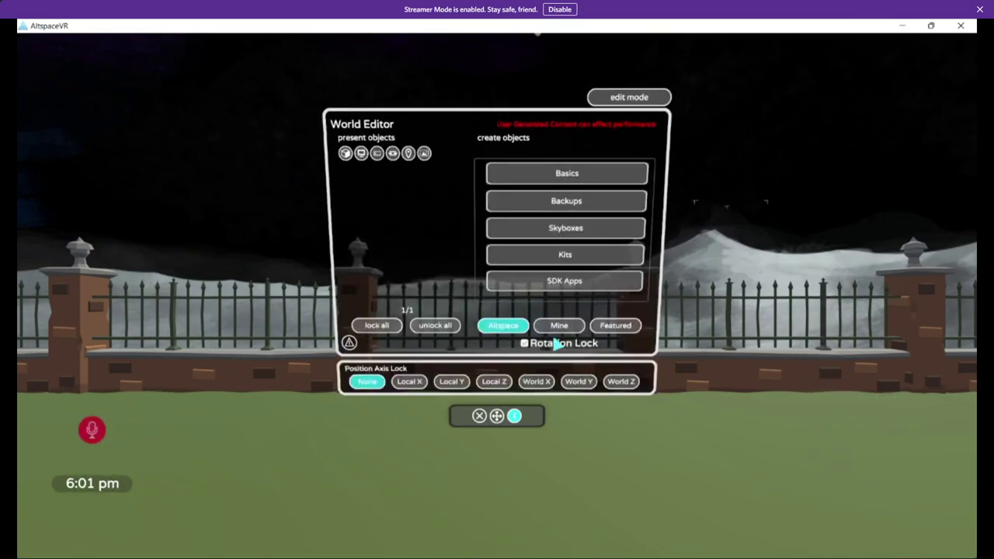
left_click(556, 324)
left_click(572, 175)
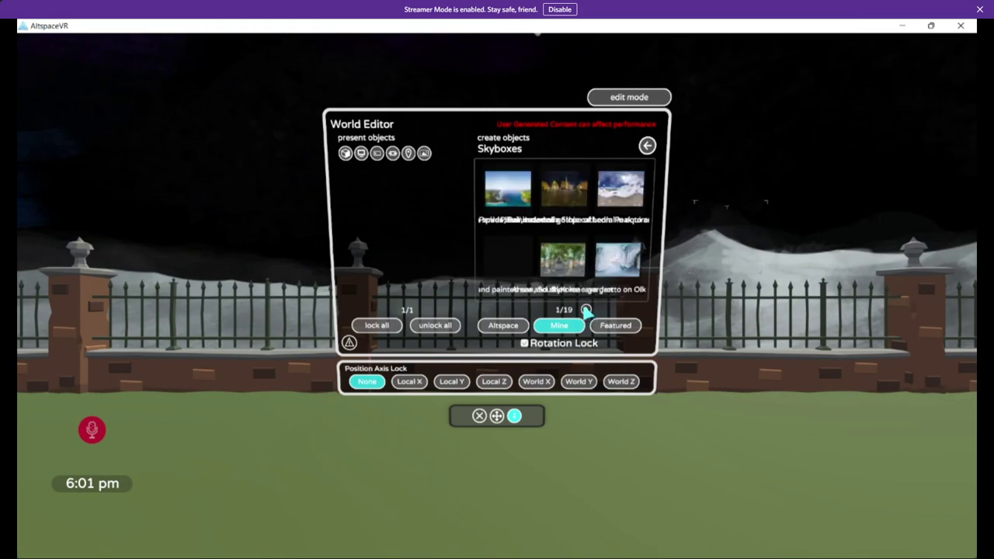
left_click(586, 310)
left_click(586, 310)
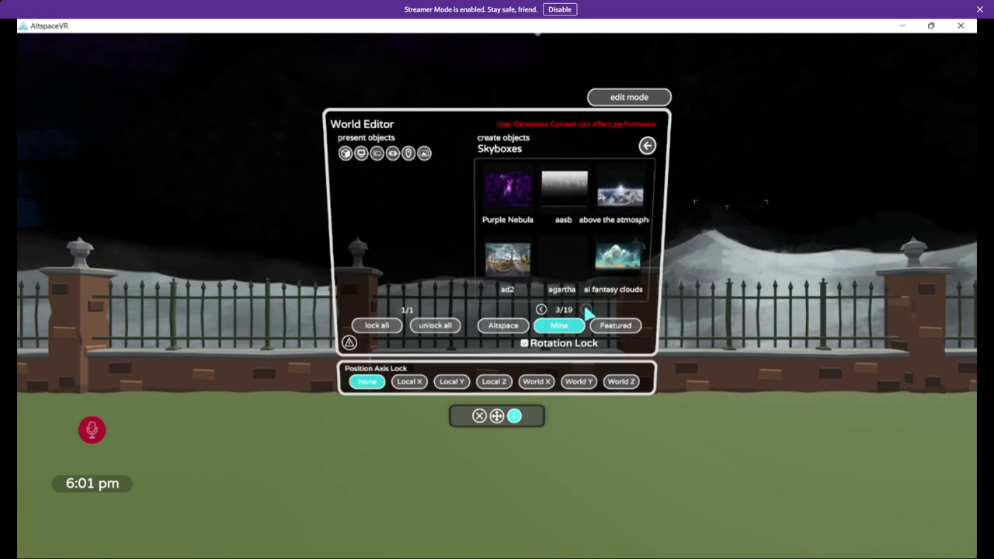
left_click(586, 310)
left_click(587, 310)
left_click(586, 309)
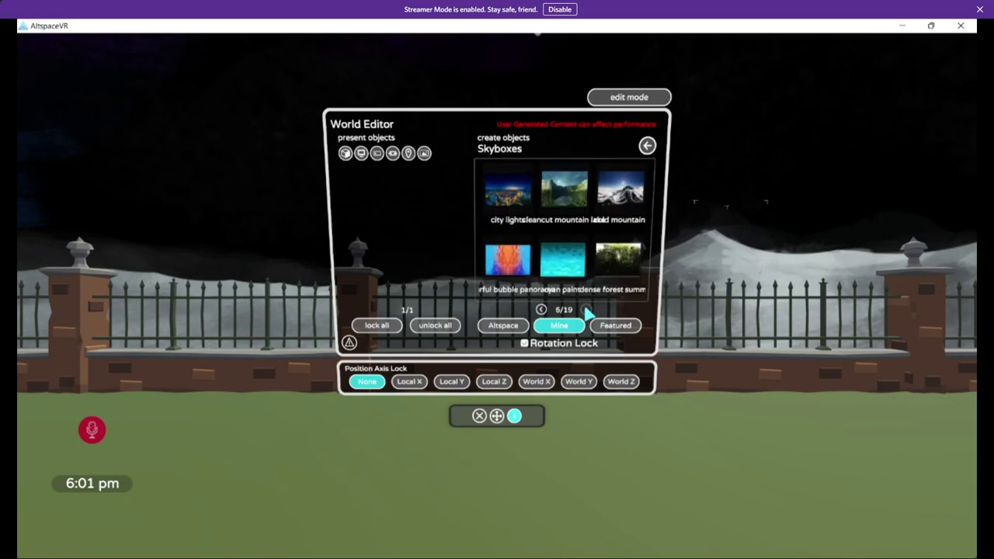
left_click(586, 309)
left_click(586, 310)
left_click(586, 310)
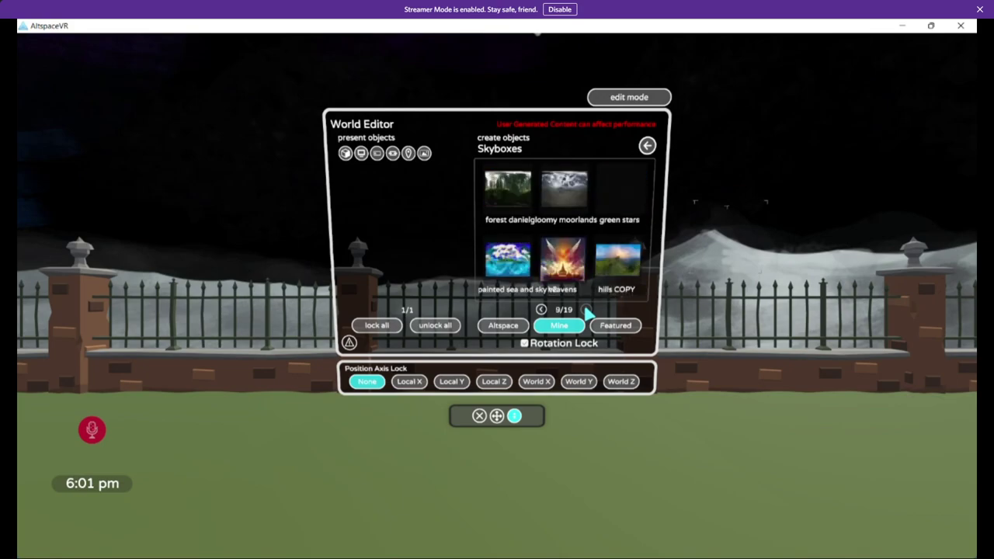
left_click(586, 310)
left_click(586, 309)
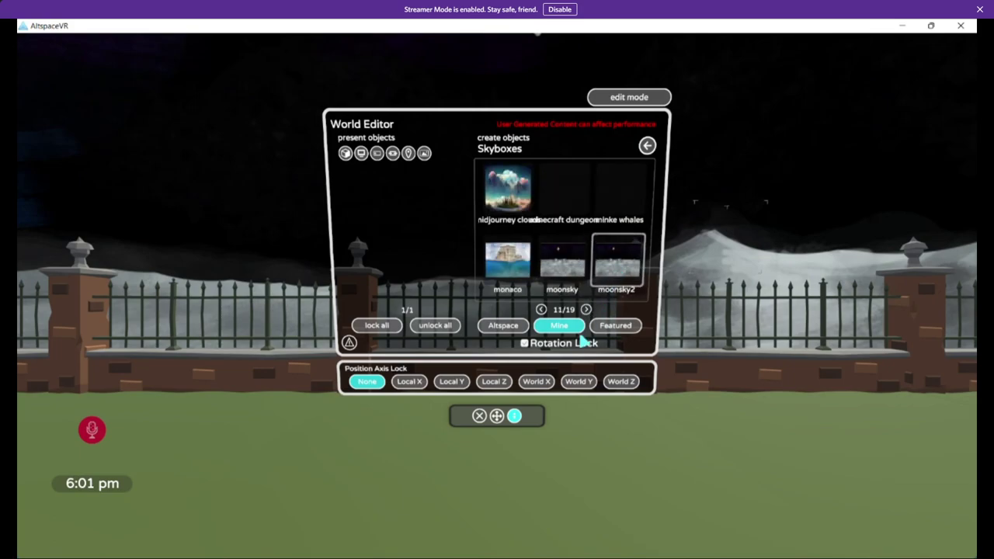
Step: Look around the sky to examine the ringed planet's shape from several viewing directions, and close AltspaceVR
right_click(496, 296)
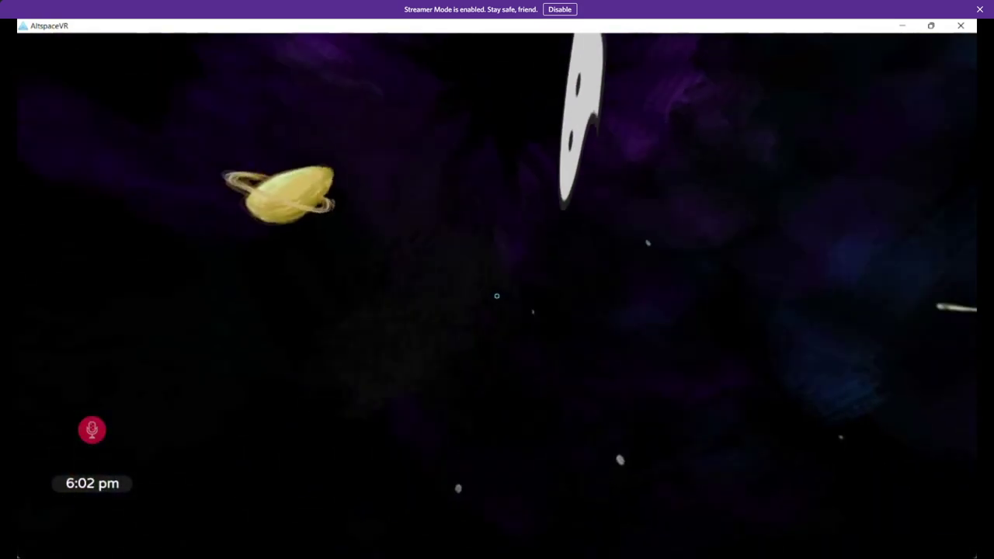
left_click_drag(497, 296, 466, 334)
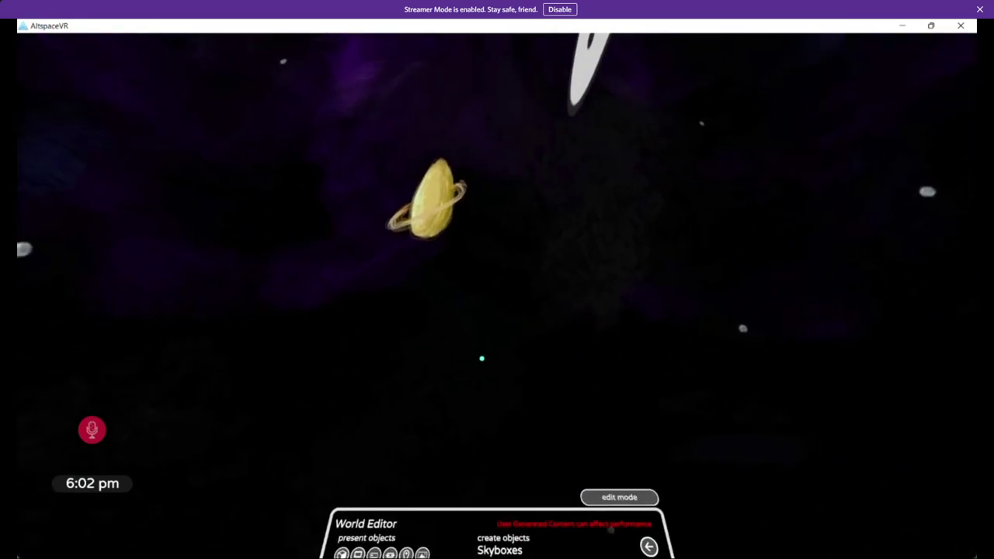
left_click_drag(490, 368, 496, 296)
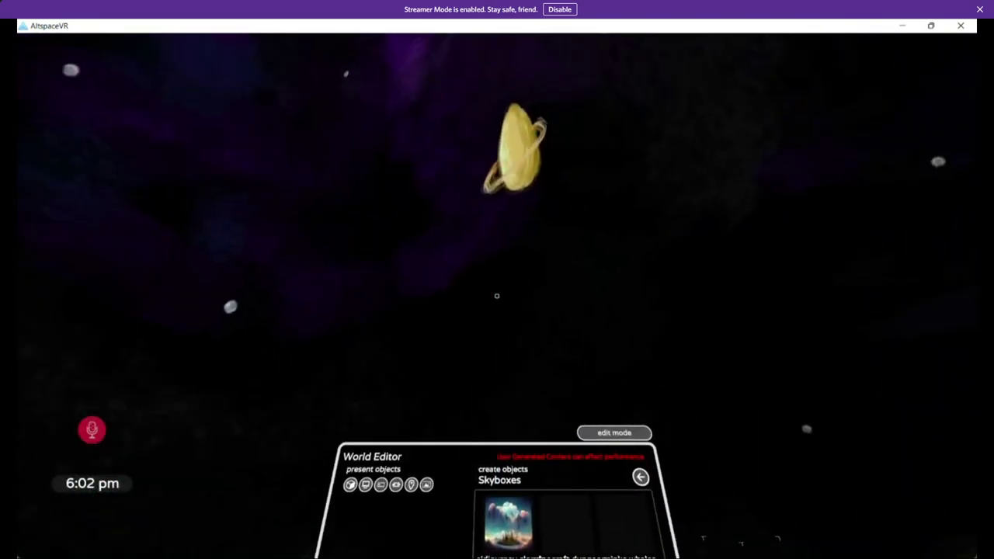
left_click_drag(686, 453, 496, 295)
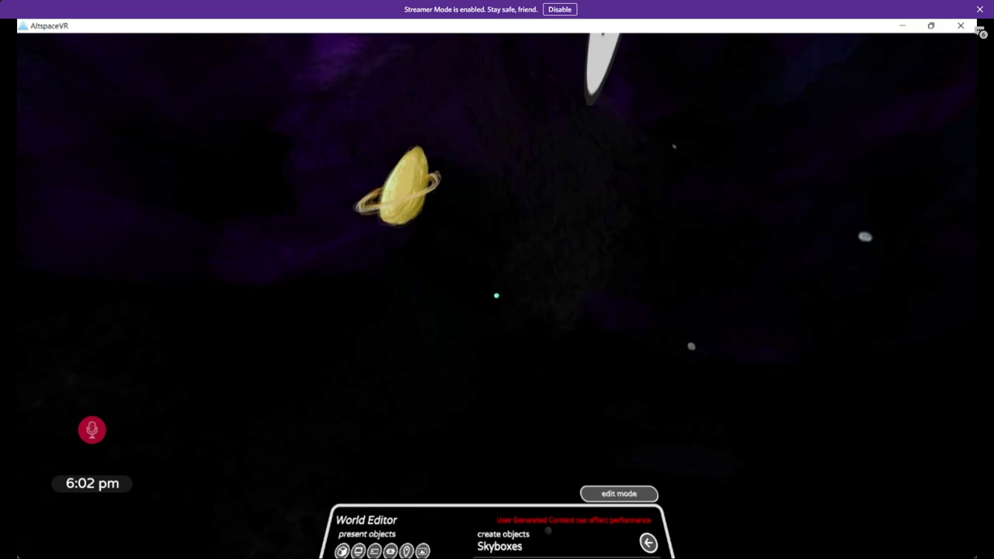
left_click(960, 29)
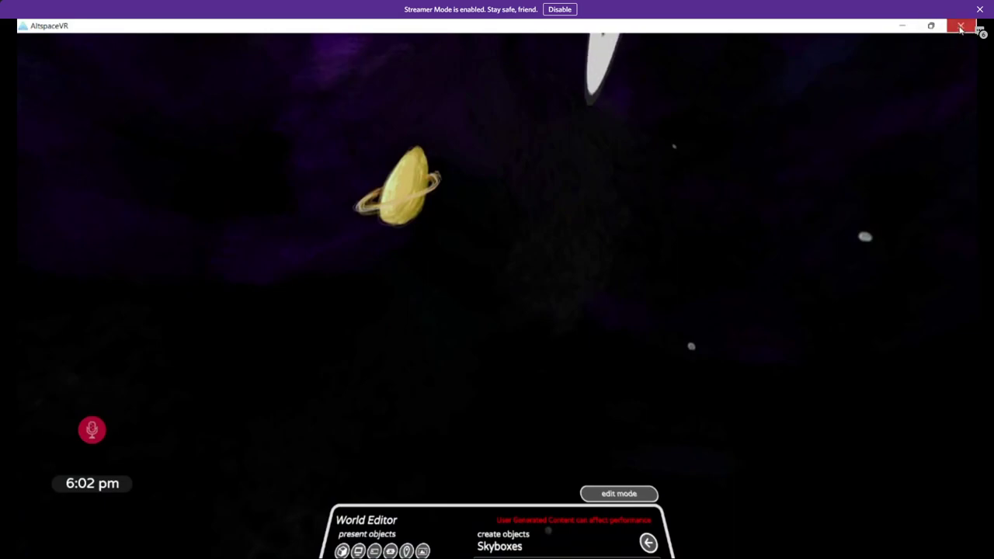
left_click(961, 25)
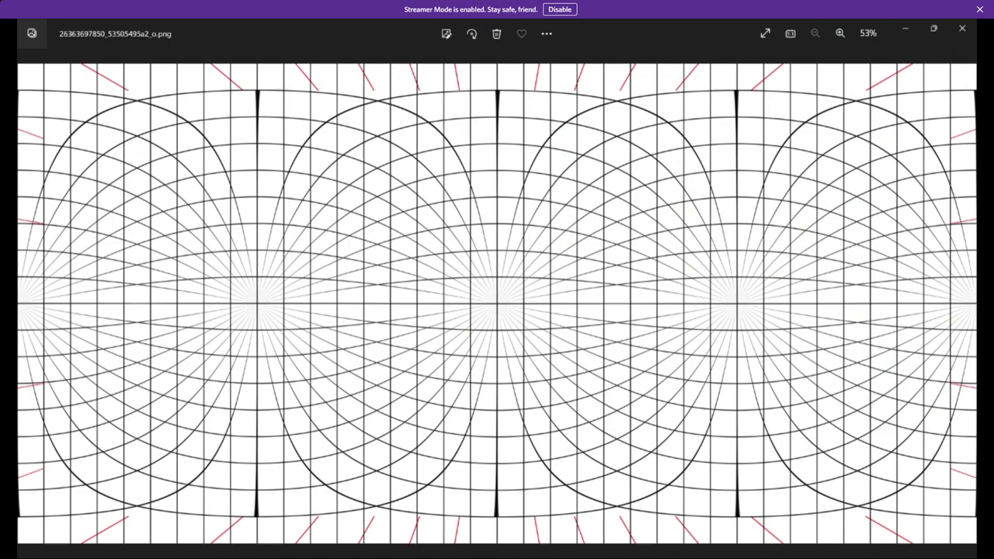
key("alt+Tab")
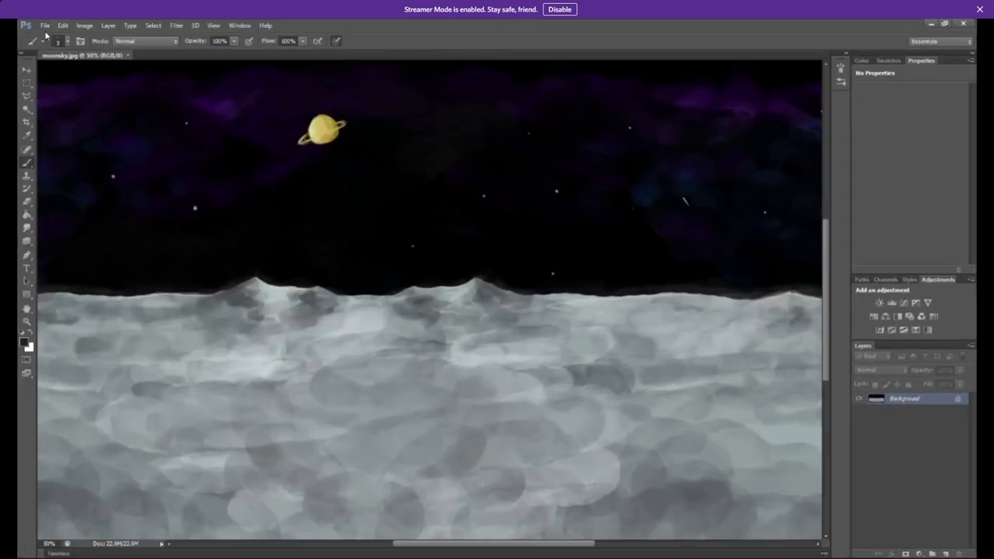
left_click(44, 27)
left_click(44, 28)
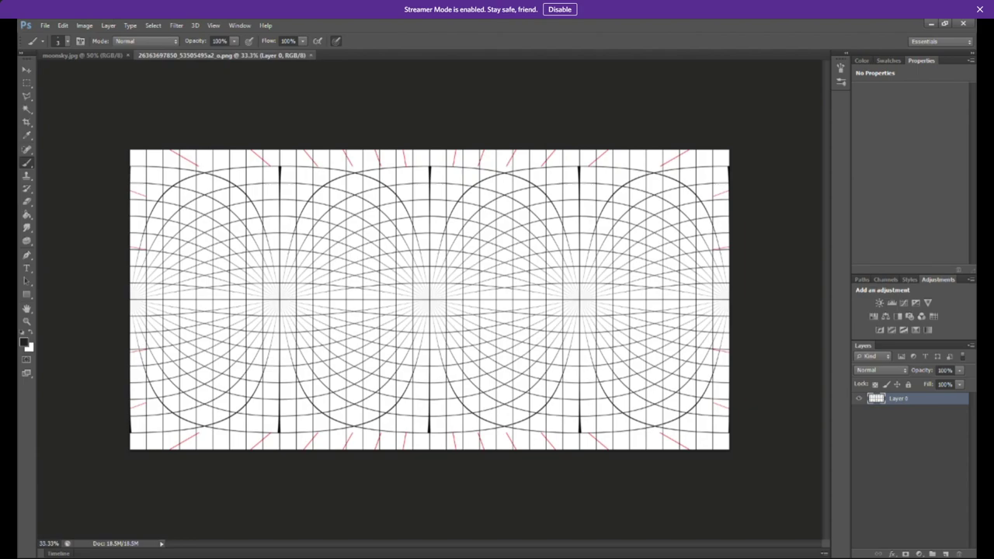
Step: Copy the grid image into moonsky.jpg as a new layer above the background with the Move tool
left_click(26, 69)
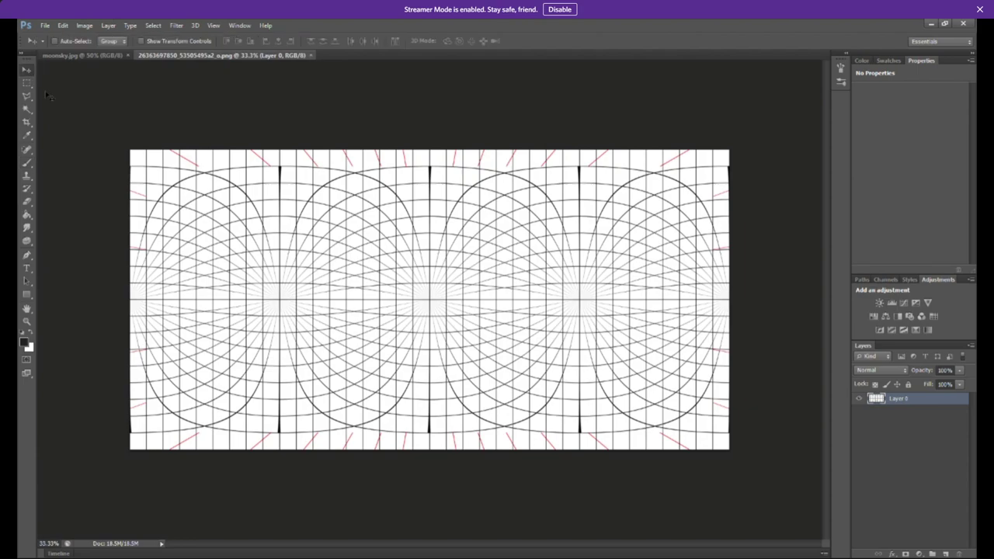
left_click_drag(266, 236, 339, 287)
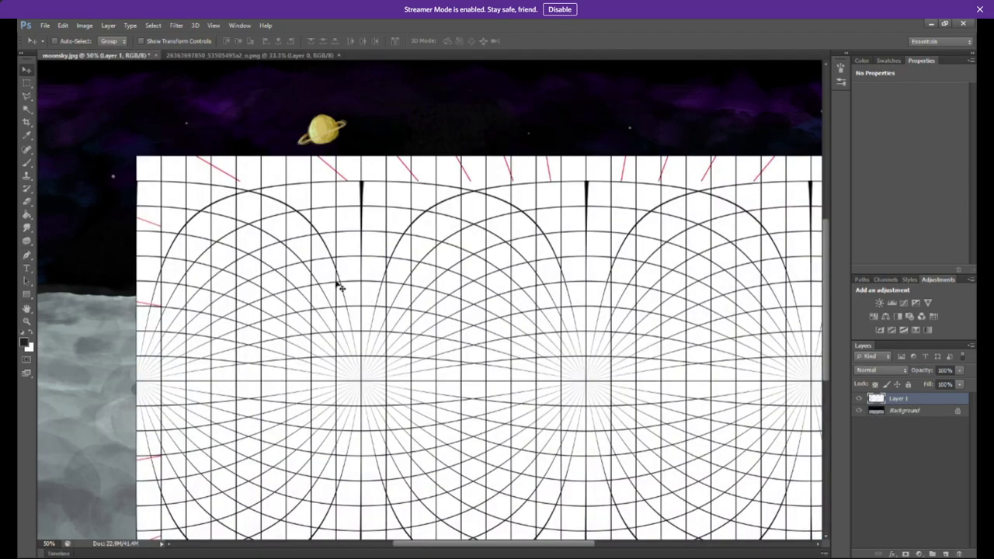
key("ctrl+minus")
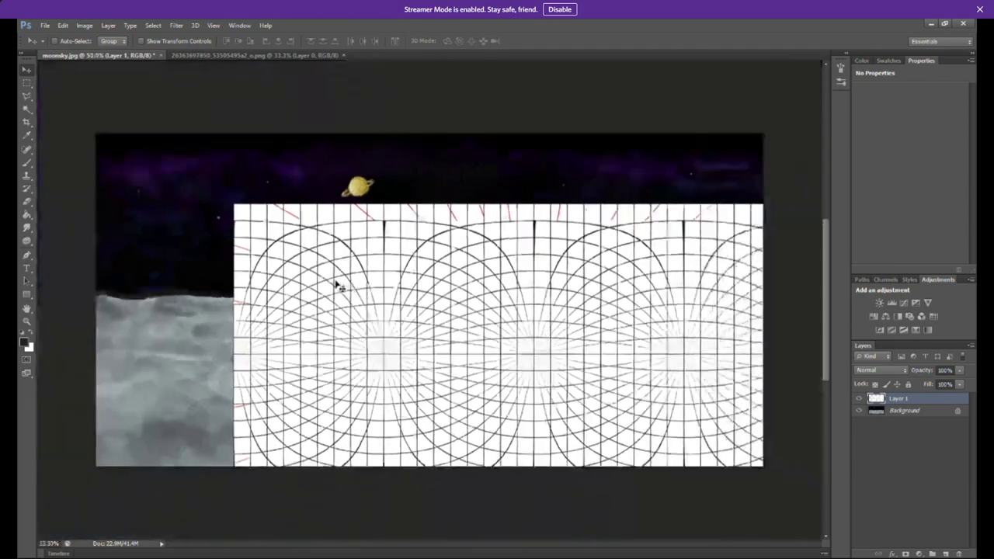
key("ctrl+minus")
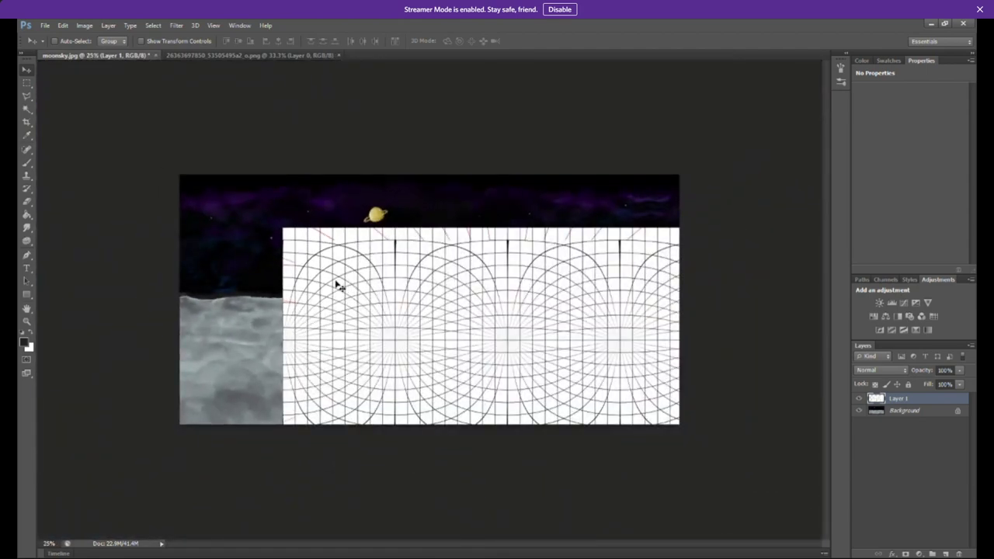
Step: Move the grid layer to the canvas's upper-left corner and scale it to 111.44% wide and 111.56% high to cover the panorama
key("ctrl+t")
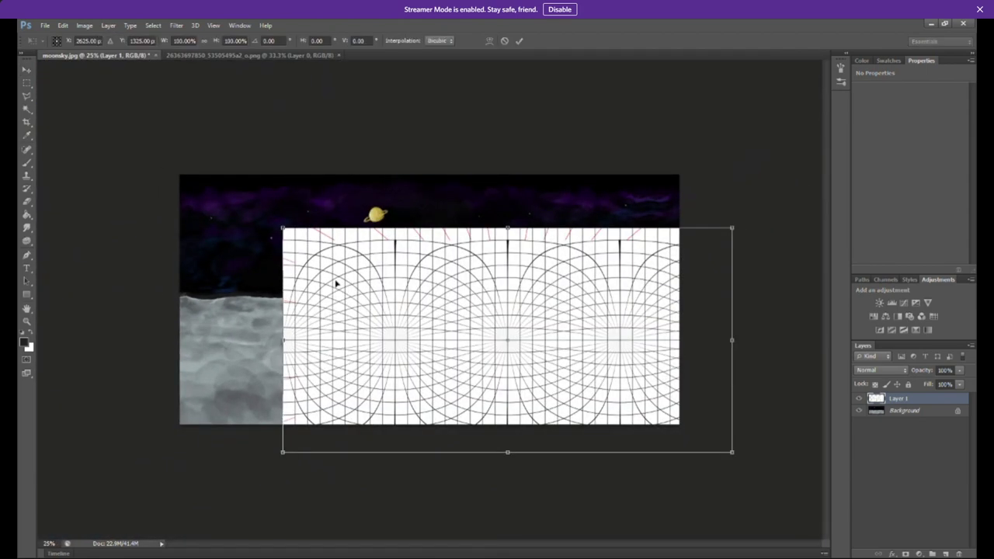
left_click_drag(384, 315, 281, 258)
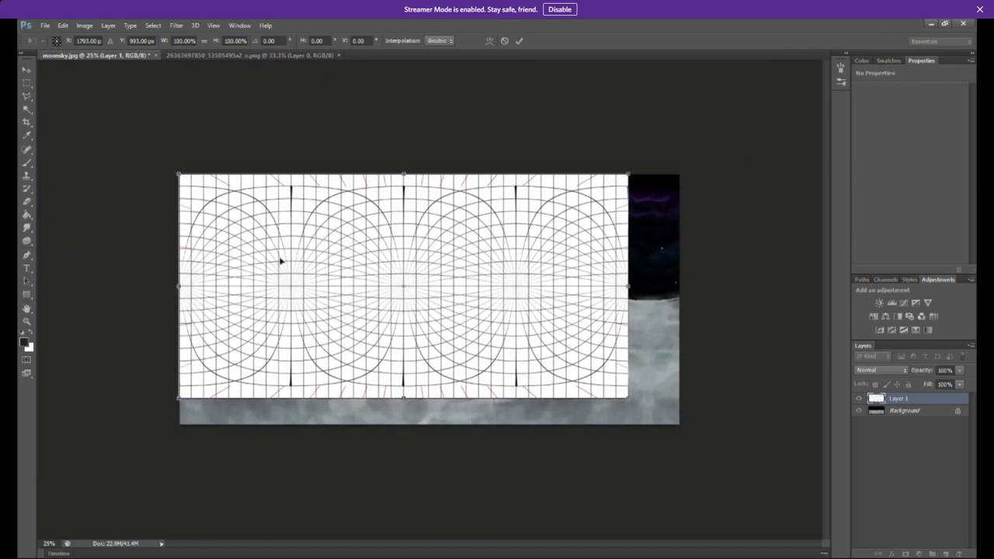
left_click_drag(627, 397, 679, 424)
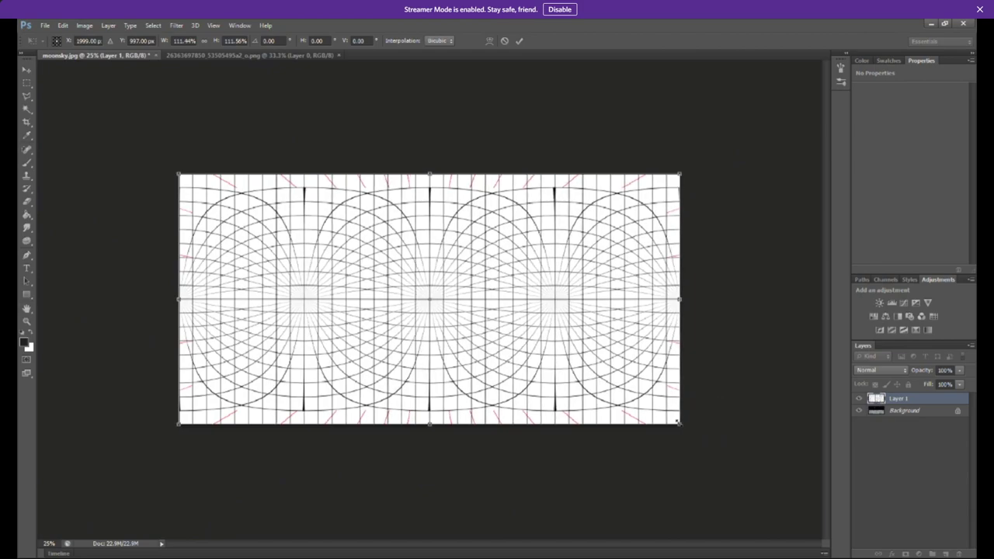
key("Return")
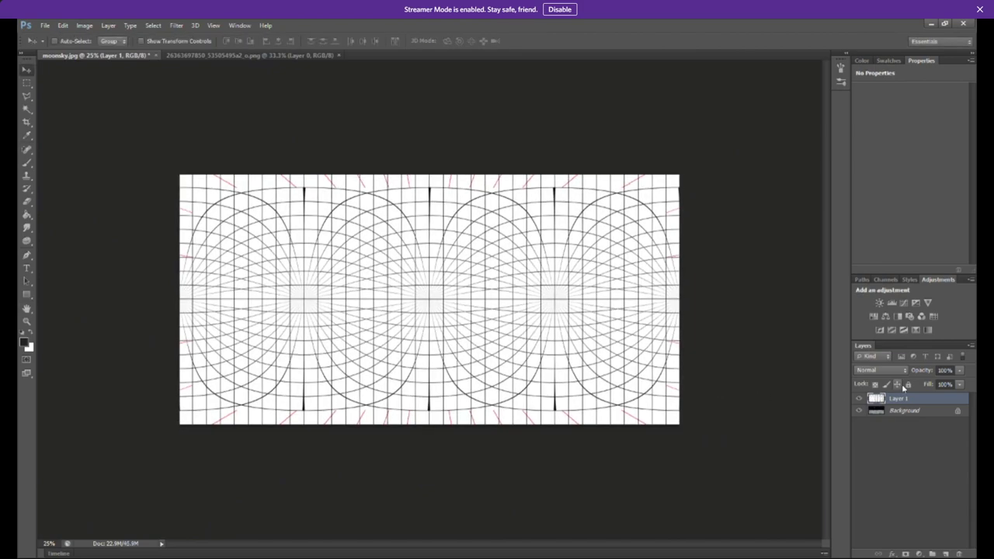
Step: Compare blend modes on the grid layer, including Darken, Color Burn, Color Dodge and Hard Light, and set it to Linear Burn
left_click(889, 375)
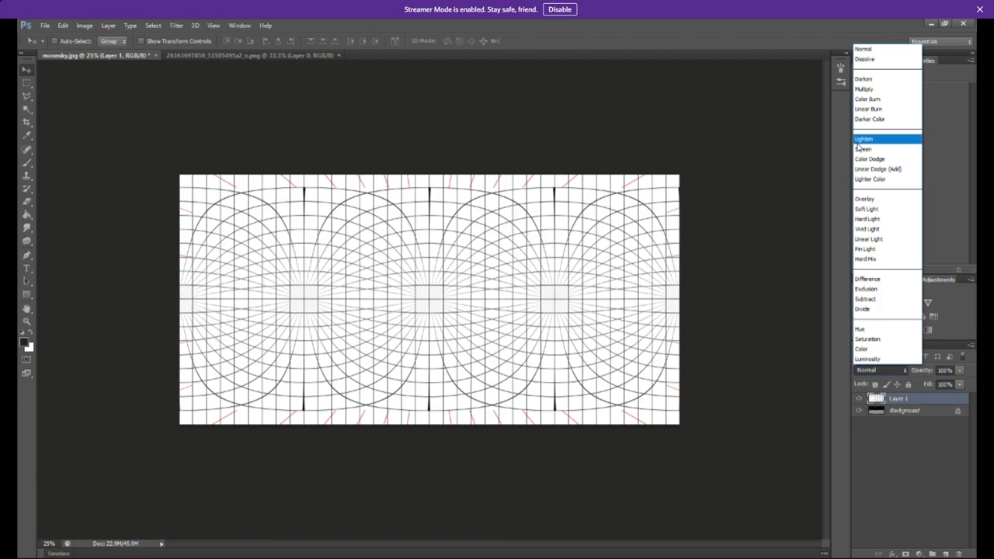
left_click(875, 79)
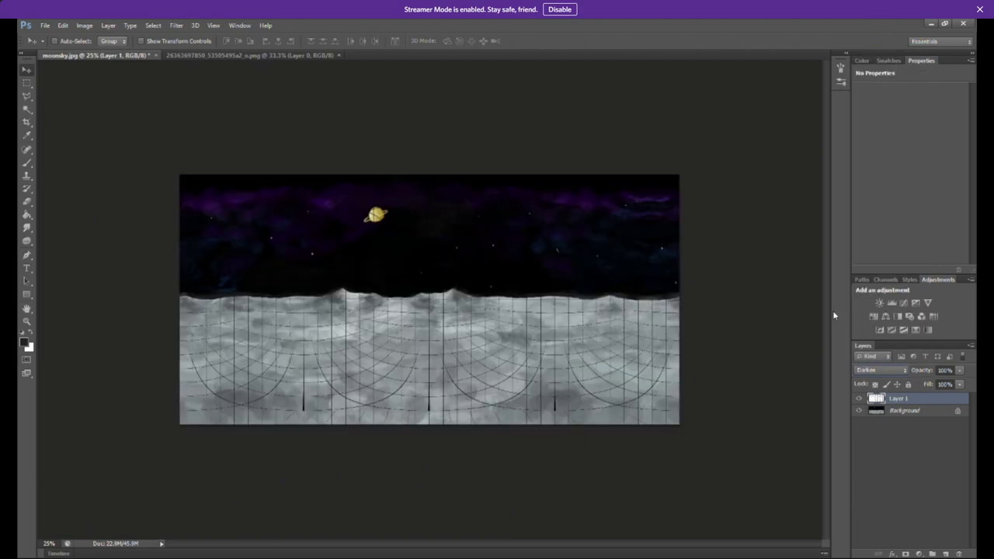
left_click(877, 370)
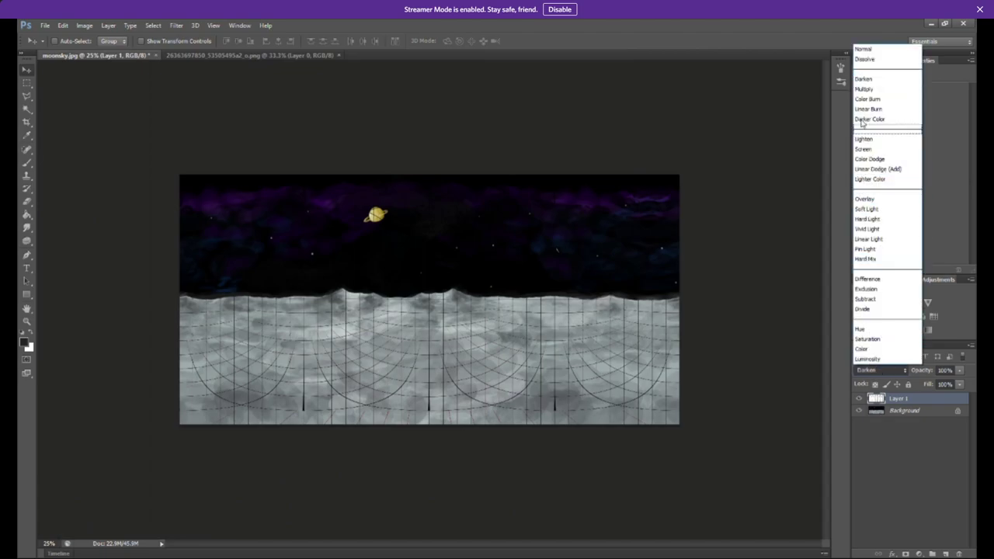
left_click(862, 104)
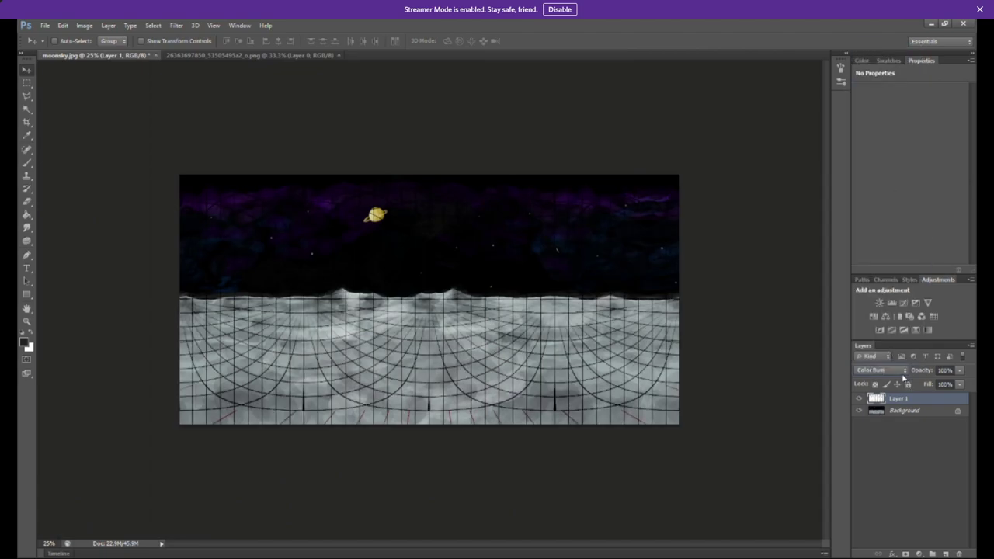
scroll(897, 371, "down", 4)
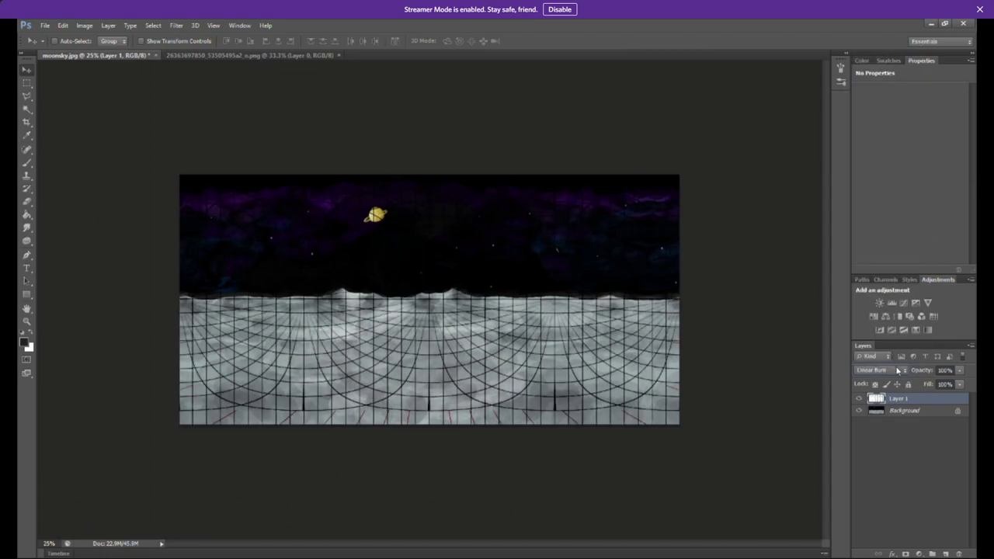
scroll(896, 371, "down", 5)
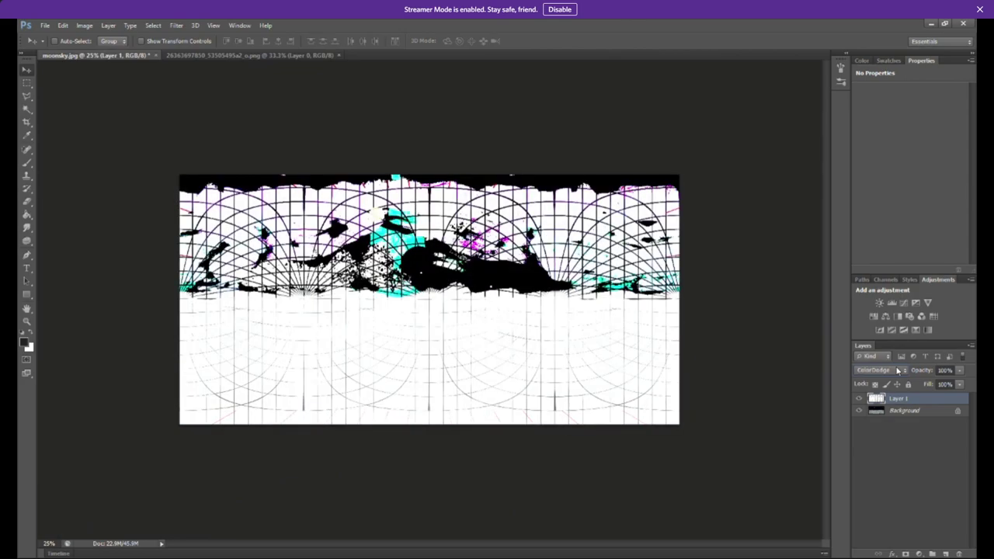
scroll(897, 370, "up", 2)
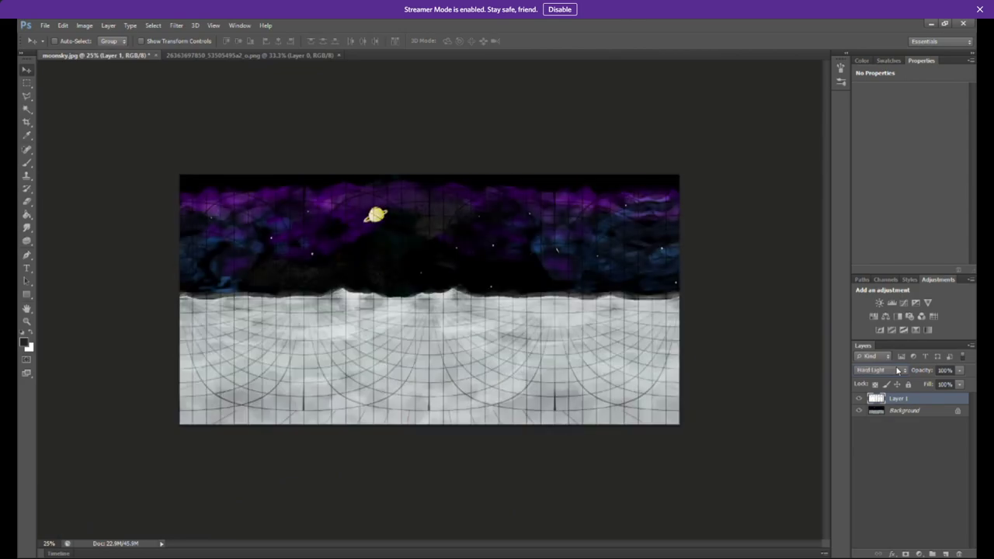
scroll(896, 370, "up", 7)
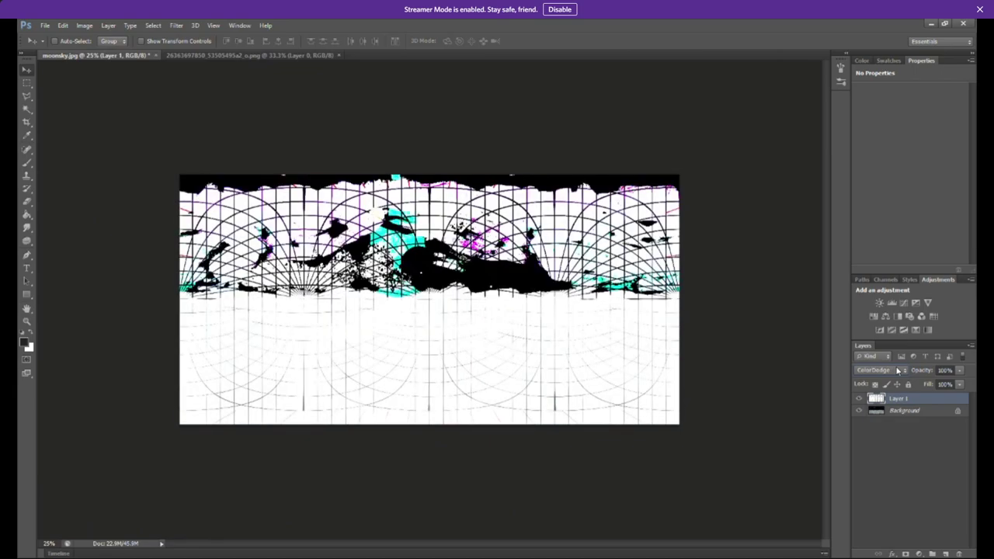
scroll(897, 370, "down", 1)
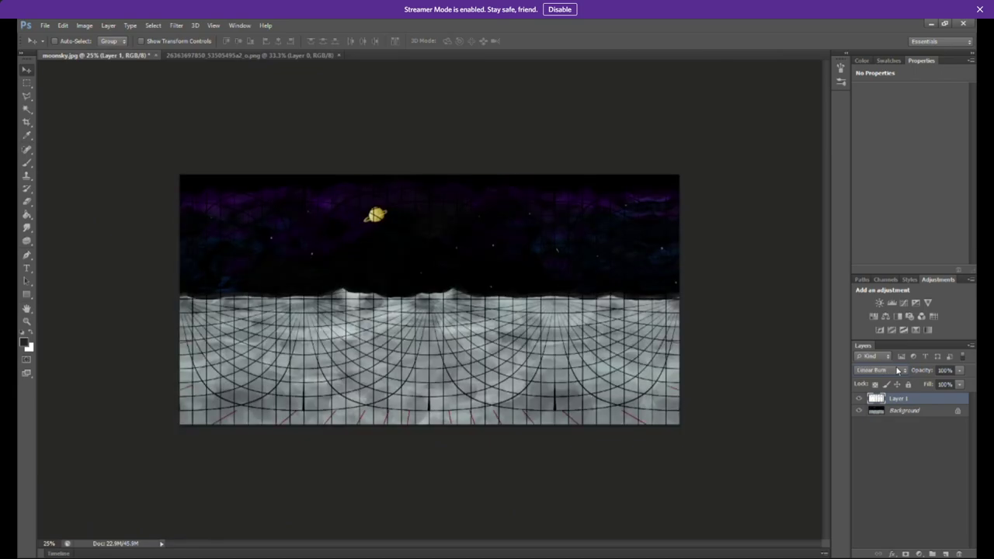
scroll(897, 371, "down", 1)
scroll(897, 370, "down", 1)
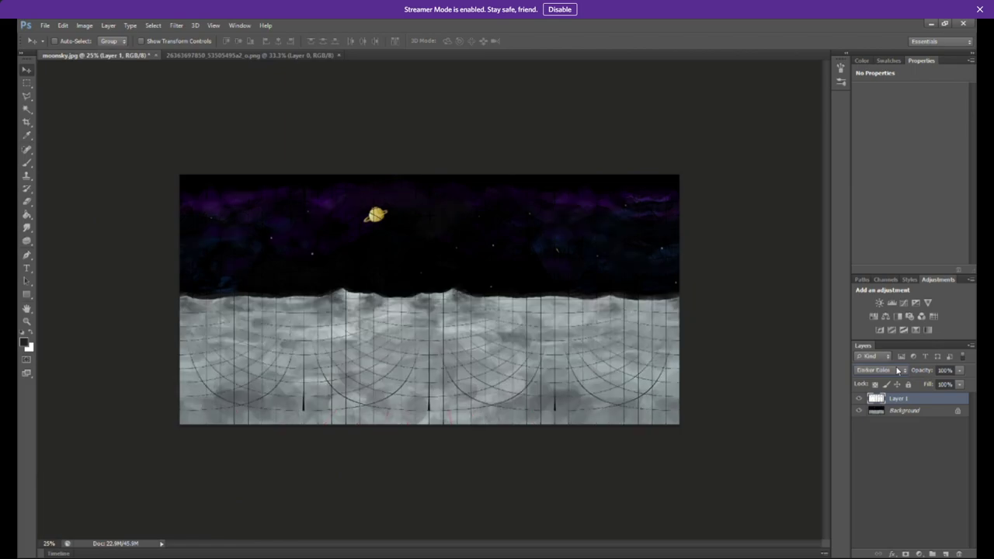
scroll(896, 370, "up", 1)
scroll(896, 370, "up", 1)
key("Down")
key("Up")
key("Up")
key("Down")
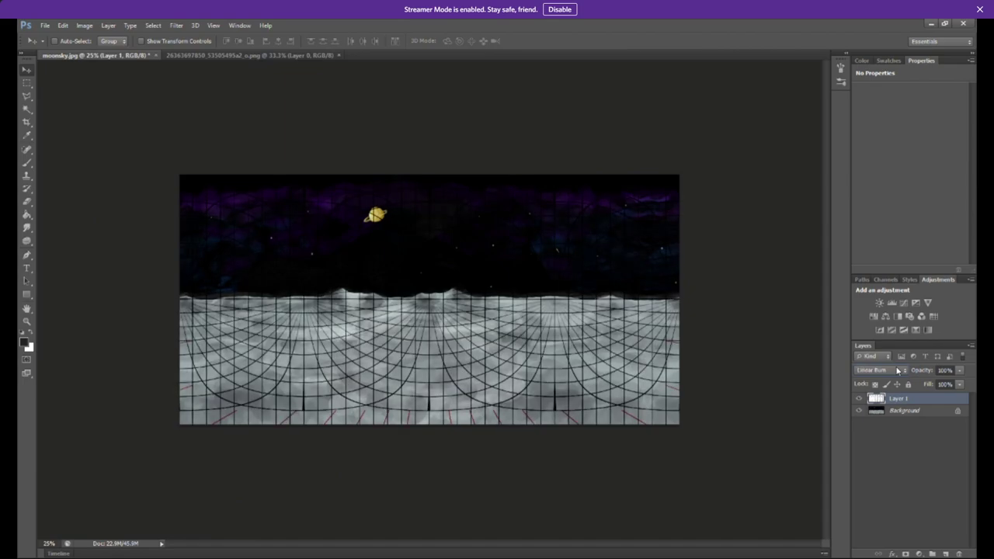
scroll(897, 370, "down", 1)
scroll(896, 371, "up", 1)
Step: Leave the Discord stream's full-screen view and show the call's participants
mouse_move(845, 528)
mouse_move(893, 555)
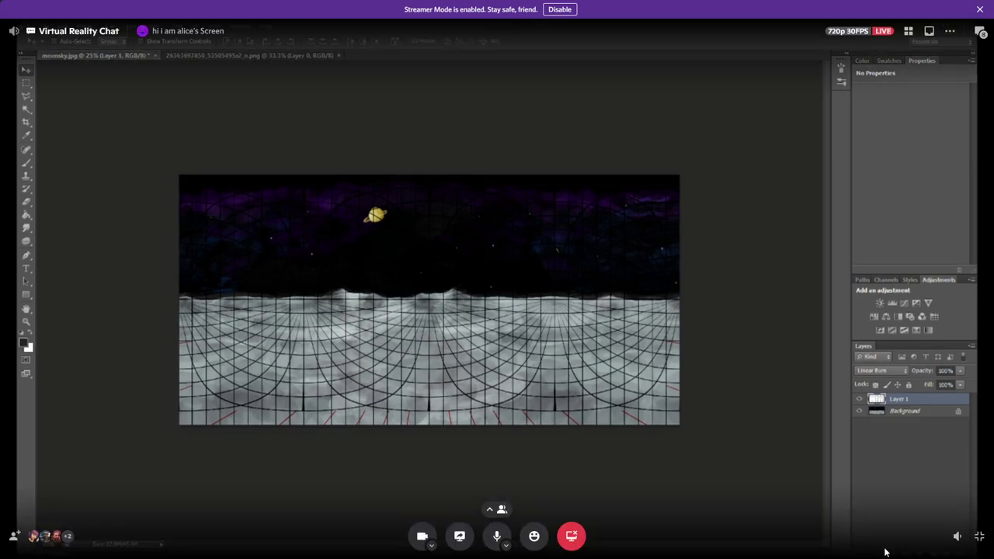
mouse_move(29, 540)
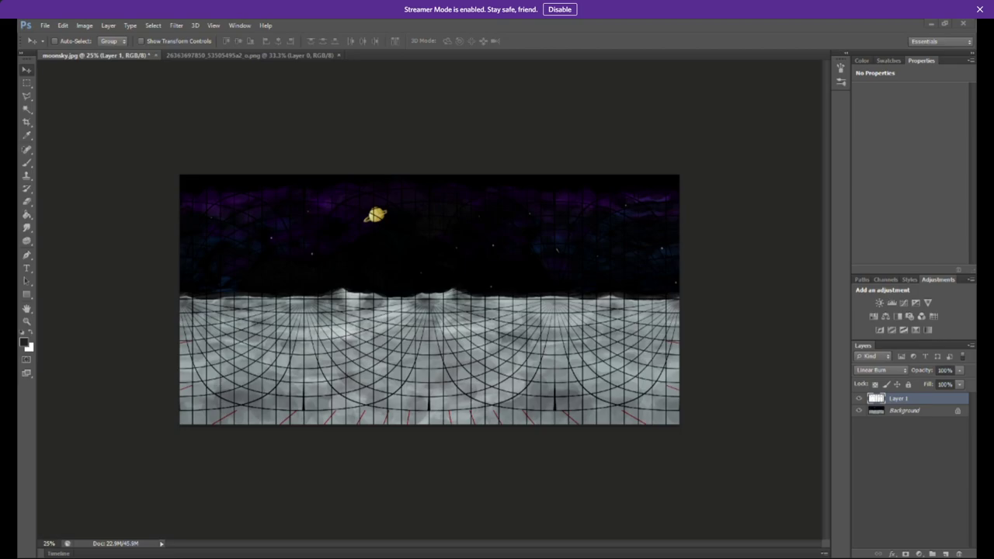
mouse_move(887, 548)
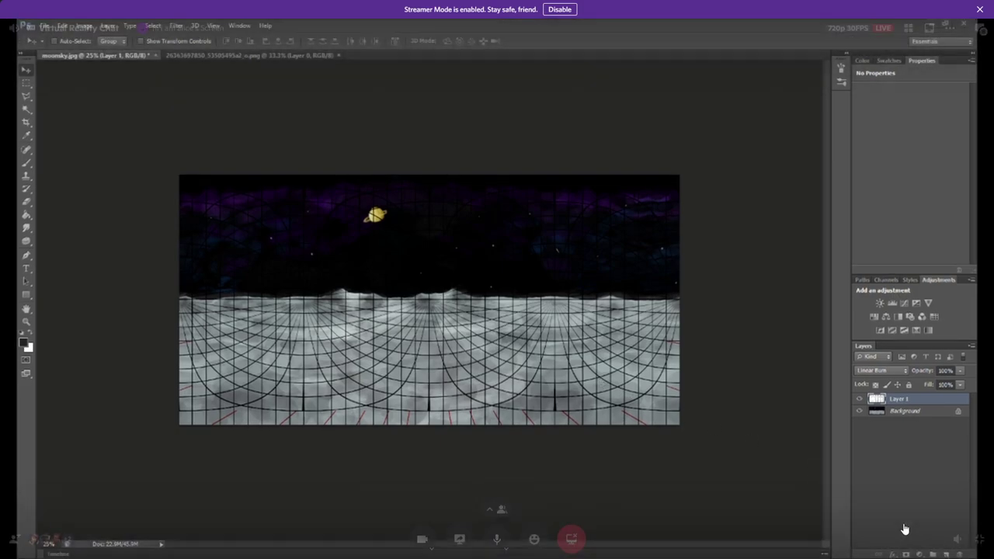
left_click(975, 544)
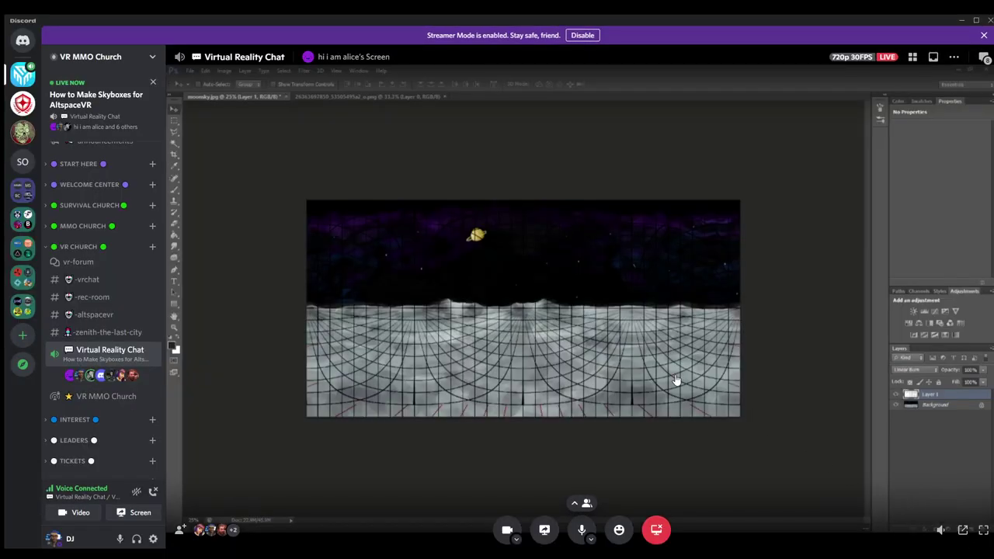
left_click(584, 505)
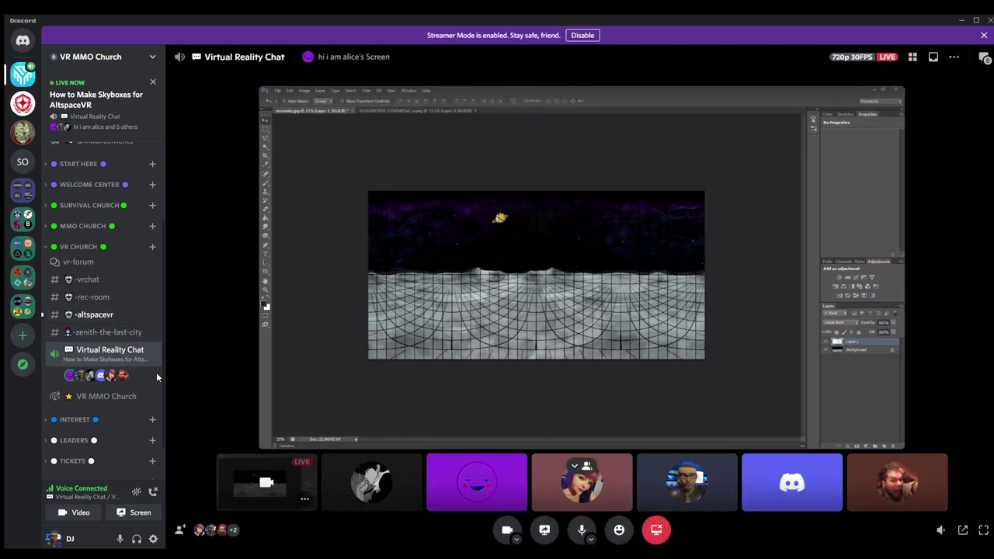
Step: Open the -altspacevr channel, view the shared purple cloud and star panorama enlarged, and close the preview
left_click(86, 315)
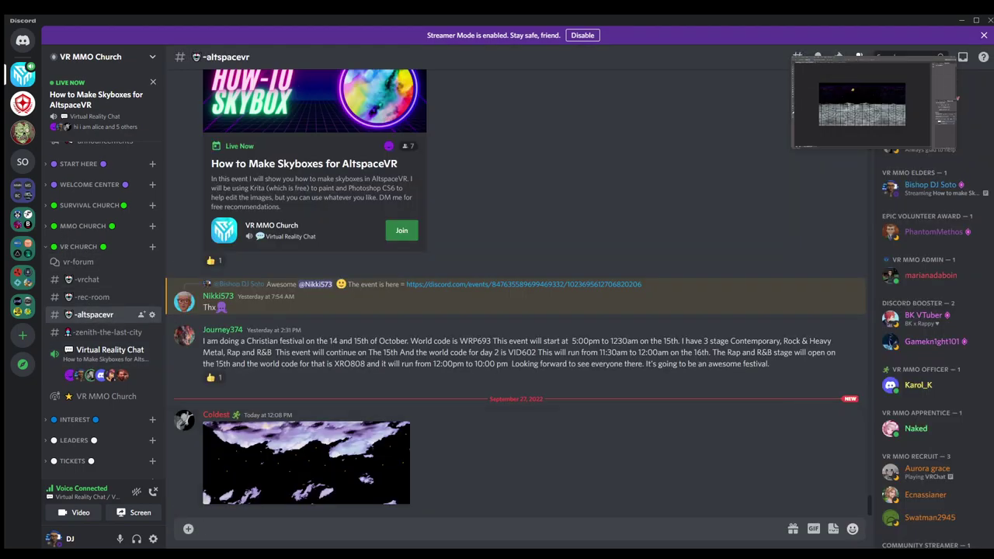
left_click(335, 482)
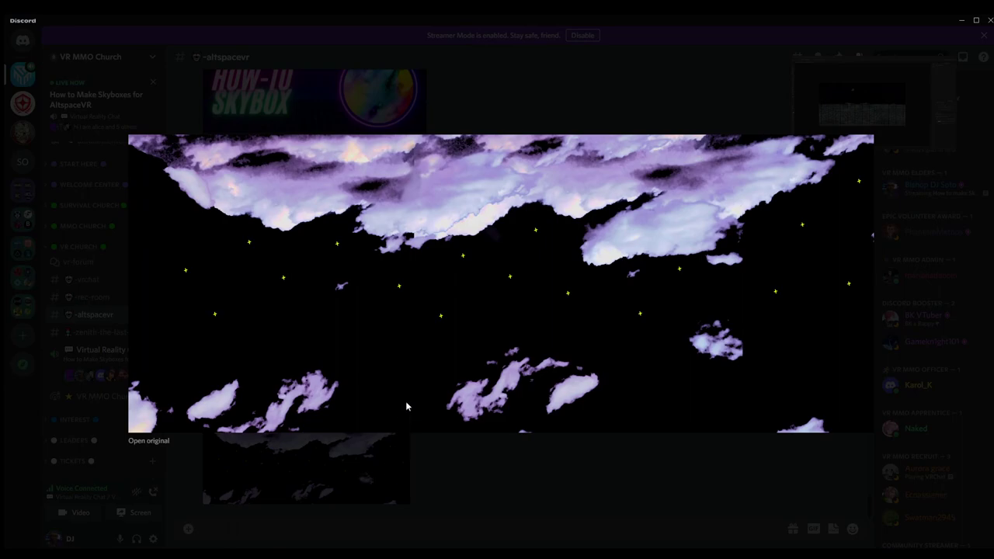
left_click(522, 482)
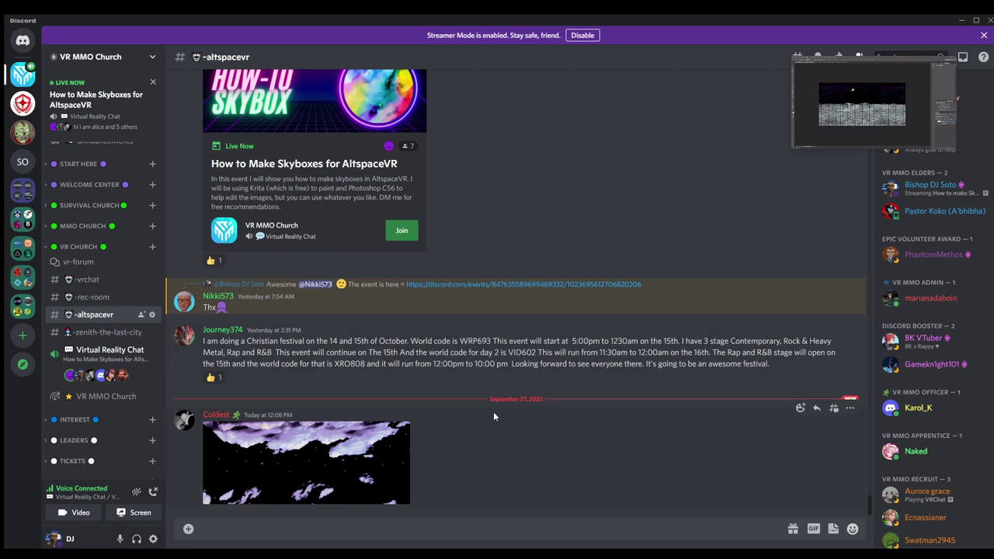
left_click(372, 465)
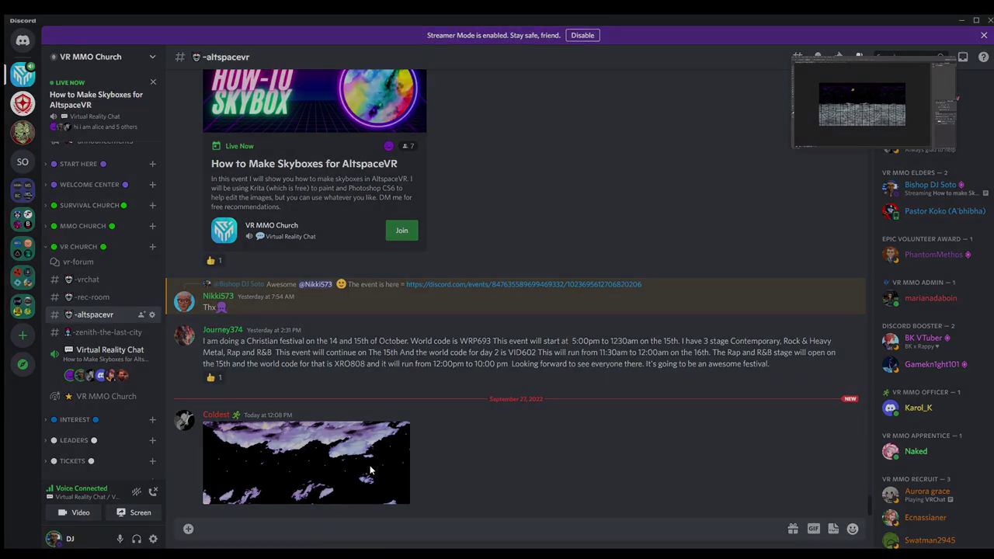
left_click(572, 472)
left_click(326, 497)
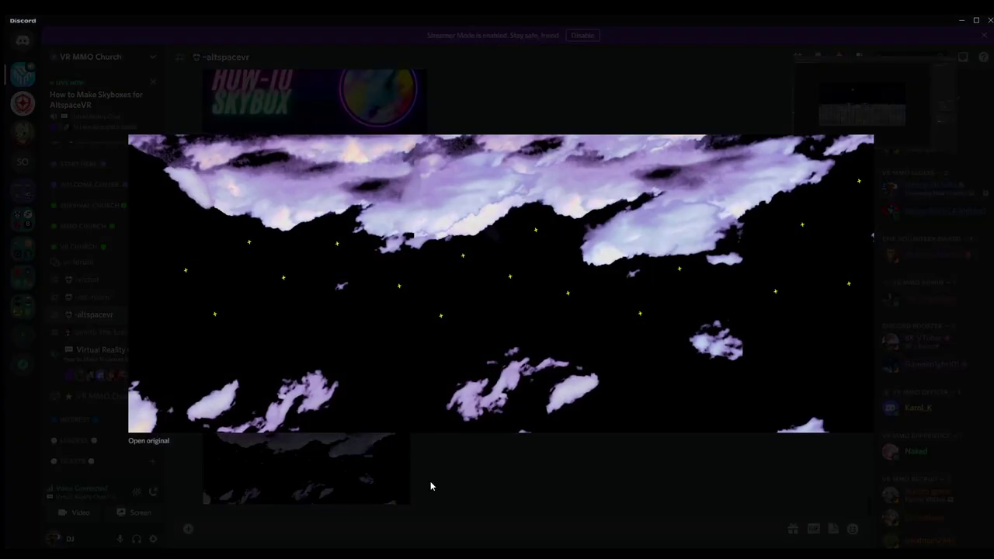
left_click(619, 487)
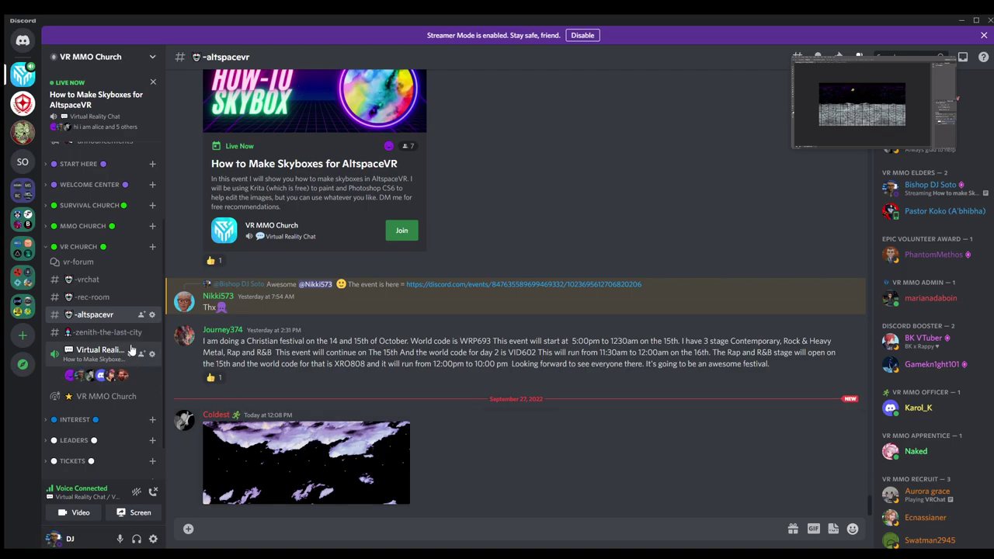
Step: Return to the Virtual Reality Chat stream in full screen and hide the participants
left_click(111, 354)
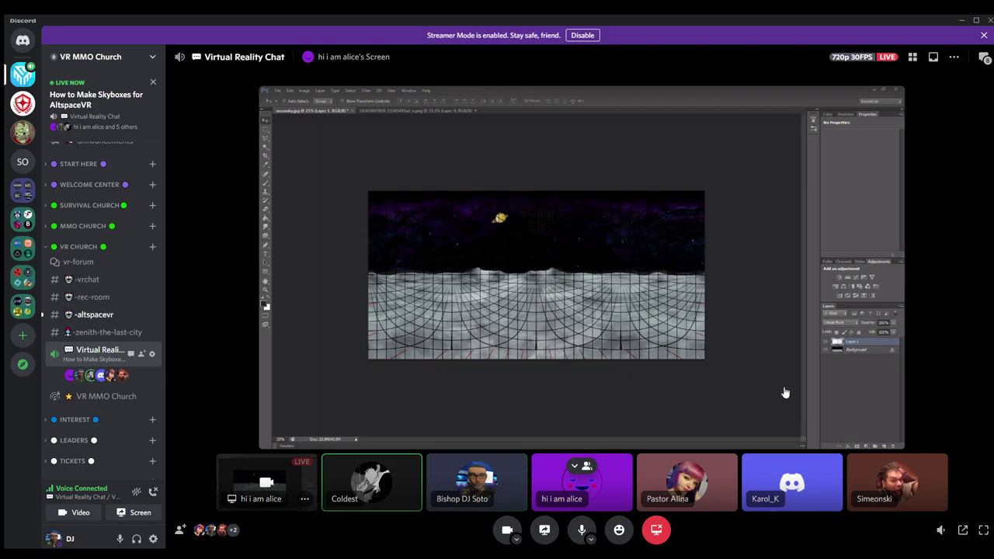
left_click(982, 526)
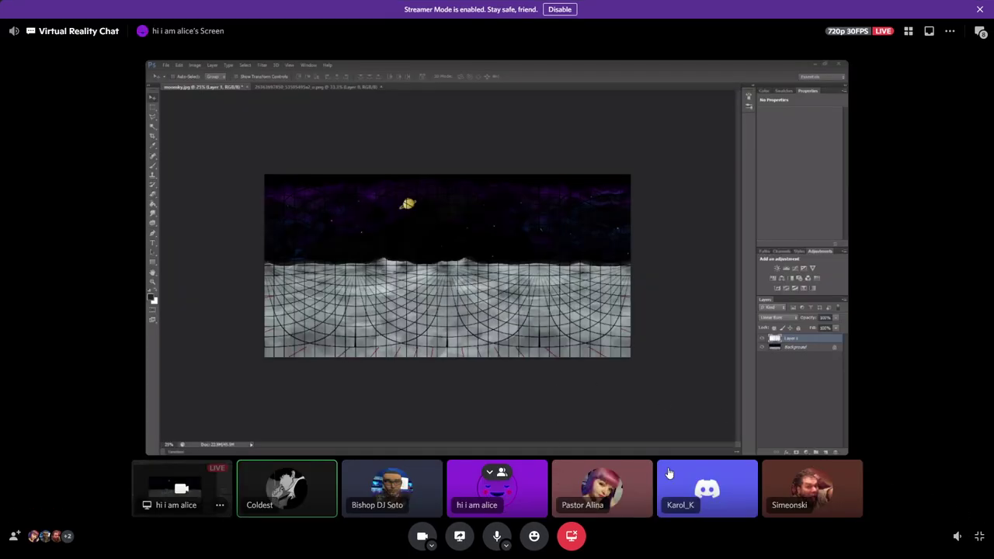
left_click(501, 472)
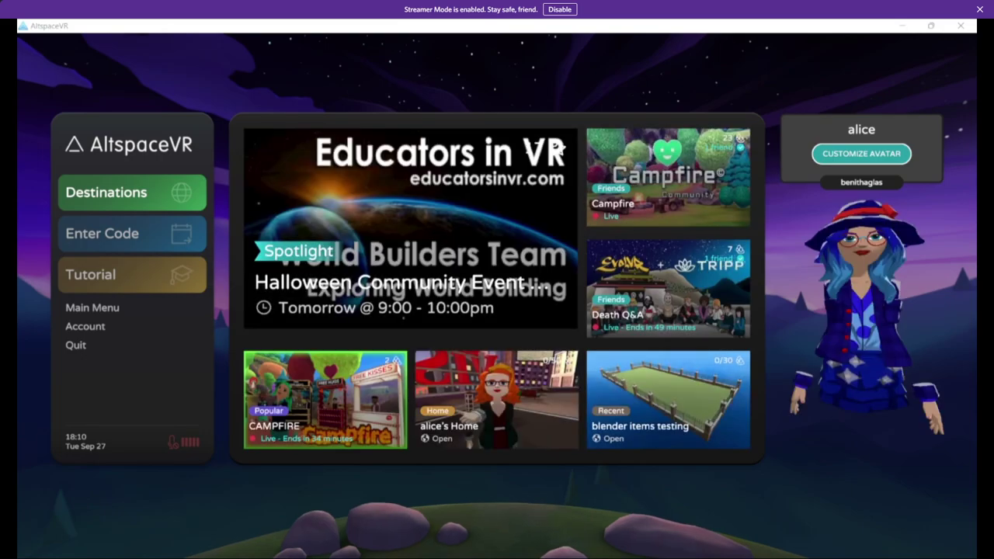
Step: Enter the recent "blender items testing" world in AltspaceVR and accept the unmoderated content notice
mouse_move(623, 421)
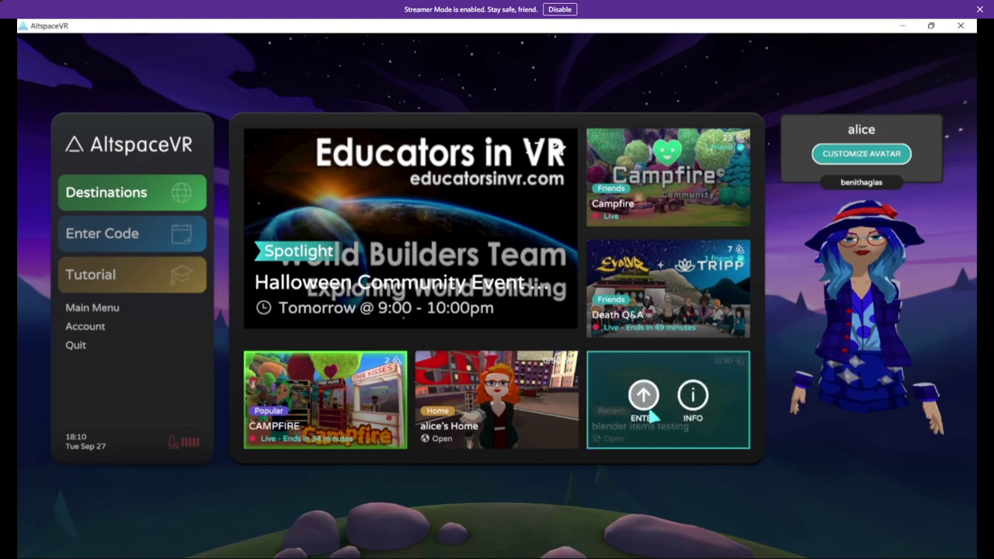
left_click(621, 427)
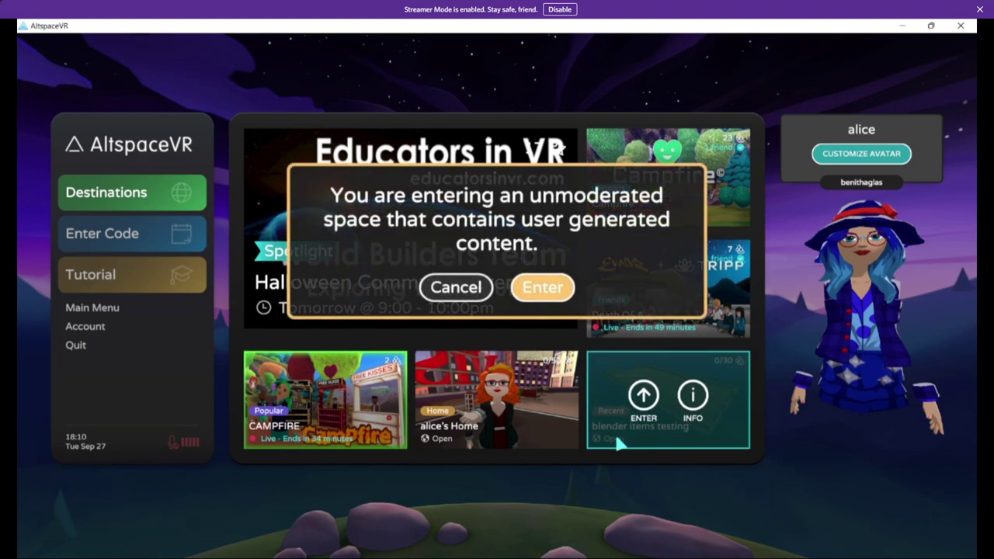
left_click(544, 289)
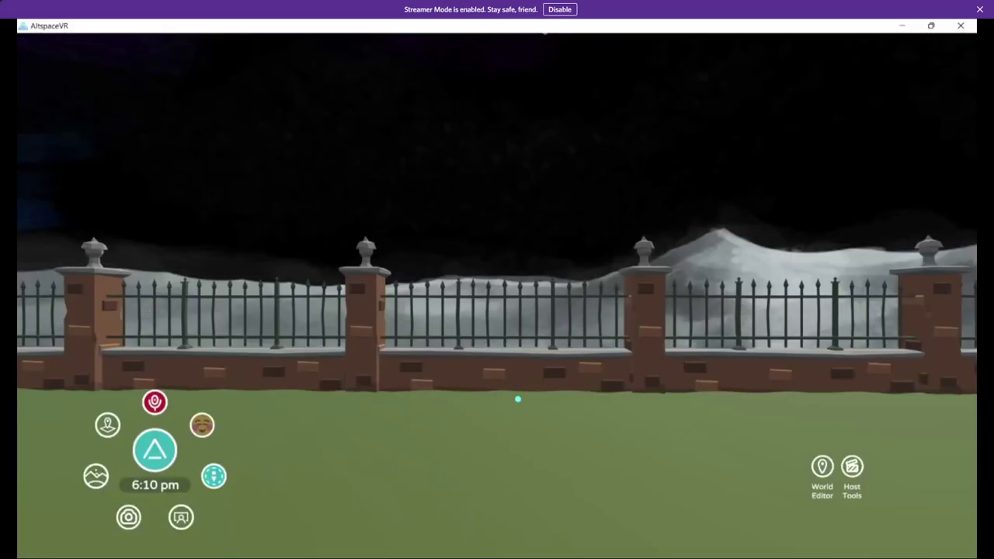
Step: Turn on edit mode for the world and open the World Editor's object window
left_click(821, 471)
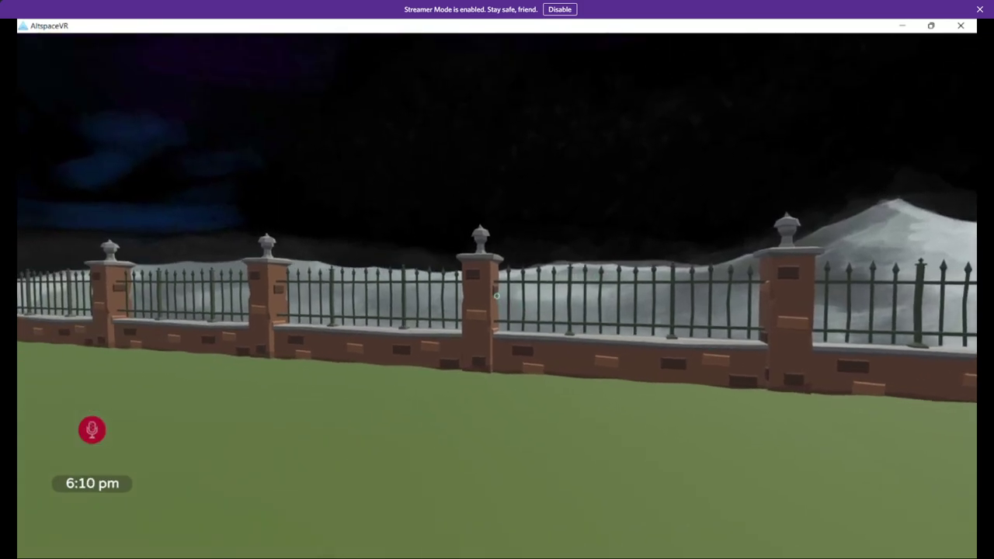
key("Escape")
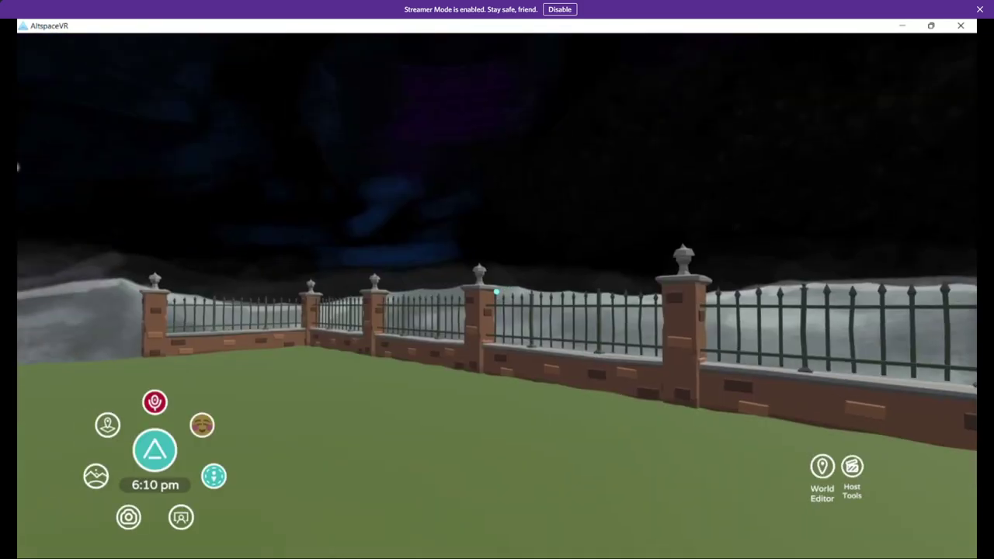
left_click(816, 472)
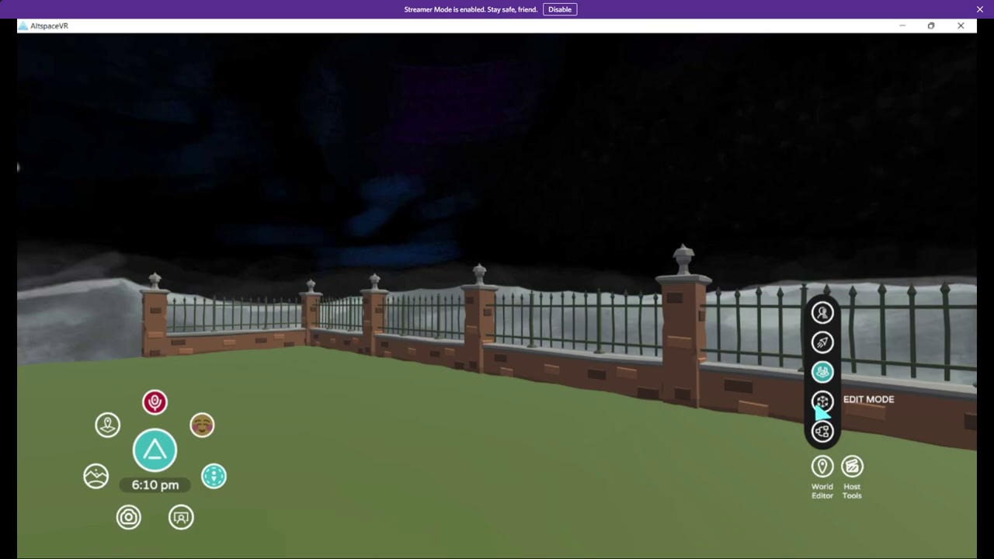
left_click(819, 405)
left_click(821, 429)
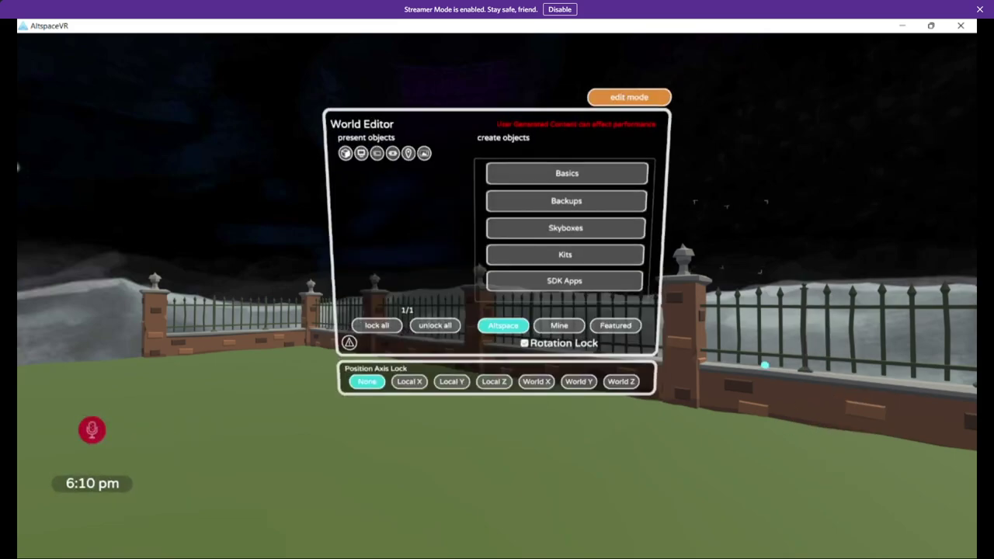
Step: Apply the "coldest" skybox from page 6 of your own skyboxes, close the World Editor window, and look around the sky
left_click(575, 327)
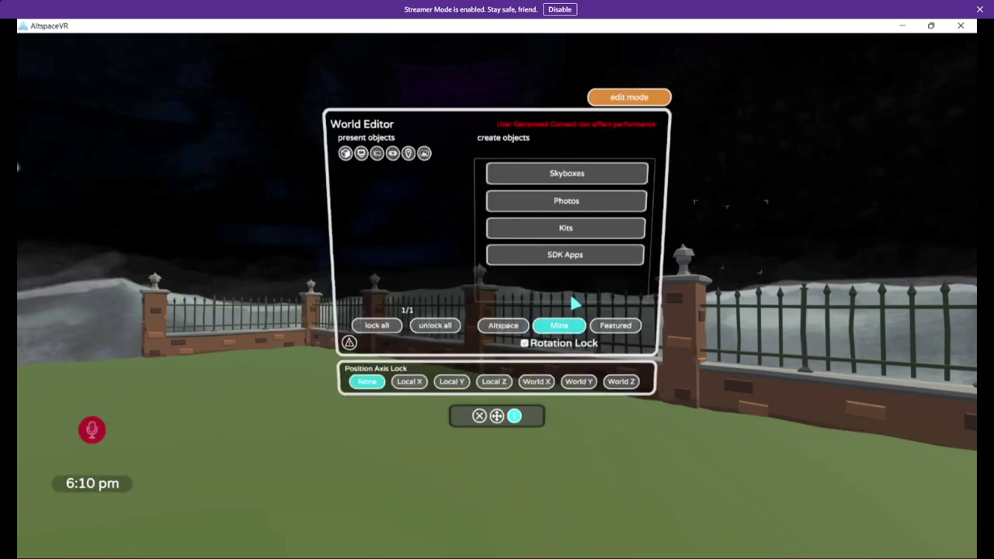
left_click(573, 176)
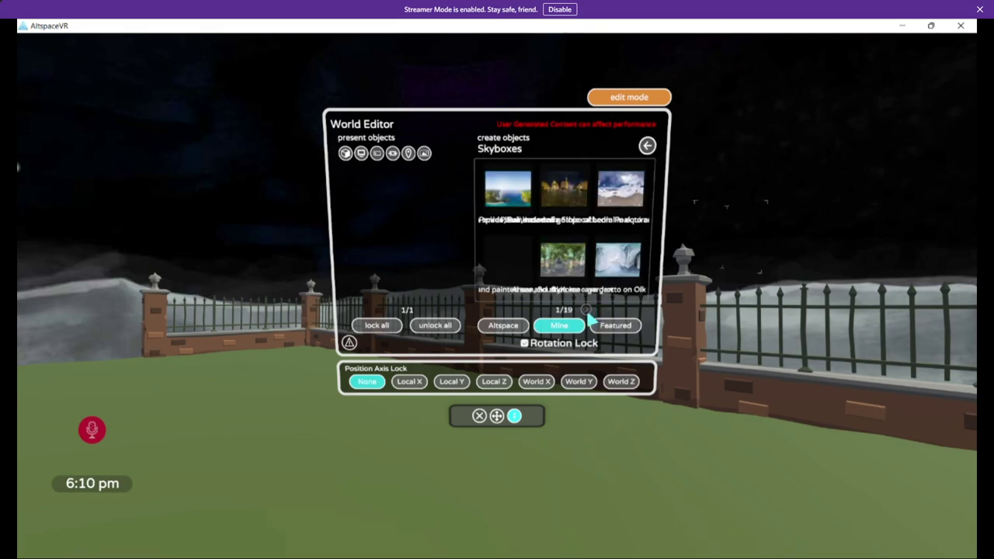
left_click(588, 310)
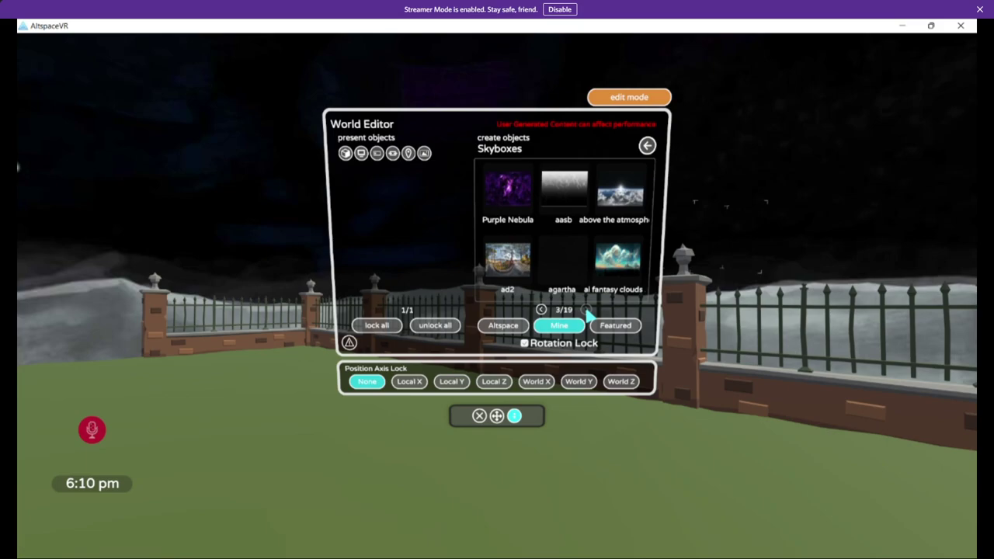
left_click(587, 310)
left_click(587, 310)
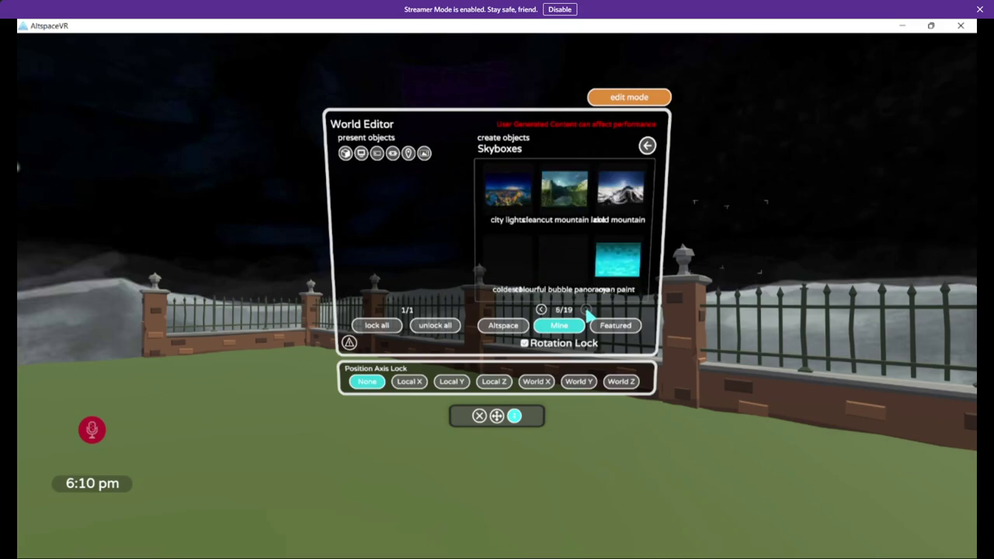
left_click(588, 310)
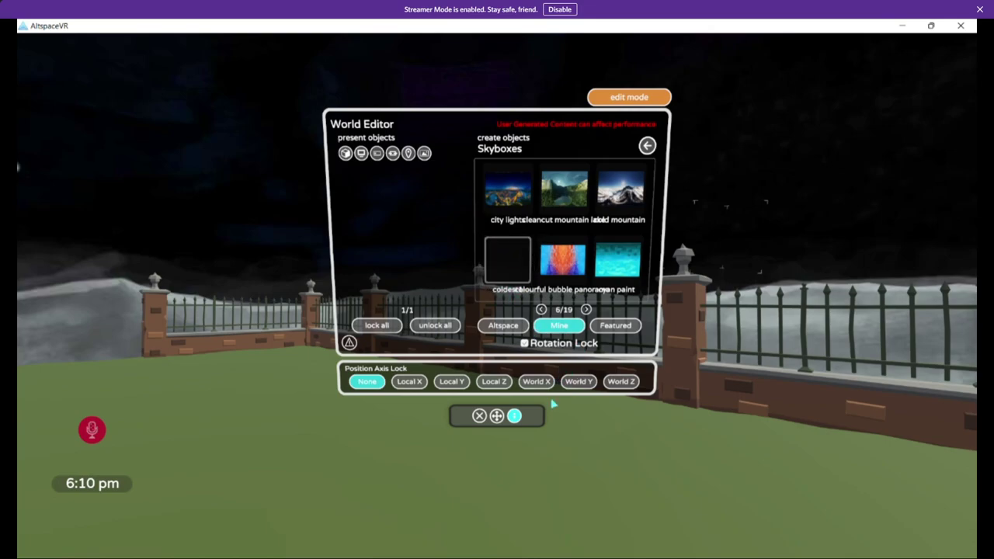
left_click(478, 417)
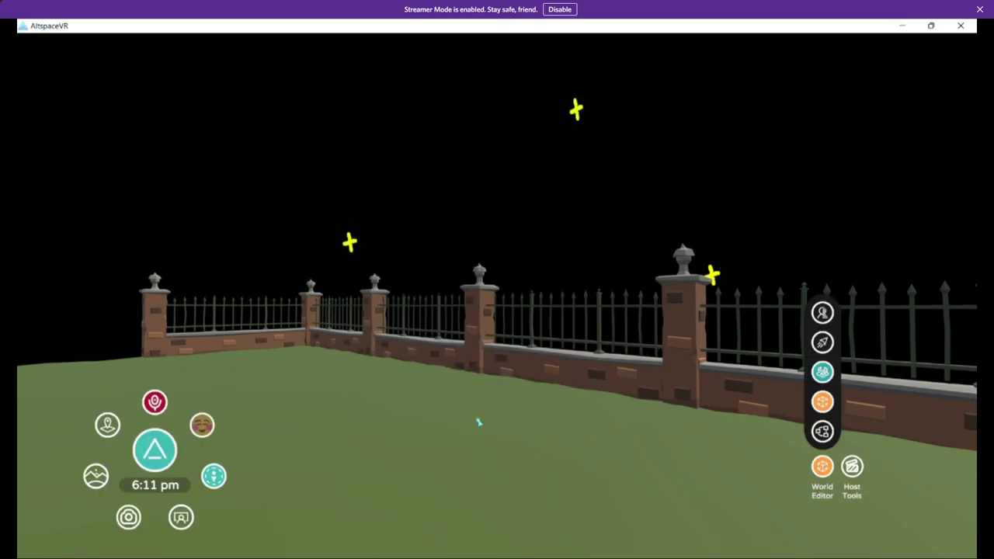
right_click(412, 411)
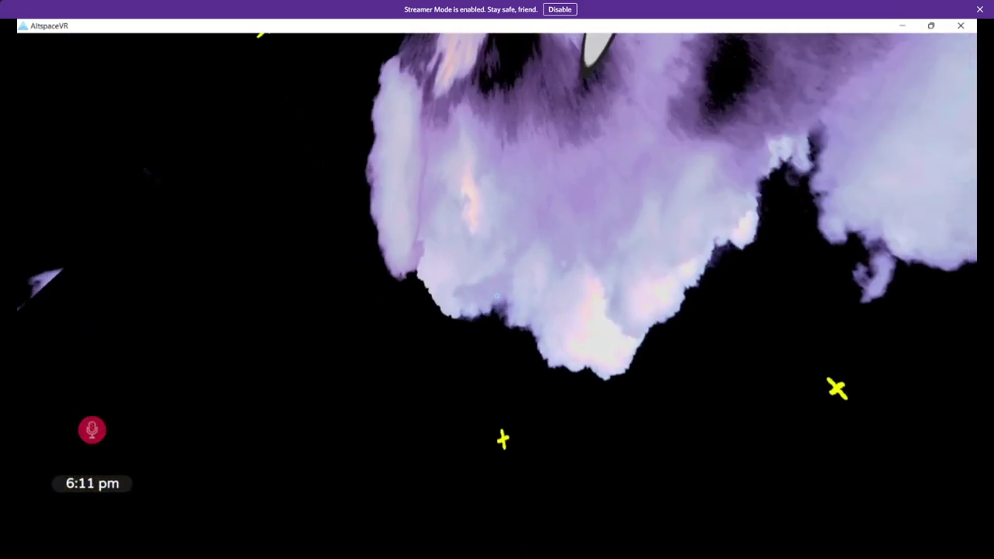